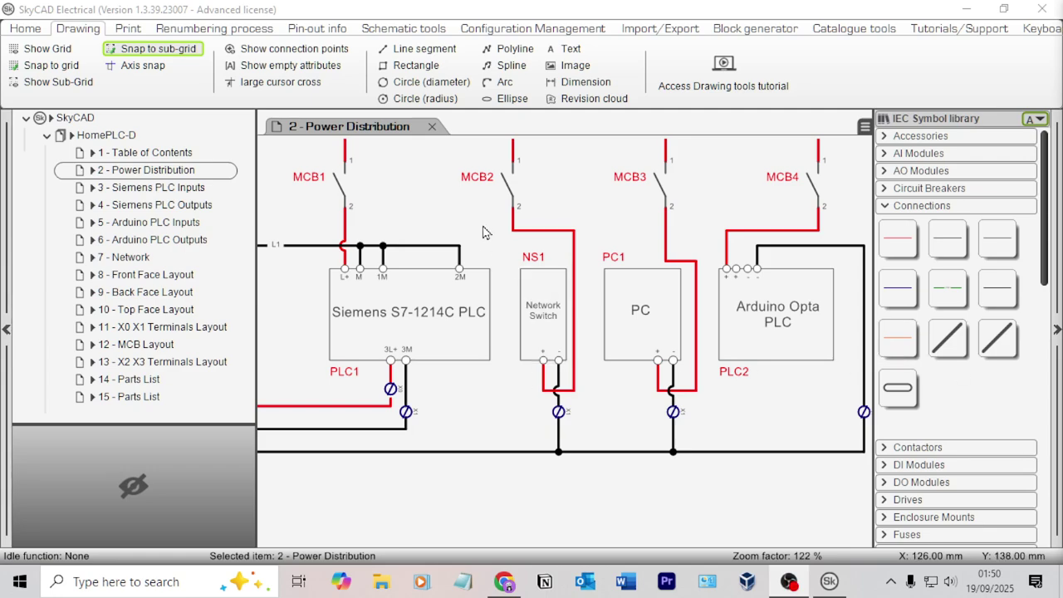
- Examine the Power Distribution sheet from PSU1 across MCB1 to MCB4 and the PLC, network switch and PC blocks
{"action": "scroll", "coordinate": [485, 232], "scroll_direction": "down", "scroll_amount": 2}
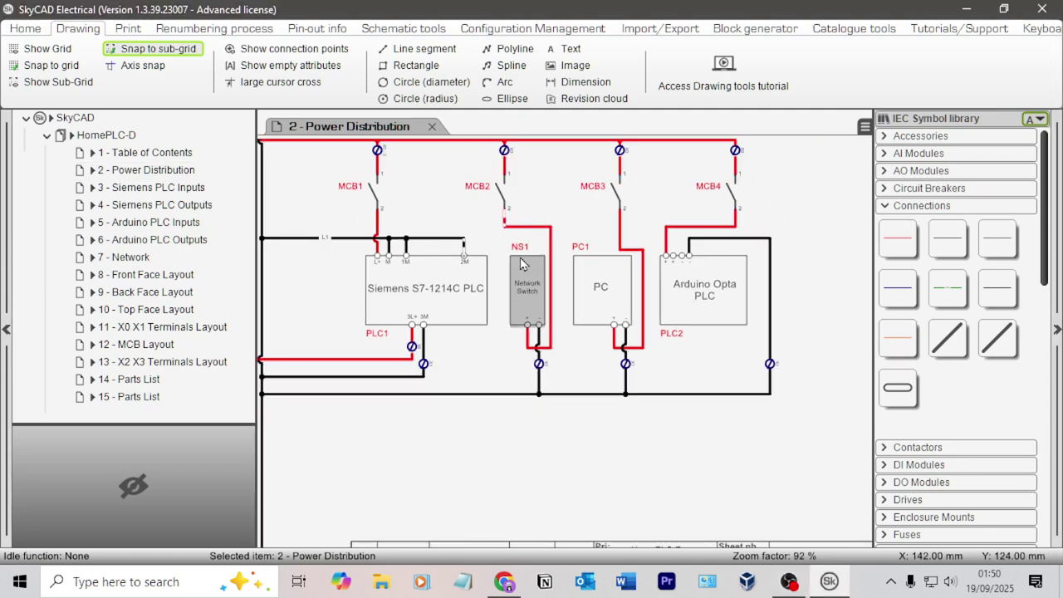
{"action": "scroll", "coordinate": [439, 197], "scroll_direction": "down", "scroll_amount": 2}
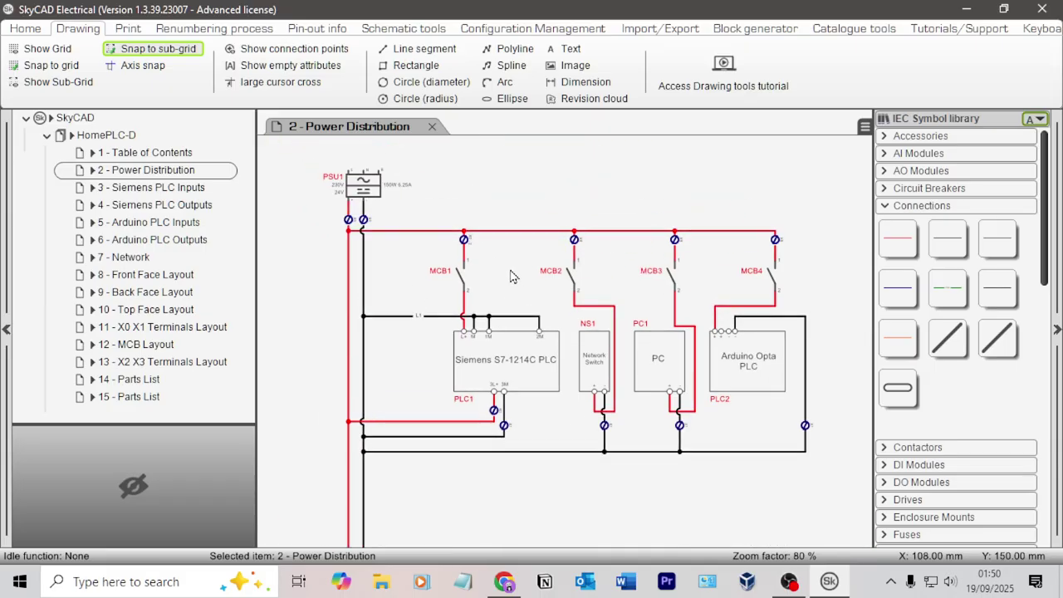
{"action": "middle_click_drag", "start_coordinate": [505, 269], "coordinate": [479, 237]}
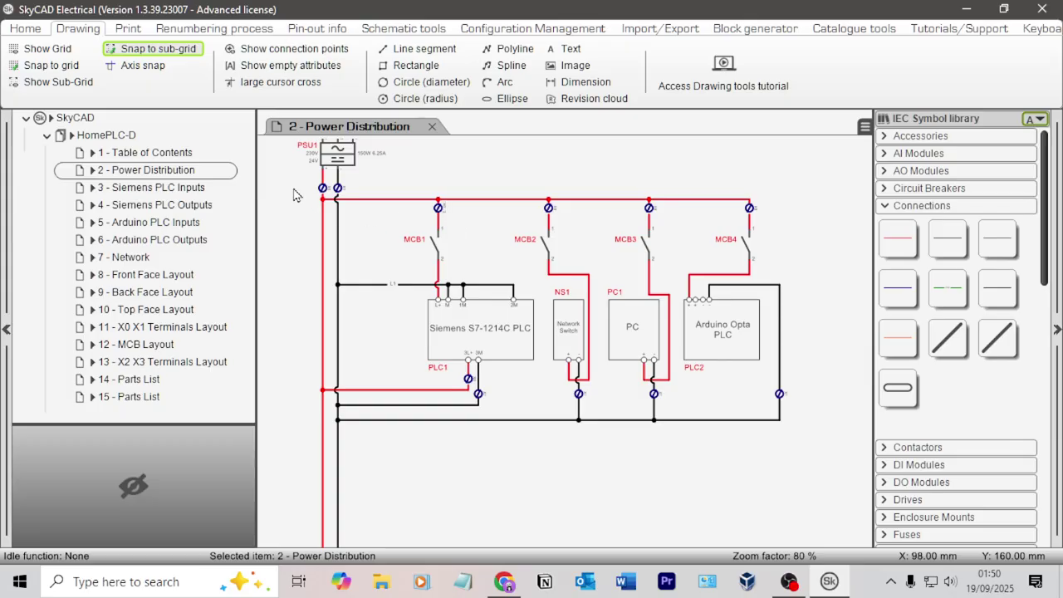
{"action": "scroll", "coordinate": [374, 222], "scroll_direction": "down", "scroll_amount": 3}
{"action": "scroll", "coordinate": [415, 235], "scroll_direction": "up", "scroll_amount": 2}
{"action": "middle_click_drag", "start_coordinate": [439, 235], "coordinate": [489, 267]}
{"action": "scroll", "coordinate": [543, 260], "scroll_direction": "down", "scroll_amount": 2}
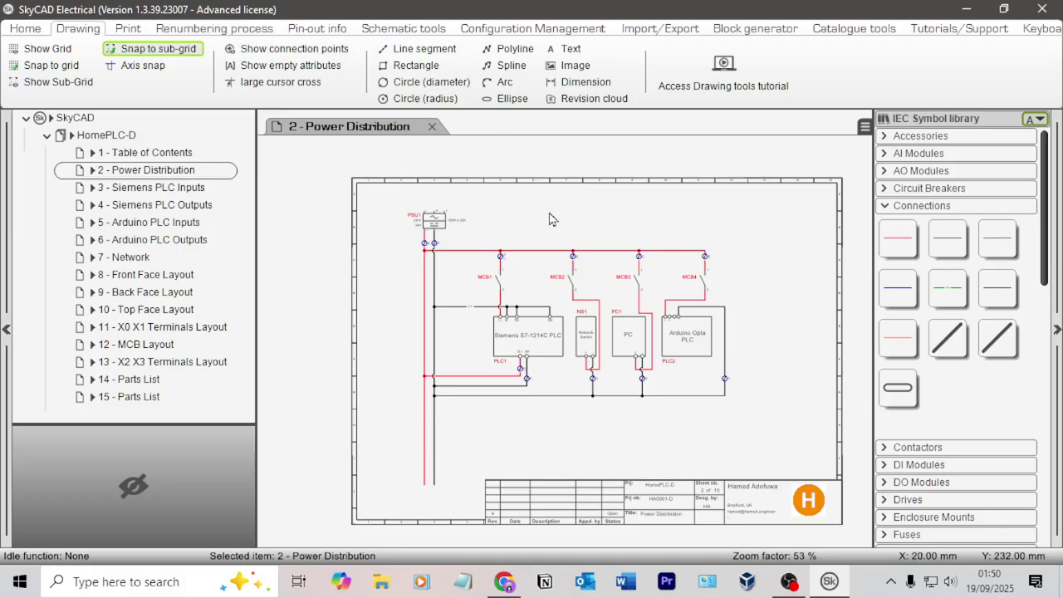
{"action": "scroll", "coordinate": [546, 256], "scroll_direction": "up", "scroll_amount": 2}
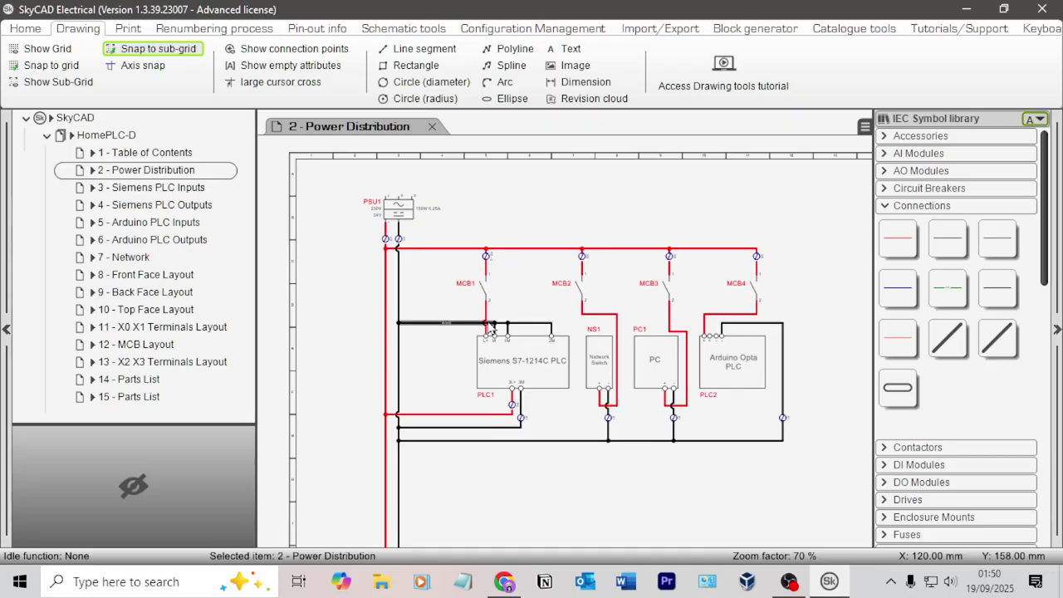
{"action": "scroll", "coordinate": [469, 287], "scroll_direction": "up", "scroll_amount": 3}
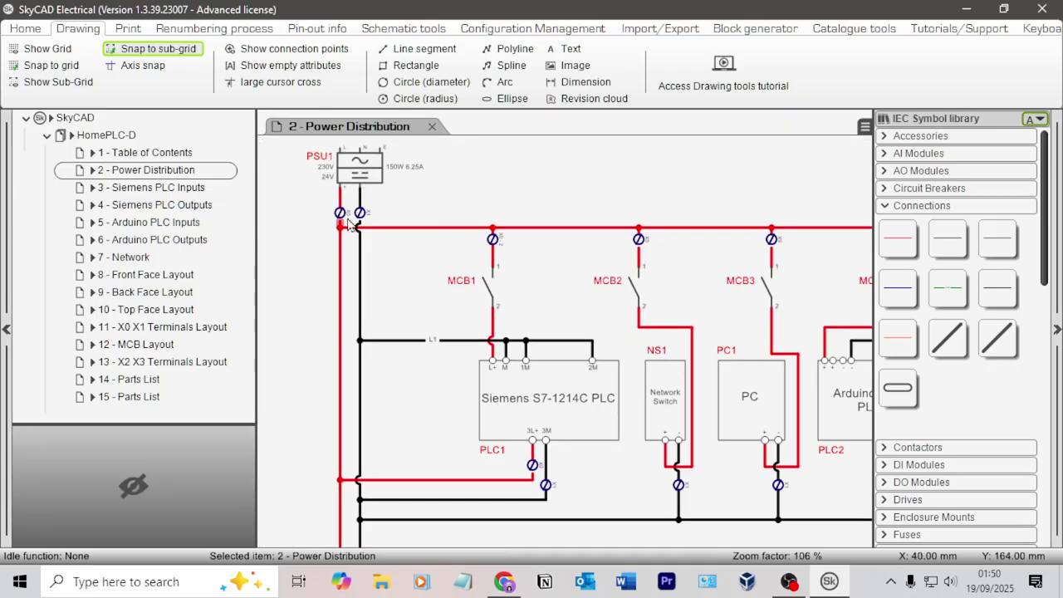
{"action": "middle_click_drag", "start_coordinate": [441, 313], "coordinate": [386, 247]}
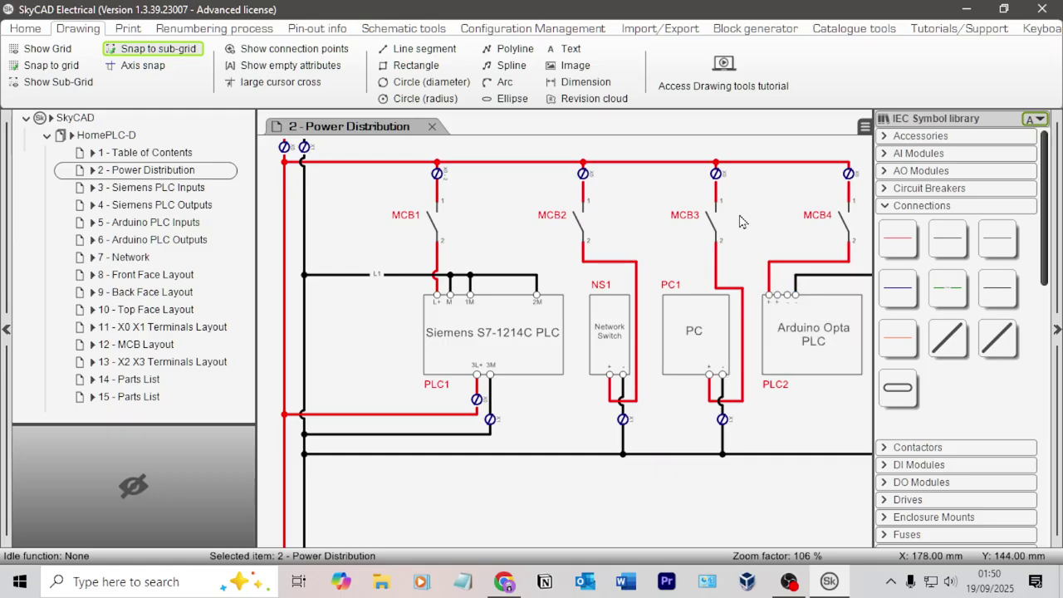
{"action": "mouse_move", "coordinate": [771, 218]}
{"action": "middle_mouse_down"}
{"action": "mouse_move", "coordinate": [671, 197]}
{"action": "mouse_move", "coordinate": [688, 213]}
{"action": "middle_mouse_up"}
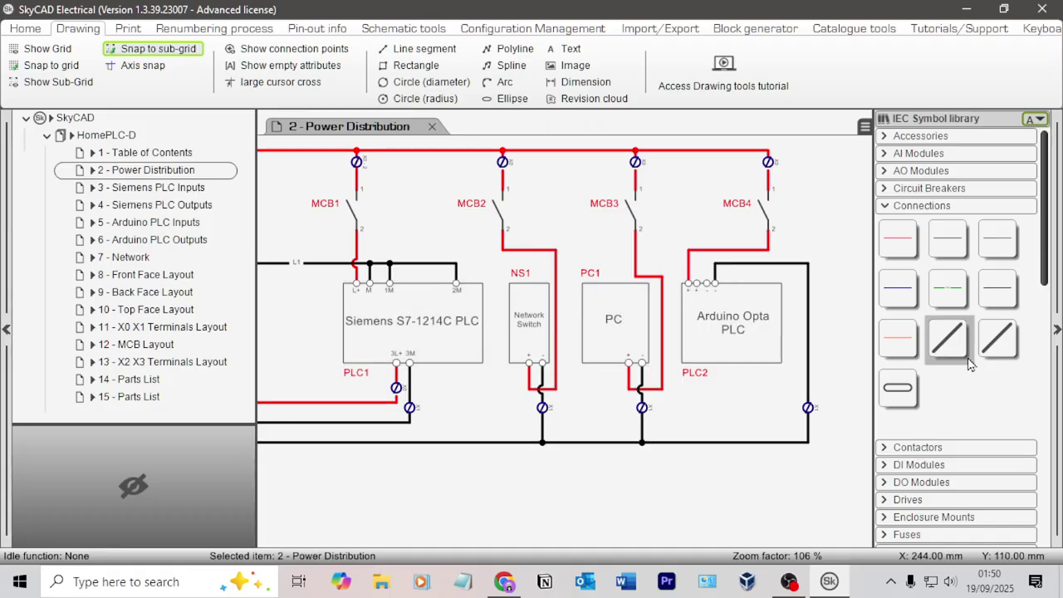
- Try placing a PLC block from the symbol library's PLC's category on the Power Distribution sheet, and delete it
{"action": "scroll", "coordinate": [947, 374], "scroll_direction": "down", "scroll_amount": 5}
{"action": "left_click", "coordinate": [954, 333]}
{"action": "scroll", "coordinate": [967, 432], "scroll_direction": "down", "scroll_amount": 2}
{"action": "scroll", "coordinate": [967, 431], "scroll_direction": "down", "scroll_amount": 2}
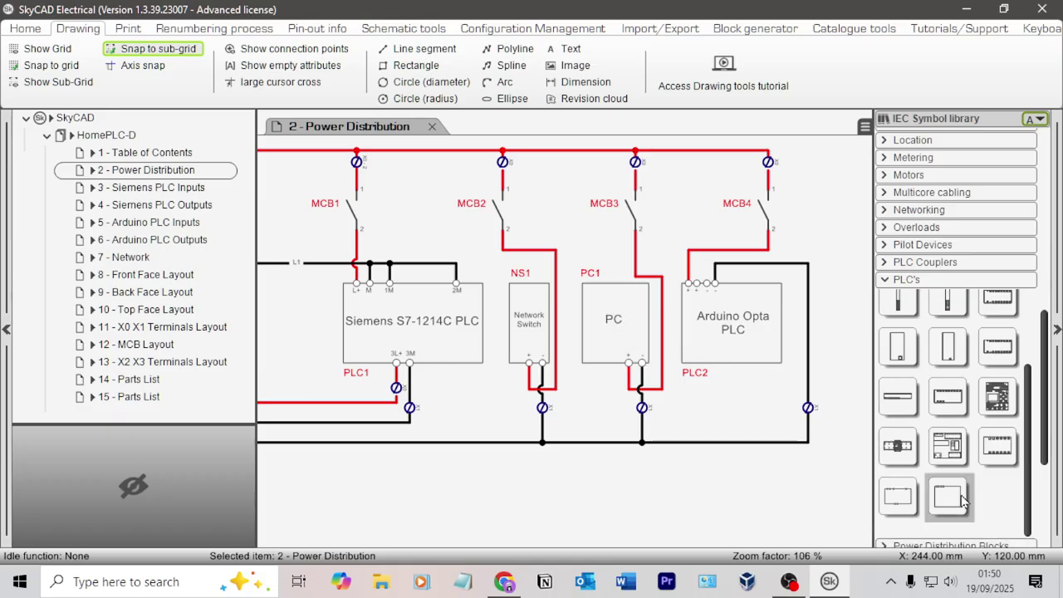
{"action": "scroll", "coordinate": [712, 305], "scroll_direction": "down", "scroll_amount": 2}
{"action": "middle_click_drag", "start_coordinate": [797, 291], "coordinate": [586, 262]}
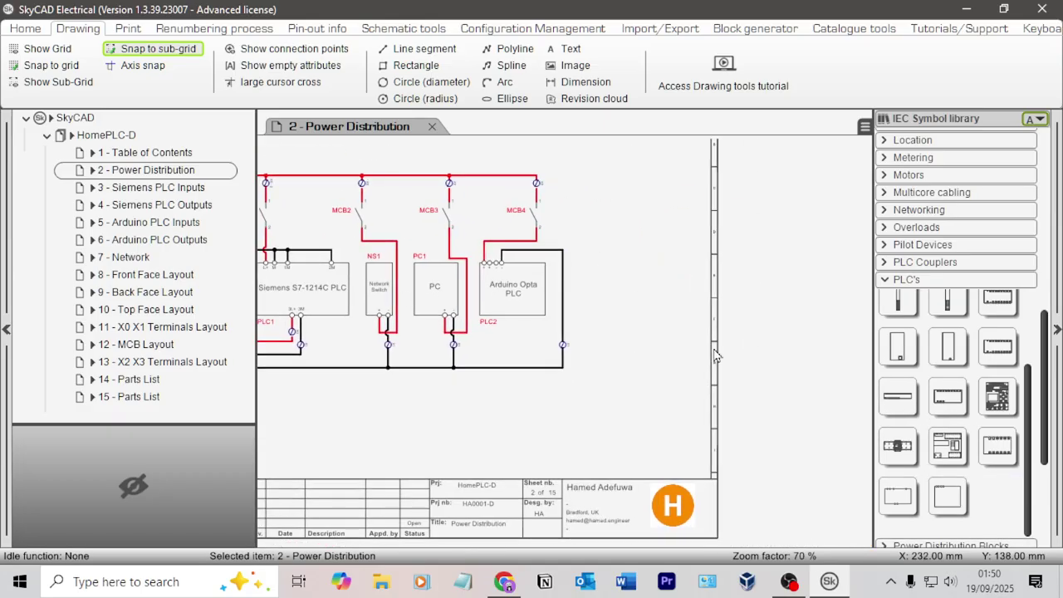
{"action": "left_click", "coordinate": [960, 510]}
{"action": "left_click", "coordinate": [712, 349]}
{"action": "left_click_drag", "start_coordinate": [689, 332], "coordinate": [585, 219]}
{"action": "key", "text": "Delete"}
- Inspect the PC and Arduino Opta PLC blocks, and open the Parts List sheets 14 and 15 to review their entries
{"action": "middle_click_drag", "start_coordinate": [616, 200], "coordinate": [775, 233]}
{"action": "scroll", "coordinate": [579, 314], "scroll_direction": "up", "scroll_amount": 5}
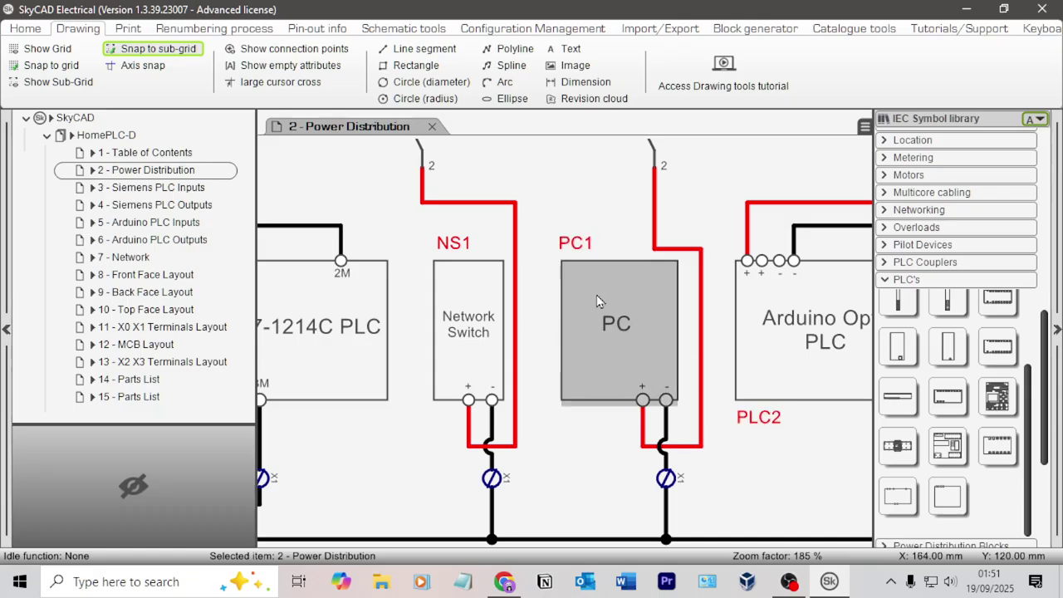
{"action": "middle_click_drag", "start_coordinate": [835, 401], "coordinate": [674, 374]}
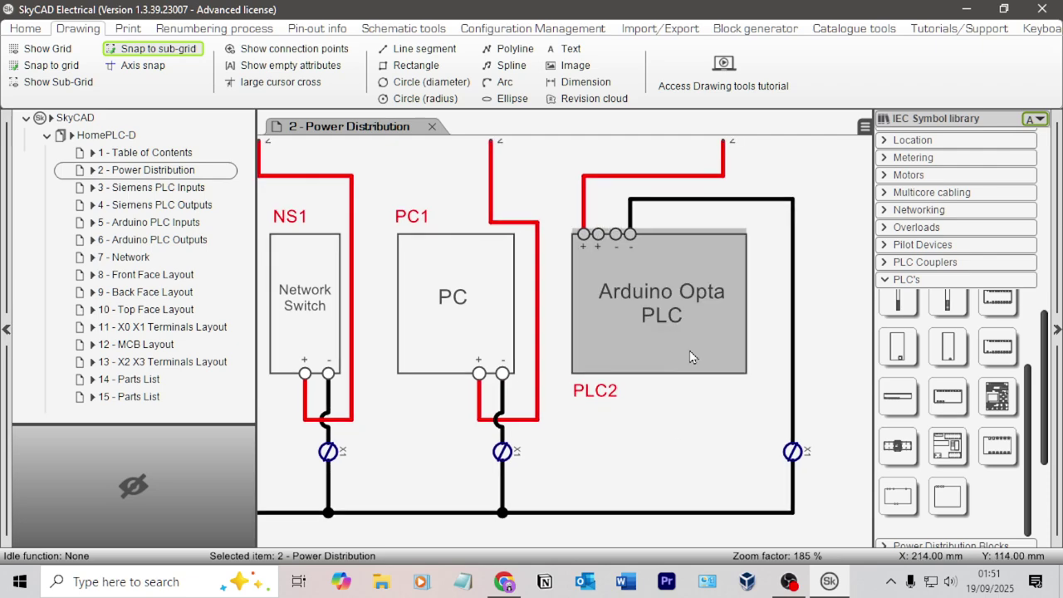
{"action": "left_click", "coordinate": [146, 379]}
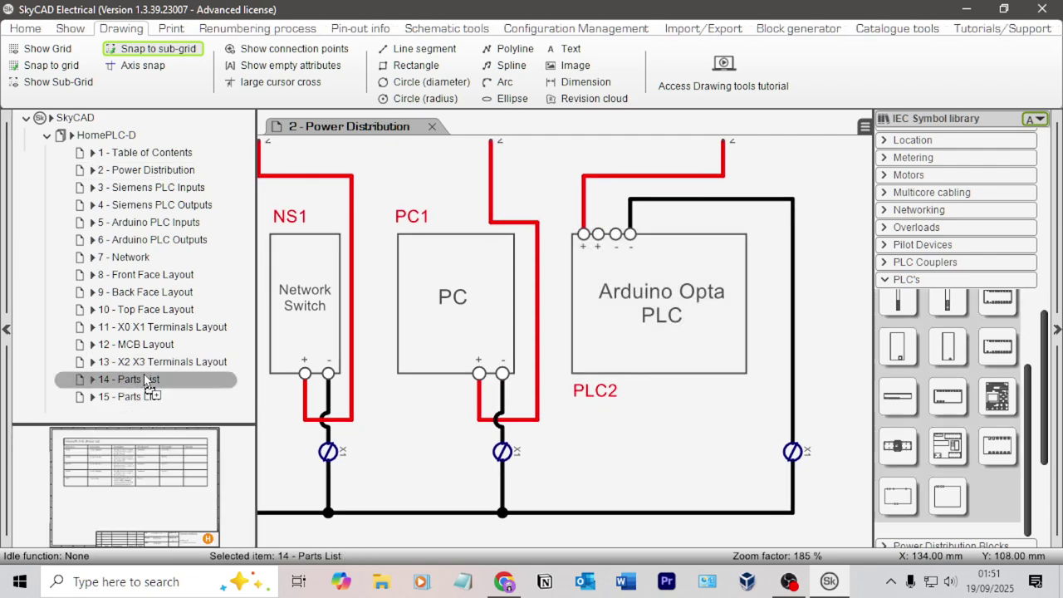
{"action": "double_click", "coordinate": [146, 380]}
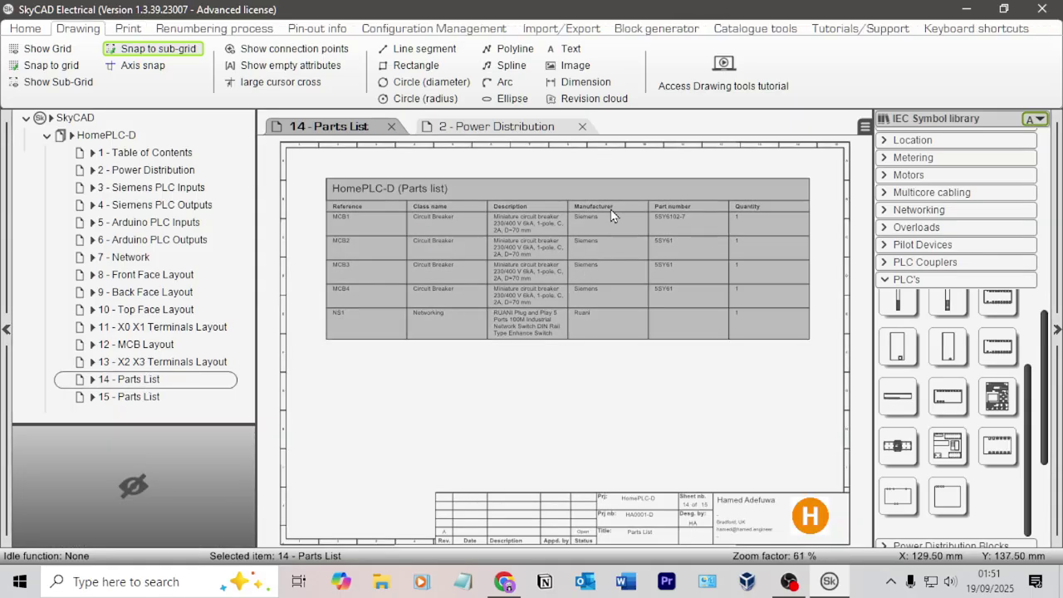
{"action": "double_click", "coordinate": [133, 397]}
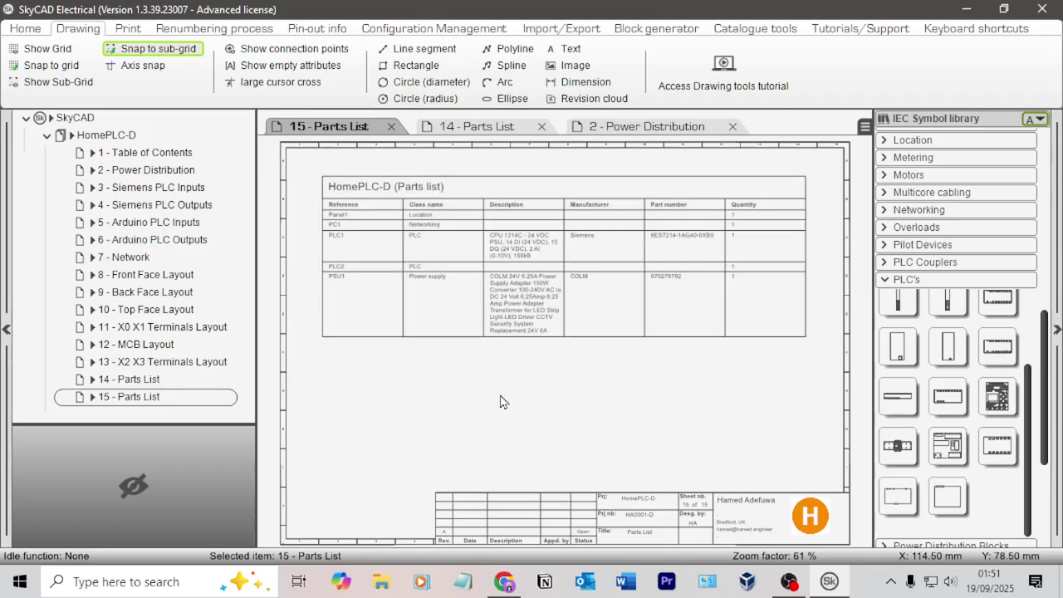
- View the HomePLC-D project's editable parts list table, close it and look through the Parts List sheets again
{"action": "double_click", "coordinate": [427, 240]}
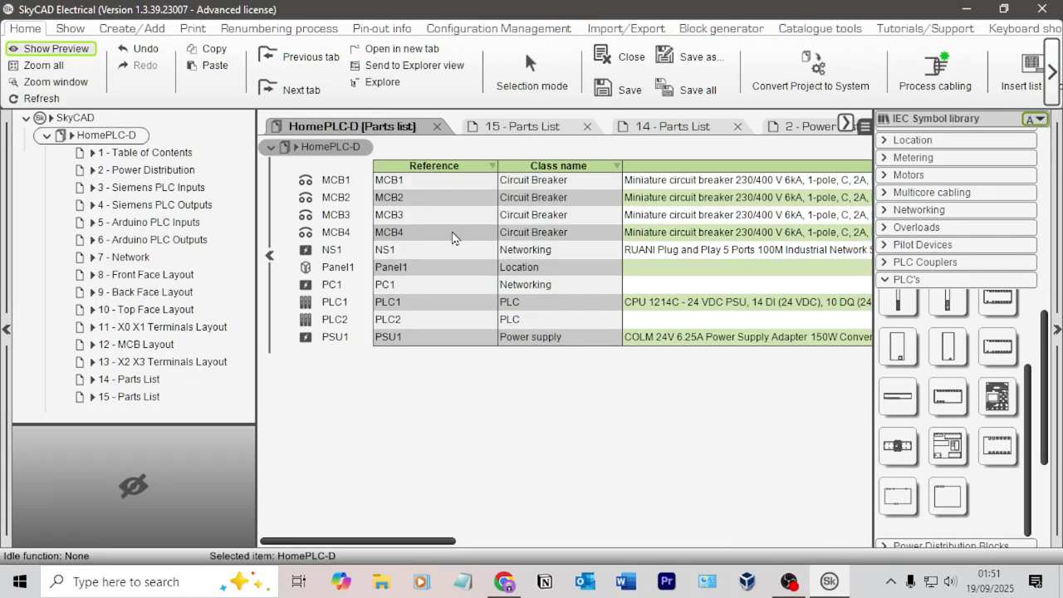
{"action": "left_click", "coordinate": [437, 126]}
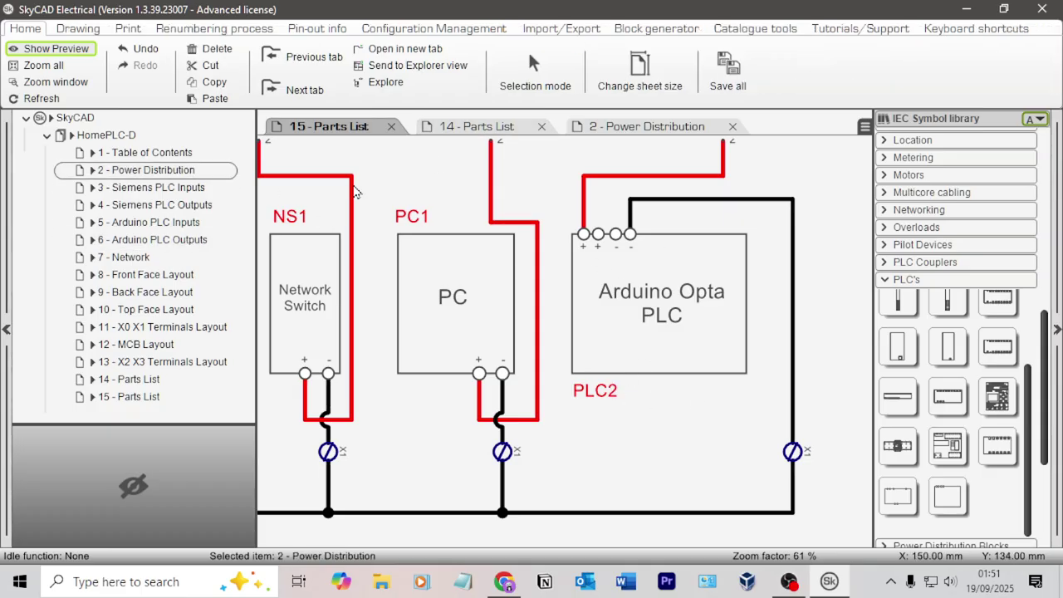
{"action": "left_click", "coordinate": [477, 126]}
{"action": "left_click", "coordinate": [357, 127]}
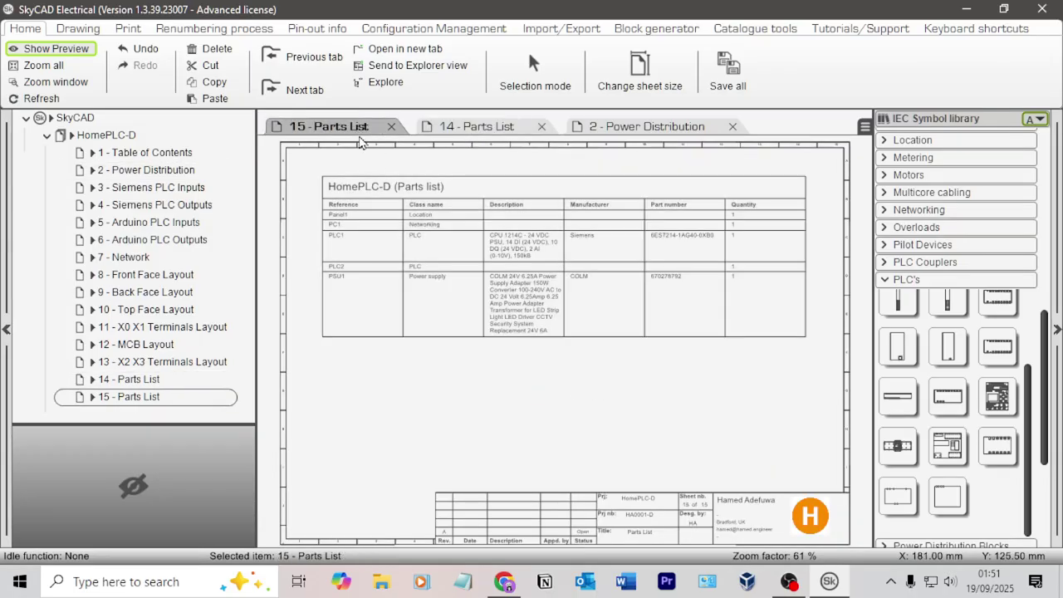
- Return to the Power Distribution sheet, check its PLC, PC and network switch blocks, and view PC1's properties without changing them
{"action": "left_click", "coordinate": [643, 126]}
{"action": "left_click", "coordinate": [705, 251]}
{"action": "left_click", "coordinate": [704, 250]}
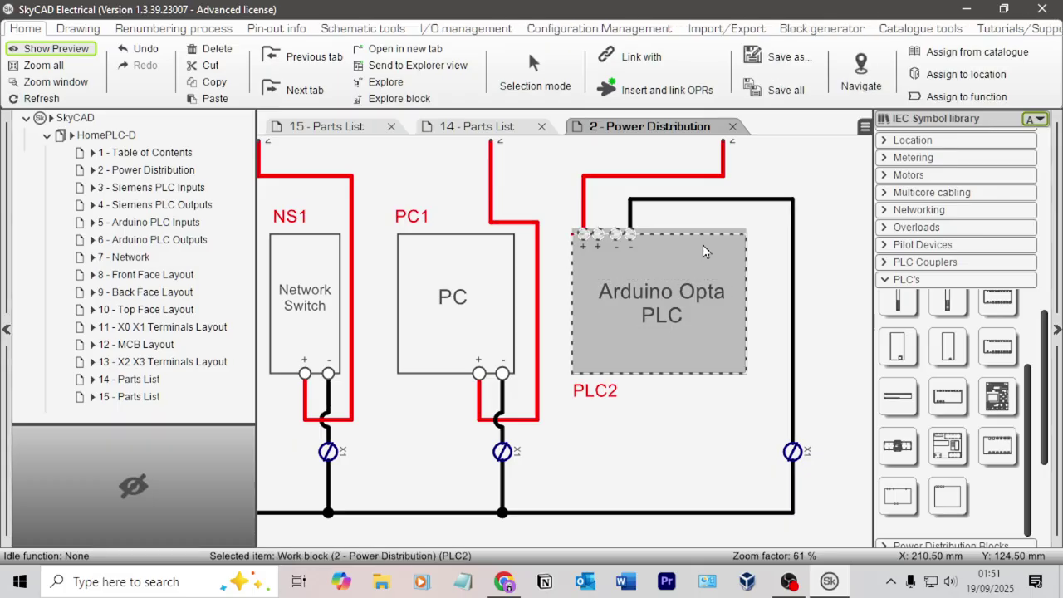
{"action": "left_click", "coordinate": [452, 297]}
{"action": "left_click", "coordinate": [325, 290]}
{"action": "left_click", "coordinate": [317, 259]}
{"action": "scroll", "coordinate": [361, 208], "scroll_direction": "down", "scroll_amount": 2}
{"action": "middle_click_drag", "start_coordinate": [360, 211], "coordinate": [509, 232]}
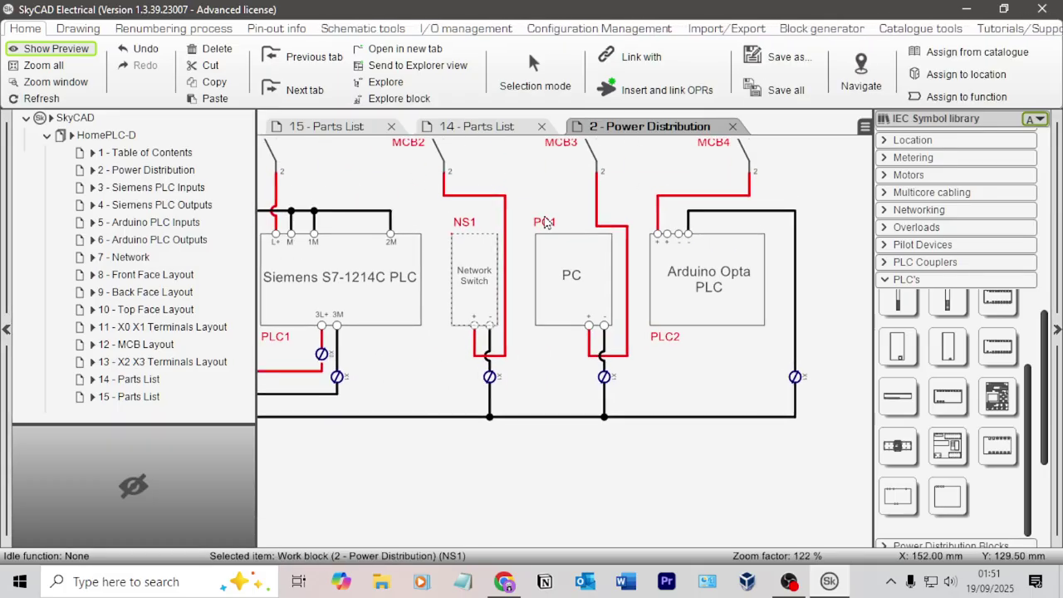
{"action": "left_click", "coordinate": [385, 245]}
{"action": "left_click", "coordinate": [384, 253]}
{"action": "left_click", "coordinate": [576, 265]}
{"action": "double_click", "coordinate": [540, 225]}
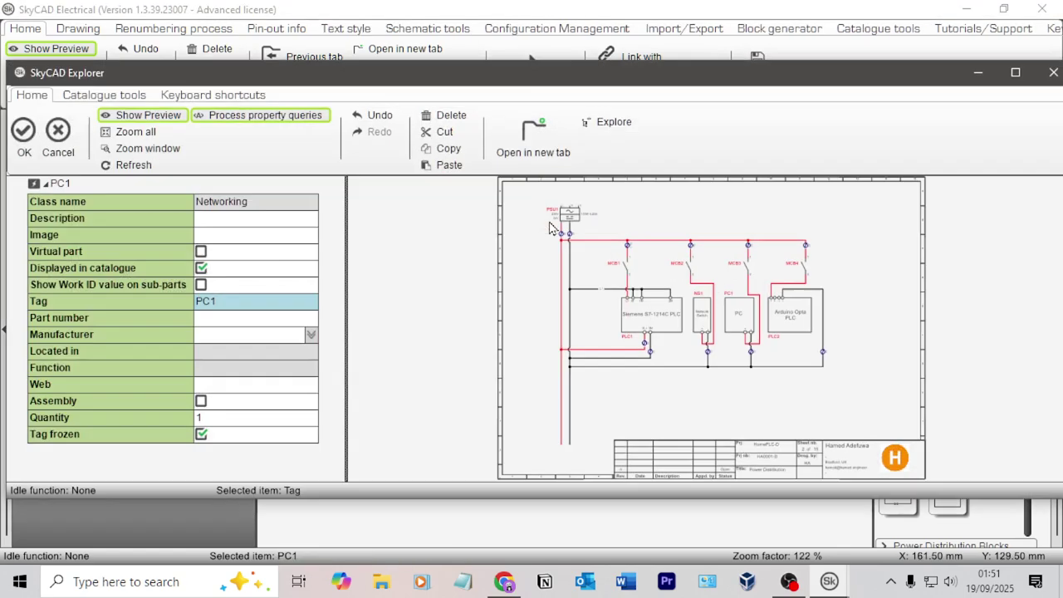
{"action": "left_click", "coordinate": [58, 133]}
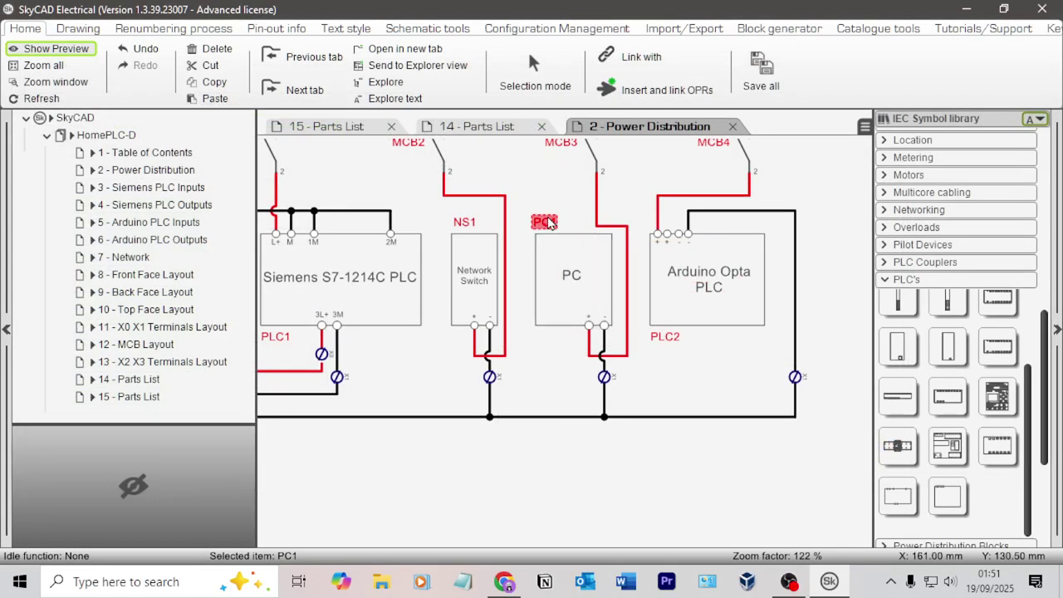
- Open the properties of the PC1 block from its tag on the Power Distribution sheet
{"action": "scroll", "coordinate": [562, 228], "scroll_direction": "up", "scroll_amount": 4}
{"action": "scroll", "coordinate": [634, 221], "scroll_direction": "down", "scroll_amount": 1}
{"action": "middle_click_drag", "start_coordinate": [762, 356], "coordinate": [574, 318]}
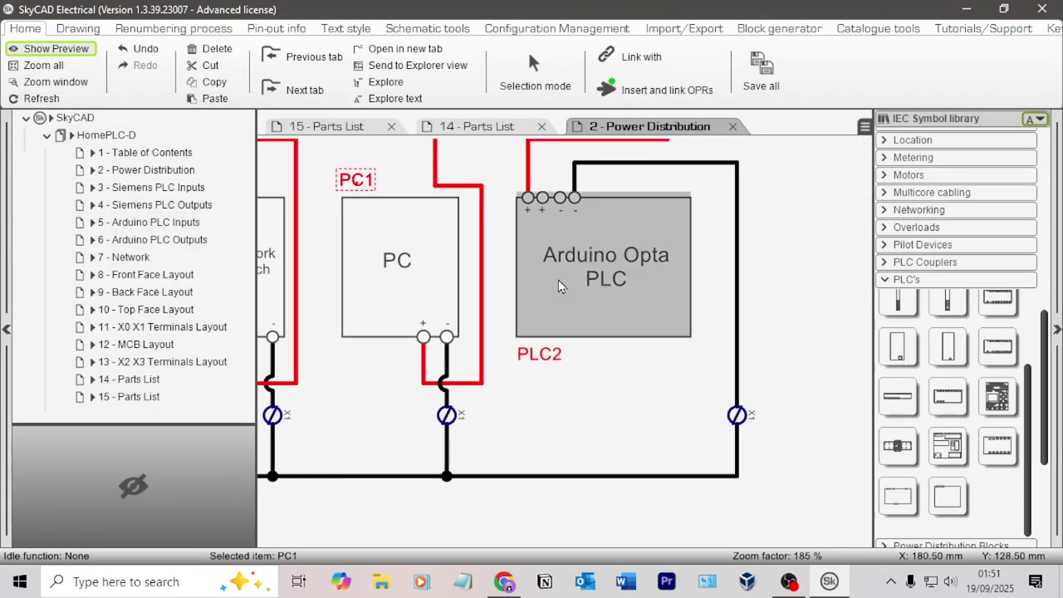
{"action": "double_click", "coordinate": [356, 179]}
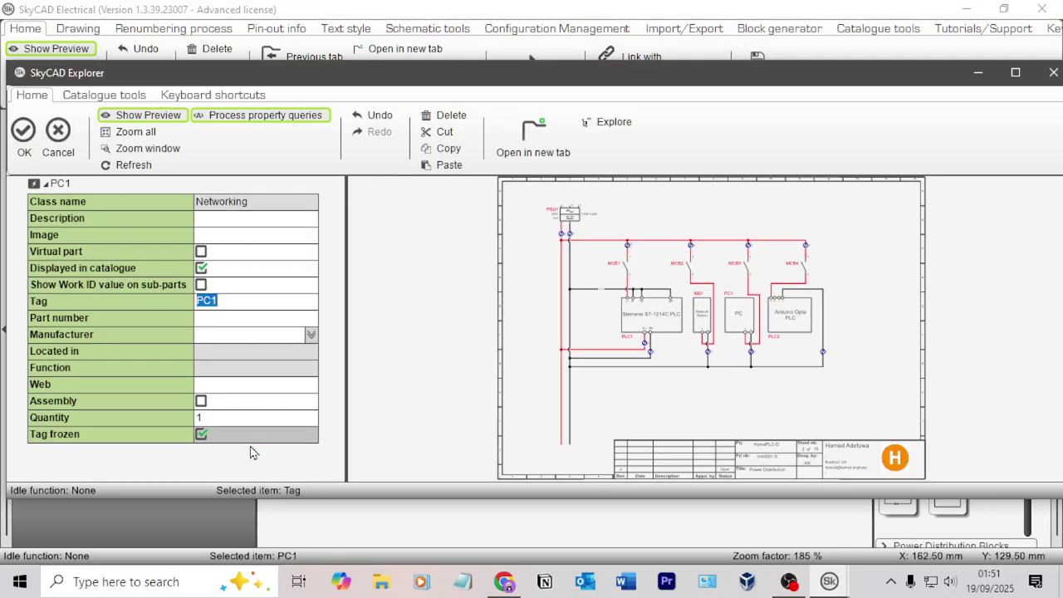
{"action": "left_click_drag", "start_coordinate": [1062, 97], "coordinate": [681, 73]}
{"action": "double_click", "coordinate": [681, 73]}
- Copy the brand name Trycoo from the mini PC's Amazon page and enter it as PC1's manufacturer in SkyCAD
{"action": "scroll", "coordinate": [619, 259], "scroll_direction": "down", "scroll_amount": 3}
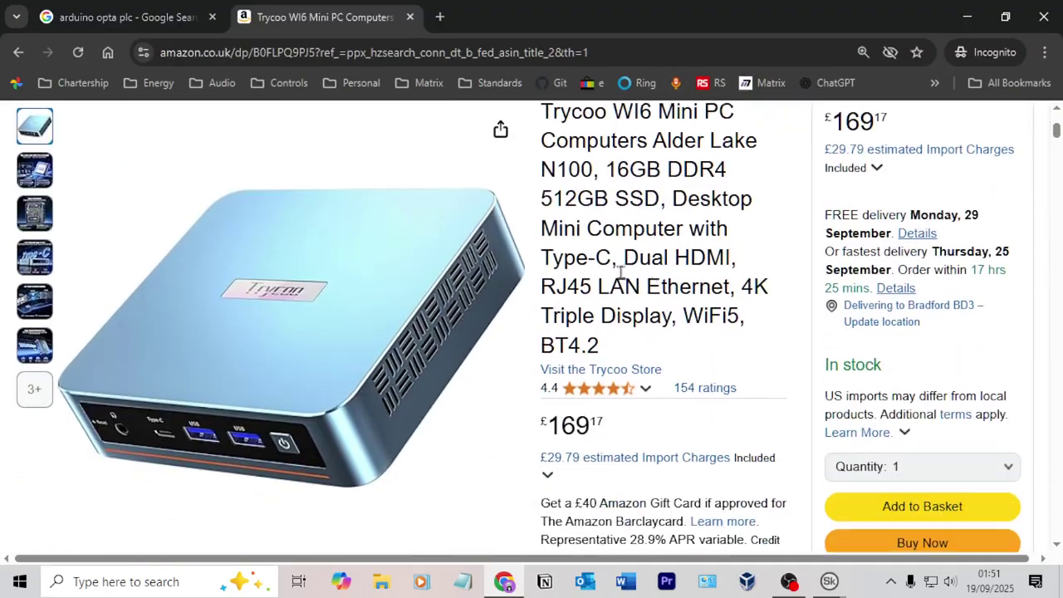
{"action": "scroll", "coordinate": [591, 257], "scroll_direction": "down", "scroll_amount": 2, "text": "ctrl"}
{"action": "scroll", "coordinate": [602, 245], "scroll_direction": "down", "scroll_amount": 1}
{"action": "scroll", "coordinate": [605, 237], "scroll_direction": "down", "scroll_amount": 2, "text": "ctrl"}
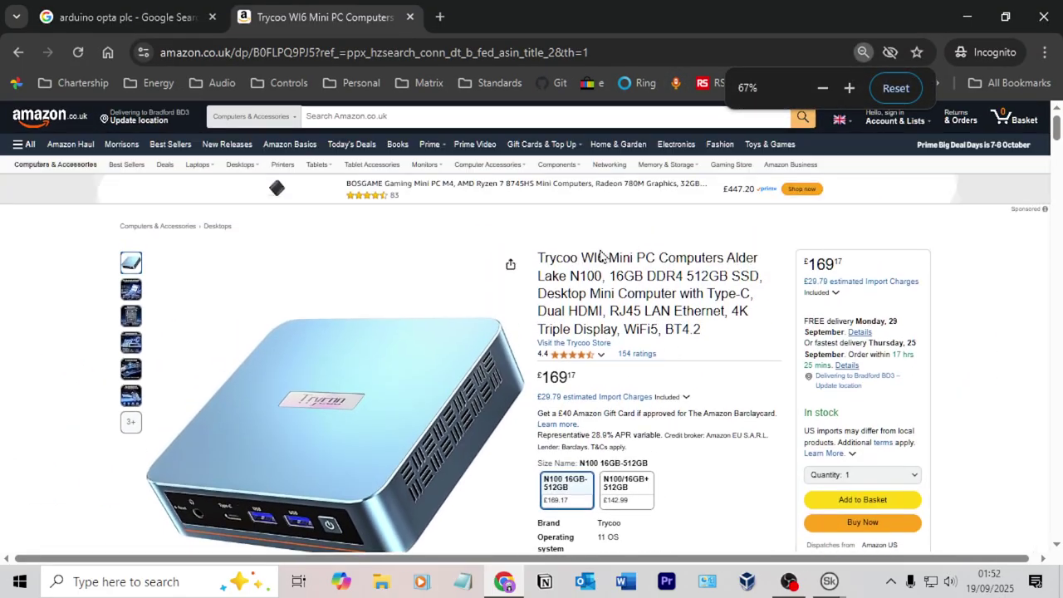
{"action": "left_click_drag", "start_coordinate": [538, 257], "coordinate": [578, 258]}
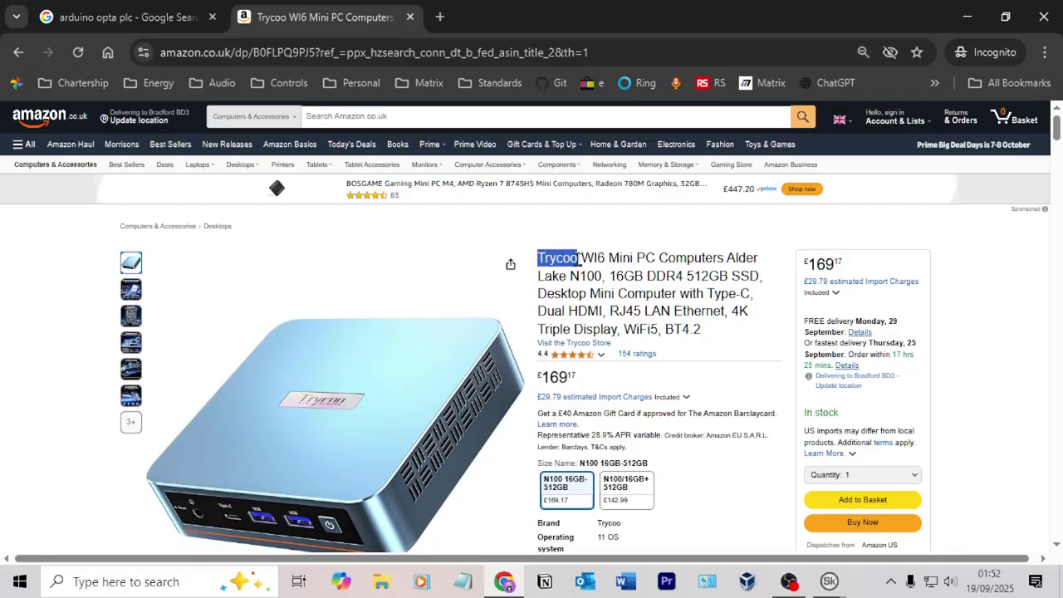
{"action": "key", "text": "alt+Tab"}
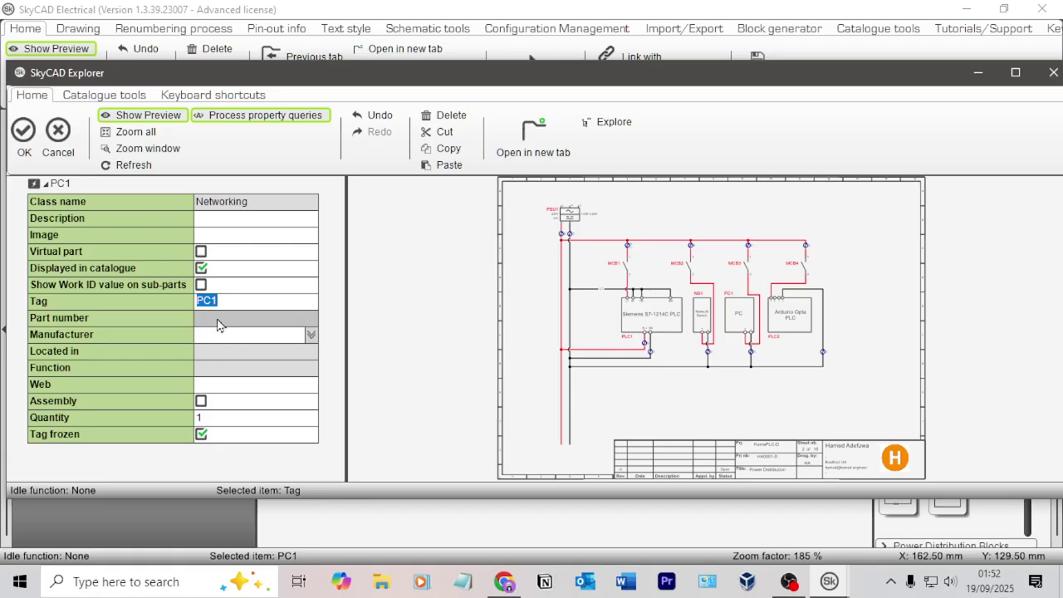
{"action": "left_click", "coordinate": [220, 335]}
{"action": "key", "text": "Return"}
- Find the mini PC's size name N100 16GB-512GB on its Amazon page in Chrome, copy it and enter it as PC1's part number in SkyCAD
{"action": "key", "text": "alt+Tab"}
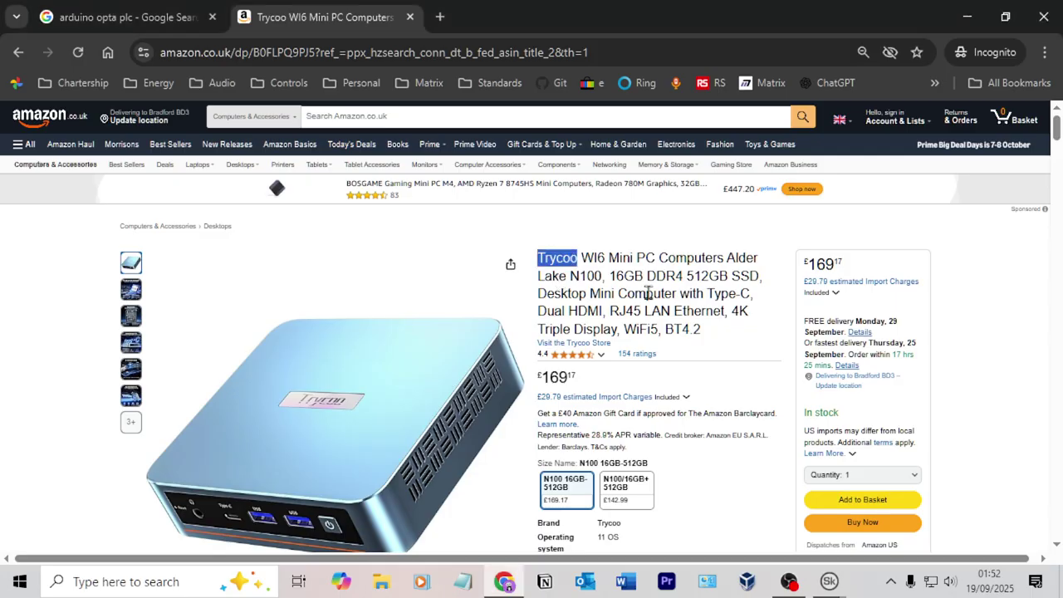
{"action": "scroll", "coordinate": [700, 293], "scroll_direction": "down", "scroll_amount": 1}
{"action": "scroll", "coordinate": [655, 287], "scroll_direction": "down", "scroll_amount": 2}
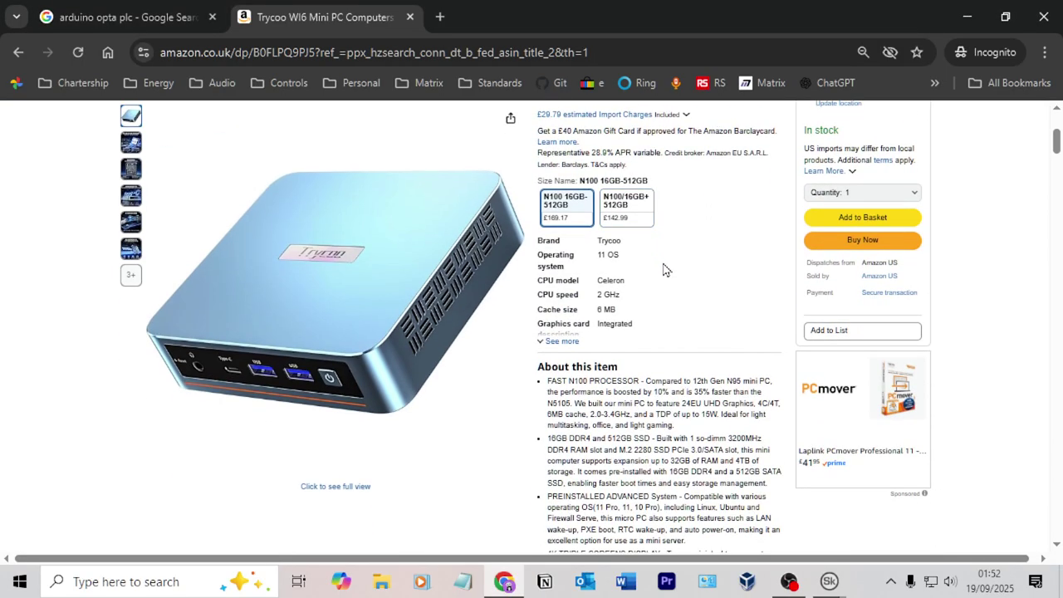
{"action": "left_click", "coordinate": [562, 341]}
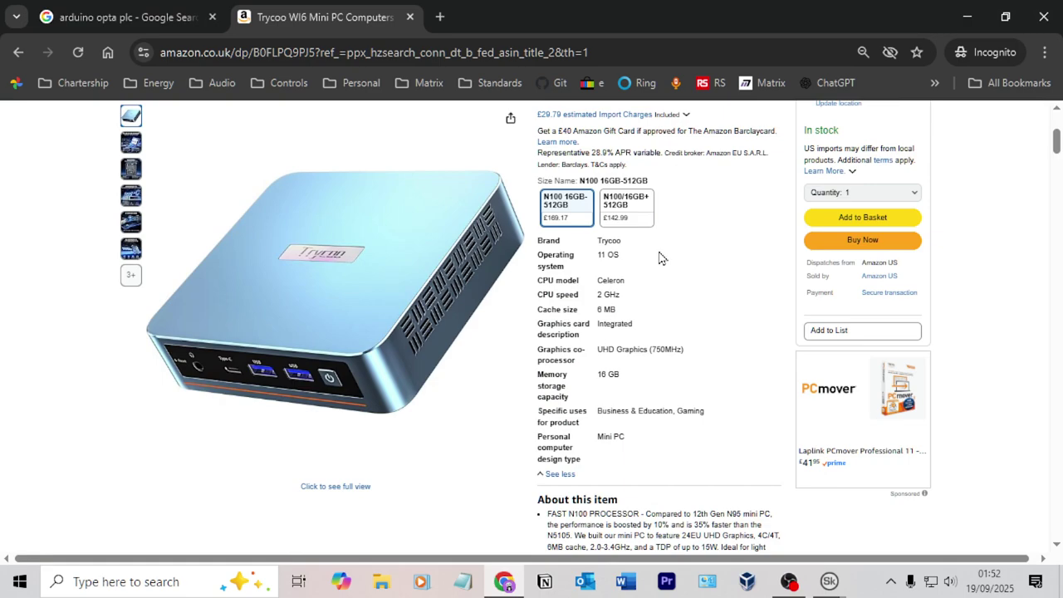
{"action": "scroll", "coordinate": [660, 257], "scroll_direction": "down", "scroll_amount": 3}
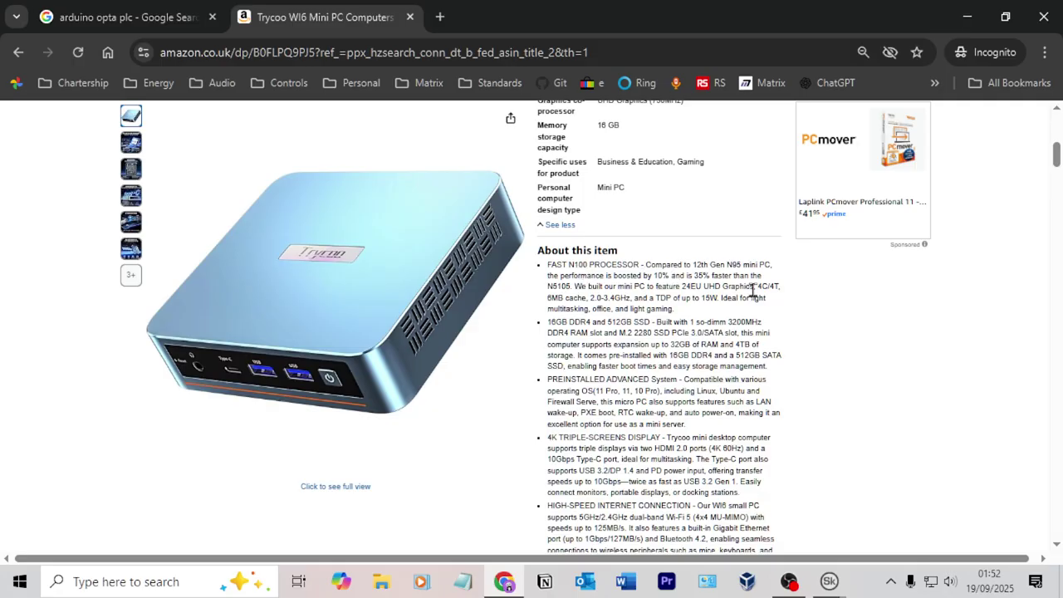
{"action": "scroll", "coordinate": [755, 290], "scroll_direction": "up", "scroll_amount": 4}
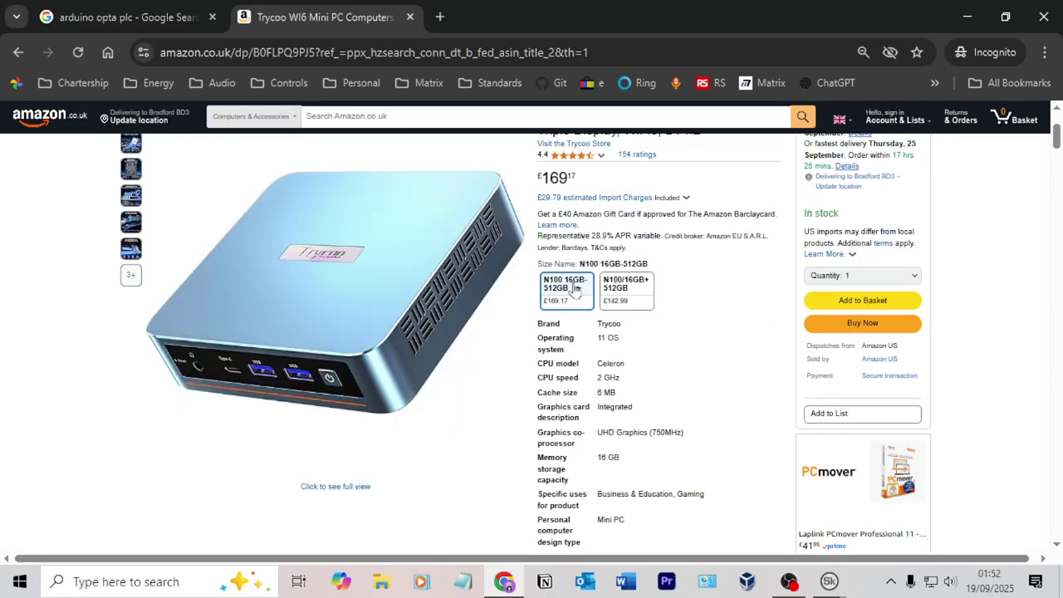
{"action": "left_click_drag", "start_coordinate": [664, 267], "coordinate": [579, 270]}
{"action": "key", "text": "ctrl+c"}
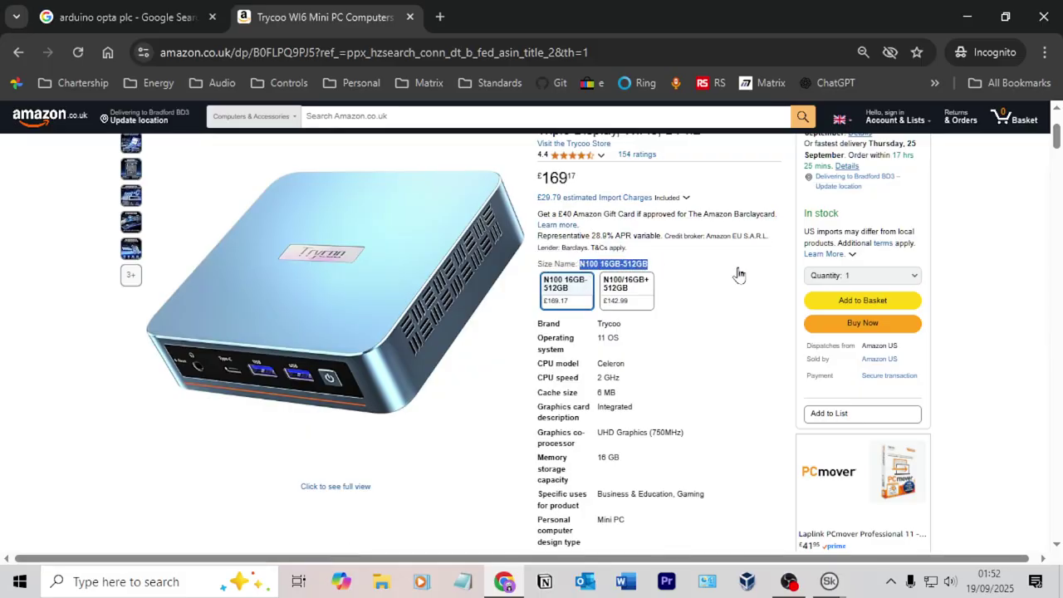
{"action": "key", "text": "alt+Tab"}
{"action": "left_click", "coordinate": [235, 322]}
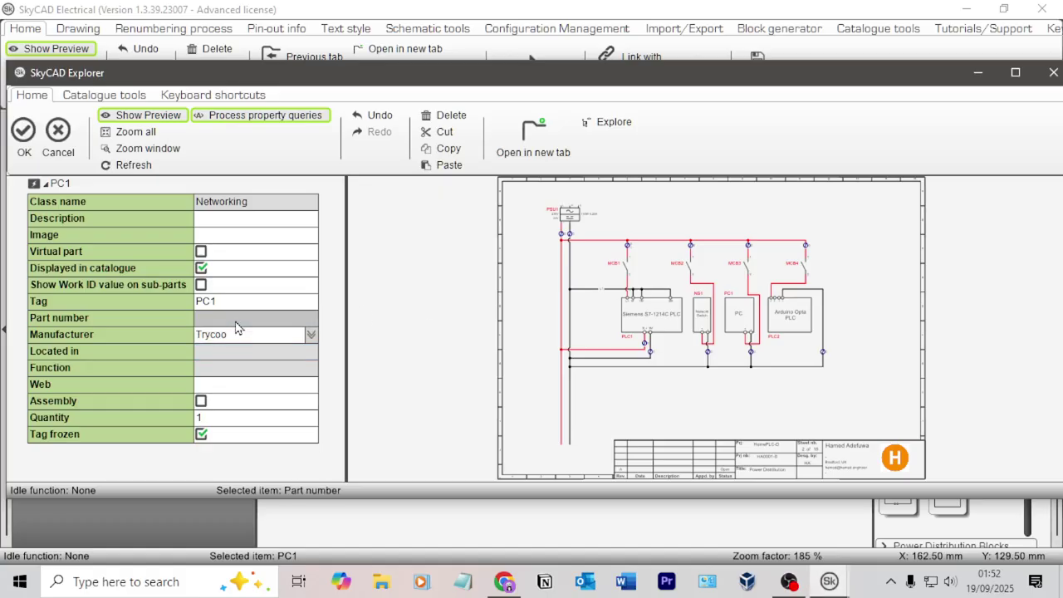
{"action": "key", "text": "ctrl+v"}
{"action": "key", "text": "Tab"}
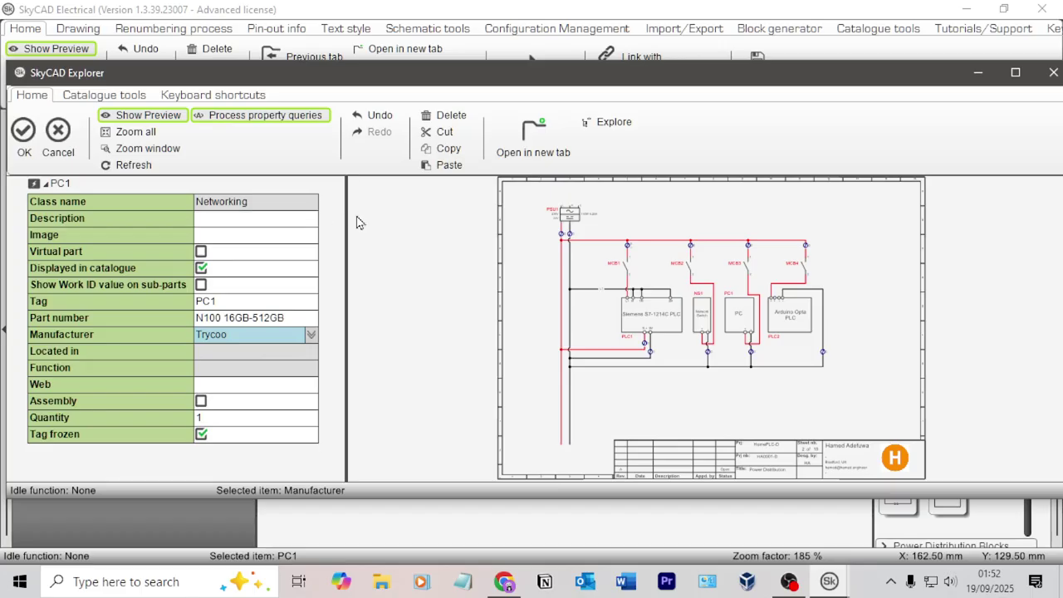
- Copy the full Trycoo WI6 product title from the Amazon page into PC1's description in SkyCAD and save PC1's properties
{"action": "key", "text": "alt+Tab"}
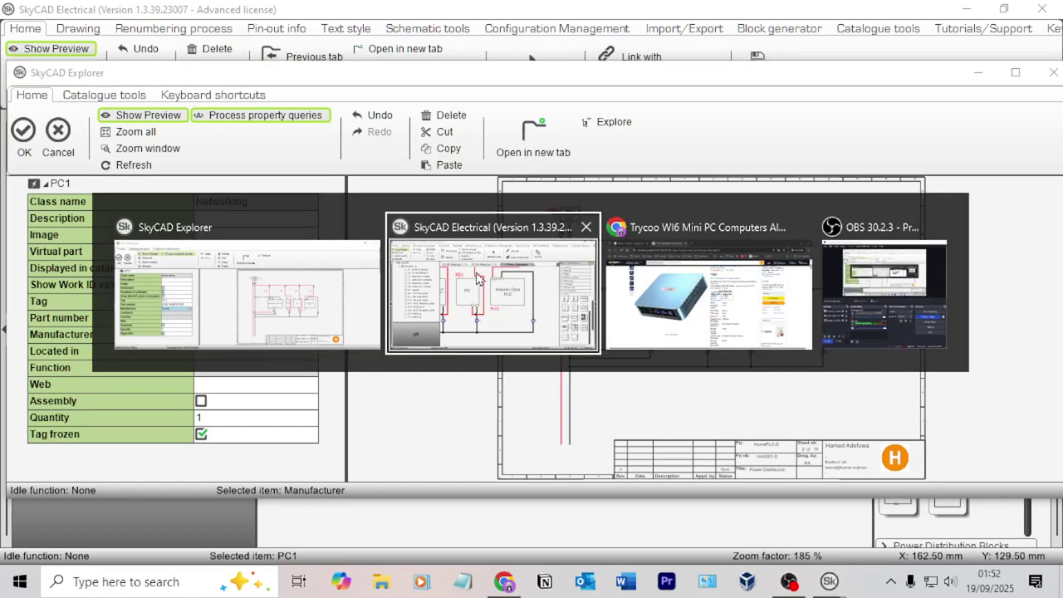
{"action": "left_click", "coordinate": [728, 230]}
{"action": "scroll", "coordinate": [728, 229], "scroll_direction": "up", "scroll_amount": 2}
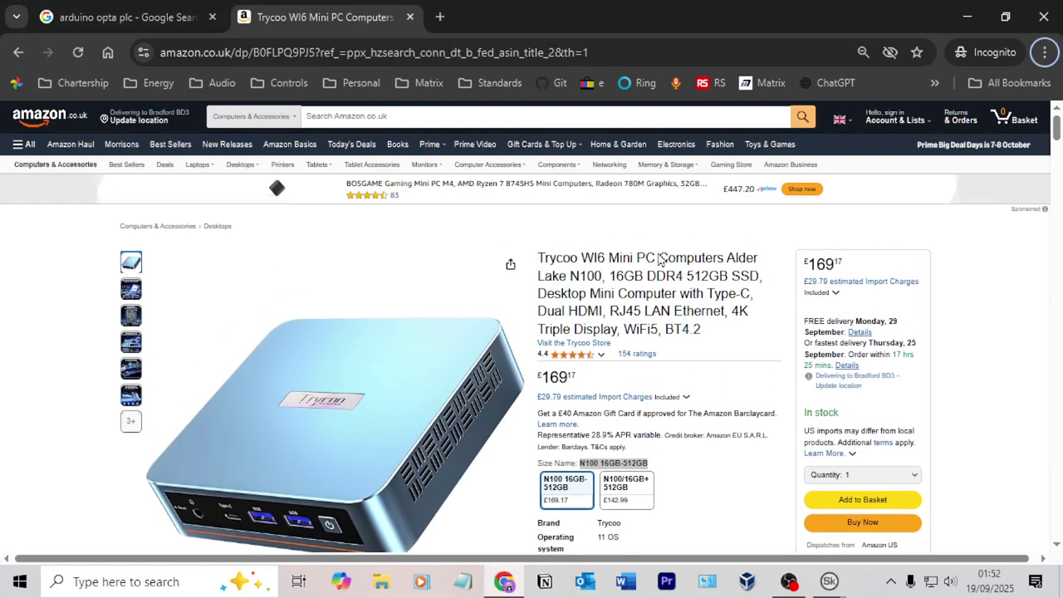
{"action": "triple_click", "coordinate": [561, 264]}
{"action": "key", "text": "alt+Tab"}
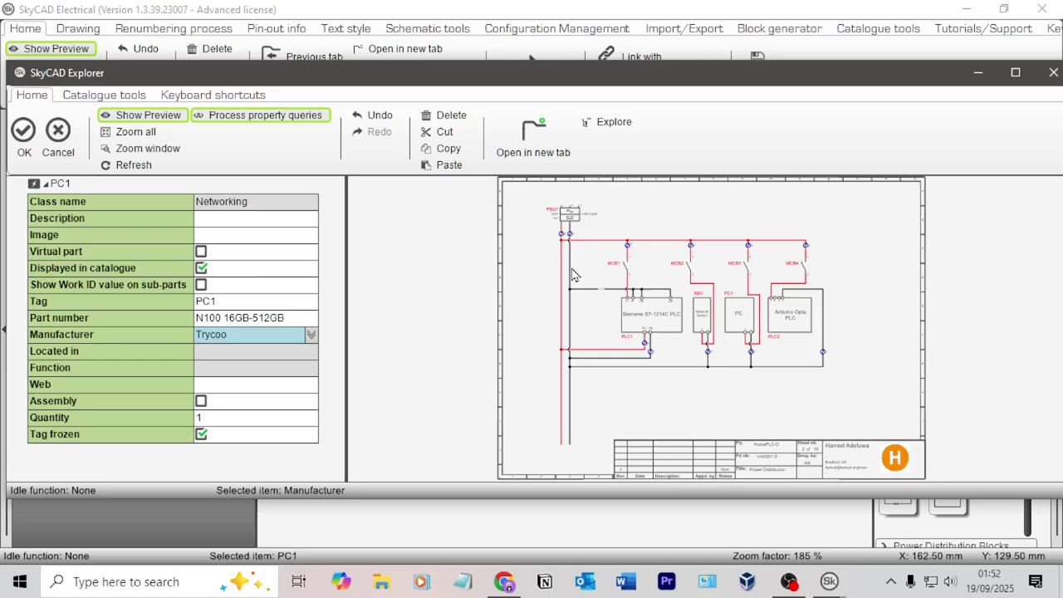
{"action": "left_click", "coordinate": [246, 220]}
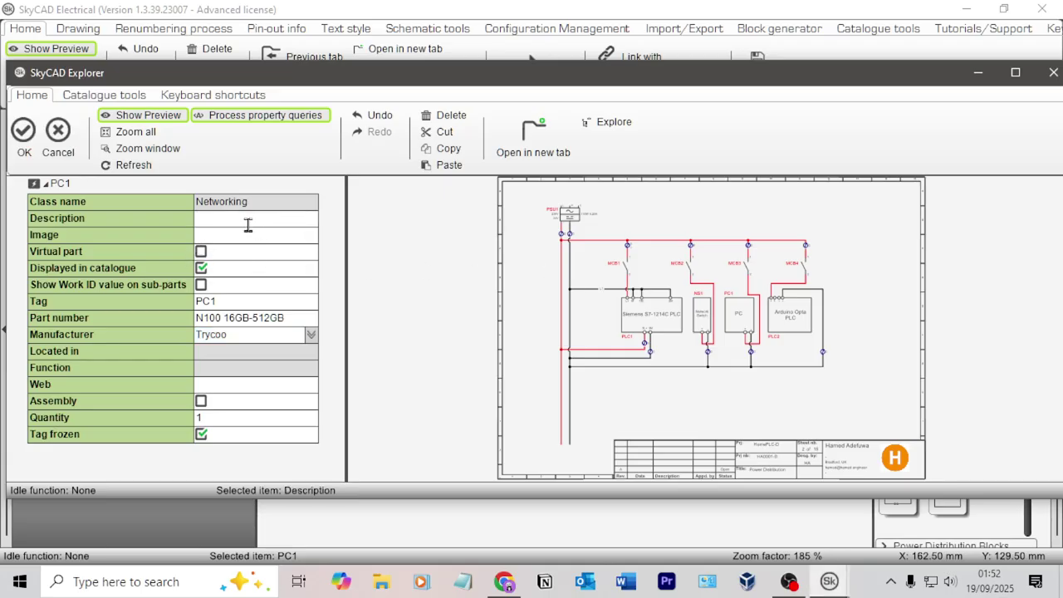
{"action": "key", "text": "ctrl+v"}
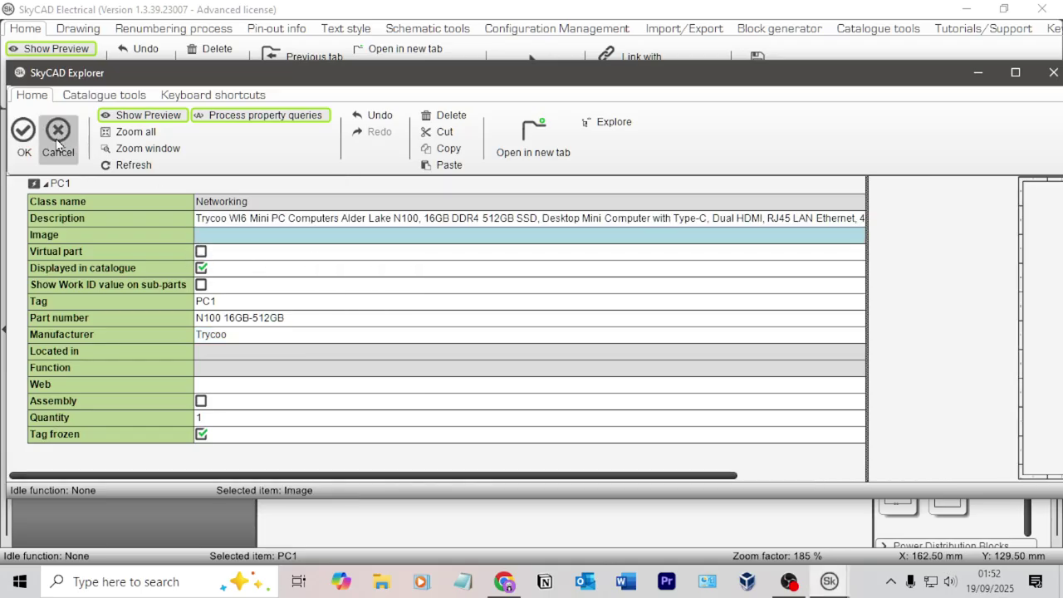
{"action": "left_click", "coordinate": [24, 133]}
- Open the 15 - Parts List sheet and refresh its parts list block
{"action": "double_click", "coordinate": [129, 379]}
{"action": "double_click", "coordinate": [133, 397]}
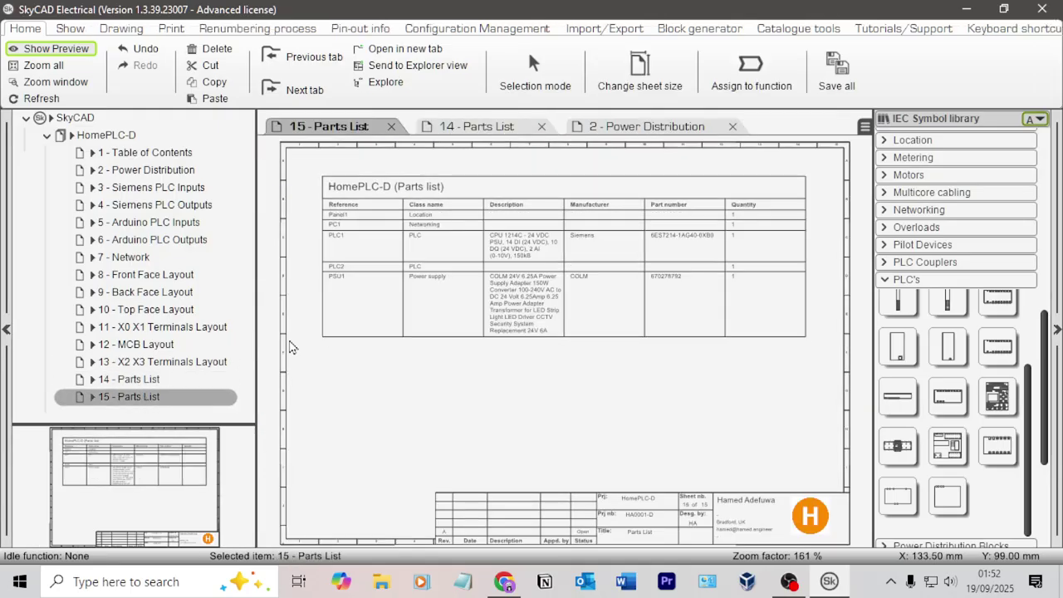
{"action": "left_click", "coordinate": [349, 328]}
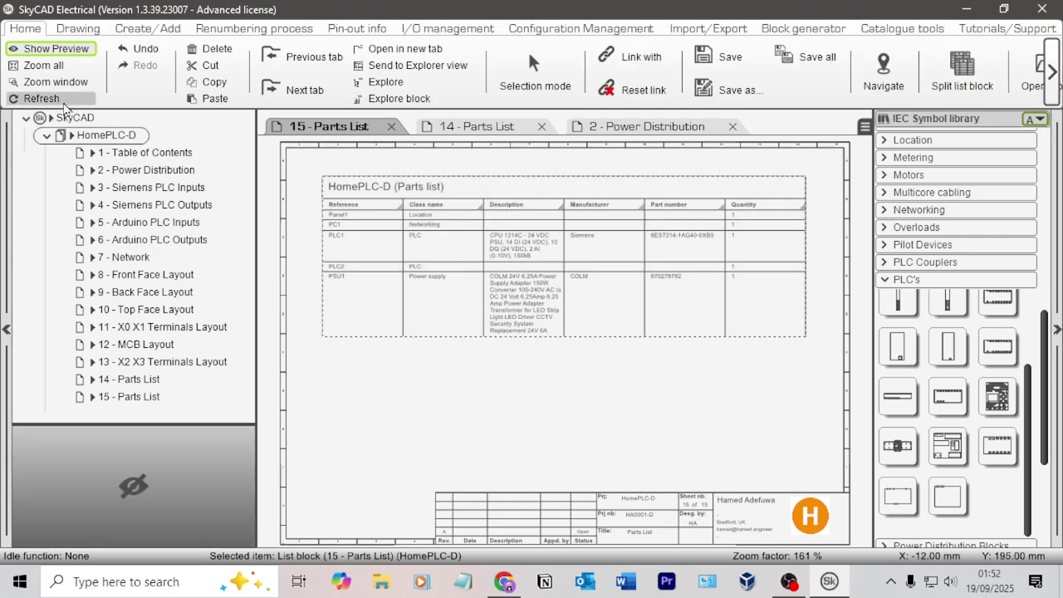
{"action": "left_click", "coordinate": [64, 103]}
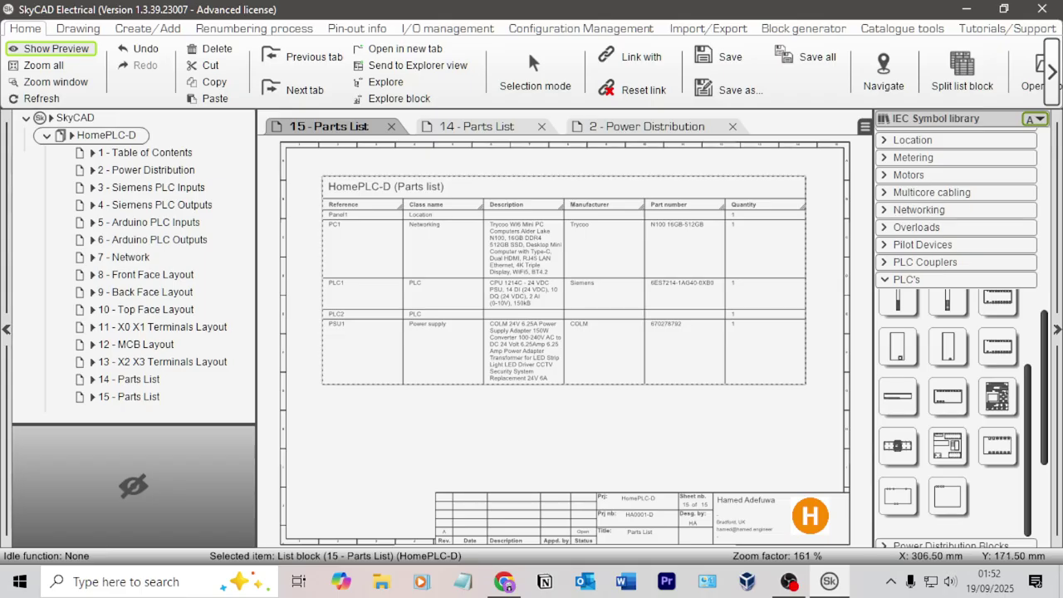
- Open the HomePLC-D project's editable parts list table from the list block and look over its columns
{"action": "key", "text": "alt+Tab"}
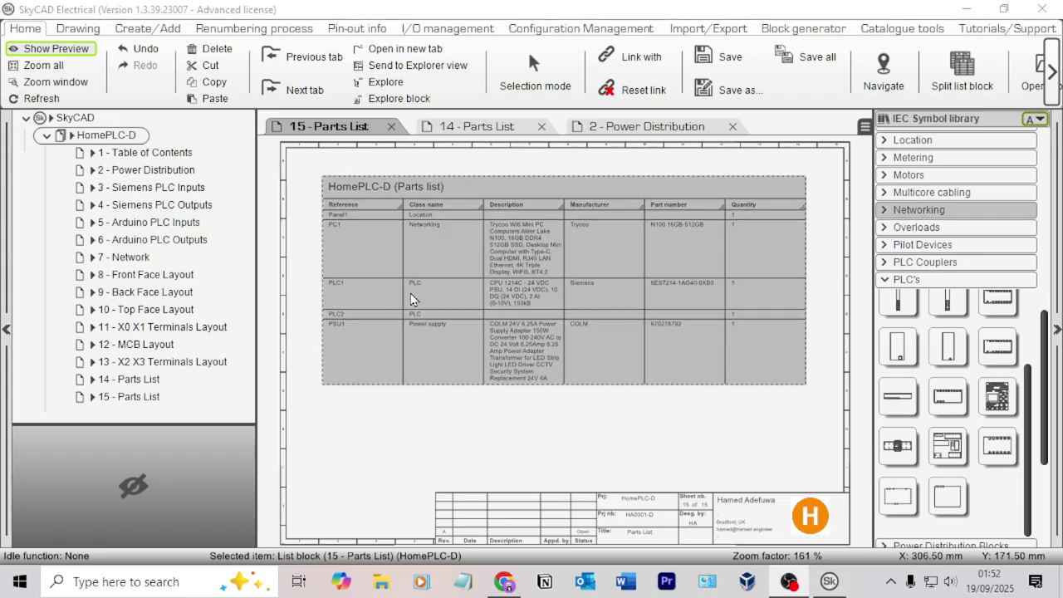
{"action": "double_click", "coordinate": [400, 323]}
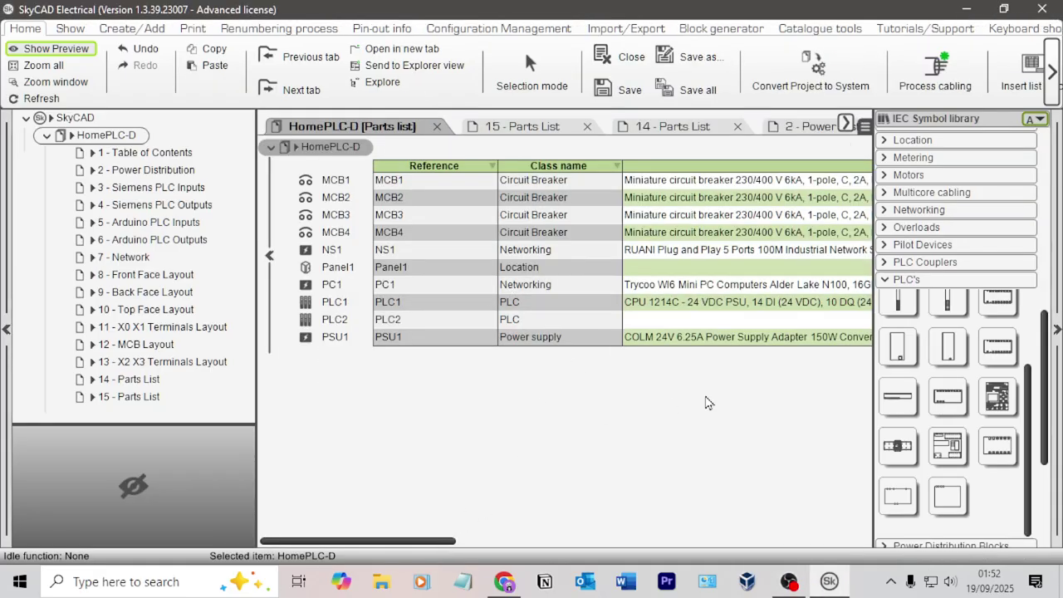
{"action": "scroll", "coordinate": [625, 403], "scroll_direction": "right", "scroll_amount": 3}
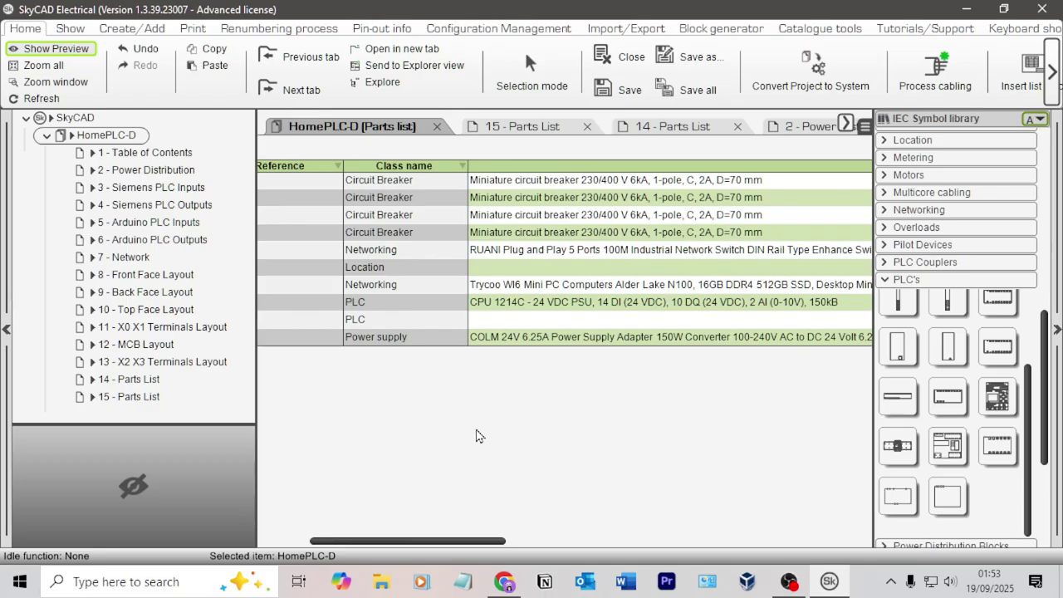
{"action": "scroll", "coordinate": [340, 533], "scroll_direction": "left", "scroll_amount": 3}
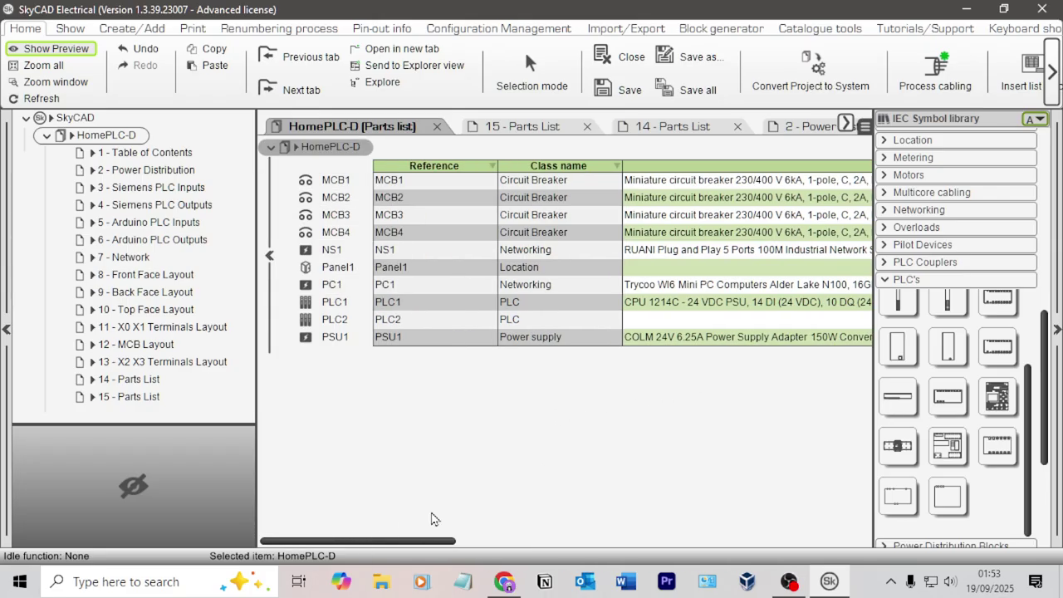
- Switch to Chrome's arduino opta plc search results, open the Hardware - Arduino Opta result in a new tab and look through the sponsored listings
{"action": "key", "text": "alt+Tab"}
{"action": "key", "text": "alt+Tab"}
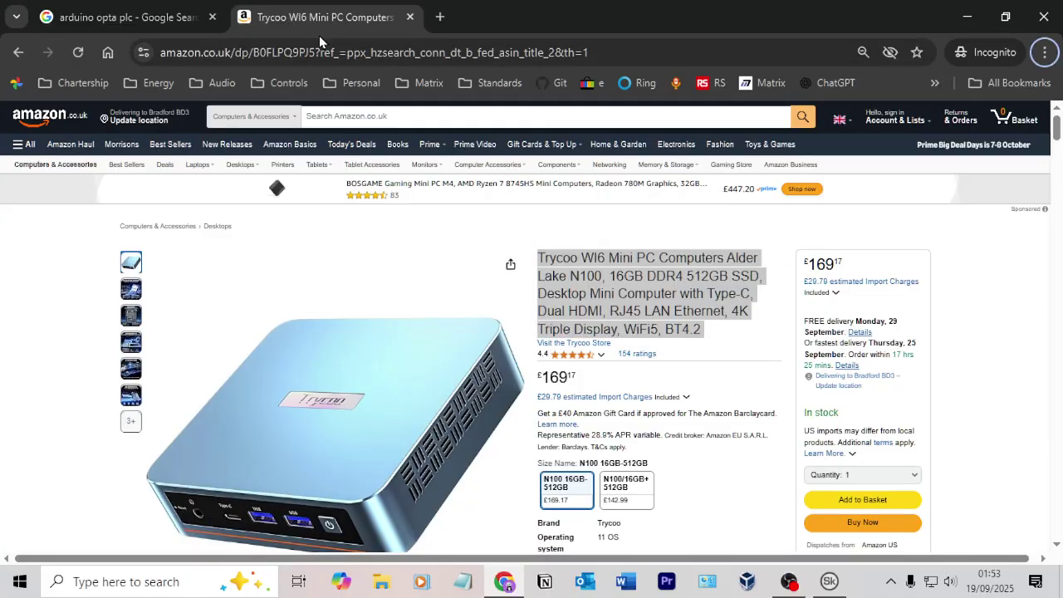
{"action": "left_click", "coordinate": [124, 17]}
{"action": "scroll", "coordinate": [249, 286], "scroll_direction": "down", "scroll_amount": 3}
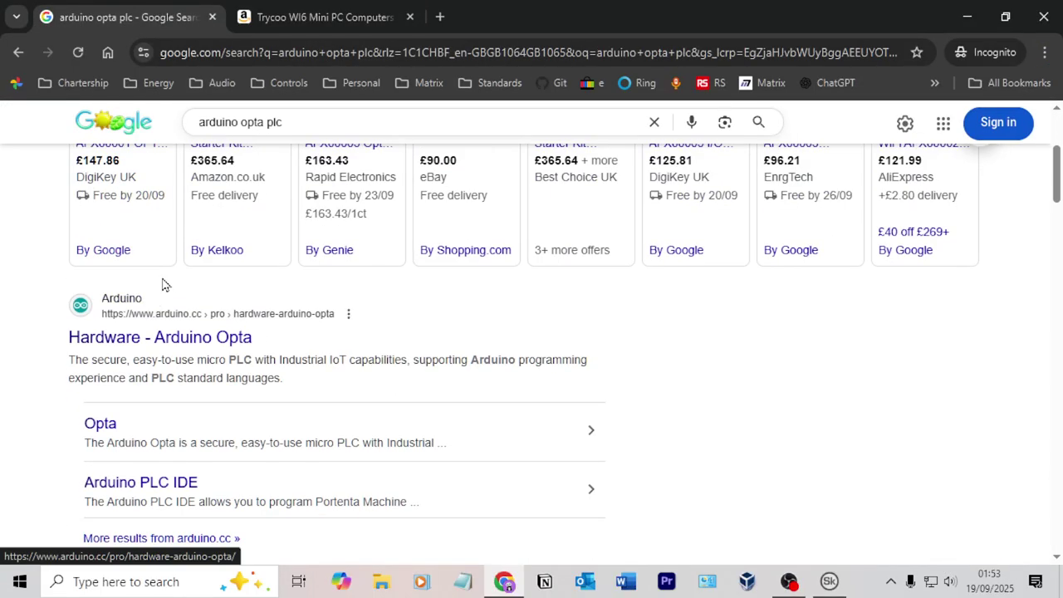
{"action": "scroll", "coordinate": [175, 282], "scroll_direction": "down", "scroll_amount": 3}
{"action": "scroll", "coordinate": [191, 266], "scroll_direction": "up", "scroll_amount": 2}
{"action": "right_click", "coordinate": [197, 251]}
{"action": "left_click", "coordinate": [249, 270]}
{"action": "scroll", "coordinate": [415, 282], "scroll_direction": "down", "scroll_amount": 7}
{"action": "scroll", "coordinate": [444, 307], "scroll_direction": "down", "scroll_amount": 5}
{"action": "scroll", "coordinate": [415, 283], "scroll_direction": "up", "scroll_amount": 15}
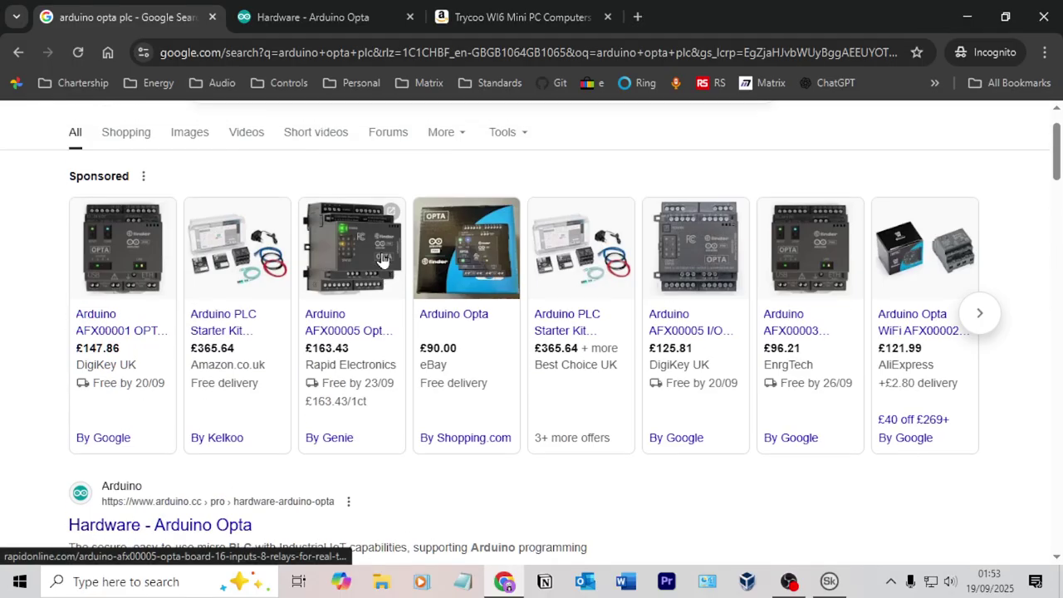
- Reject the cookies on the Hardware - Arduino Opta page and look through it for product details
{"action": "left_click", "coordinate": [309, 17]}
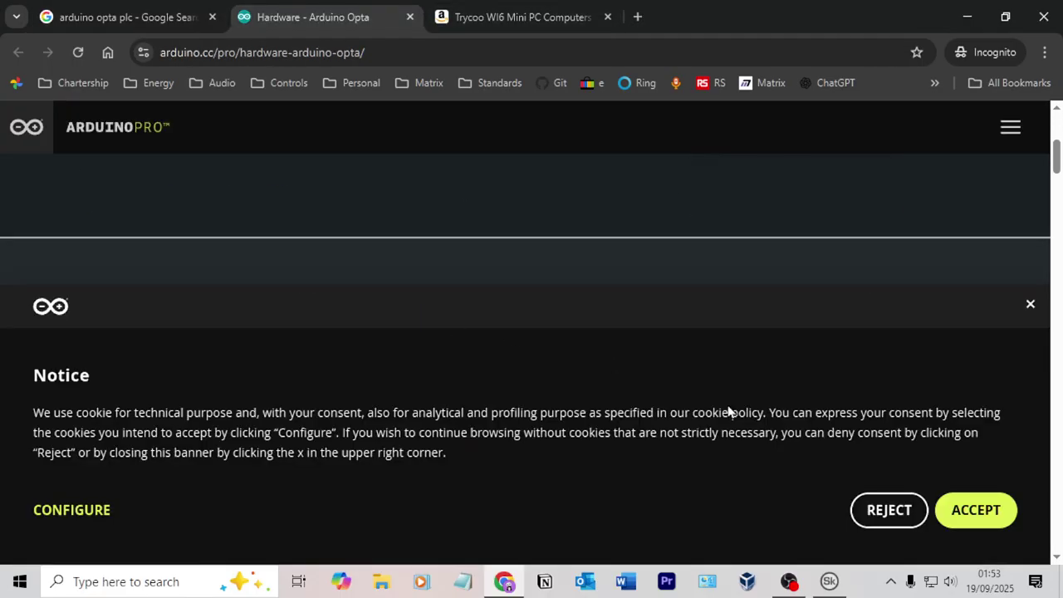
{"action": "left_click", "coordinate": [888, 511]}
{"action": "scroll", "coordinate": [481, 382], "scroll_direction": "down", "scroll_amount": 5}
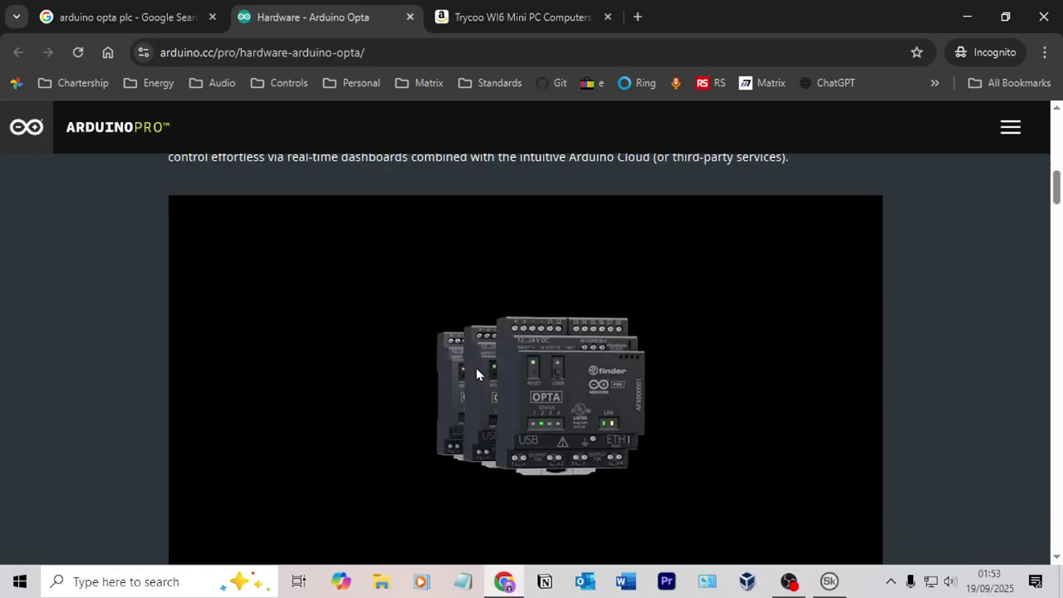
{"action": "scroll", "coordinate": [498, 373], "scroll_direction": "down", "scroll_amount": 20}
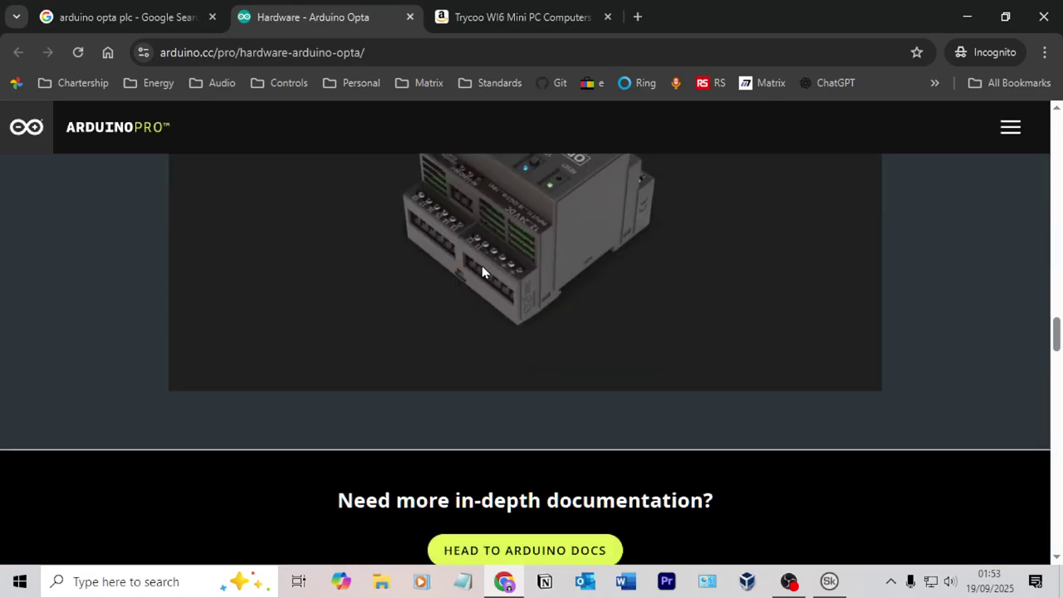
- Open DigiKey's Arduino AFX00001 listing from the search results, reject its cookies and copy the manufacturer product number AFX00001
{"action": "left_click", "coordinate": [132, 9]}
{"action": "scroll", "coordinate": [478, 268], "scroll_direction": "down", "scroll_amount": 1}
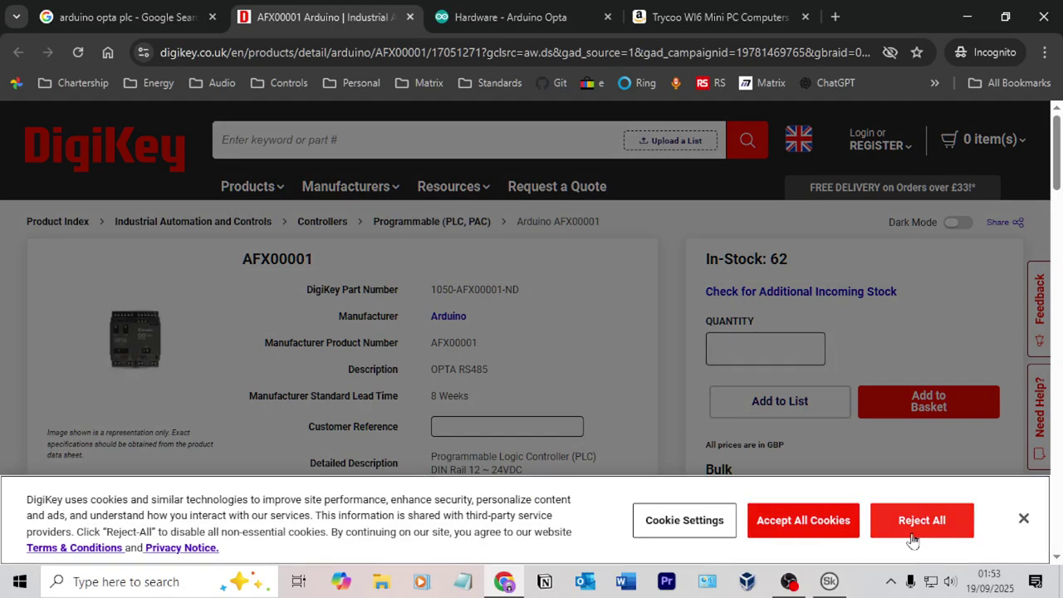
{"action": "left_click", "coordinate": [913, 519]}
{"action": "double_click", "coordinate": [455, 343]}
{"action": "key", "text": "ctrl+c"}
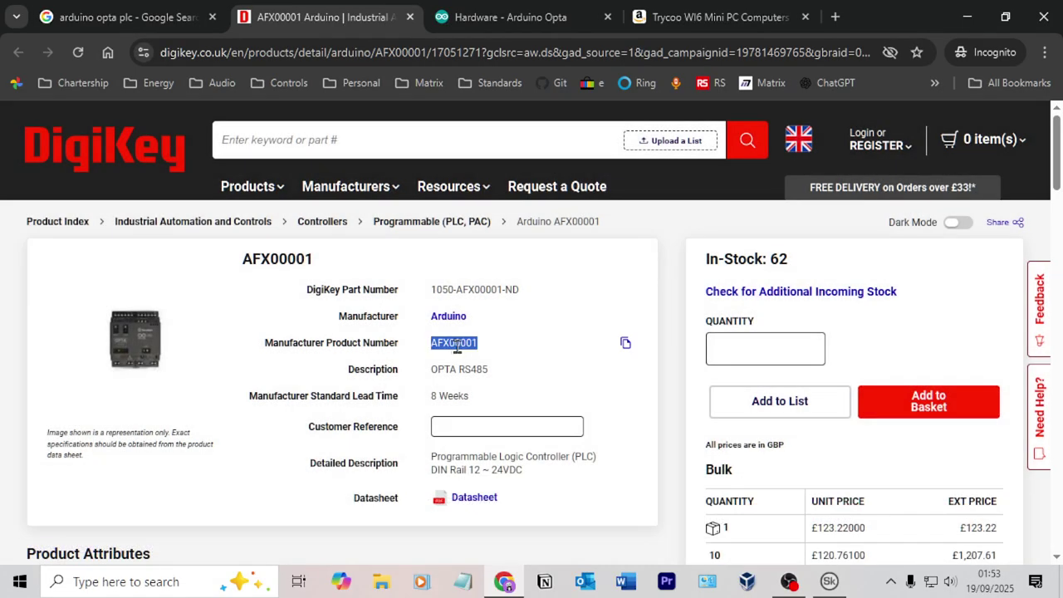
- Search Google for AFX00001 in a new tab
{"action": "left_click", "coordinate": [835, 17]}
{"action": "key", "text": "ctrl+v"}
{"action": "key", "text": "Return"}
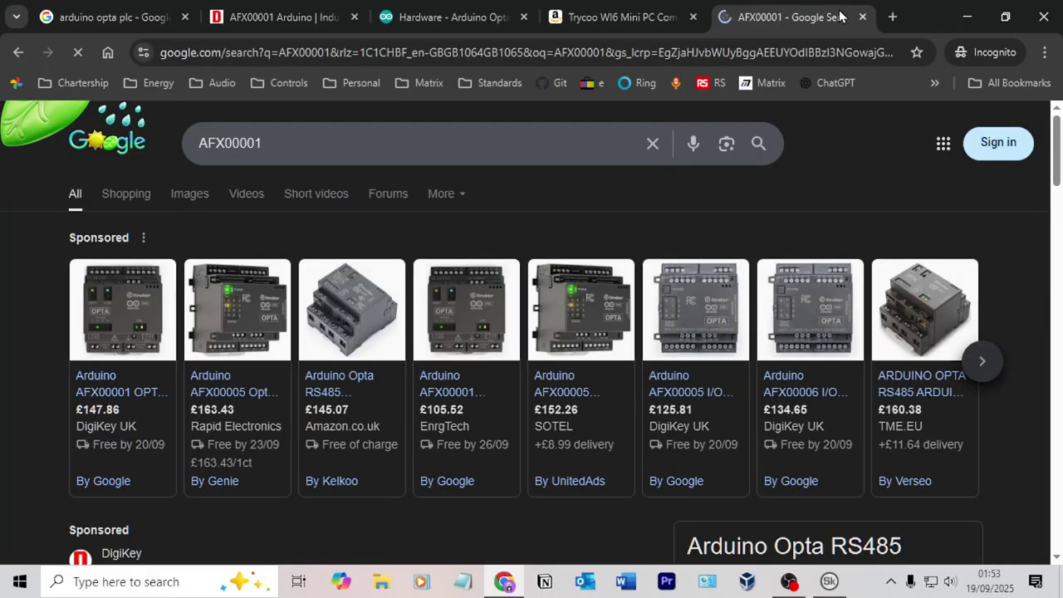
- In SkyCAD's parts list table, set PLC2's manufacturer to Arduino and its part number to AFX00001
{"action": "key", "text": "alt+Tab"}
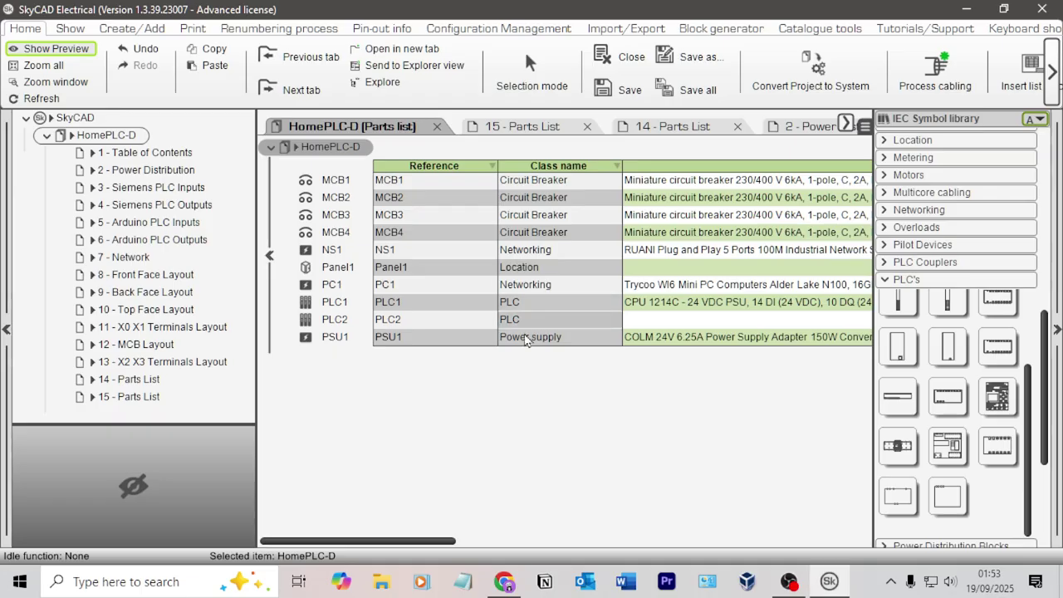
{"action": "left_click_drag", "start_coordinate": [426, 541], "coordinate": [769, 541]}
{"action": "left_click", "coordinate": [571, 320]}
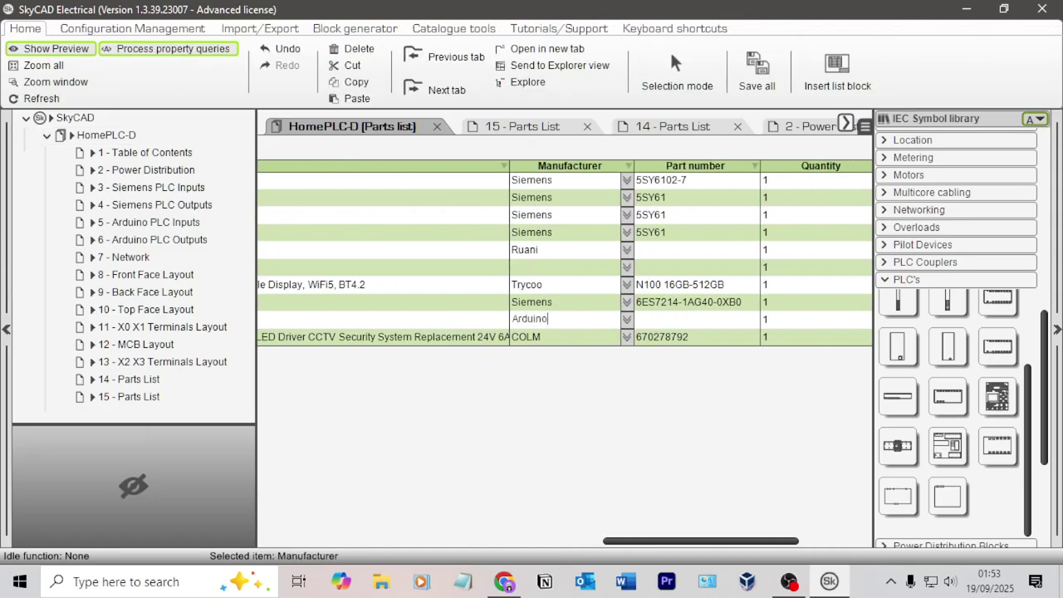
{"action": "left_click", "coordinate": [671, 323]}
{"action": "key", "text": "ctrl+v"}
- Copy the detailed description from DigiKey's AFX00001 page and paste it as PLC2's description in SkyCAD's parts list table
{"action": "left_click_drag", "start_coordinate": [738, 540], "coordinate": [486, 538]}
{"action": "key", "text": "alt+Tab"}
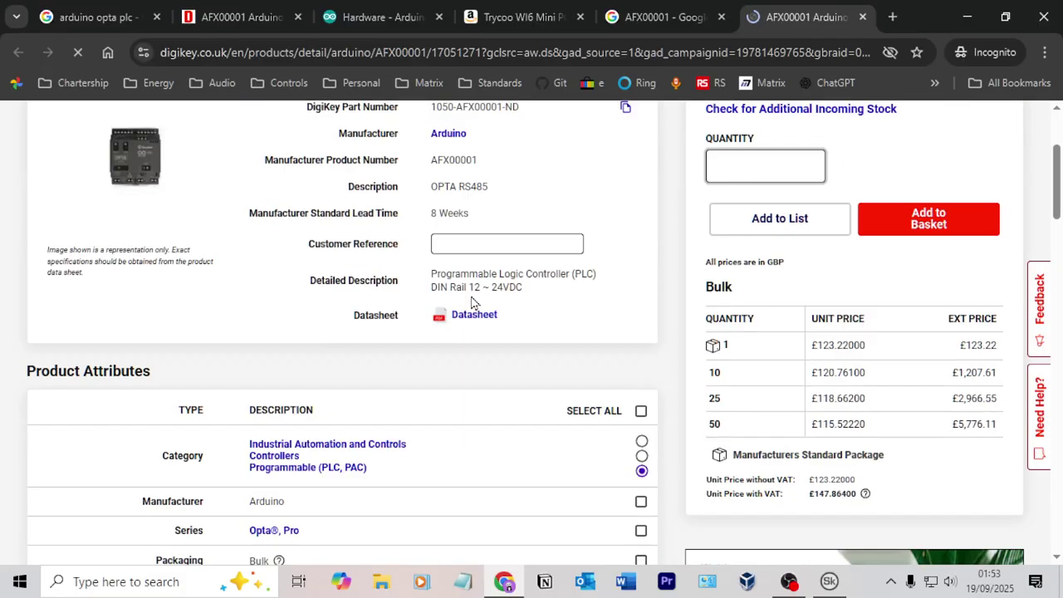
{"action": "scroll", "coordinate": [398, 249], "scroll_direction": "up", "scroll_amount": 2}
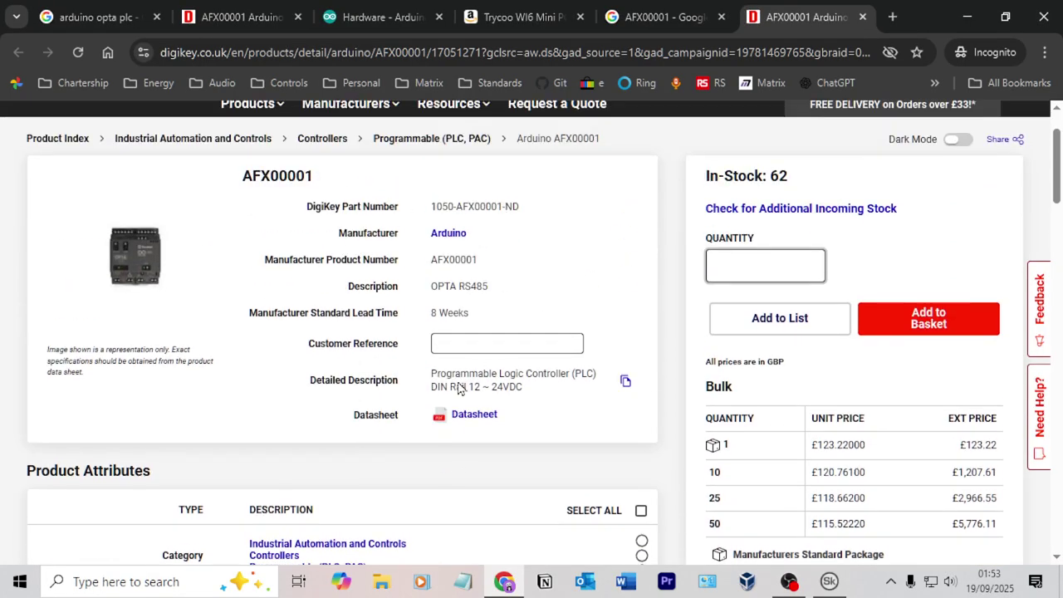
{"action": "triple_click", "coordinate": [442, 374]}
{"action": "key", "text": "ctrl+c"}
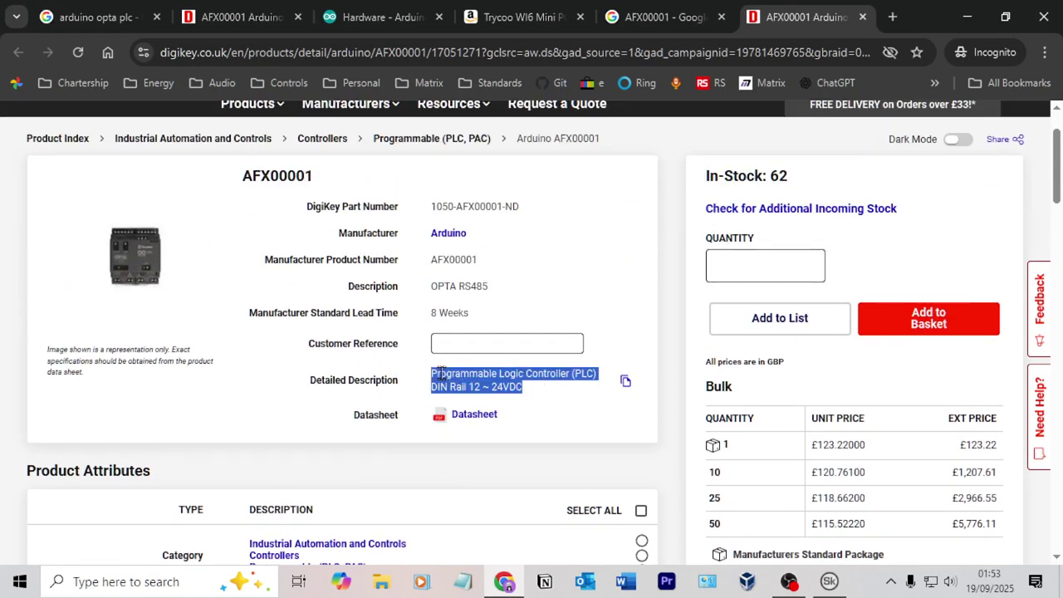
{"action": "key", "text": "alt+Tab"}
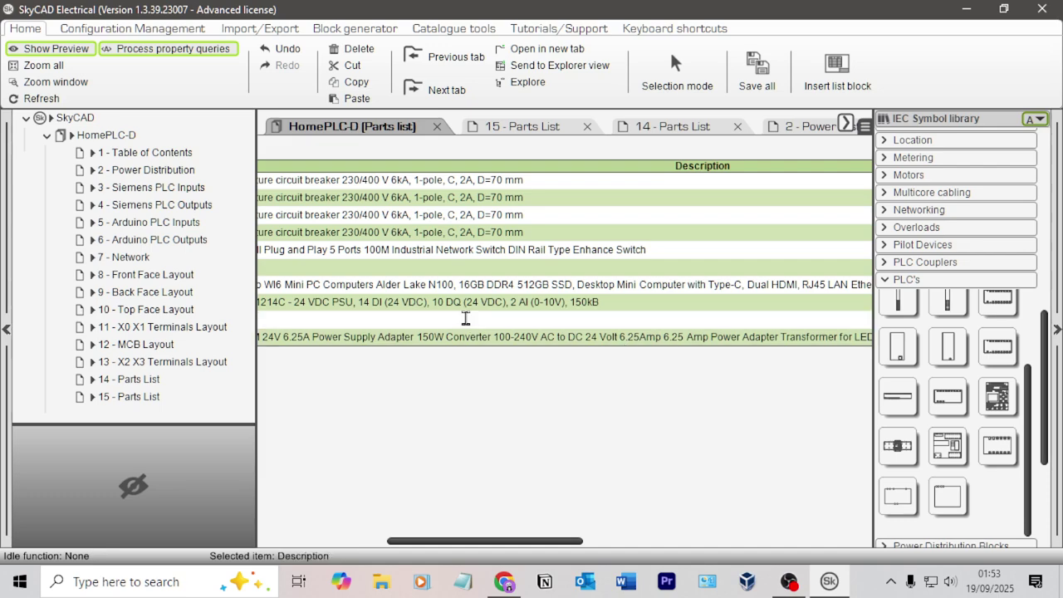
{"action": "key", "text": "ctrl+v"}
{"action": "left_click_drag", "start_coordinate": [522, 538], "coordinate": [427, 529]}
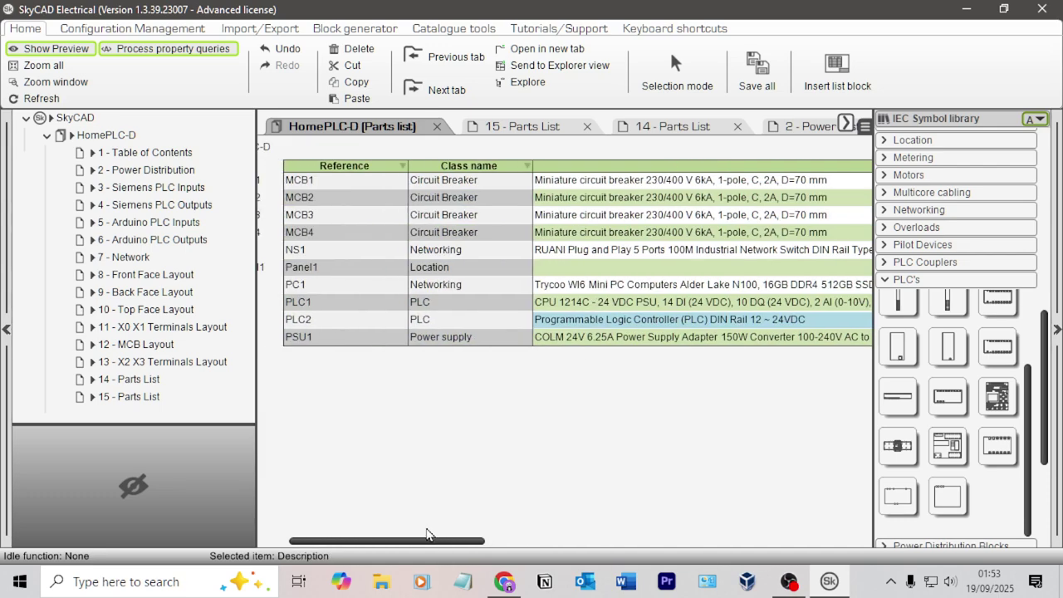
- Close the HomePLC-D parts list table and refresh the 15 - Parts List sheet
{"action": "left_click", "coordinate": [436, 127]}
{"action": "left_click", "coordinate": [50, 100]}
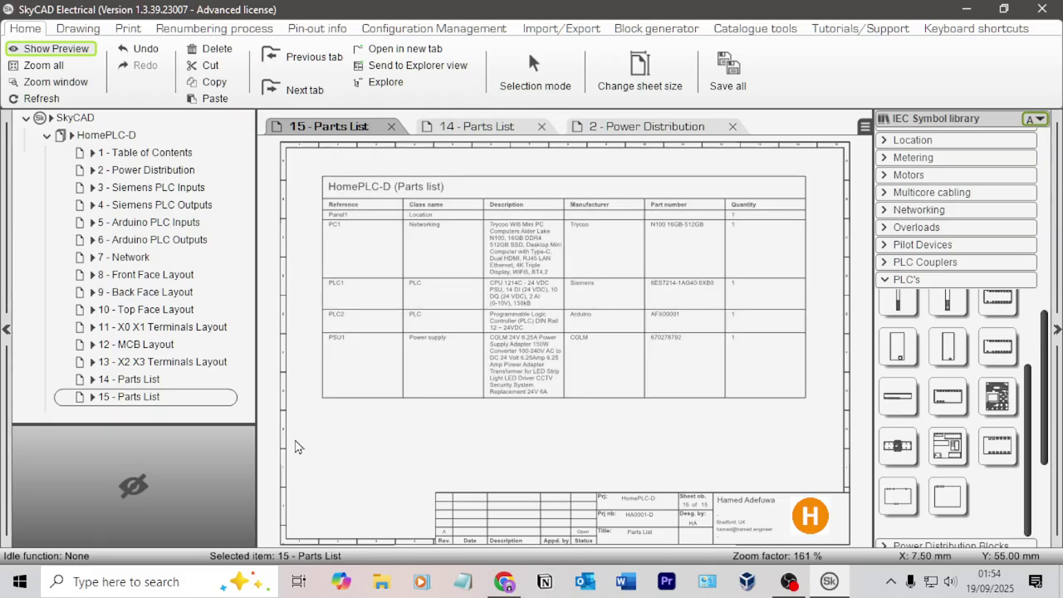
- Open the 2 - Power Distribution sheet and examine the wiring around PSU1, MCB1 and the Siemens PLC
{"action": "left_click", "coordinate": [146, 169]}
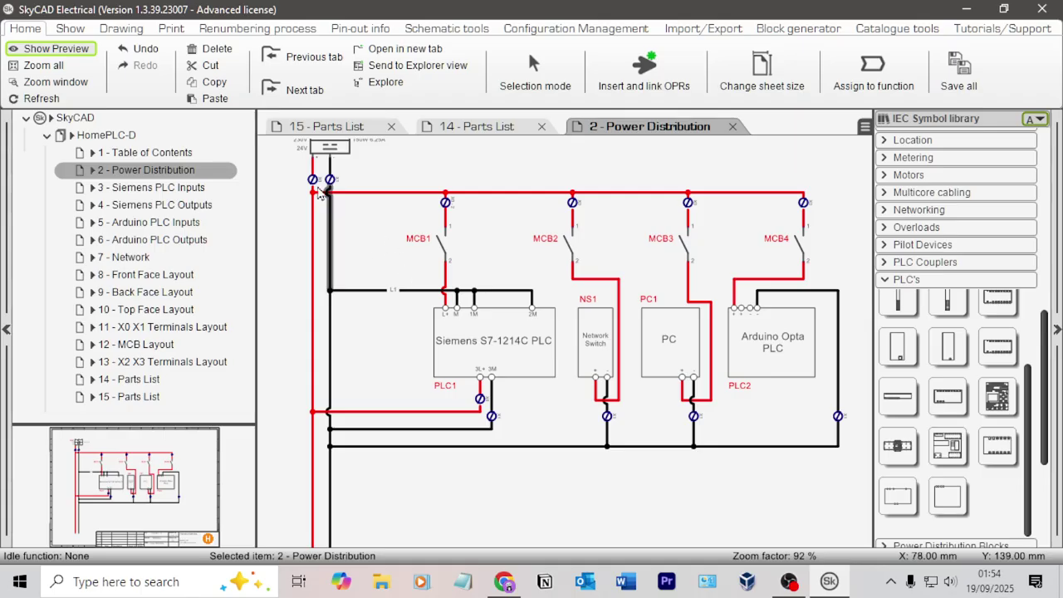
{"action": "left_click", "coordinate": [251, 30]}
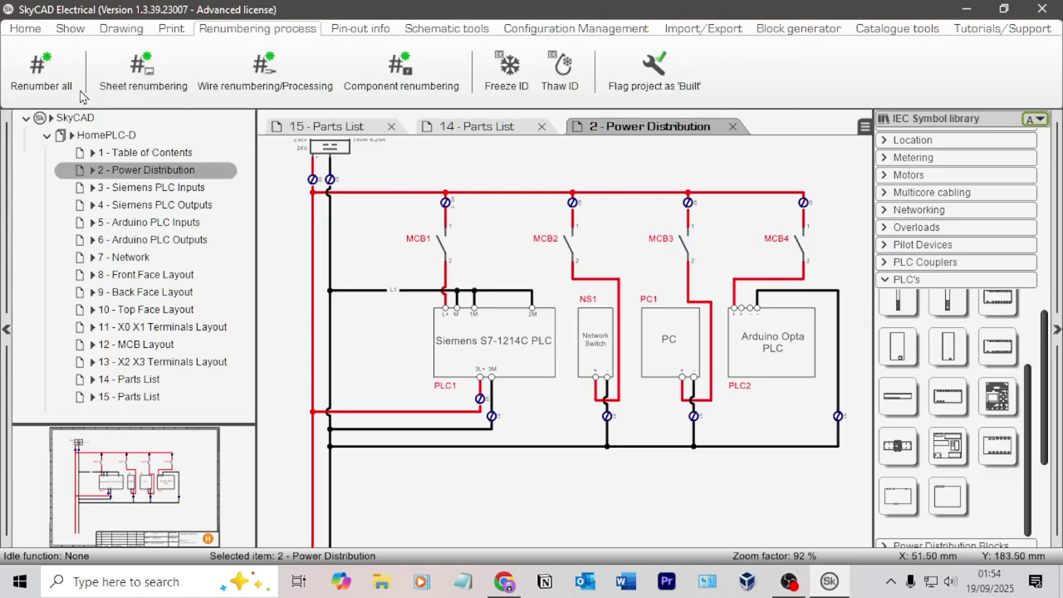
{"action": "left_click", "coordinate": [24, 28]}
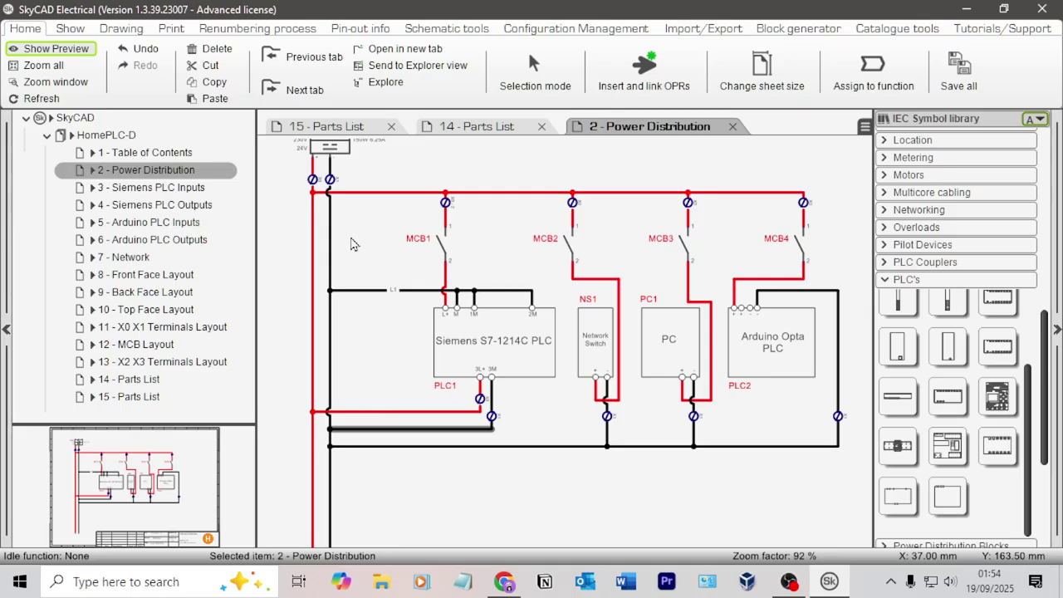
{"action": "middle_click_drag", "start_coordinate": [384, 259], "coordinate": [443, 242]}
{"action": "scroll", "coordinate": [442, 246], "scroll_direction": "up", "scroll_amount": 3}
{"action": "scroll", "coordinate": [461, 274], "scroll_direction": "down", "scroll_amount": 4}
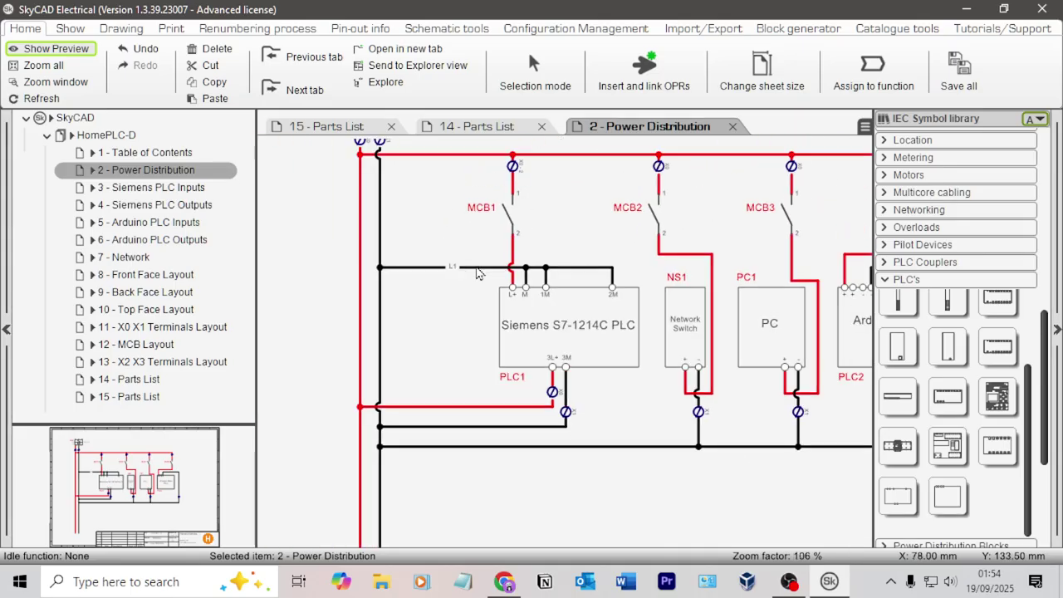
{"action": "scroll", "coordinate": [473, 279], "scroll_direction": "up", "scroll_amount": 3}
{"action": "scroll", "coordinate": [461, 276], "scroll_direction": "up", "scroll_amount": 1}
{"action": "scroll", "coordinate": [440, 254], "scroll_direction": "down", "scroll_amount": 3}
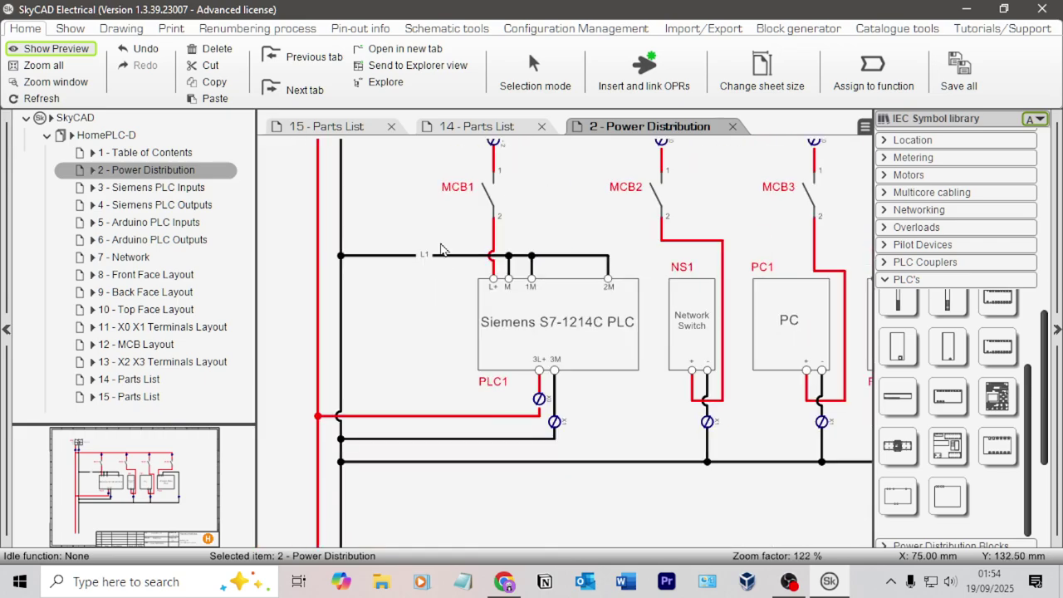
{"action": "scroll", "coordinate": [455, 295], "scroll_direction": "up", "scroll_amount": 1}
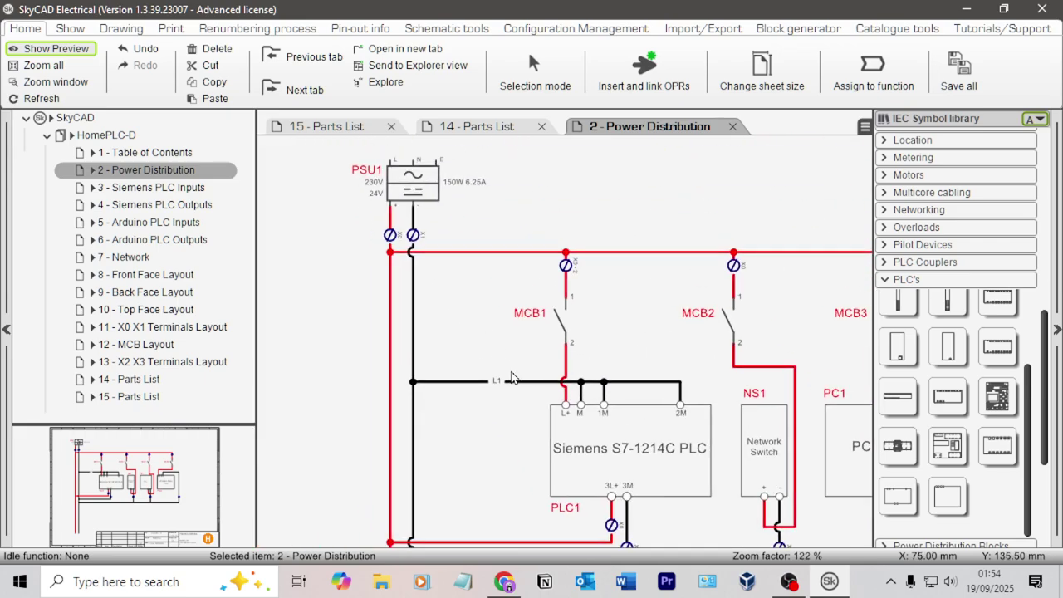
{"action": "scroll", "coordinate": [473, 290], "scroll_direction": "up", "scroll_amount": 1}
{"action": "middle_click_drag", "start_coordinate": [436, 203], "coordinate": [506, 322]}
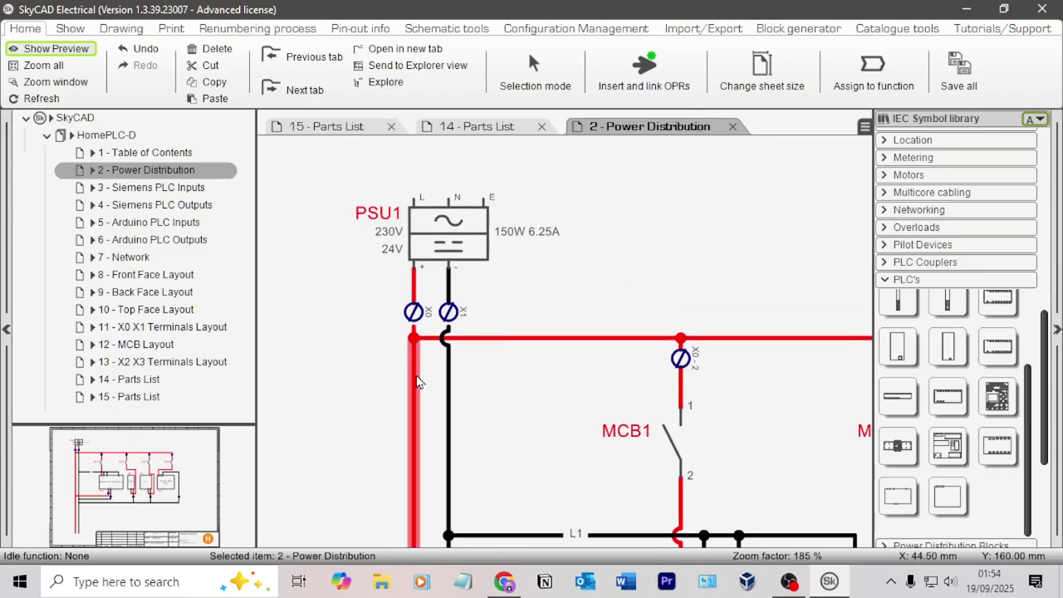
- Check the connection properties of the red supply wire below terminal X0 and of PSU1's positive and negative output wires
{"action": "double_click", "coordinate": [417, 376]}
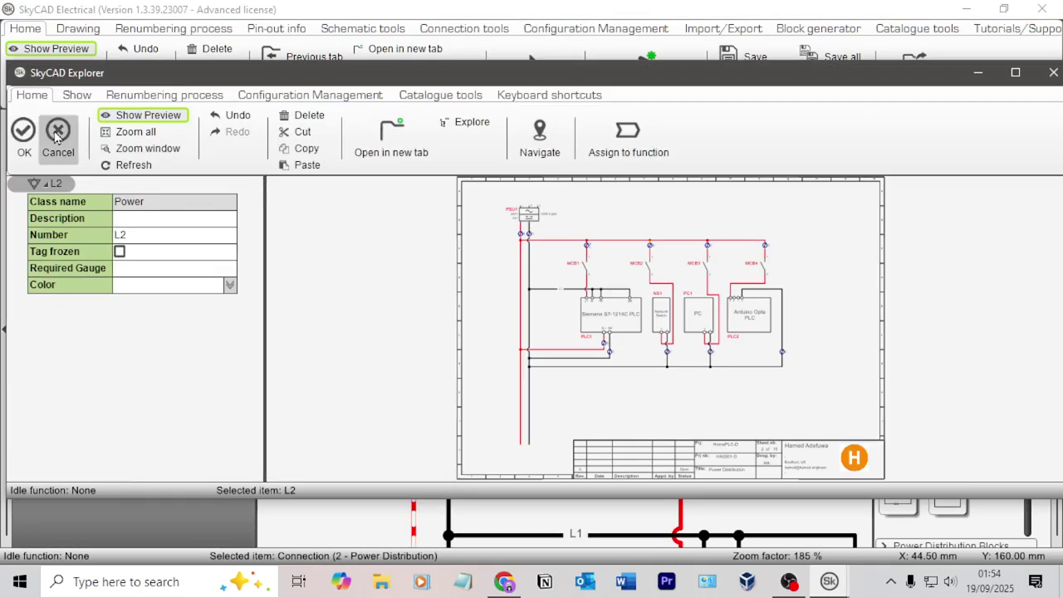
{"action": "left_click", "coordinate": [56, 137]}
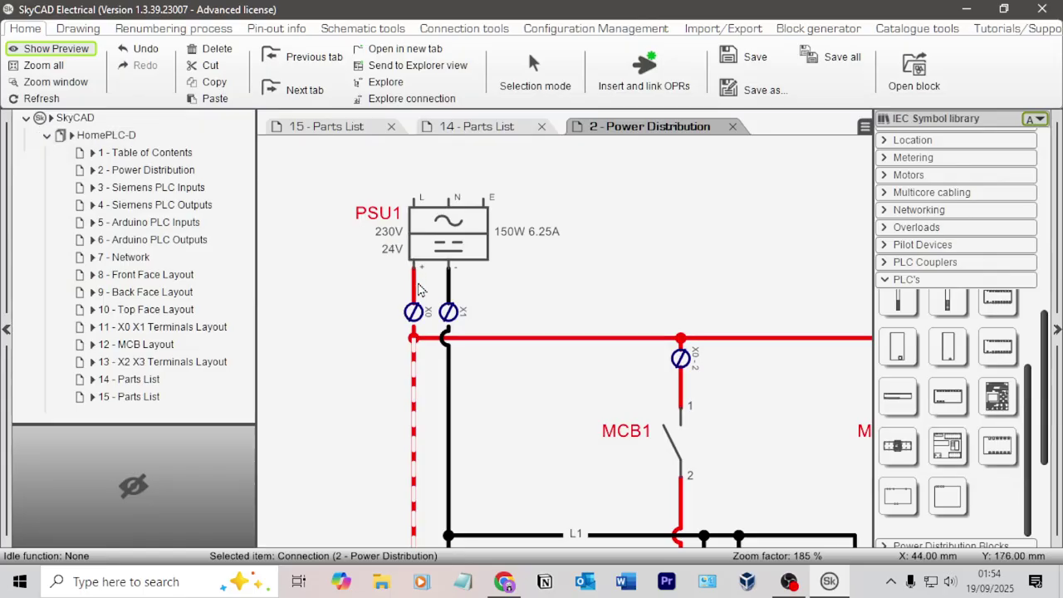
{"action": "double_click", "coordinate": [415, 289]}
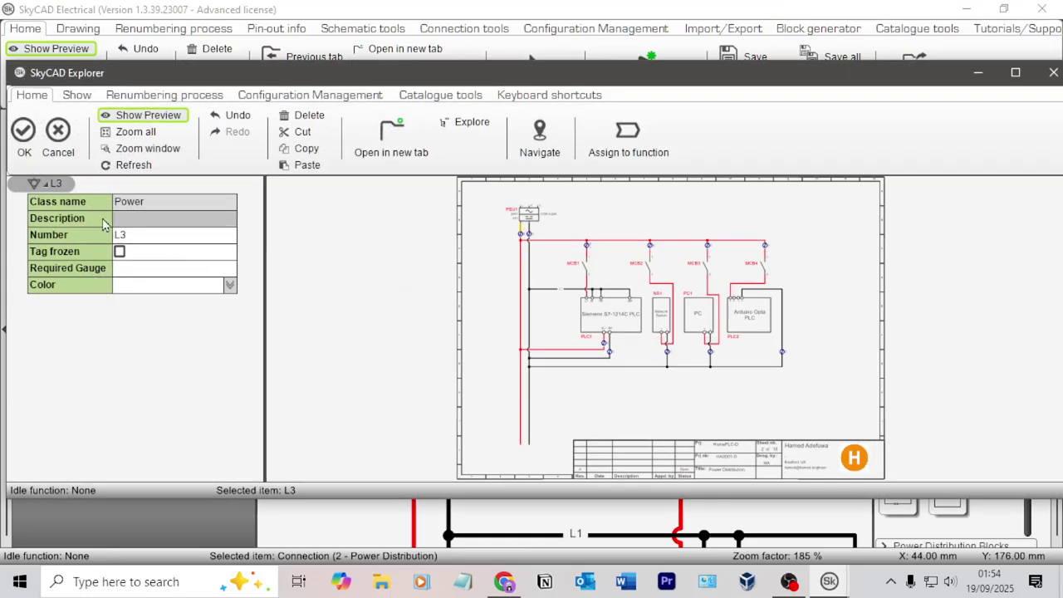
{"action": "left_click", "coordinate": [55, 137]}
{"action": "double_click", "coordinate": [450, 291]}
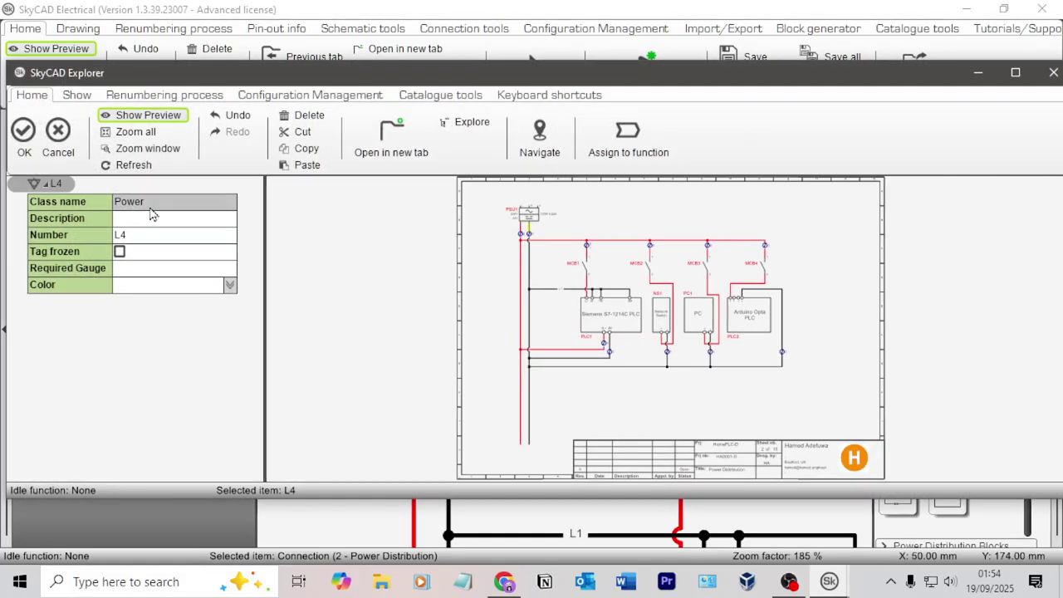
{"action": "left_click", "coordinate": [56, 137]}
- Reopen the connection properties of PSU1's positive output wire, look at its number field and close them without changes
{"action": "scroll", "coordinate": [465, 387], "scroll_direction": "down", "scroll_amount": 2}
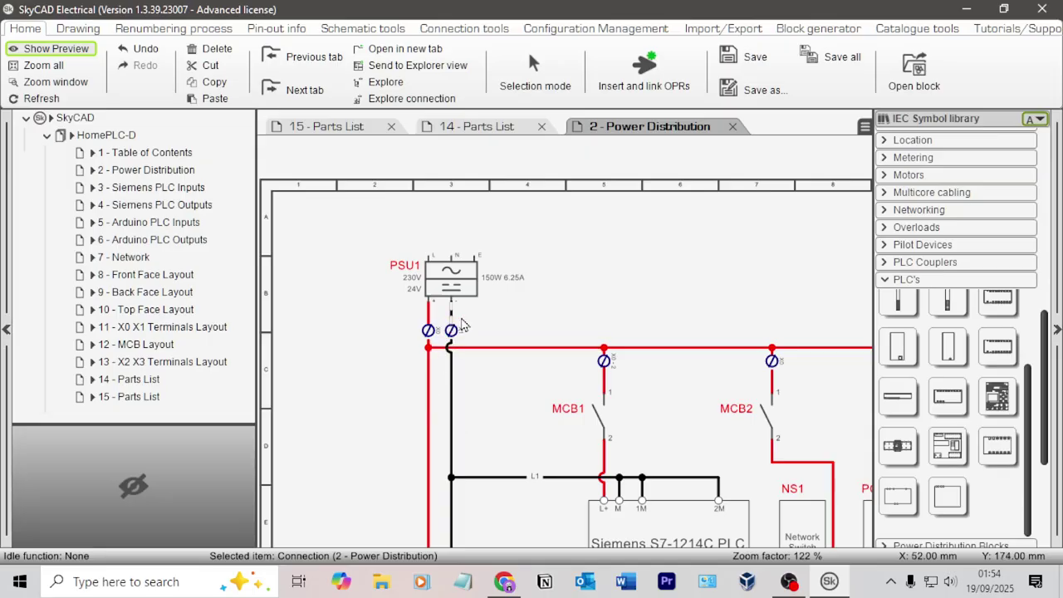
{"action": "scroll", "coordinate": [489, 283], "scroll_direction": "up", "scroll_amount": 3}
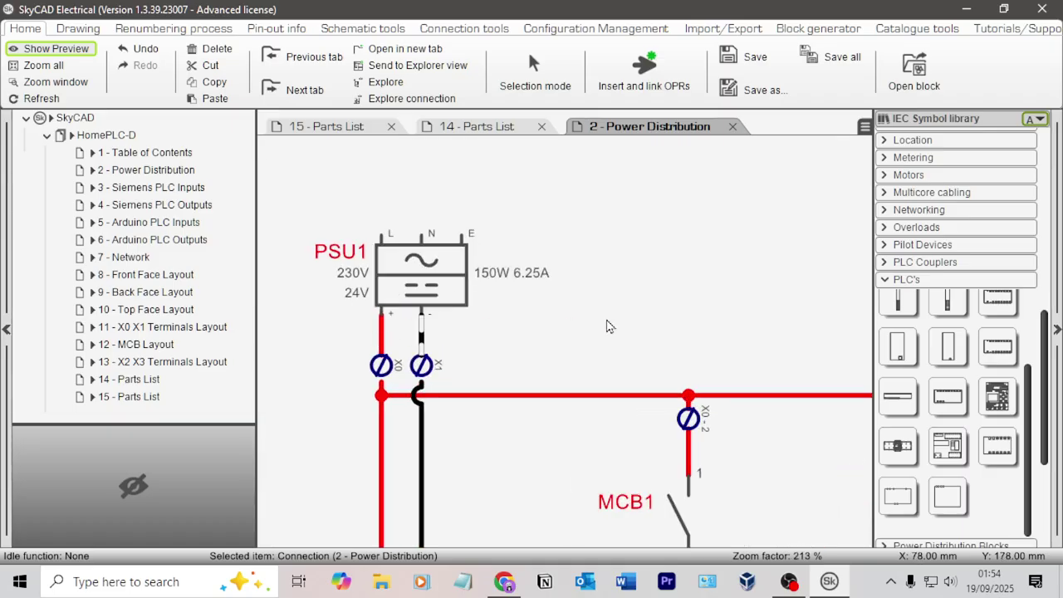
{"action": "scroll", "coordinate": [538, 321], "scroll_direction": "up", "scroll_amount": 1}
{"action": "middle_click_drag", "start_coordinate": [544, 316], "coordinate": [640, 275]}
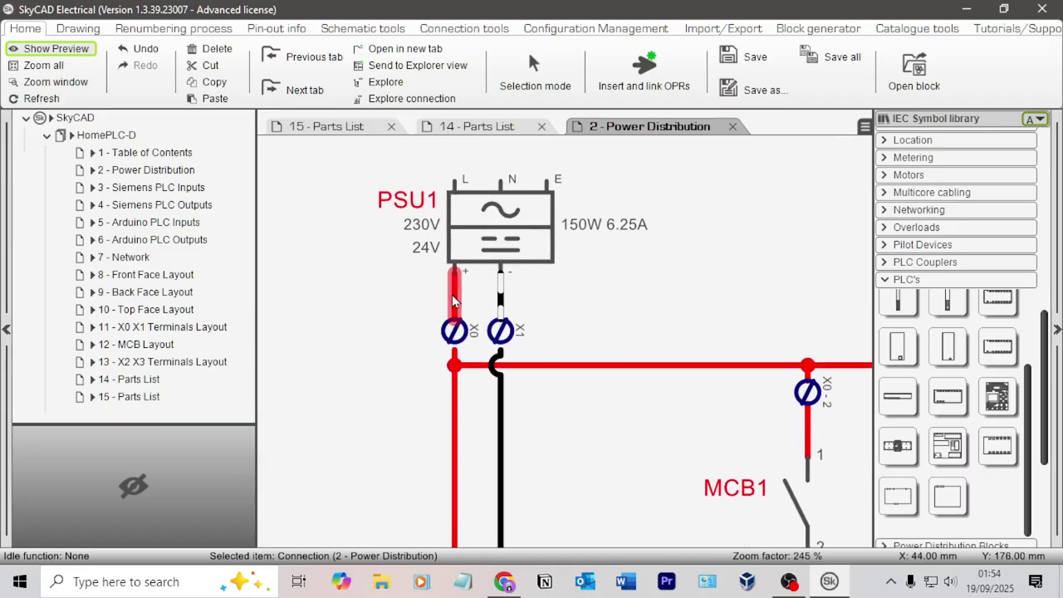
{"action": "double_click", "coordinate": [453, 301]}
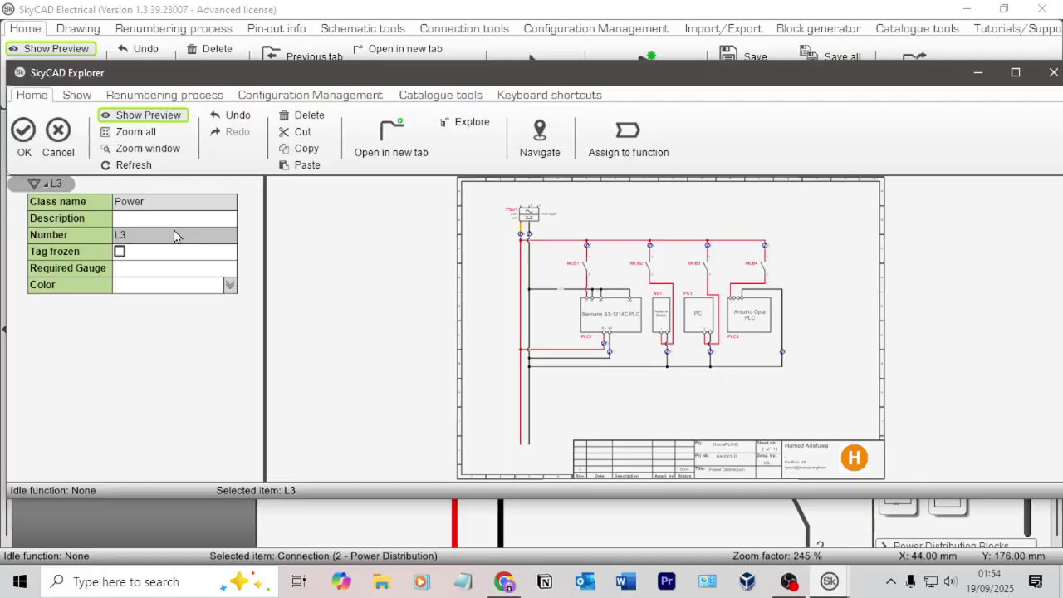
{"action": "left_click", "coordinate": [175, 236]}
{"action": "left_click", "coordinate": [174, 232]}
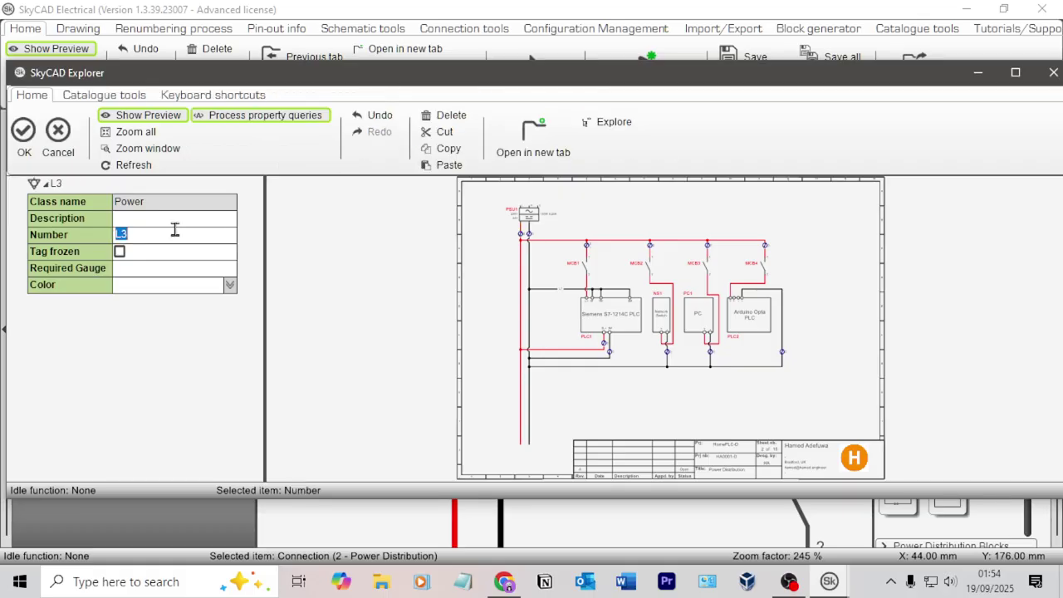
{"action": "left_click", "coordinate": [57, 133]}
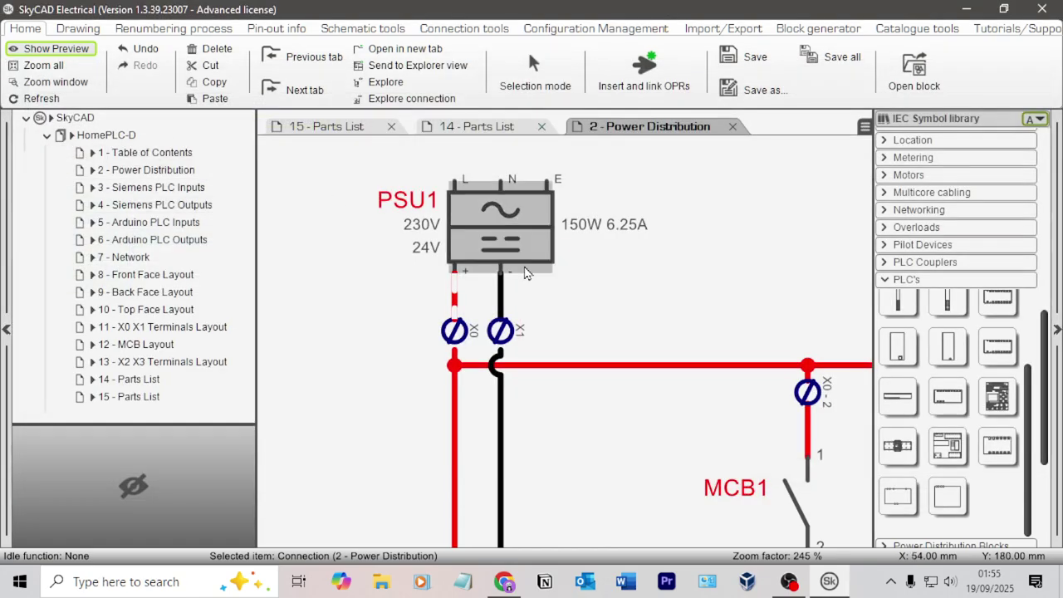
- Set the number of the red wire running down from terminal X0 to L1, overwriting the existing assignment
{"action": "middle_click_drag", "start_coordinate": [508, 505], "coordinate": [465, 242]}
{"action": "left_click", "coordinate": [408, 266]}
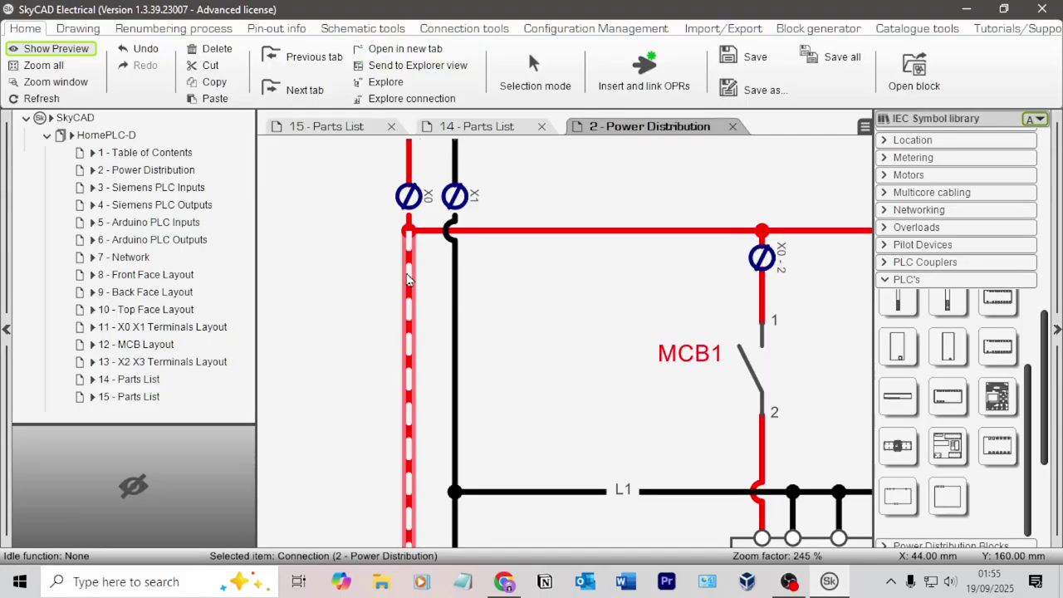
{"action": "double_click", "coordinate": [407, 266]}
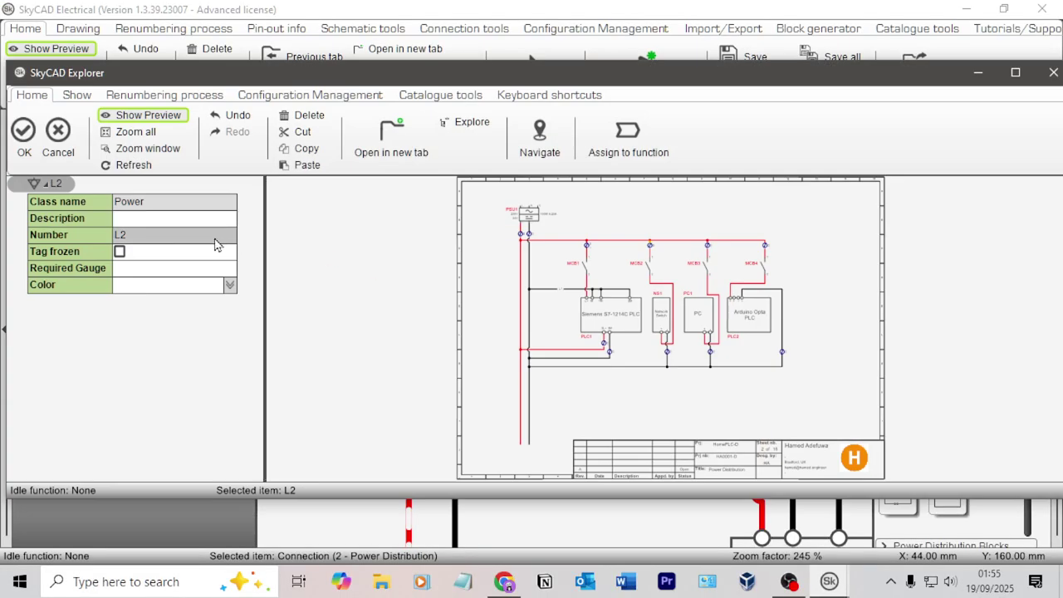
{"action": "left_click", "coordinate": [160, 236]}
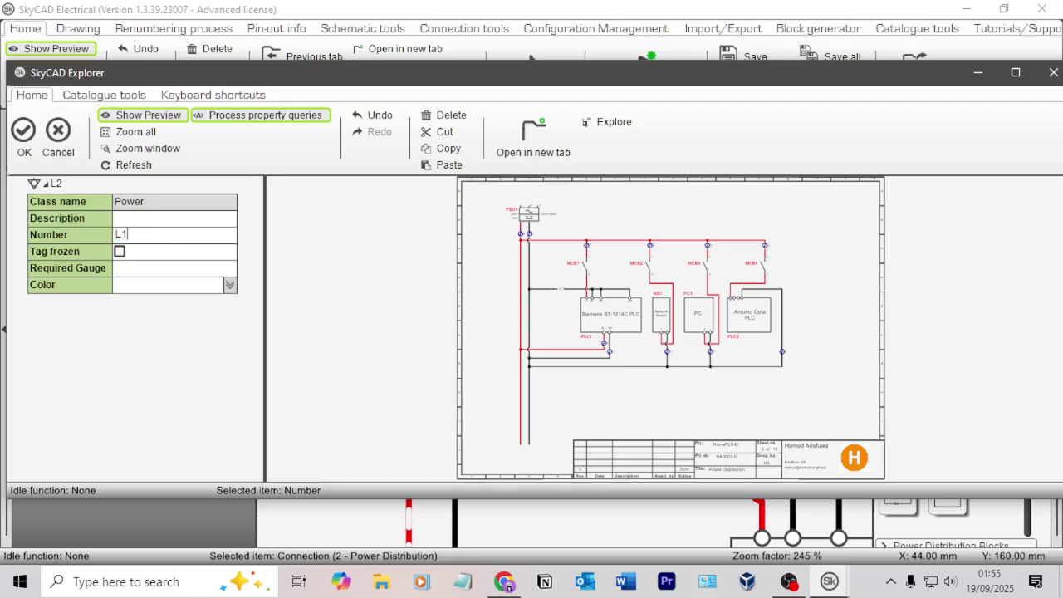
{"action": "left_click", "coordinate": [23, 133]}
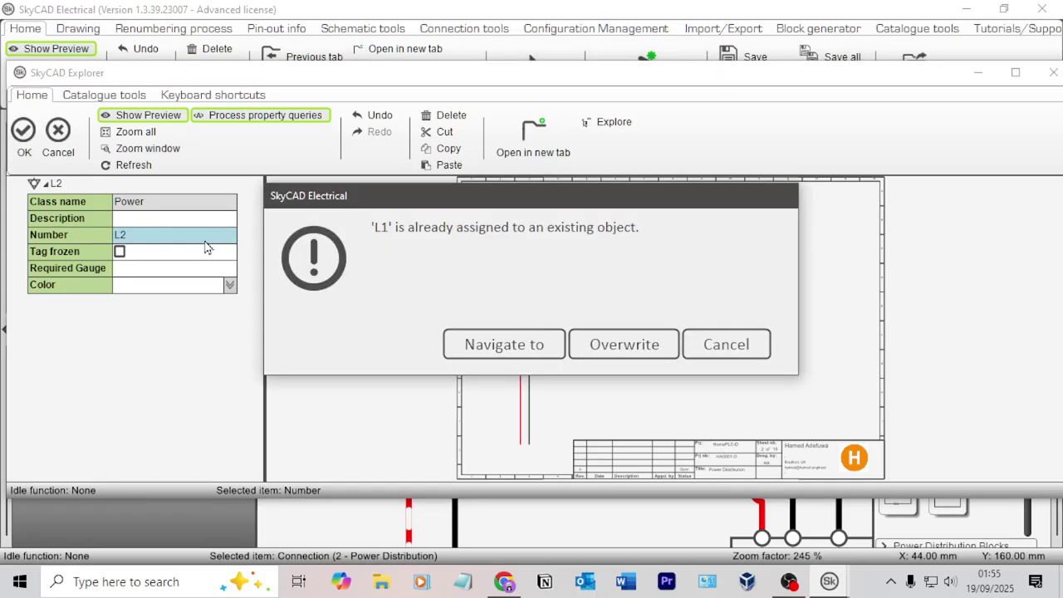
{"action": "left_click", "coordinate": [627, 345]}
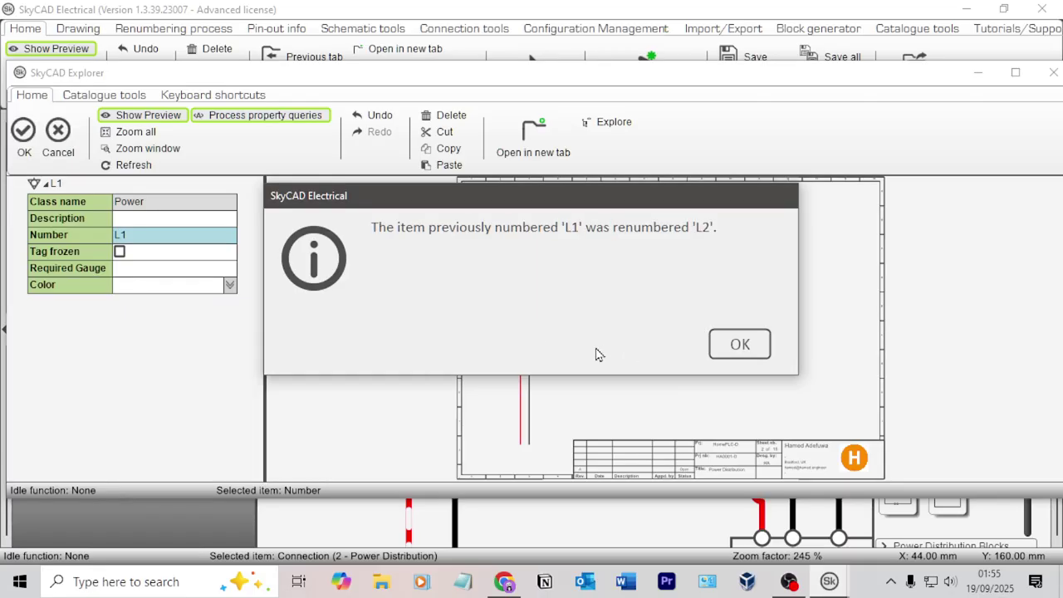
{"action": "left_click", "coordinate": [726, 355]}
{"action": "left_click", "coordinate": [25, 137]}
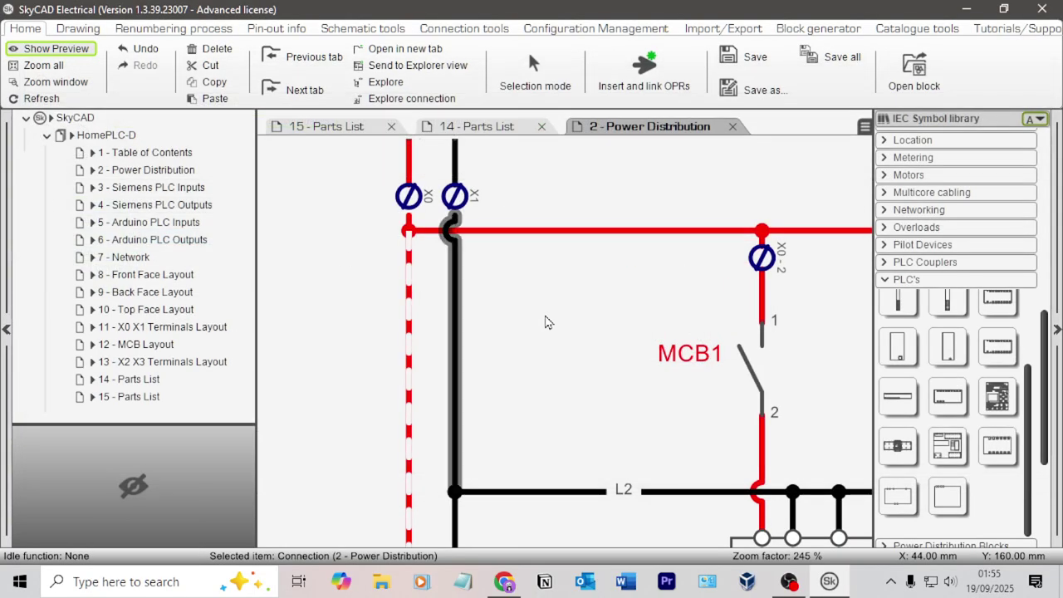
- Check the number of the black wire running down from terminal X1 in its connection properties and close them
{"action": "left_click", "coordinate": [546, 318]}
{"action": "double_click", "coordinate": [454, 297]}
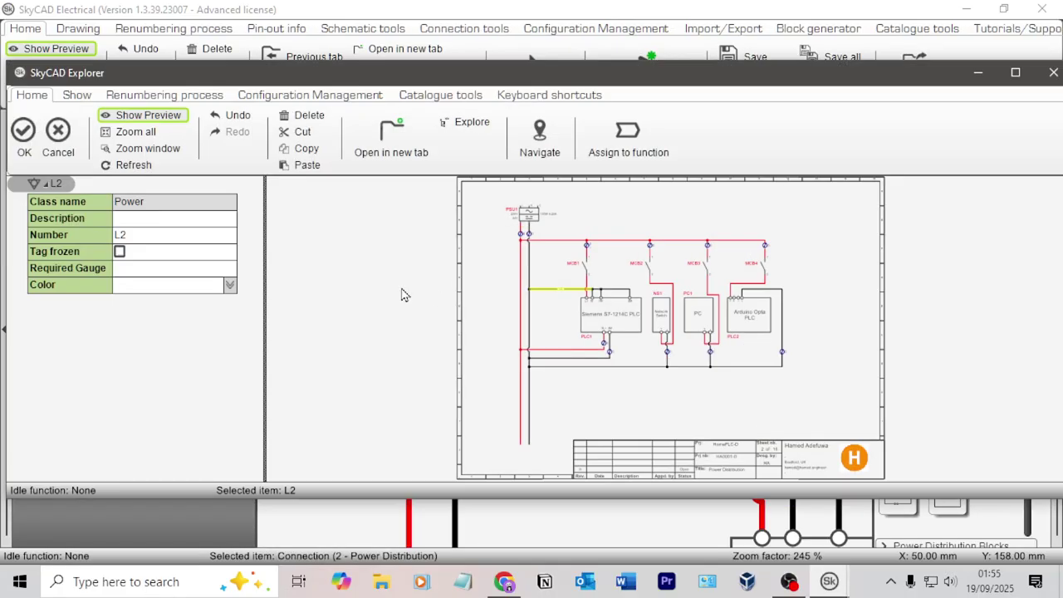
{"action": "left_click", "coordinate": [148, 235]}
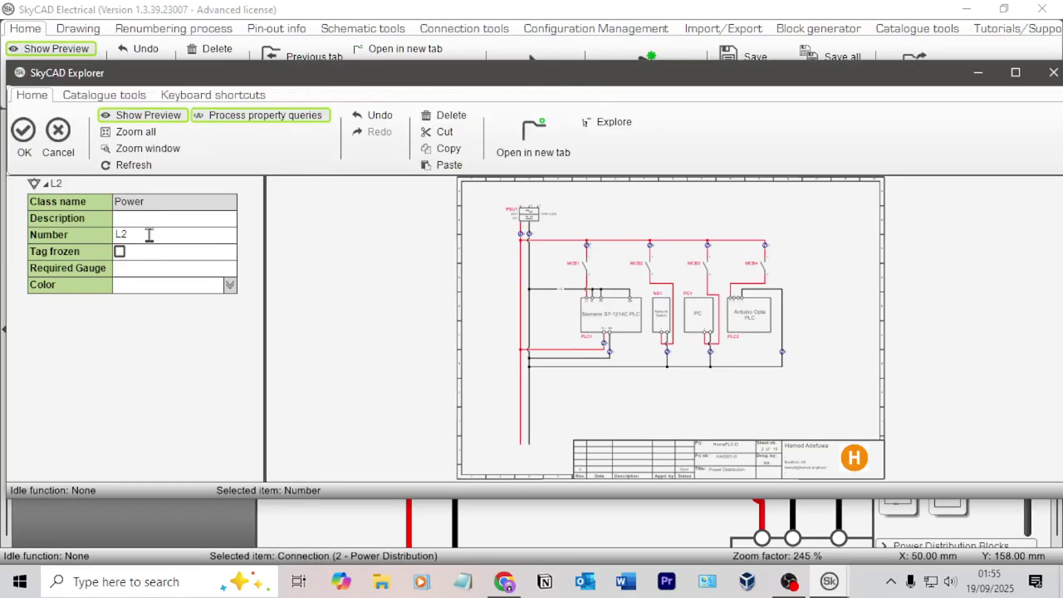
{"action": "left_click", "coordinate": [24, 135]}
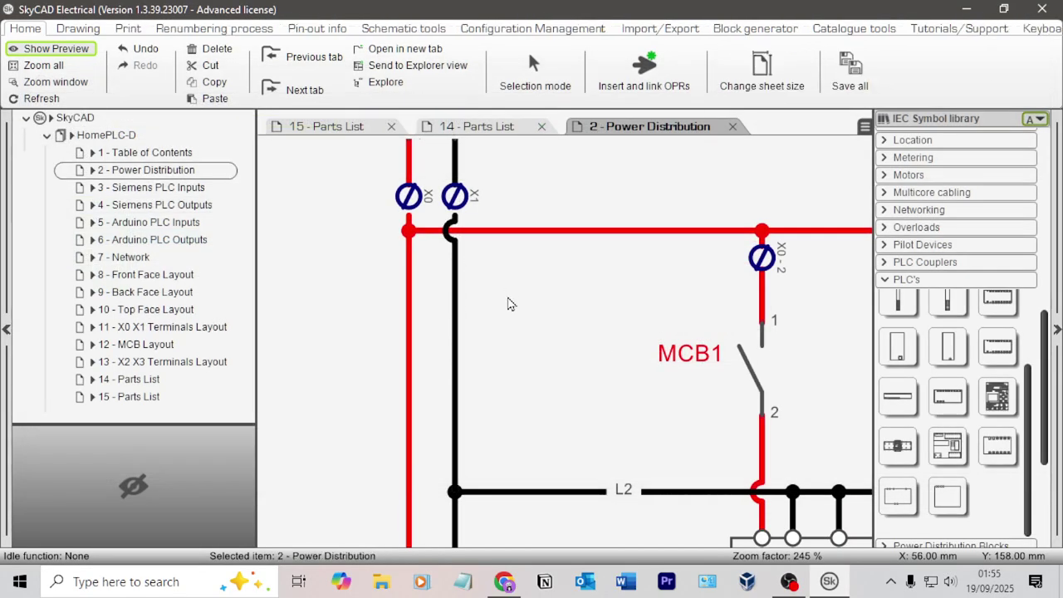
{"action": "scroll", "coordinate": [510, 297], "scroll_direction": "down", "scroll_amount": 2}
{"action": "double_click", "coordinate": [424, 299]}
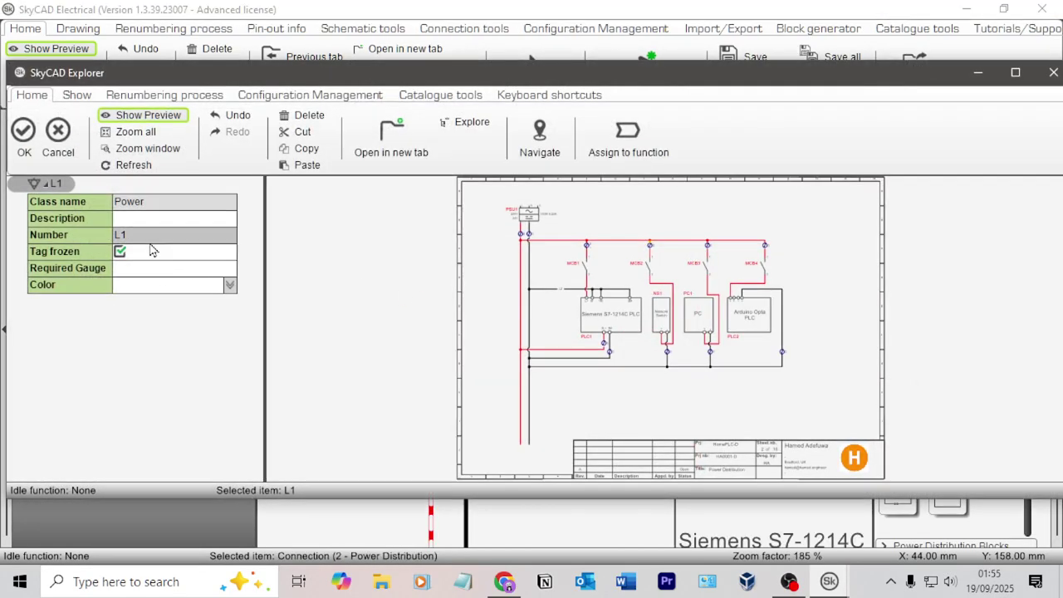
{"action": "left_click", "coordinate": [153, 238]}
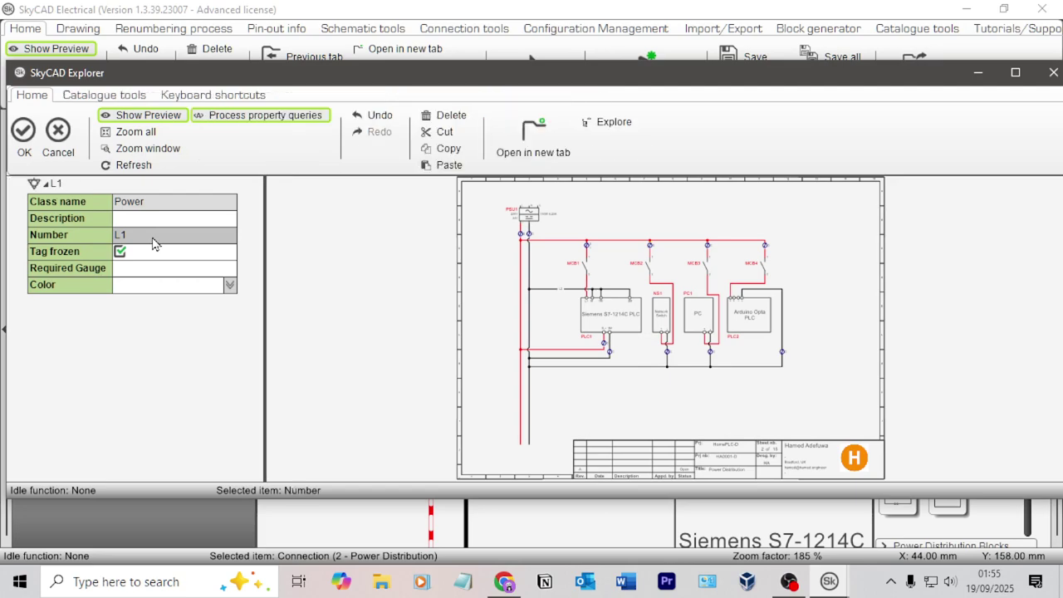
{"action": "left_click", "coordinate": [153, 236]}
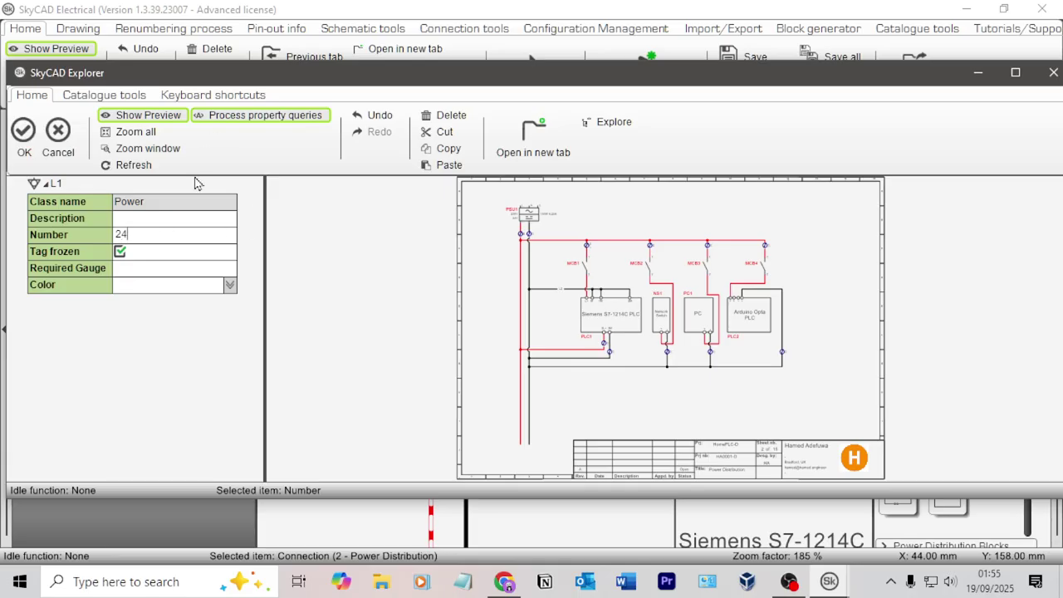
{"action": "left_click", "coordinate": [41, 154]}
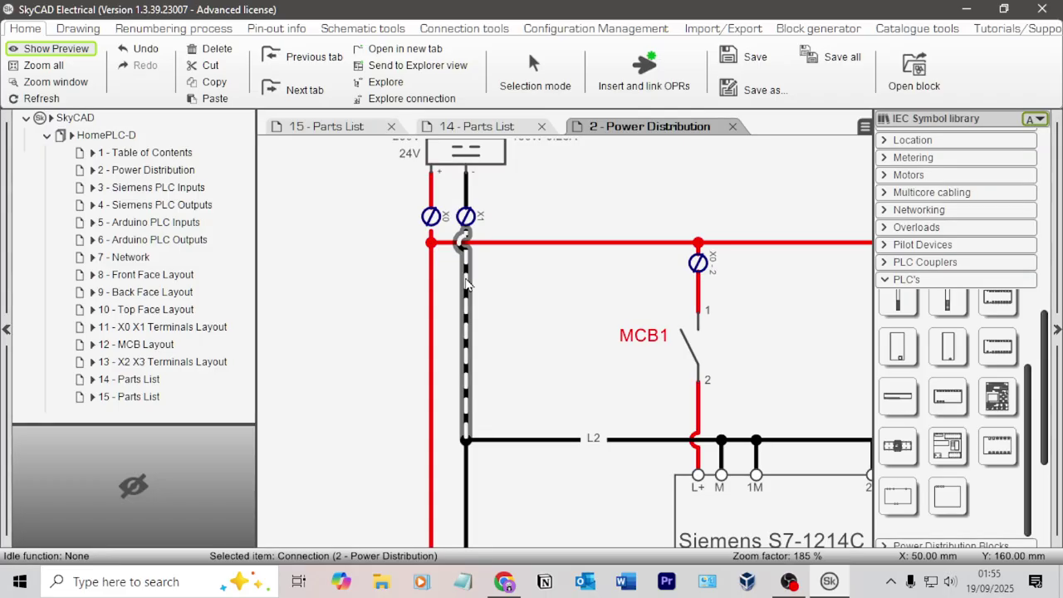
- Set the number of the black wire running down from terminal X1 to 0
{"action": "double_click", "coordinate": [465, 284]}
{"action": "left_click", "coordinate": [143, 236]}
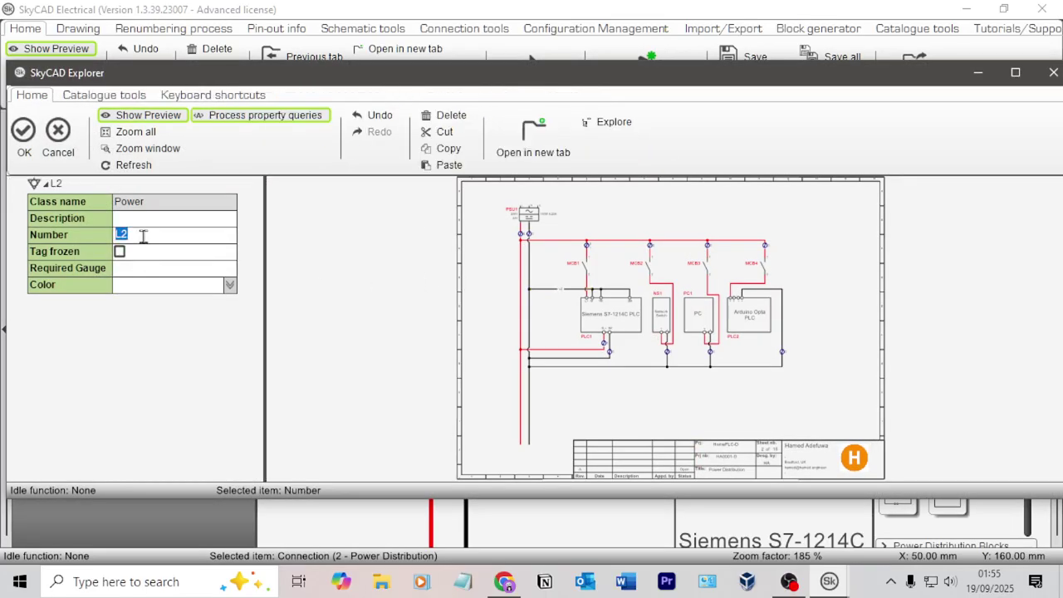
{"action": "left_click", "coordinate": [24, 133]}
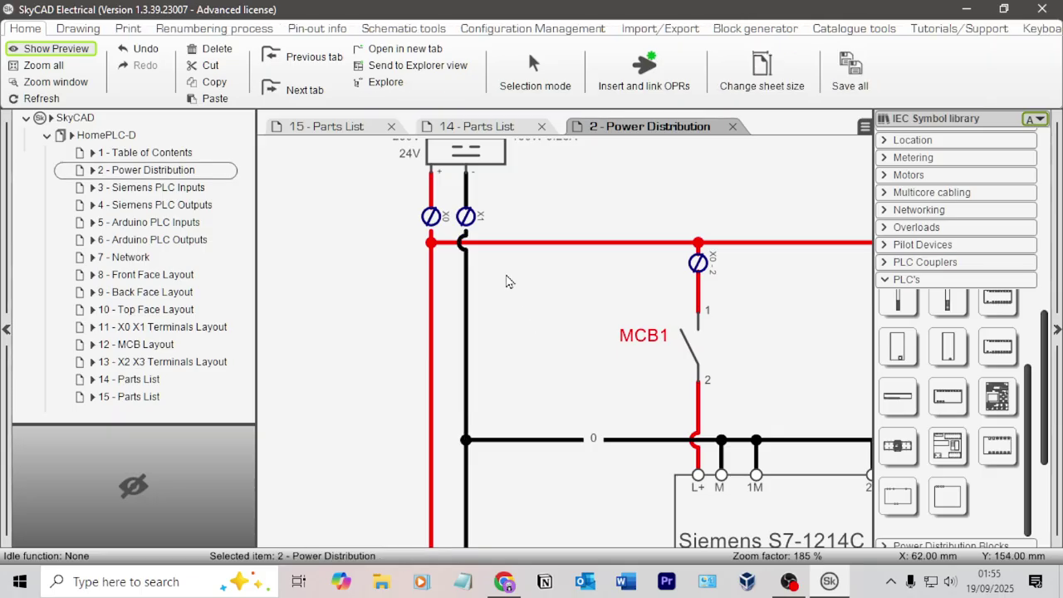
- Set the number of PSU1's positive output wire to L1 and of its negative output wire to L2
{"action": "double_click", "coordinate": [428, 197]}
{"action": "left_click", "coordinate": [171, 234]}
{"action": "type", "text": "L1"}
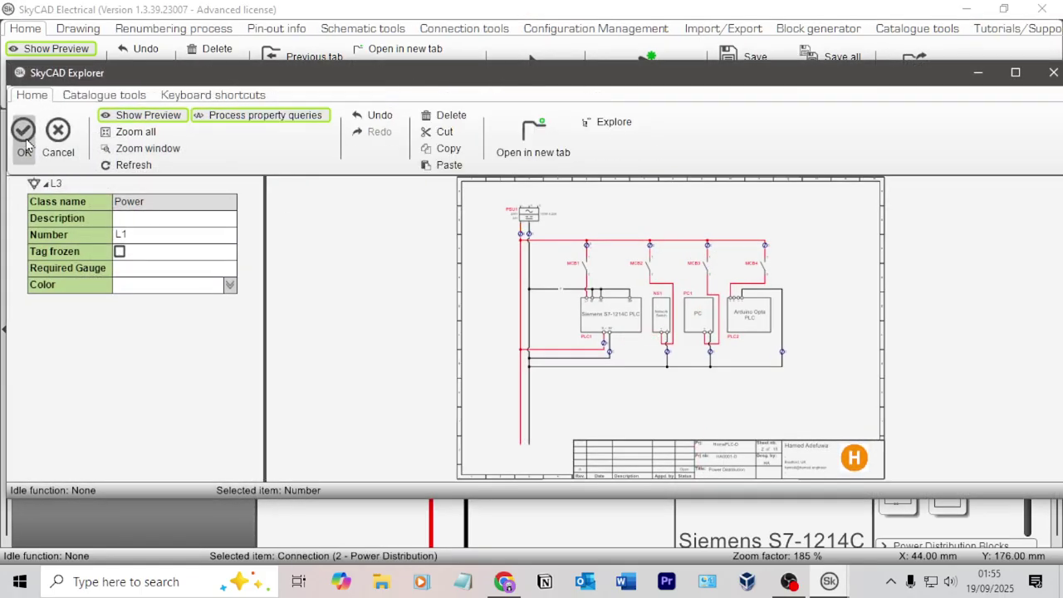
{"action": "left_click", "coordinate": [23, 133]}
{"action": "double_click", "coordinate": [465, 191]}
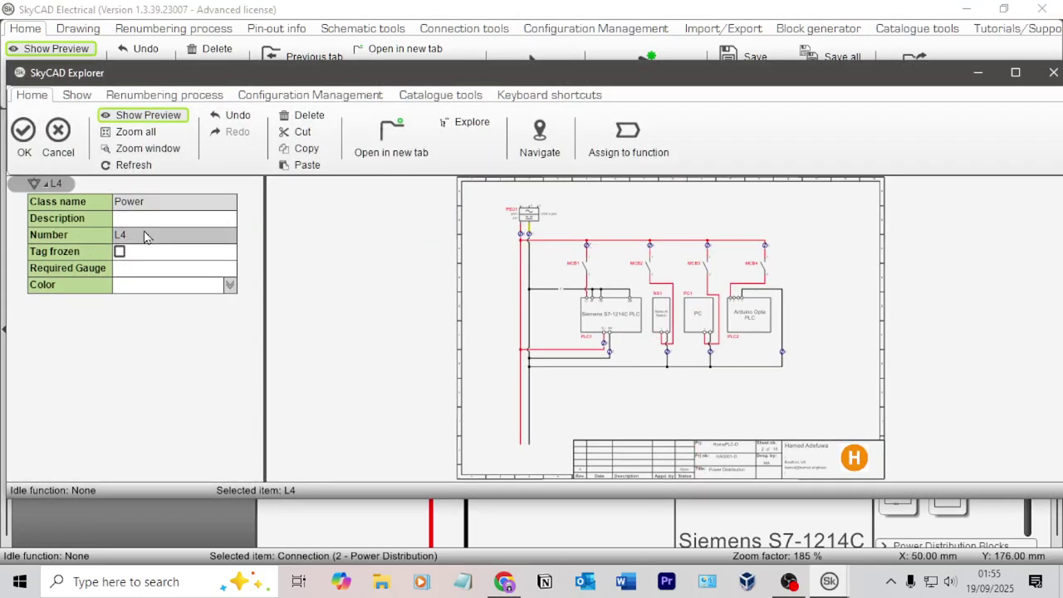
{"action": "left_click", "coordinate": [142, 234]}
{"action": "type", "text": "L2"}
{"action": "left_click", "coordinate": [24, 133]}
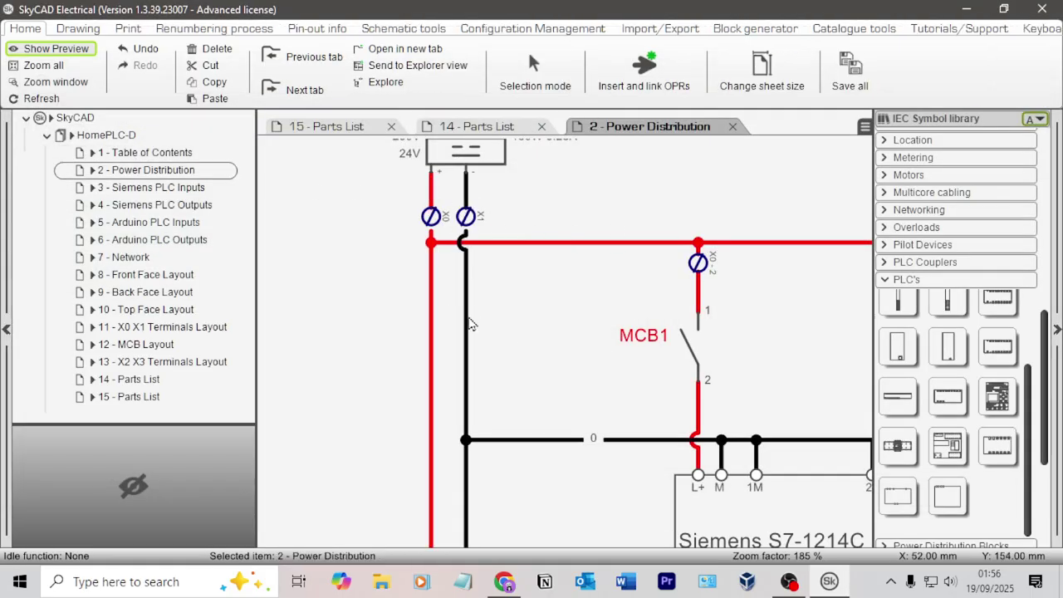
- Run wire renumbering and processing to number the connections of the power distribution circuit
{"action": "scroll", "coordinate": [562, 338], "scroll_direction": "down", "scroll_amount": 4}
{"action": "scroll", "coordinate": [511, 300], "scroll_direction": "up", "scroll_amount": 5}
{"action": "scroll", "coordinate": [511, 301], "scroll_direction": "up", "scroll_amount": 1}
{"action": "scroll", "coordinate": [445, 285], "scroll_direction": "down", "scroll_amount": 5}
{"action": "scroll", "coordinate": [445, 285], "scroll_direction": "down", "scroll_amount": 4}
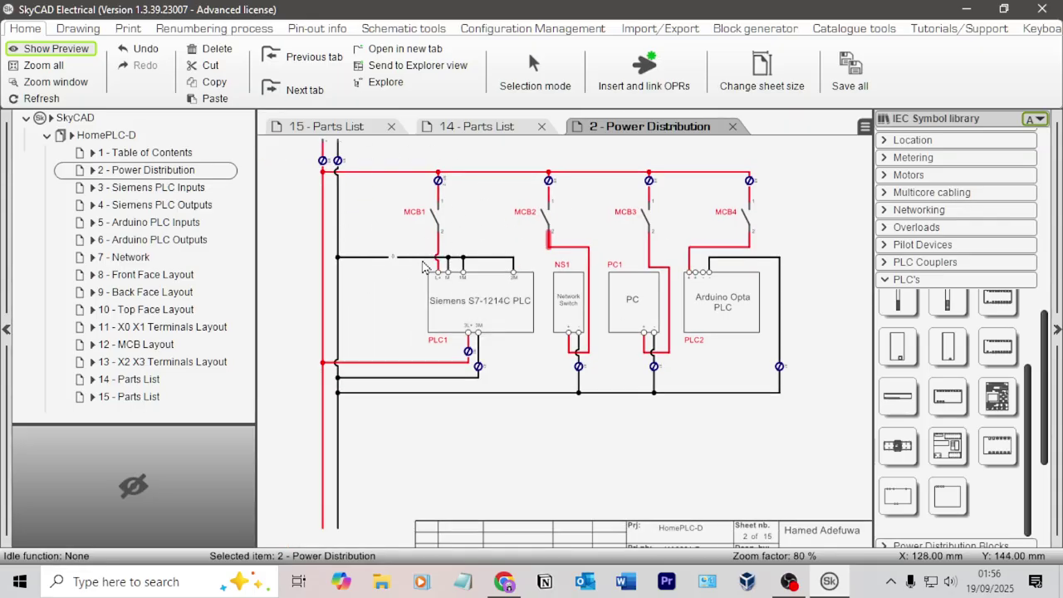
{"action": "middle_click_drag", "start_coordinate": [368, 237], "coordinate": [402, 289]}
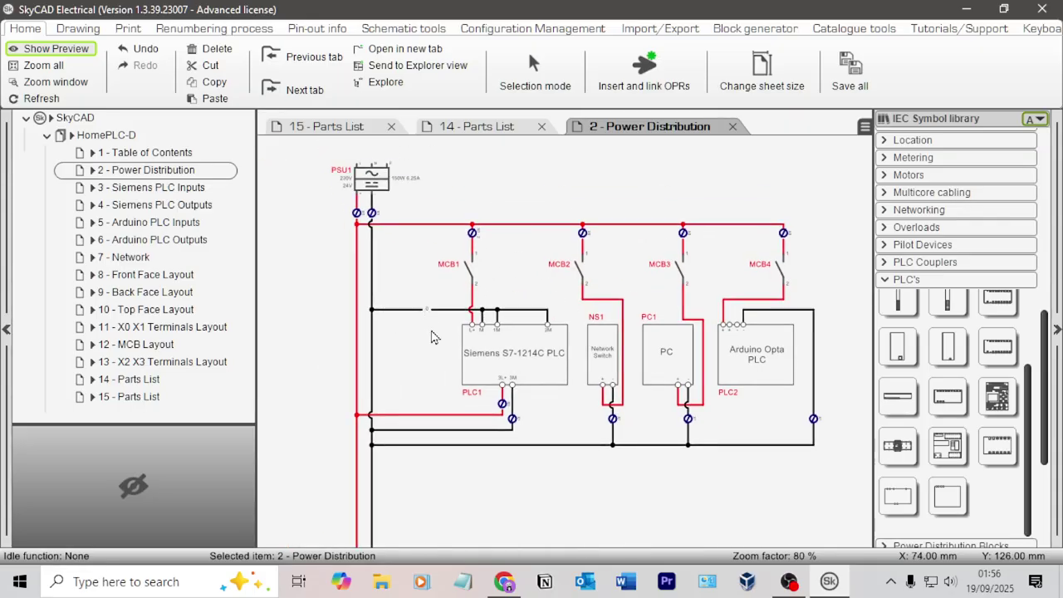
{"action": "scroll", "coordinate": [433, 336], "scroll_direction": "up", "scroll_amount": 4}
{"action": "scroll", "coordinate": [451, 254], "scroll_direction": "down", "scroll_amount": 5}
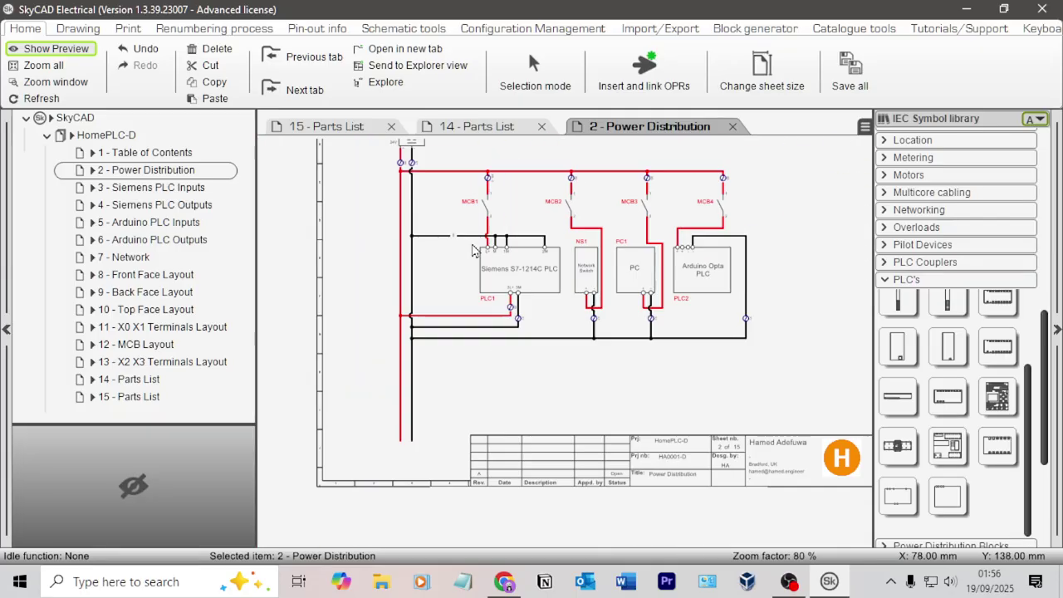
{"action": "middle_click_drag", "start_coordinate": [526, 217], "coordinate": [509, 278]}
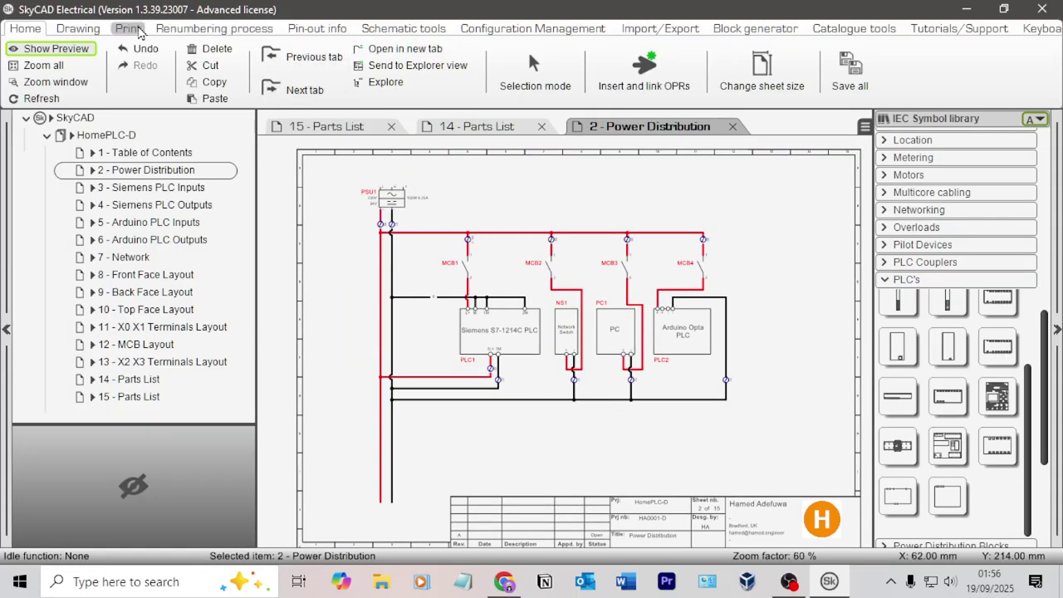
{"action": "left_click", "coordinate": [222, 32]}
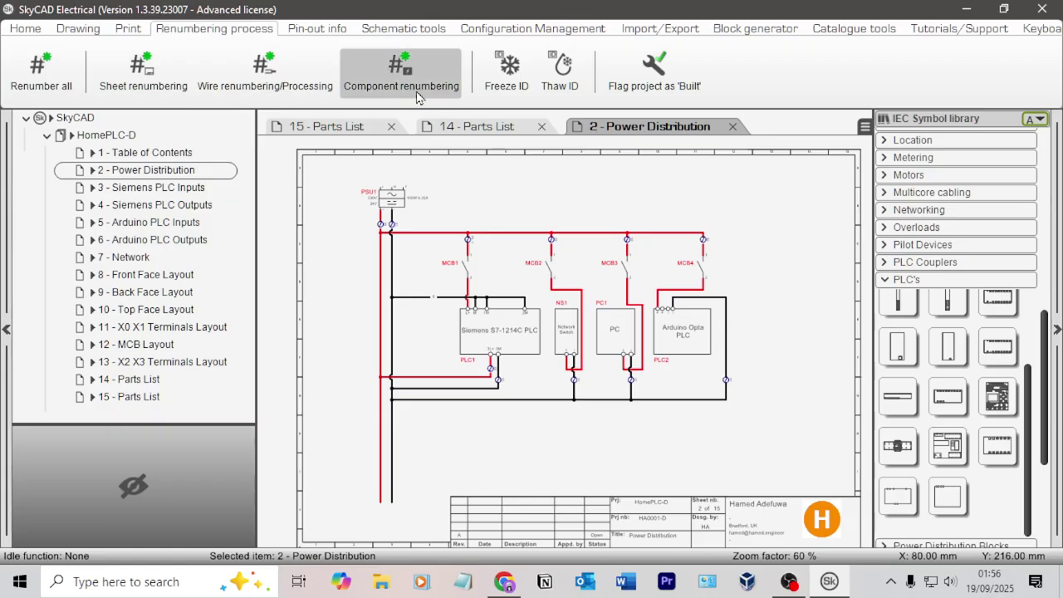
{"action": "left_click", "coordinate": [266, 86]}
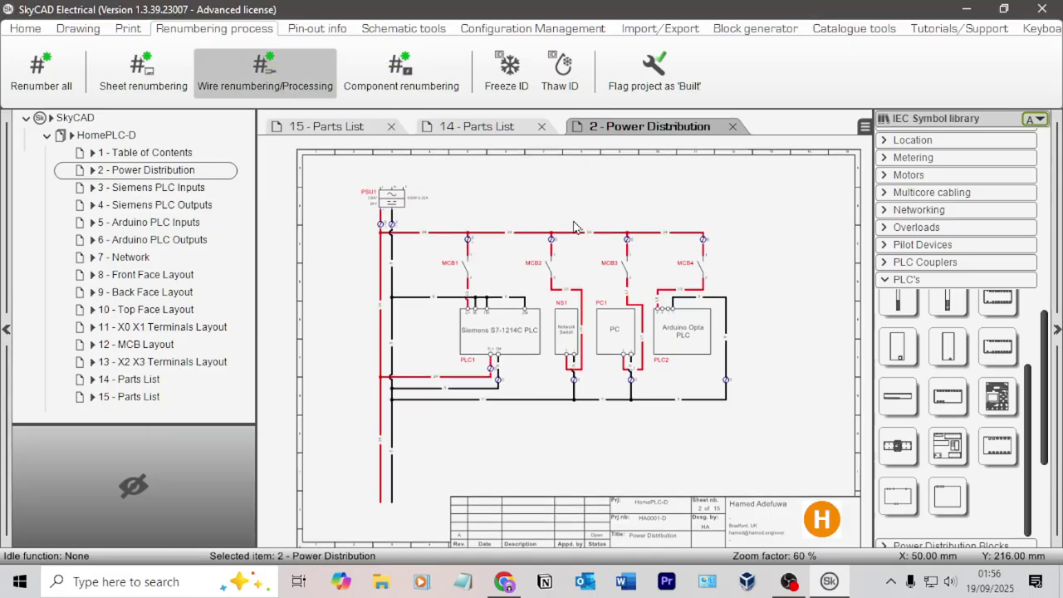
- Move PSU1 up, away from terminals X0 and X1, to make room for the number labels on its output wires
{"action": "scroll", "coordinate": [573, 222], "scroll_direction": "up", "scroll_amount": 5}
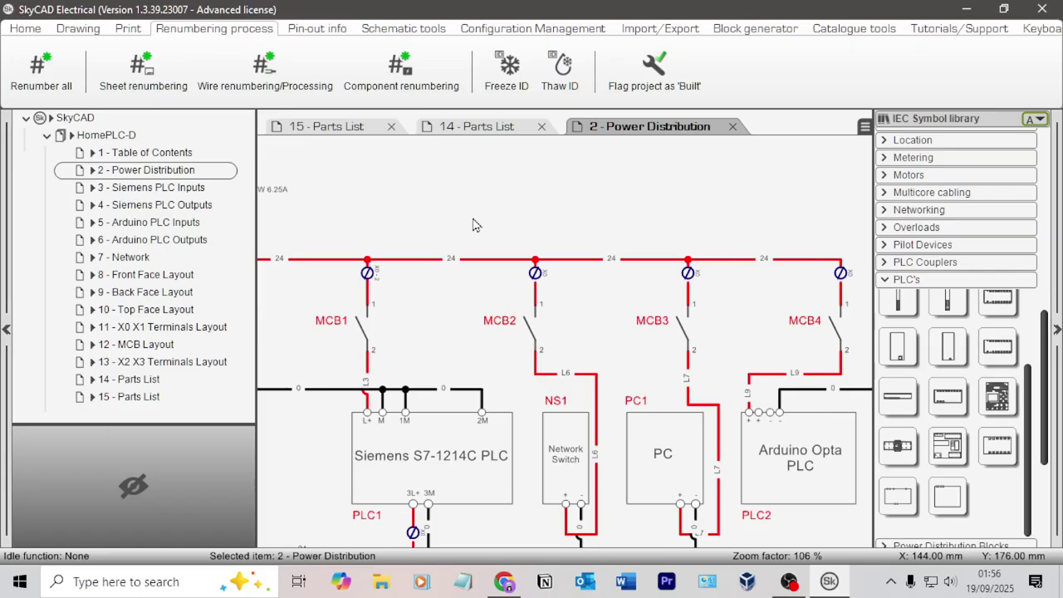
{"action": "scroll", "coordinate": [532, 282], "scroll_direction": "up", "scroll_amount": 4}
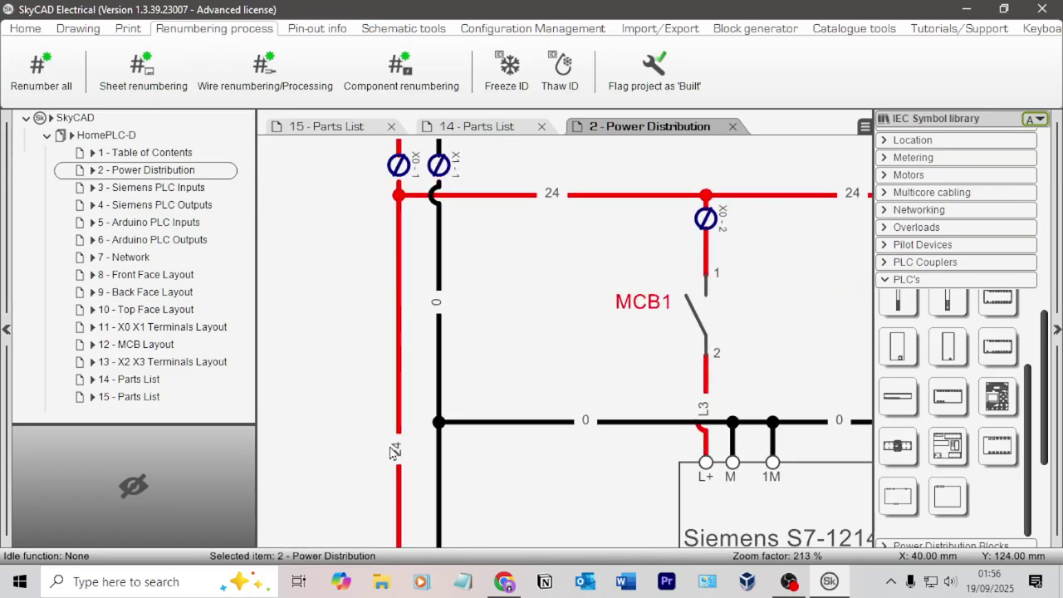
{"action": "scroll", "coordinate": [465, 295], "scroll_direction": "down", "scroll_amount": 2}
{"action": "scroll", "coordinate": [421, 332], "scroll_direction": "up", "scroll_amount": 4}
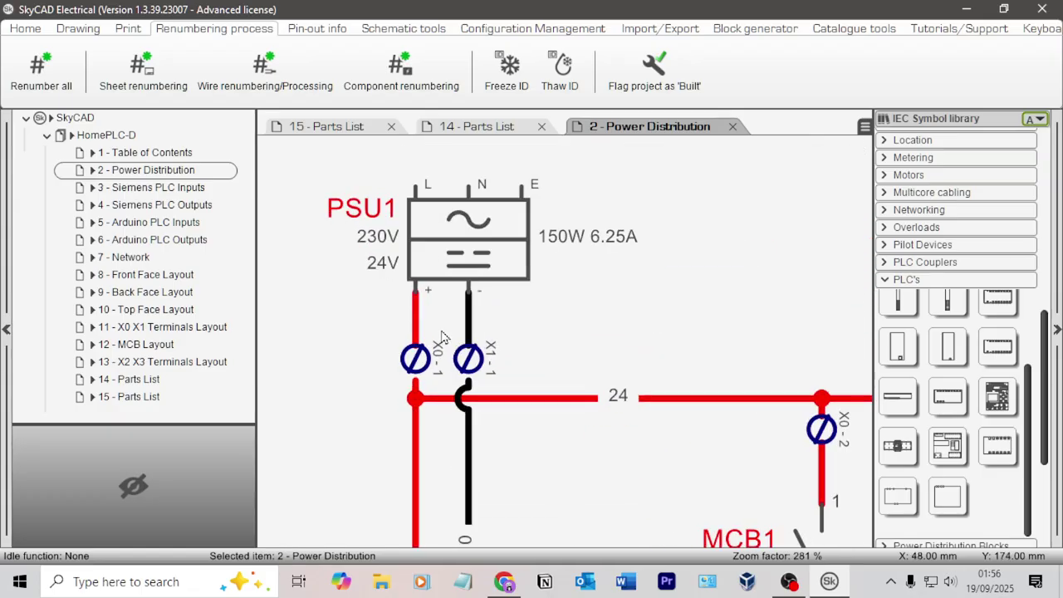
{"action": "scroll", "coordinate": [440, 318], "scroll_direction": "down", "scroll_amount": 2}
{"action": "scroll", "coordinate": [517, 336], "scroll_direction": "down", "scroll_amount": 2}
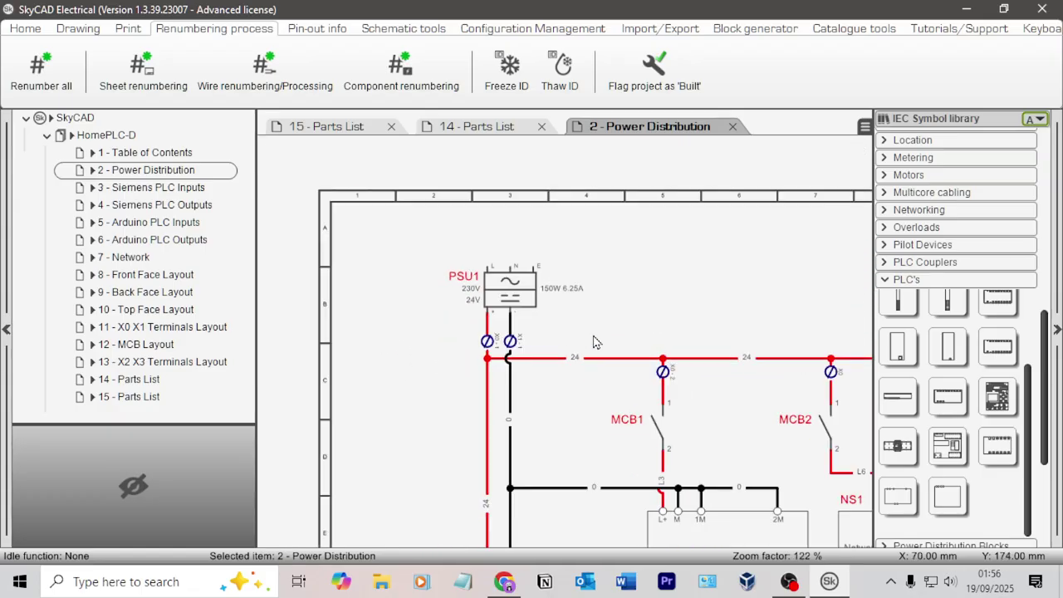
{"action": "left_click", "coordinate": [536, 300]}
{"action": "key", "text": "Up"}
{"action": "key", "text": "Up"}
{"action": "key", "text": "Up"}
{"action": "key", "text": "Up"}
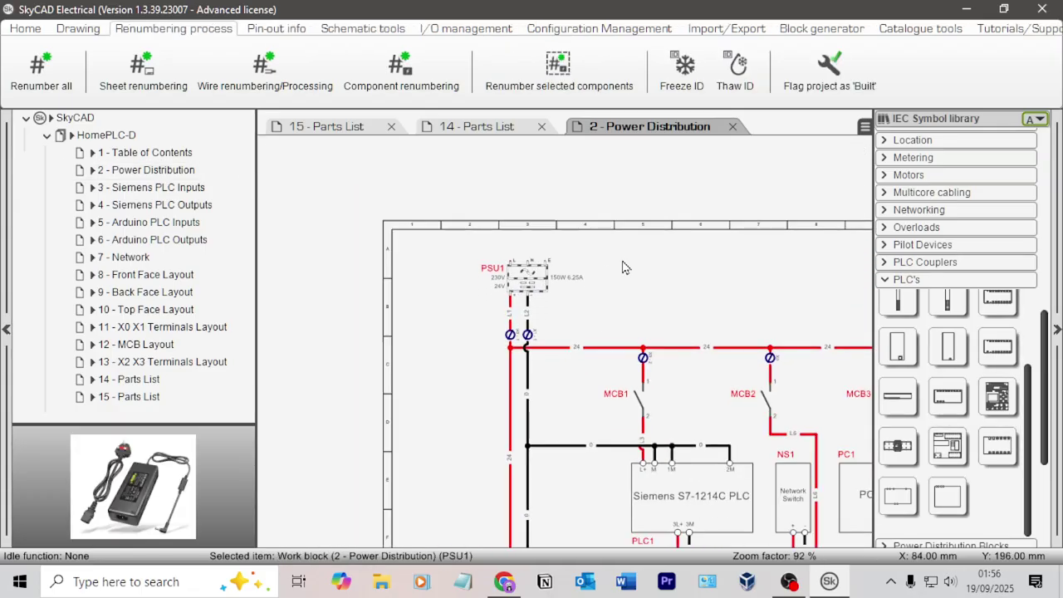
{"action": "left_click", "coordinate": [606, 288]}
{"action": "scroll", "coordinate": [604, 297], "scroll_direction": "up", "scroll_amount": 2}
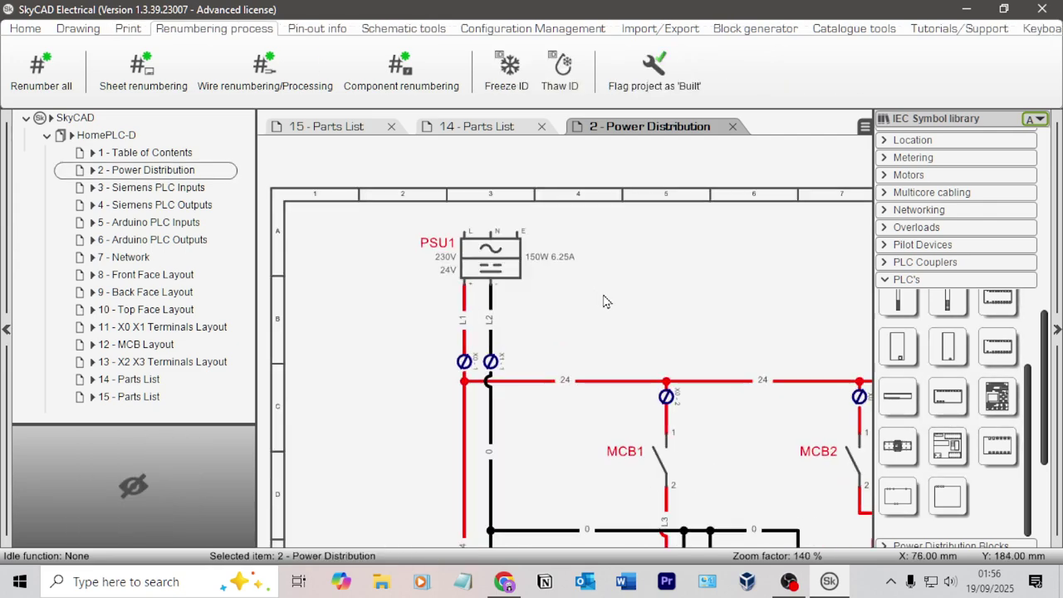
- Examine the wire numbers between the circuit breakers MCB1 to MCB4, the PLCs, the network switch and the PC
{"action": "scroll", "coordinate": [671, 343], "scroll_direction": "down", "scroll_amount": 4}
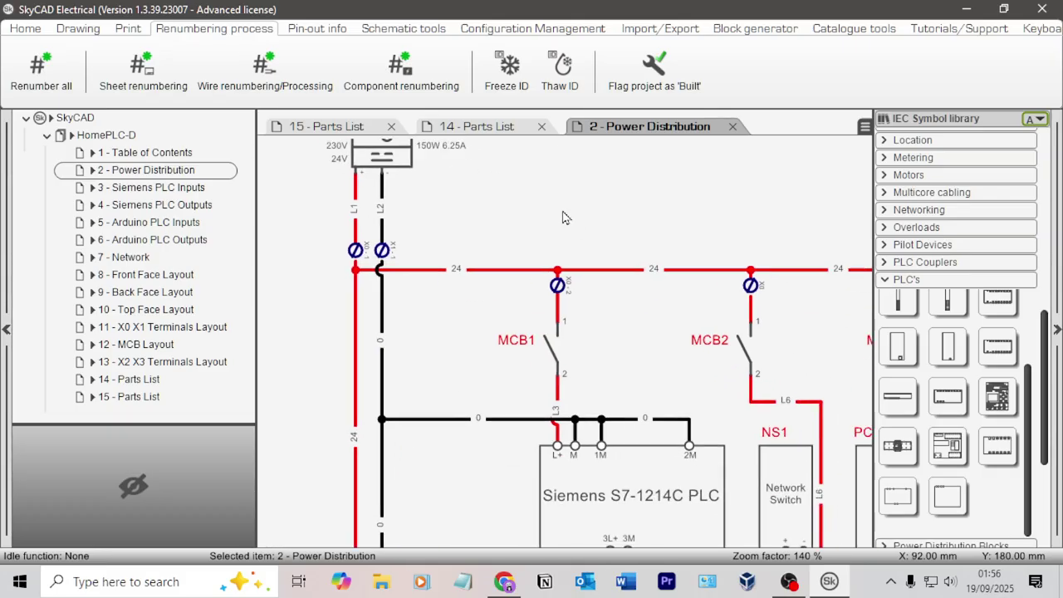
{"action": "middle_click_drag", "start_coordinate": [742, 340], "coordinate": [672, 273]}
{"action": "scroll", "coordinate": [636, 264], "scroll_direction": "up", "scroll_amount": 2}
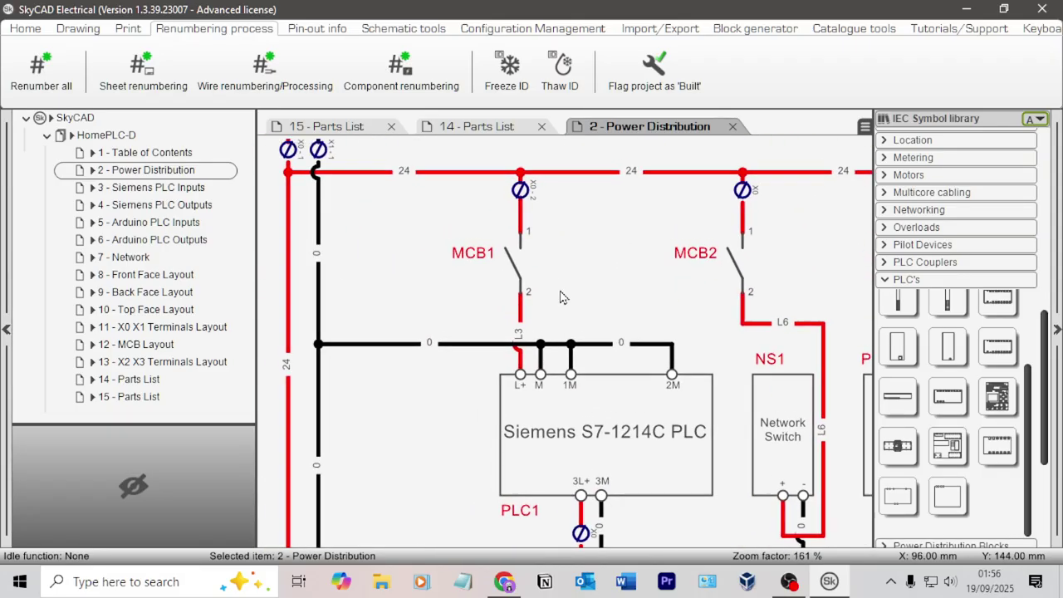
{"action": "middle_click_drag", "start_coordinate": [568, 305], "coordinate": [578, 338]}
{"action": "middle_click_drag", "start_coordinate": [571, 386], "coordinate": [538, 268]}
{"action": "scroll", "coordinate": [538, 268], "scroll_direction": "up", "scroll_amount": 3}
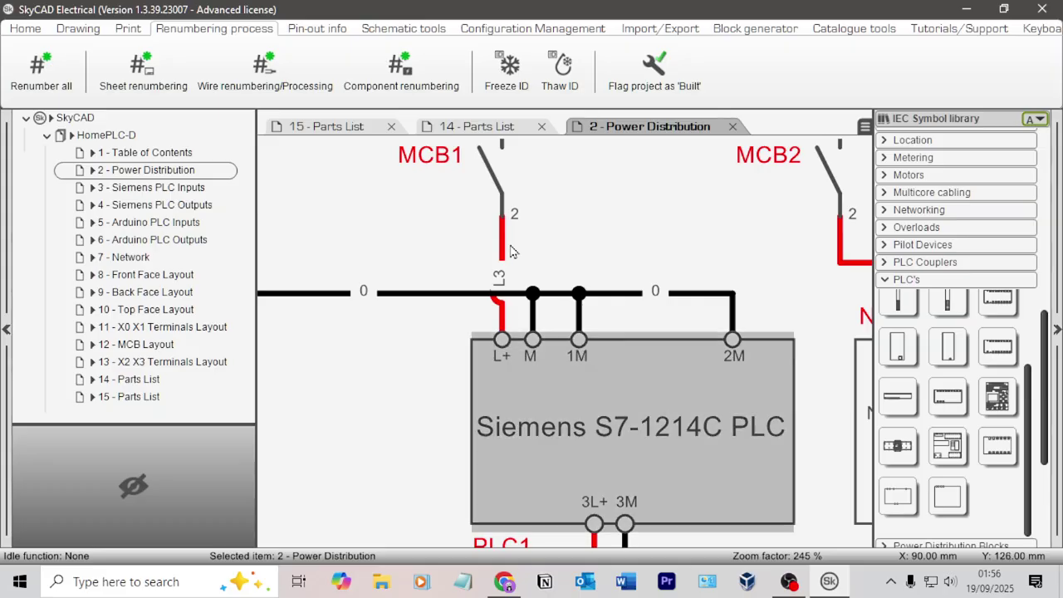
{"action": "scroll", "coordinate": [517, 238], "scroll_direction": "down", "scroll_amount": 1}
{"action": "middle_click_drag", "start_coordinate": [662, 251], "coordinate": [379, 230]}
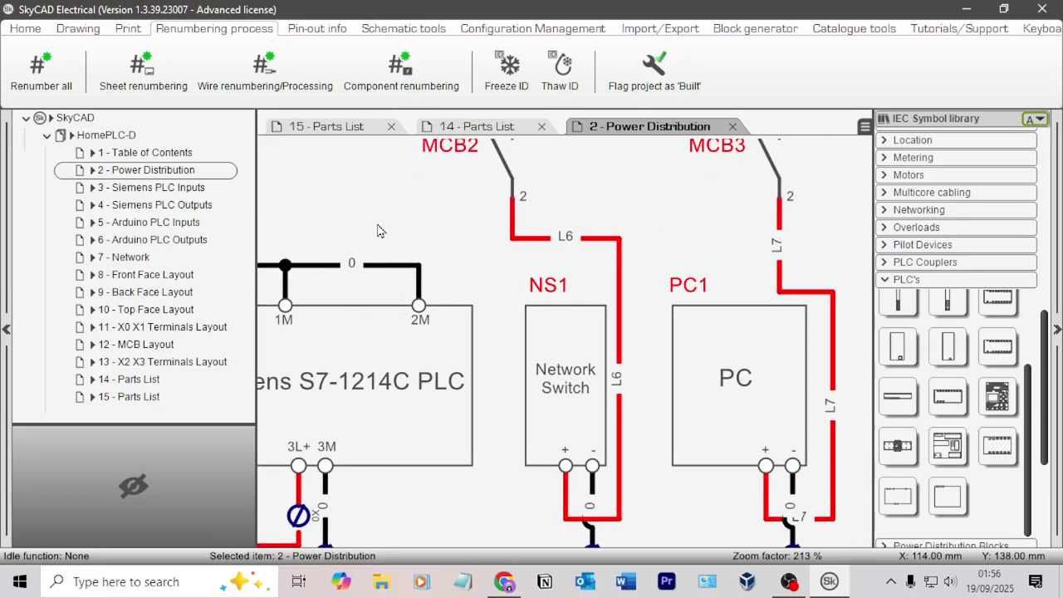
{"action": "scroll", "coordinate": [579, 251], "scroll_direction": "down", "scroll_amount": 2}
{"action": "middle_click_drag", "start_coordinate": [447, 270], "coordinate": [616, 162]}
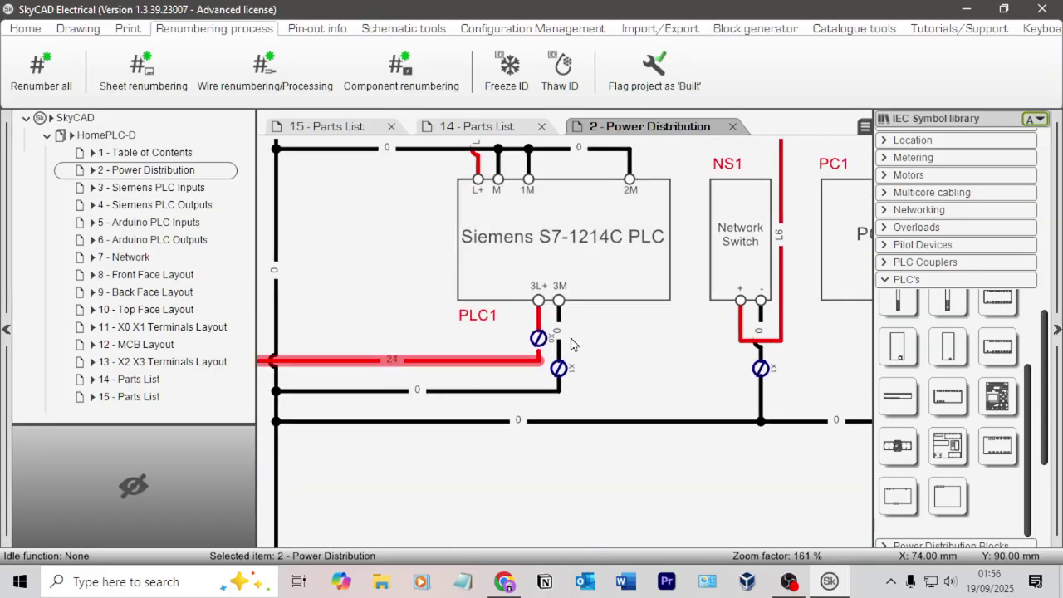
{"action": "scroll", "coordinate": [635, 308], "scroll_direction": "down", "scroll_amount": 2}
{"action": "middle_click_drag", "start_coordinate": [676, 249], "coordinate": [474, 368]}
{"action": "scroll", "coordinate": [508, 305], "scroll_direction": "up", "scroll_amount": 1}
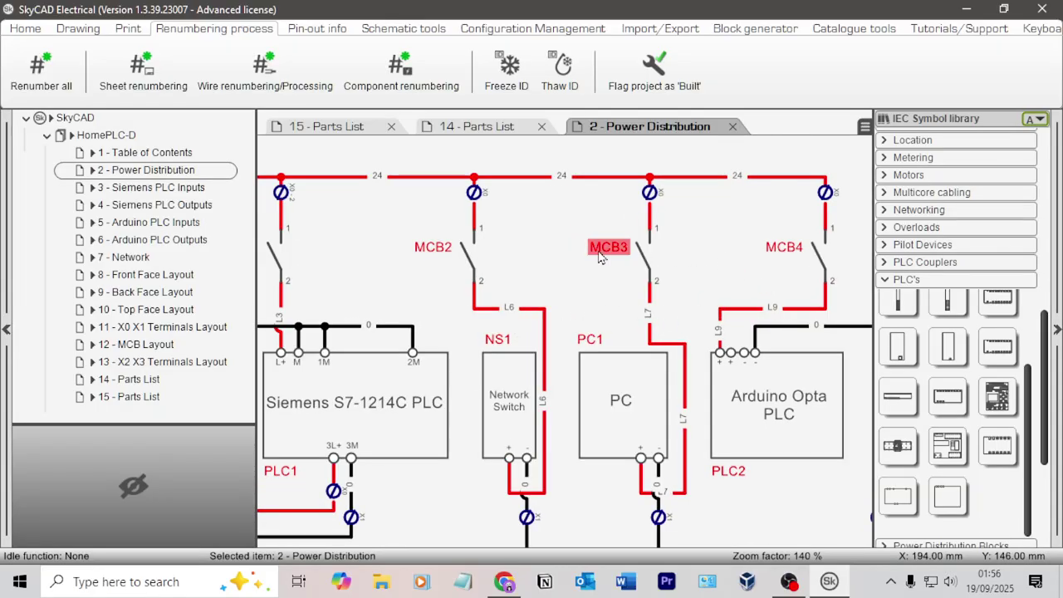
- Compare the terminal labels above the breakers, check MCB1's terminal in the X0 strip view and its label's text properties, and close both
{"action": "middle_click_drag", "start_coordinate": [399, 243], "coordinate": [645, 258]}
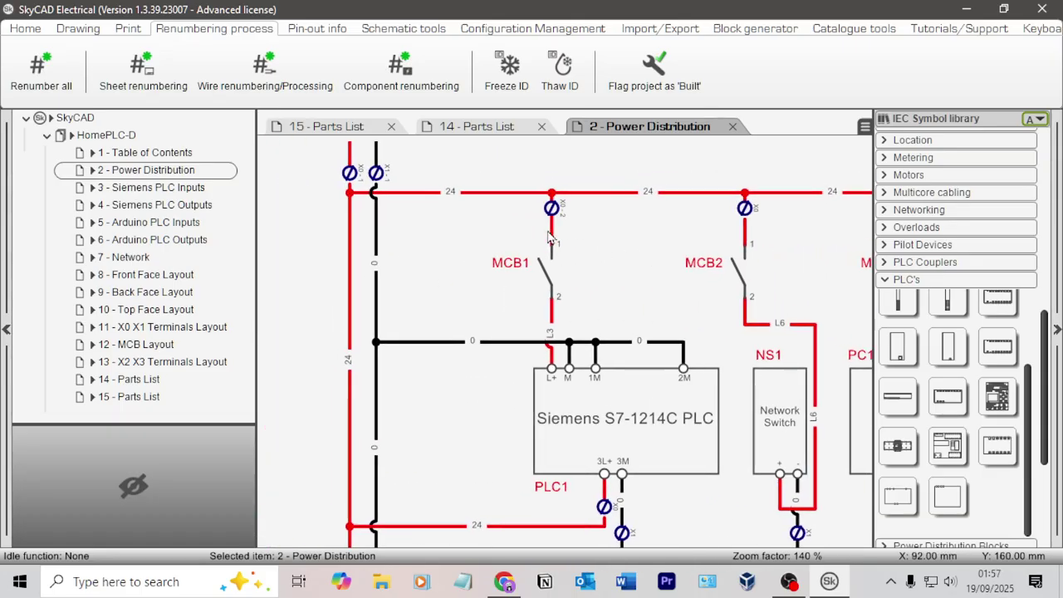
{"action": "middle_click_drag", "start_coordinate": [816, 236], "coordinate": [557, 227]}
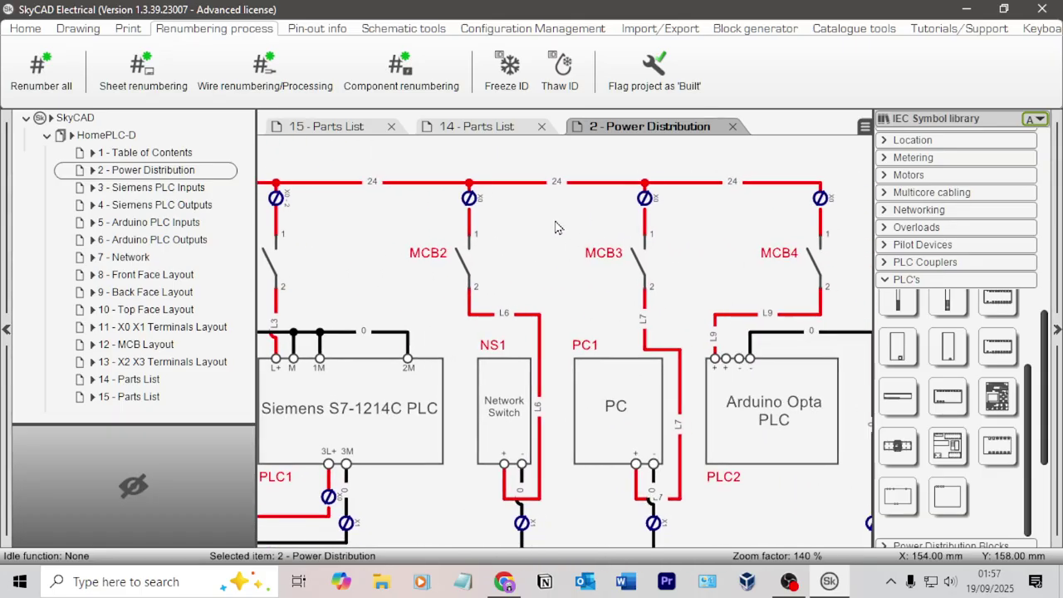
{"action": "middle_click_drag", "start_coordinate": [435, 243], "coordinate": [677, 280]}
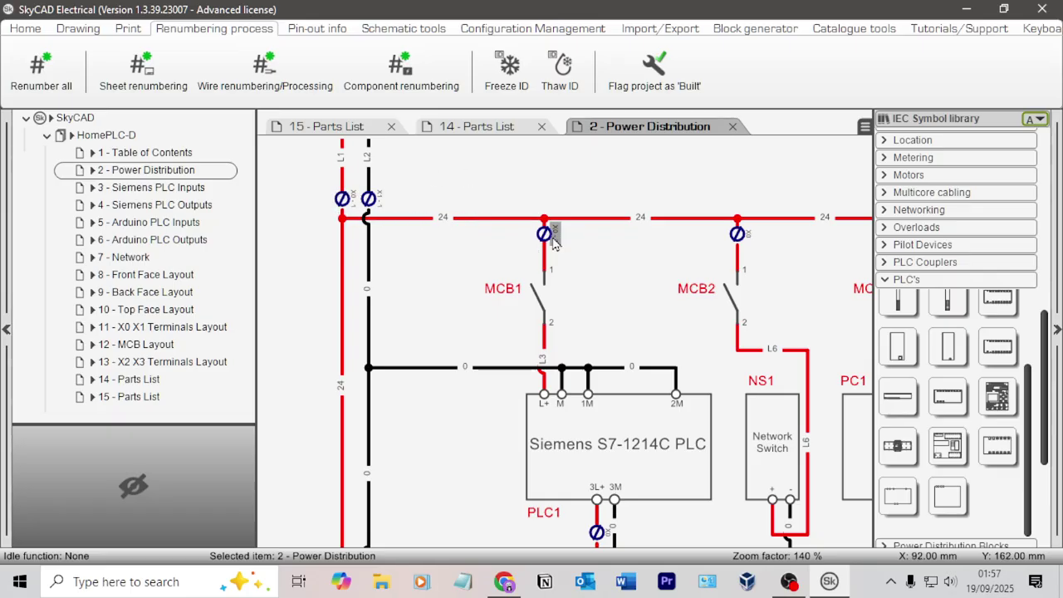
{"action": "middle_click_drag", "start_coordinate": [755, 260], "coordinate": [733, 262]}
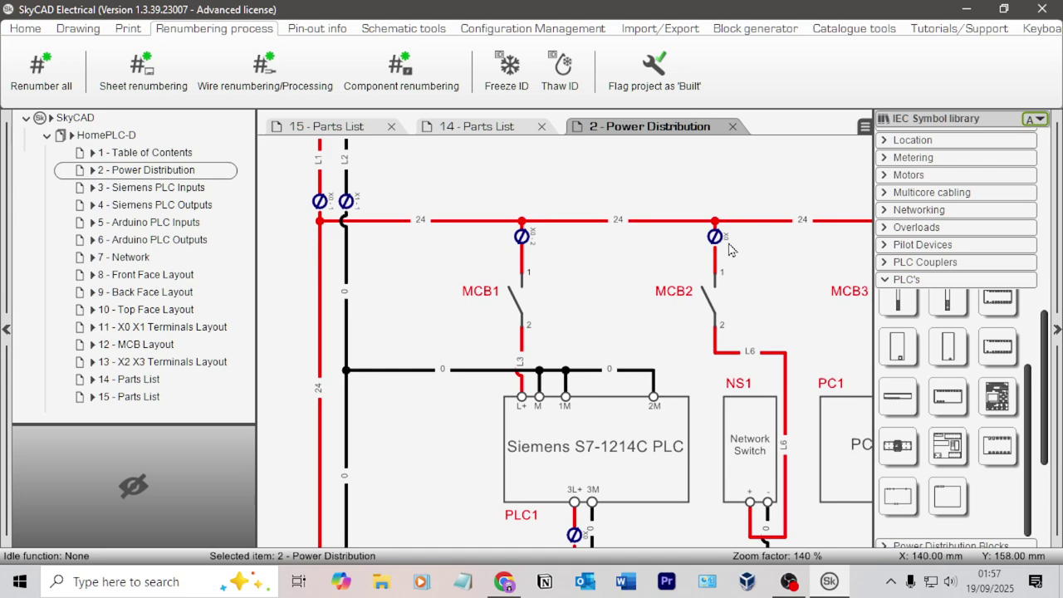
{"action": "middle_click_drag", "start_coordinate": [801, 264], "coordinate": [614, 254]}
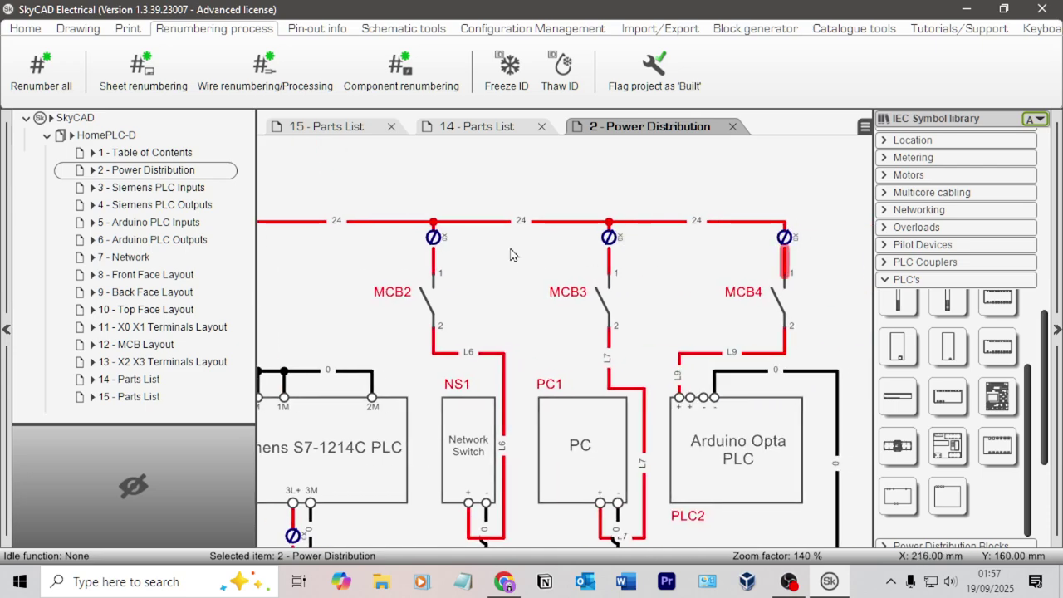
{"action": "middle_click_drag", "start_coordinate": [465, 255], "coordinate": [712, 286]}
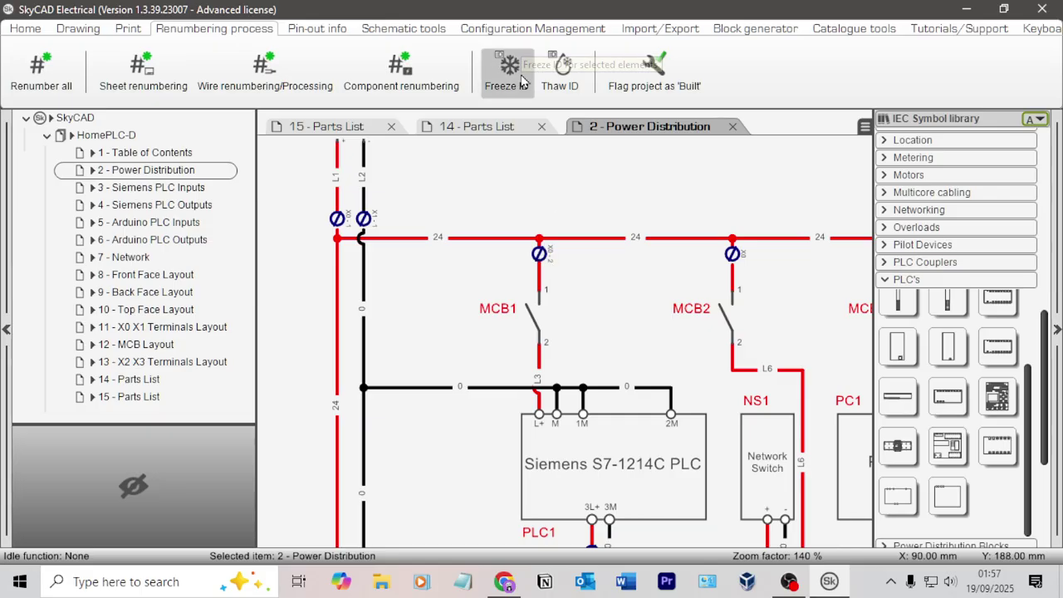
{"action": "double_click", "coordinate": [541, 256]}
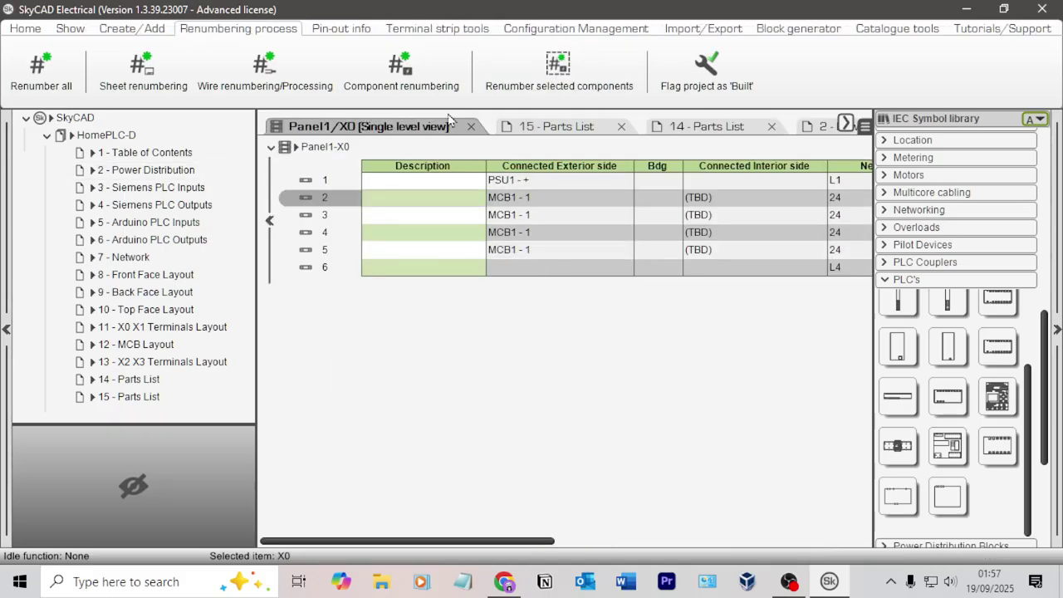
{"action": "left_click", "coordinate": [470, 129]}
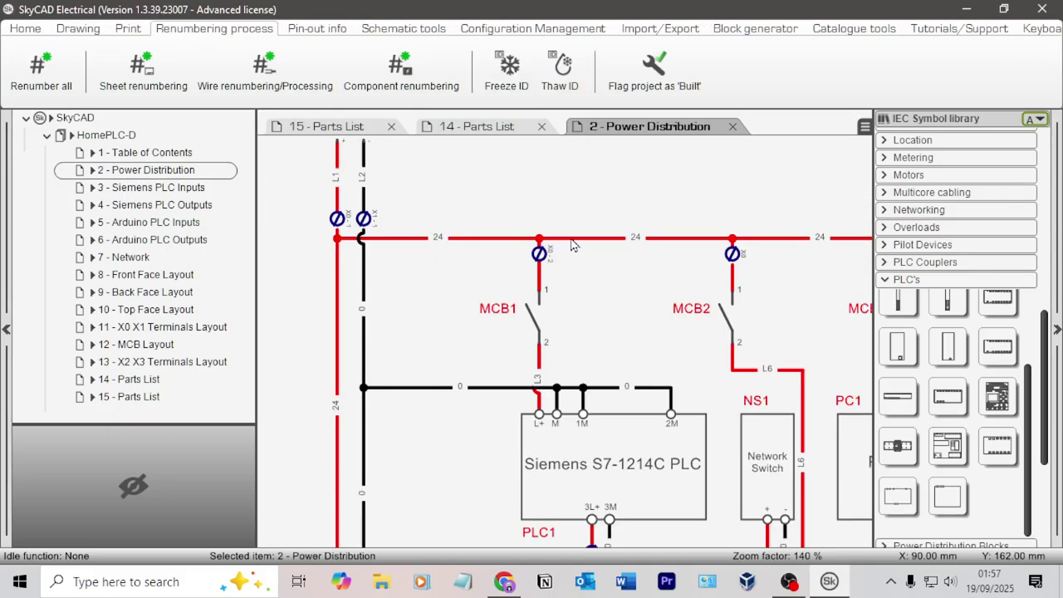
{"action": "double_click", "coordinate": [558, 264]}
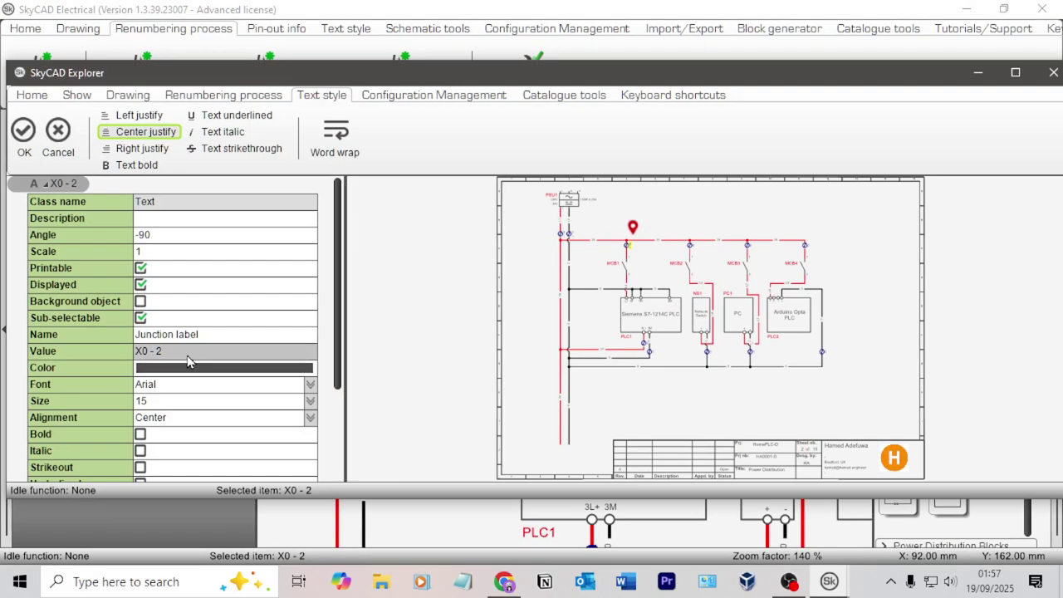
{"action": "left_click", "coordinate": [191, 353]}
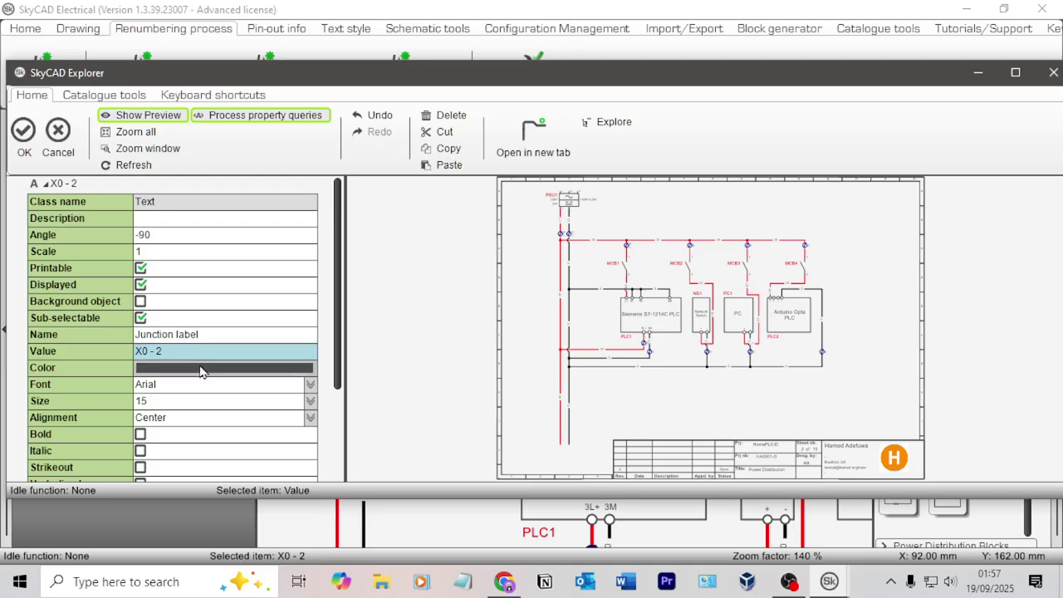
{"action": "left_click", "coordinate": [58, 133]}
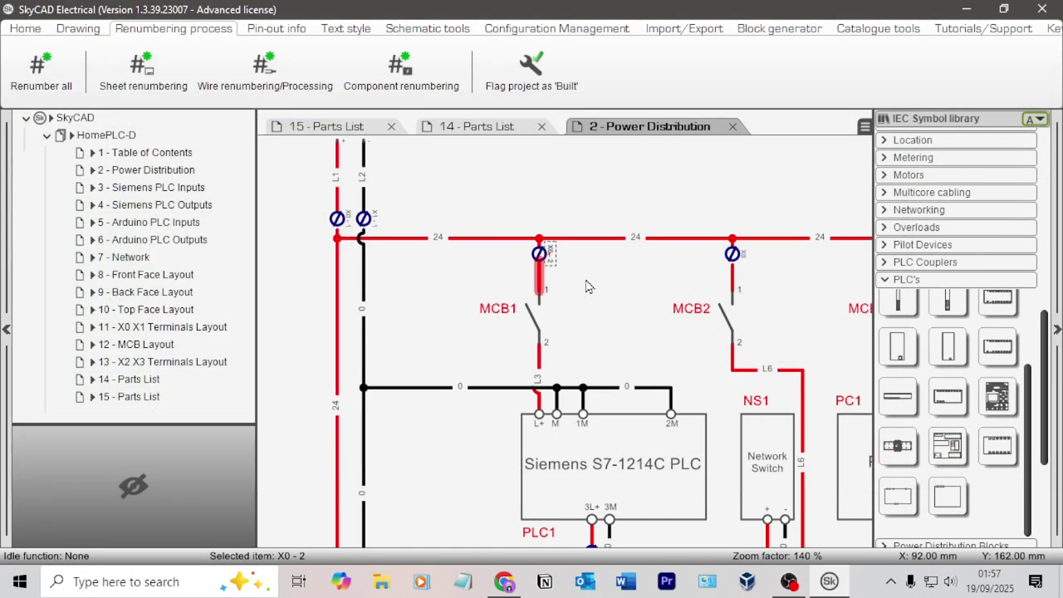
{"action": "left_click", "coordinate": [601, 281]}
{"action": "scroll", "coordinate": [657, 262], "scroll_direction": "up", "scroll_amount": 2}
{"action": "left_click", "coordinate": [502, 252]}
{"action": "key", "text": "Delete"}
{"action": "left_click", "coordinate": [757, 253]}
{"action": "left_click", "coordinate": [633, 273]}
{"action": "key", "text": "ctrl+z"}
- Rerun wire renumbering and processing to refresh the wire numbers on the Power Distribution sheet
{"action": "left_click", "coordinate": [502, 254]}
{"action": "left_click", "coordinate": [508, 70]}
{"action": "left_click", "coordinate": [740, 339]}
{"action": "scroll", "coordinate": [614, 292], "scroll_direction": "down", "scroll_amount": 3}
{"action": "left_click", "coordinate": [617, 297]}
{"action": "middle_click_drag", "start_coordinate": [616, 297], "coordinate": [443, 155]}
{"action": "left_click", "coordinate": [274, 76]}
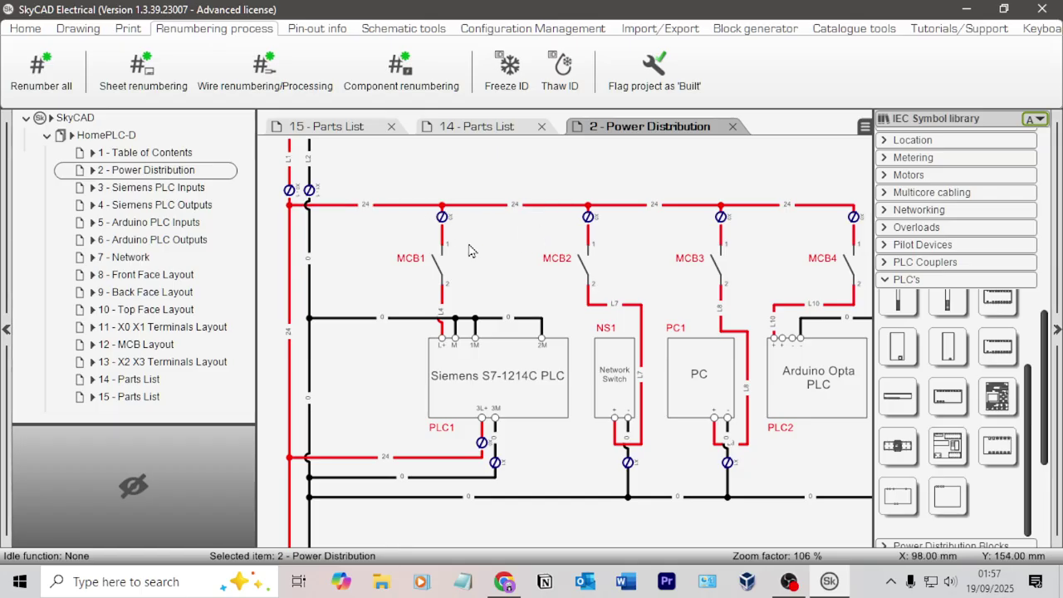
- Compare the terminal labels on PSU1's output wires with the labels of the terminals above MCB1 to MCB4
{"action": "scroll", "coordinate": [456, 229], "scroll_direction": "up", "scroll_amount": 5}
{"action": "middle_click_drag", "start_coordinate": [417, 228], "coordinate": [714, 287]}
{"action": "scroll", "coordinate": [714, 287], "scroll_direction": "down", "scroll_amount": 2}
{"action": "middle_click_drag", "start_coordinate": [645, 267], "coordinate": [525, 218]}
{"action": "scroll", "coordinate": [482, 227], "scroll_direction": "down", "scroll_amount": 2}
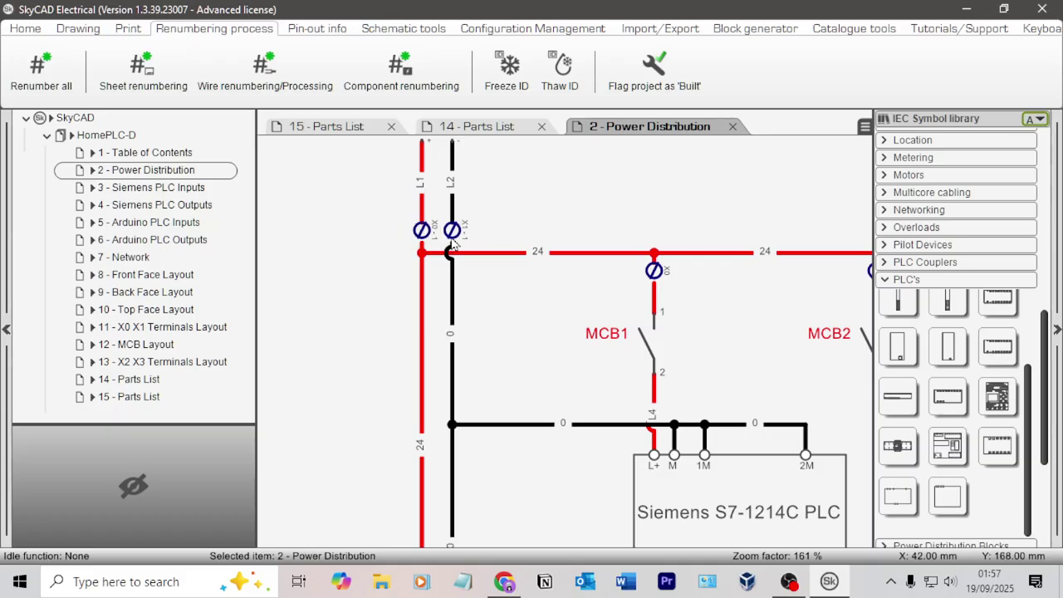
{"action": "scroll", "coordinate": [592, 218], "scroll_direction": "down", "scroll_amount": 2}
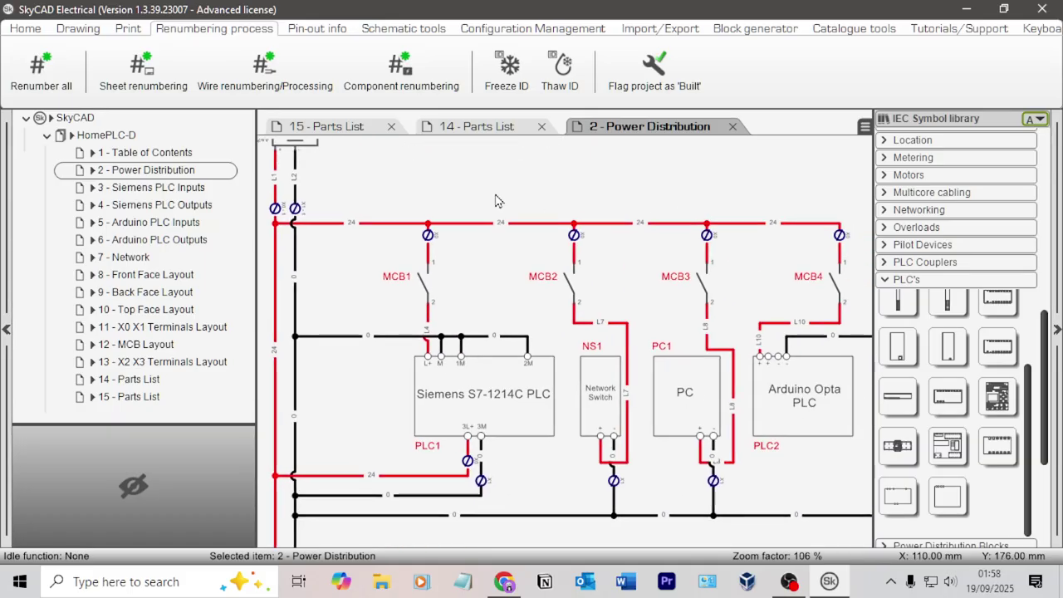
{"action": "scroll", "coordinate": [452, 226], "scroll_direction": "up", "scroll_amount": 6}
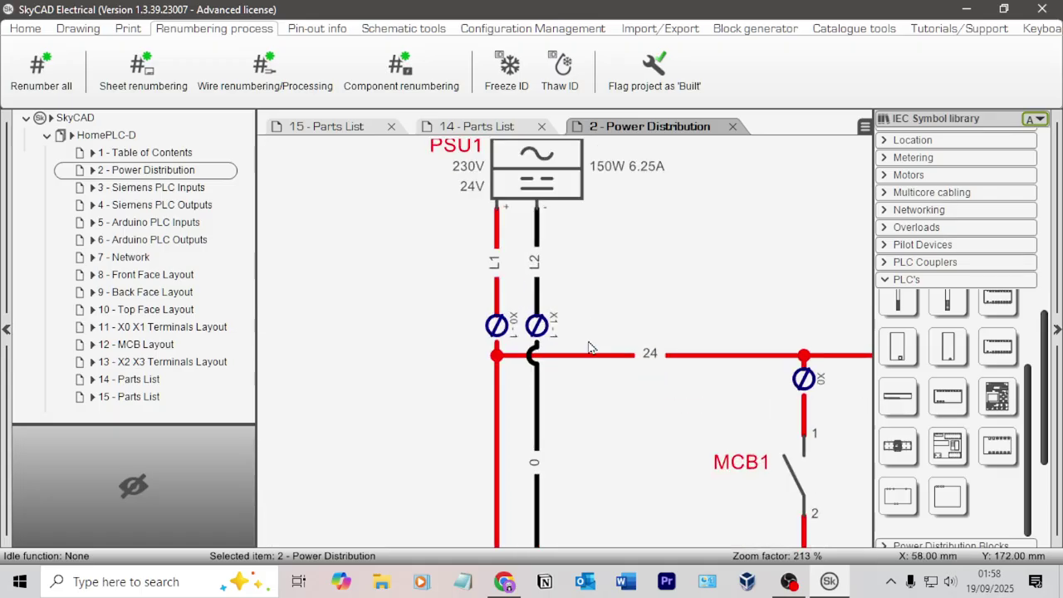
{"action": "scroll", "coordinate": [954, 274], "scroll_direction": "up", "scroll_amount": 4}
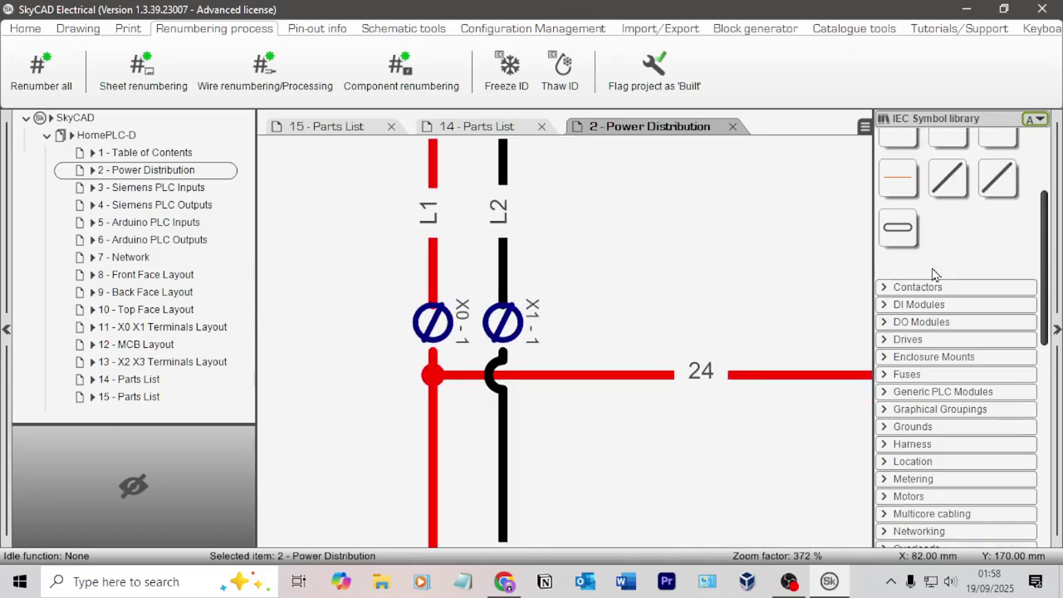
- Try inserting a terminal referencing terminal strip position on wire L1, just above the existing X0 terminal, and assign it to strip Panel1-X0
{"action": "scroll", "coordinate": [952, 390], "scroll_direction": "down", "scroll_amount": 3}
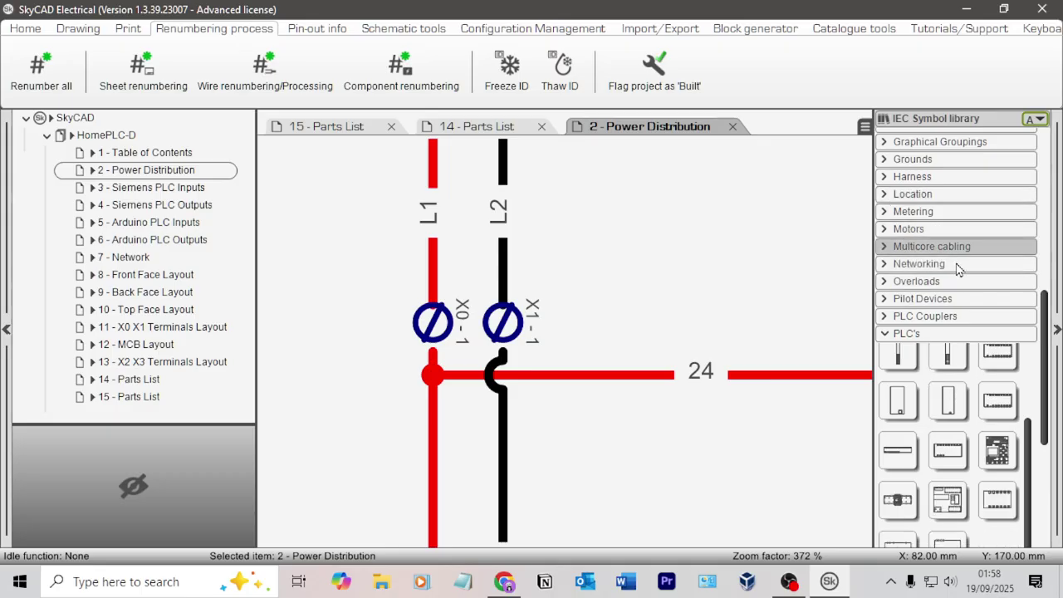
{"action": "scroll", "coordinate": [950, 348], "scroll_direction": "down", "scroll_amount": 5}
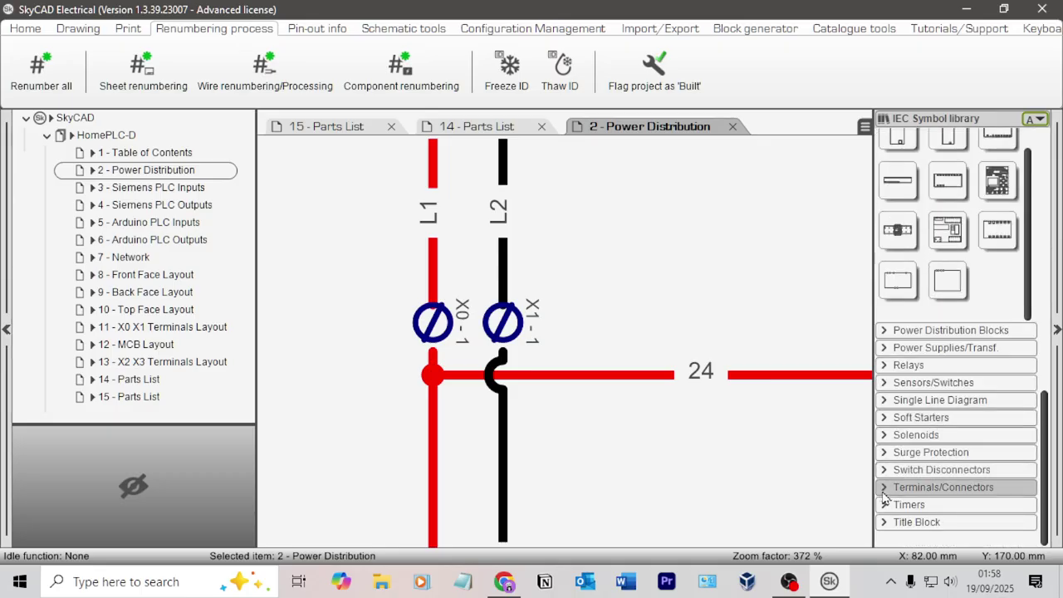
{"action": "left_click", "coordinate": [884, 491]}
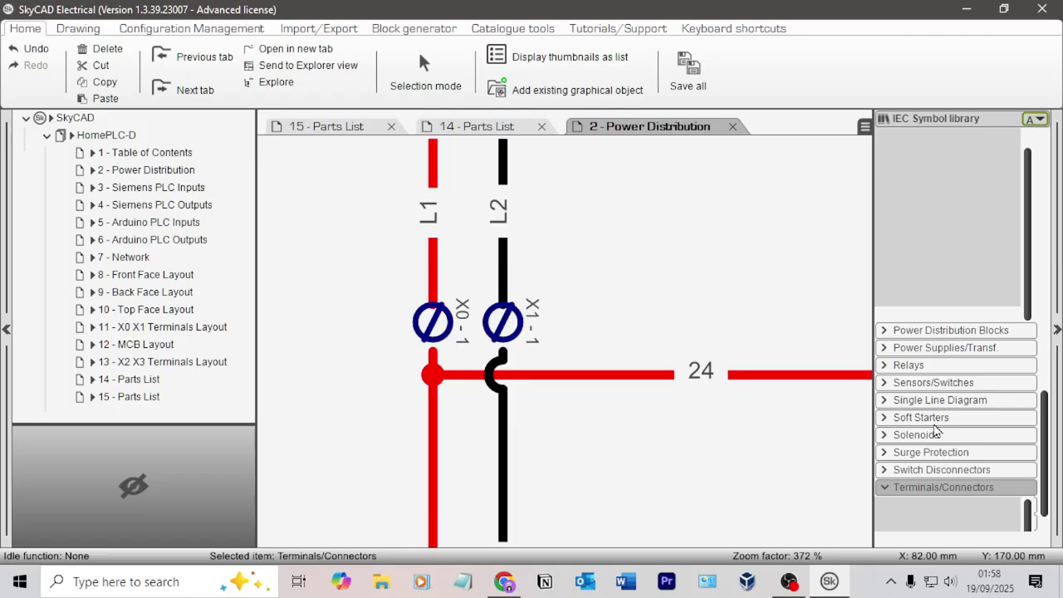
{"action": "scroll", "coordinate": [963, 390], "scroll_direction": "down", "scroll_amount": 4}
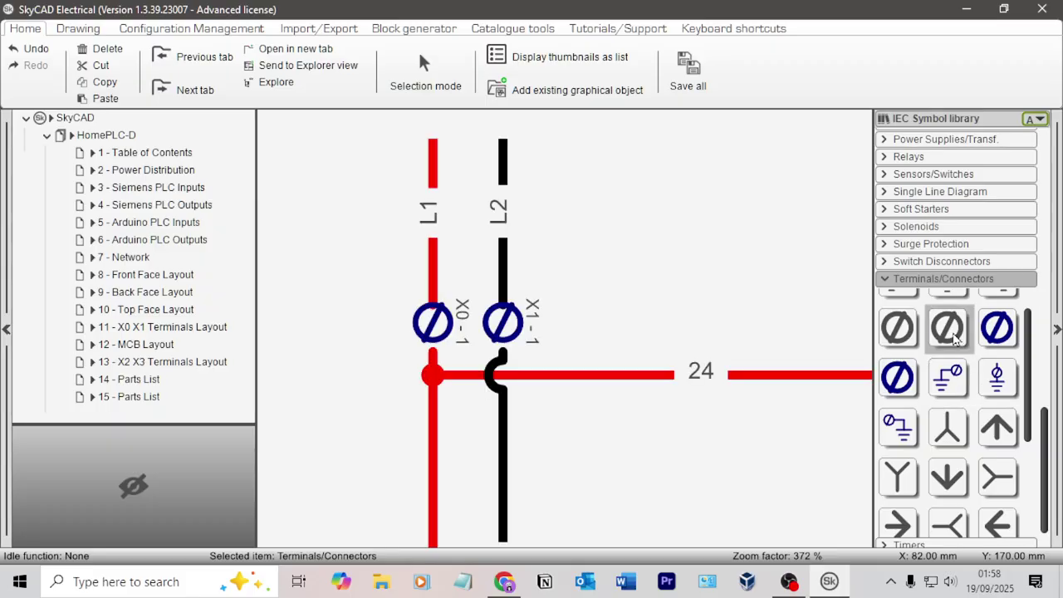
{"action": "left_click", "coordinate": [897, 327]}
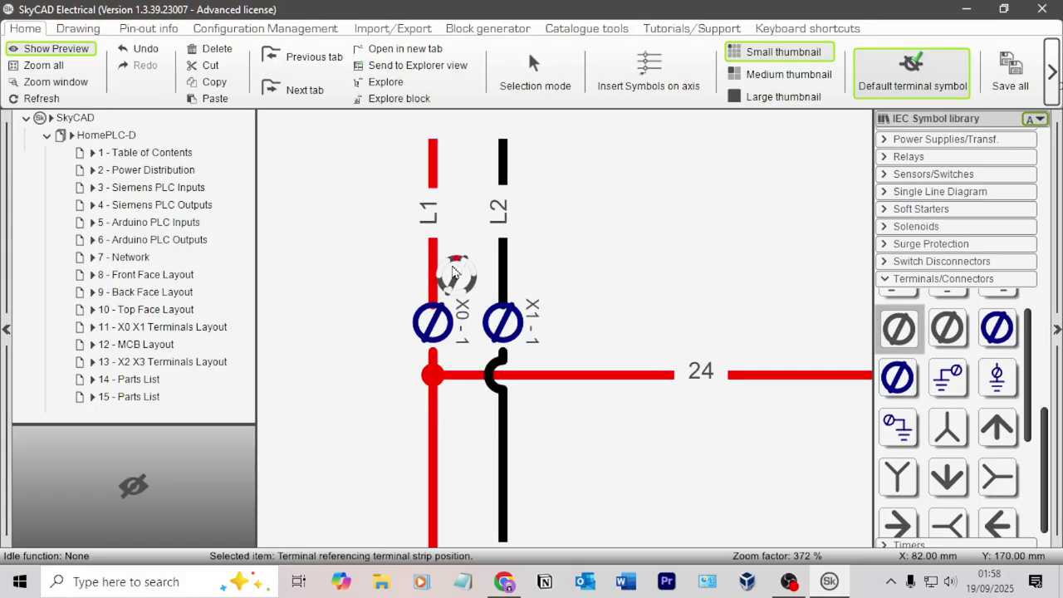
{"action": "left_click", "coordinate": [438, 271]}
{"action": "left_click", "coordinate": [740, 343]}
{"action": "left_click", "coordinate": [58, 273]}
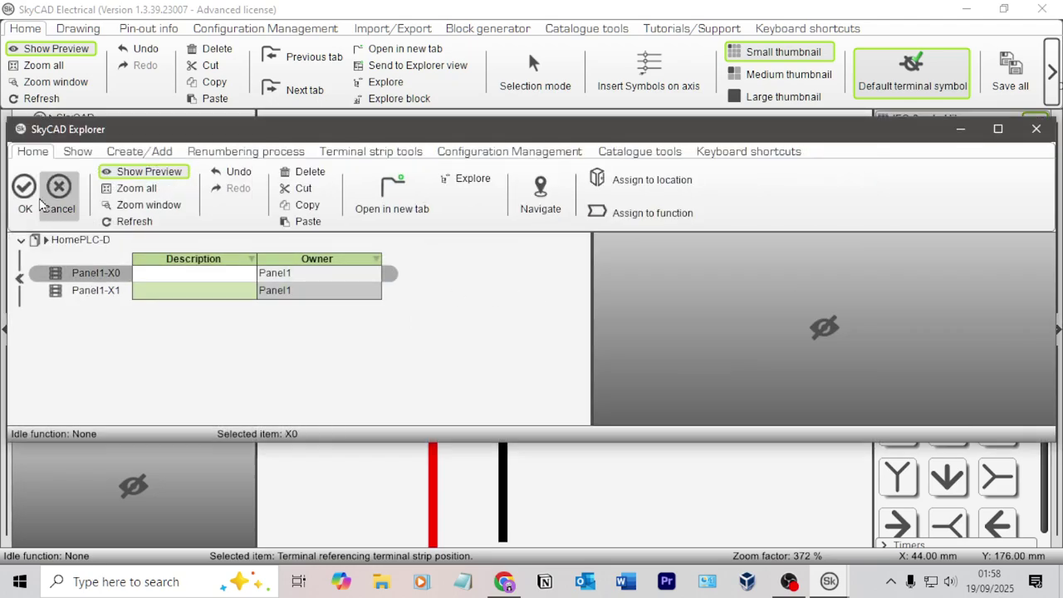
{"action": "left_click", "coordinate": [24, 197]}
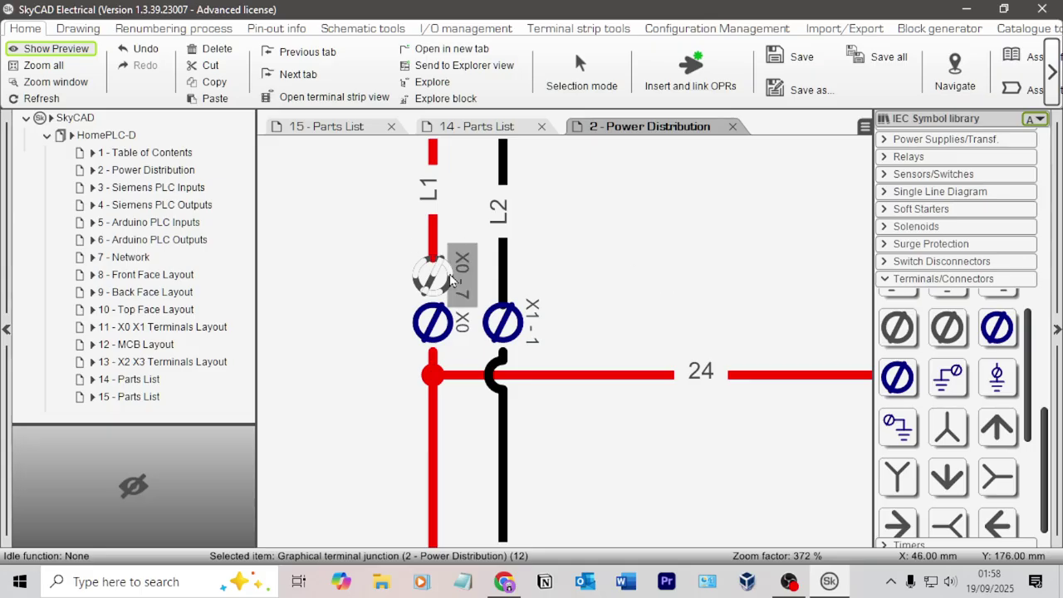
- Delete the added terminal on wire L1 and stretch the wire's loose end back down to the original X0 terminal
{"action": "left_click", "coordinate": [463, 297]}
{"action": "left_click", "coordinate": [469, 274]}
{"action": "left_click", "coordinate": [452, 277]}
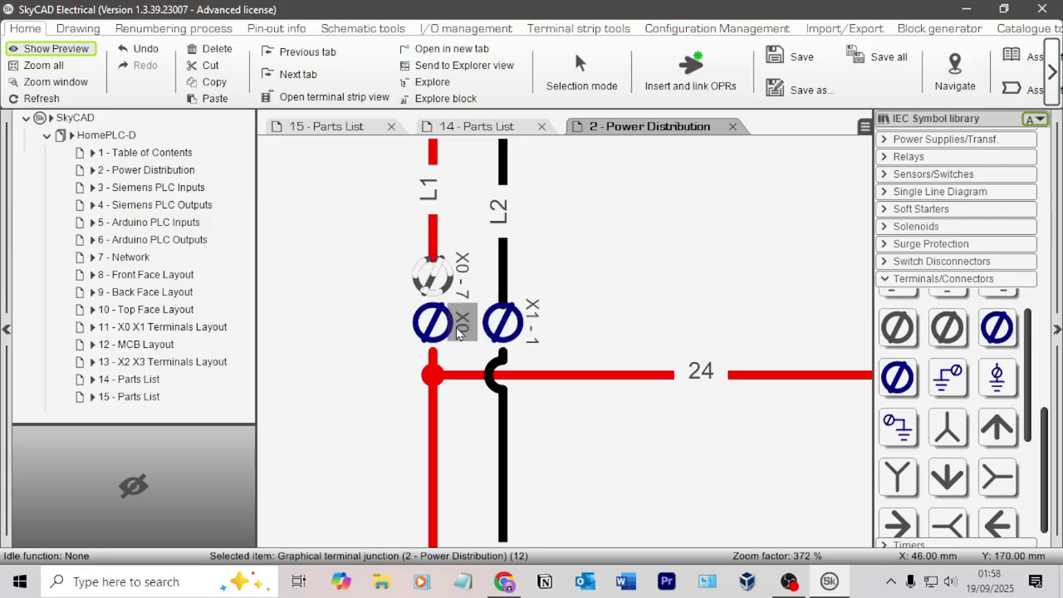
{"action": "key", "text": "Delete"}
{"action": "left_click", "coordinate": [432, 264]}
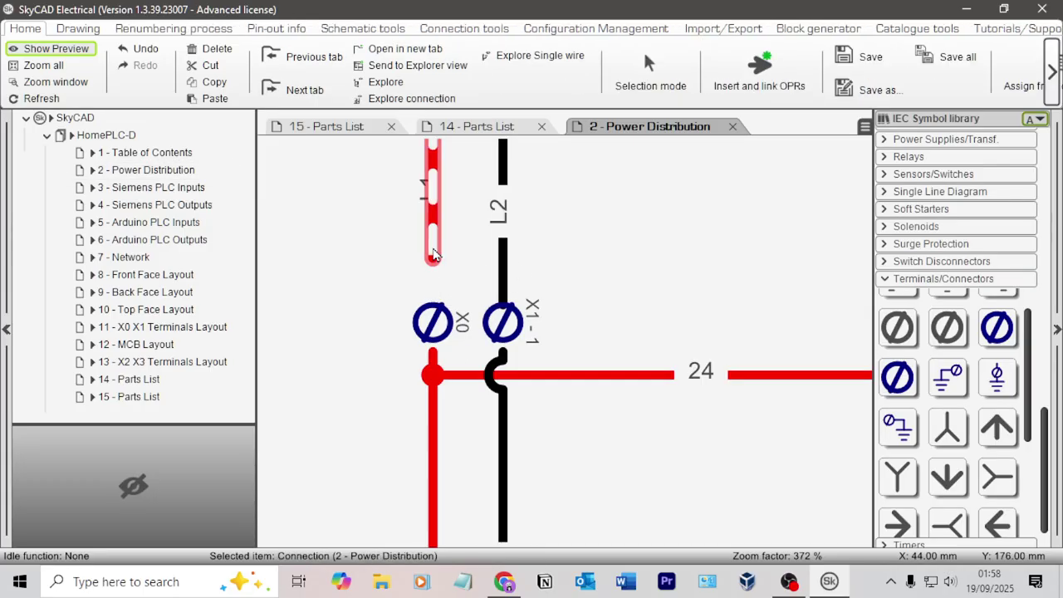
{"action": "left_click_drag", "start_coordinate": [433, 264], "coordinate": [433, 329]}
{"action": "left_click", "coordinate": [608, 322]}
{"action": "left_click", "coordinate": [504, 363]}
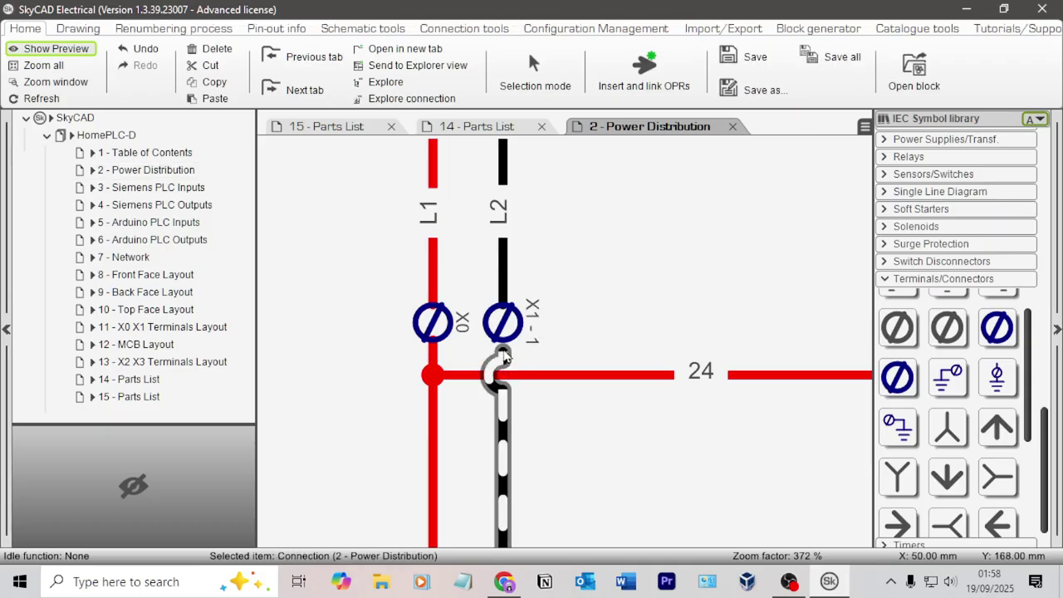
{"action": "left_click", "coordinate": [501, 353]}
{"action": "left_click", "coordinate": [607, 333]}
- Compare the X0 and X1 terminal labels below PSU1 with the X0 label and unlabelled wire above MCB1
{"action": "scroll", "coordinate": [765, 306], "scroll_direction": "down", "scroll_amount": 2}
{"action": "middle_click_drag", "start_coordinate": [765, 307], "coordinate": [476, 274]}
{"action": "scroll", "coordinate": [570, 357], "scroll_direction": "up", "scroll_amount": 4}
{"action": "scroll", "coordinate": [517, 373], "scroll_direction": "down", "scroll_amount": 4}
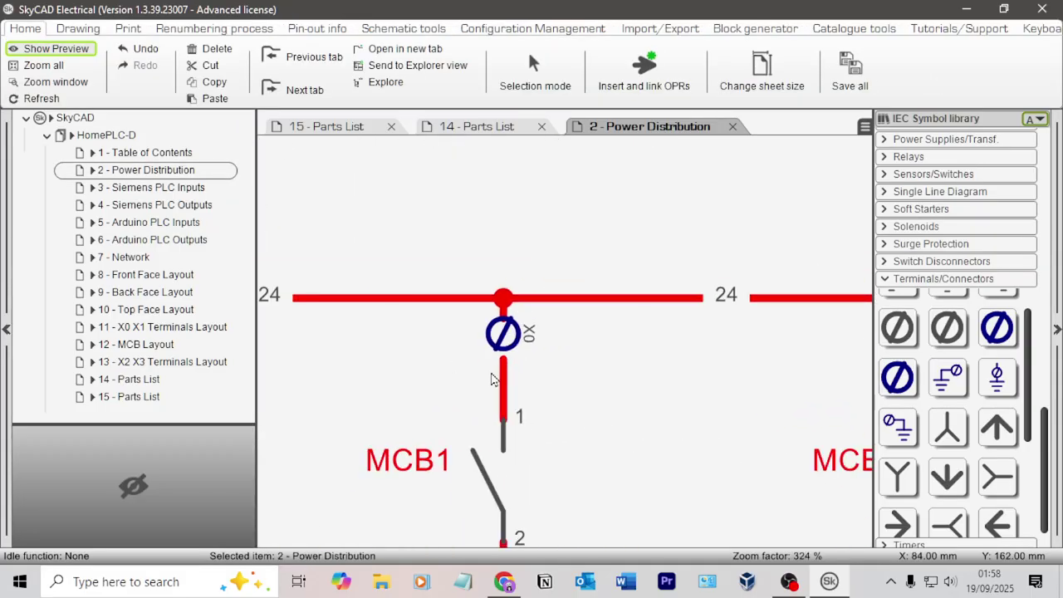
{"action": "scroll", "coordinate": [467, 241], "scroll_direction": "down", "scroll_amount": 3}
{"action": "middle_click_drag", "start_coordinate": [398, 236], "coordinate": [676, 261]}
{"action": "scroll", "coordinate": [721, 314], "scroll_direction": "up", "scroll_amount": 2}
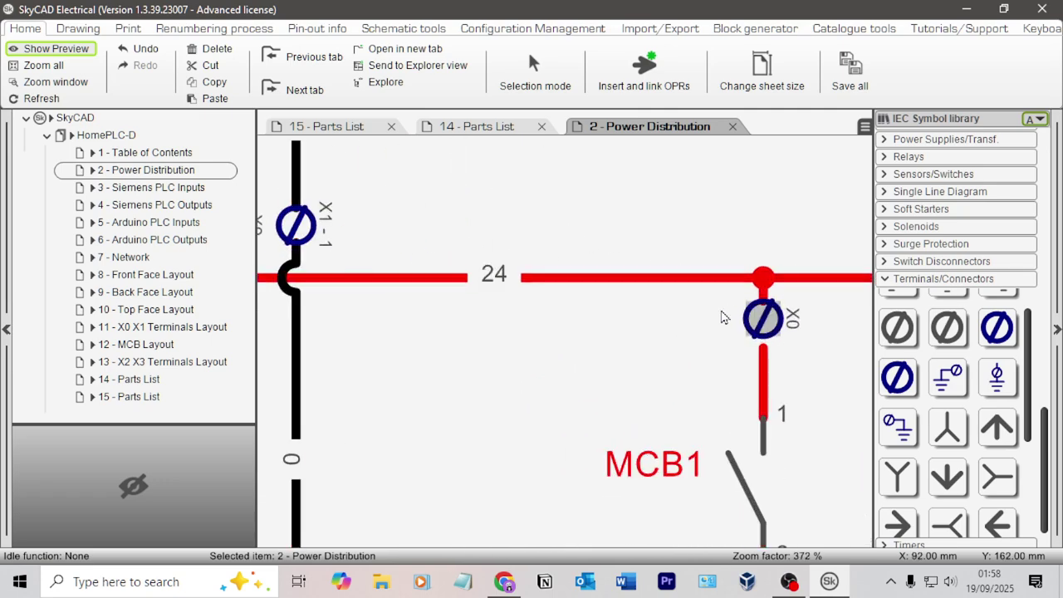
{"action": "scroll", "coordinate": [625, 260], "scroll_direction": "left", "scroll_amount": 3}
{"action": "scroll", "coordinate": [523, 276], "scroll_direction": "up", "scroll_amount": 2}
{"action": "scroll", "coordinate": [522, 276], "scroll_direction": "up", "scroll_amount": 6}
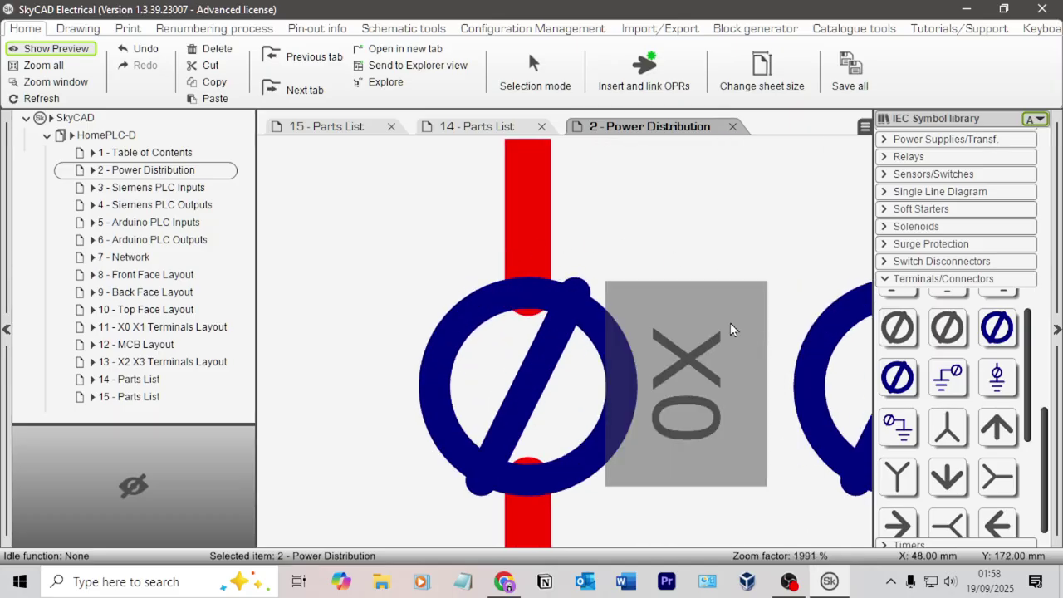
{"action": "scroll", "coordinate": [697, 343], "scroll_direction": "down", "scroll_amount": 4}
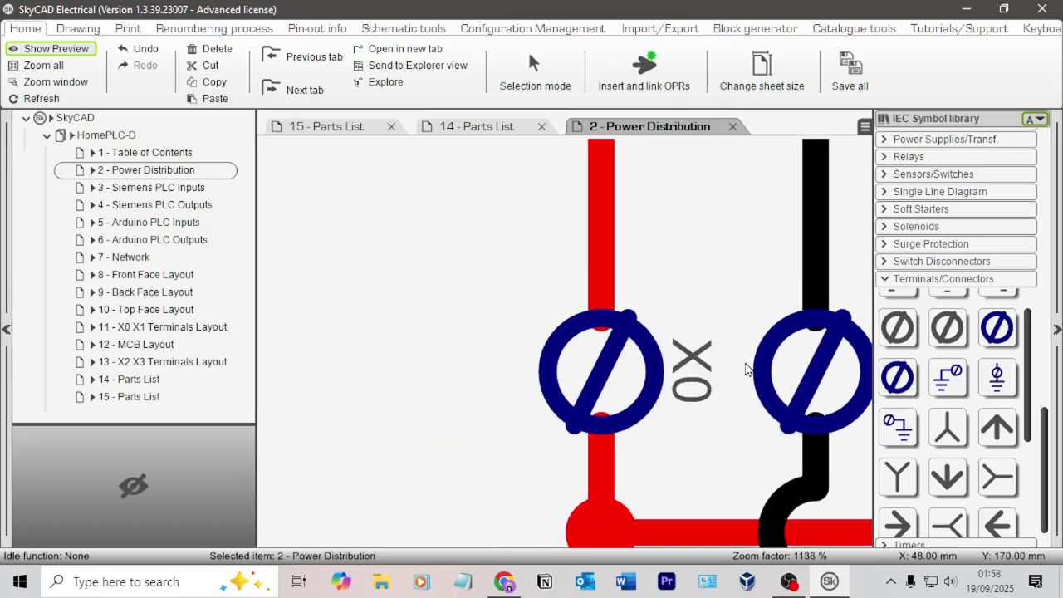
{"action": "middle_click_drag", "start_coordinate": [750, 367], "coordinate": [330, 249]}
{"action": "middle_click_drag", "start_coordinate": [855, 382], "coordinate": [274, 202]}
{"action": "scroll", "coordinate": [473, 267], "scroll_direction": "down", "scroll_amount": 2}
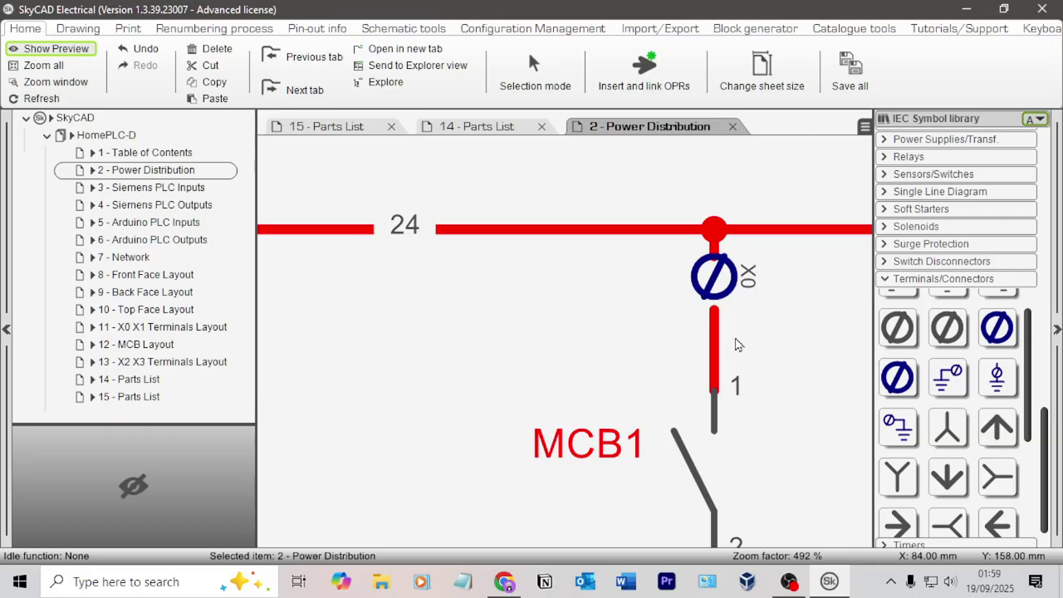
{"action": "scroll", "coordinate": [751, 262], "scroll_direction": "up", "scroll_amount": 3}
{"action": "scroll", "coordinate": [417, 337], "scroll_direction": "down", "scroll_amount": 6}
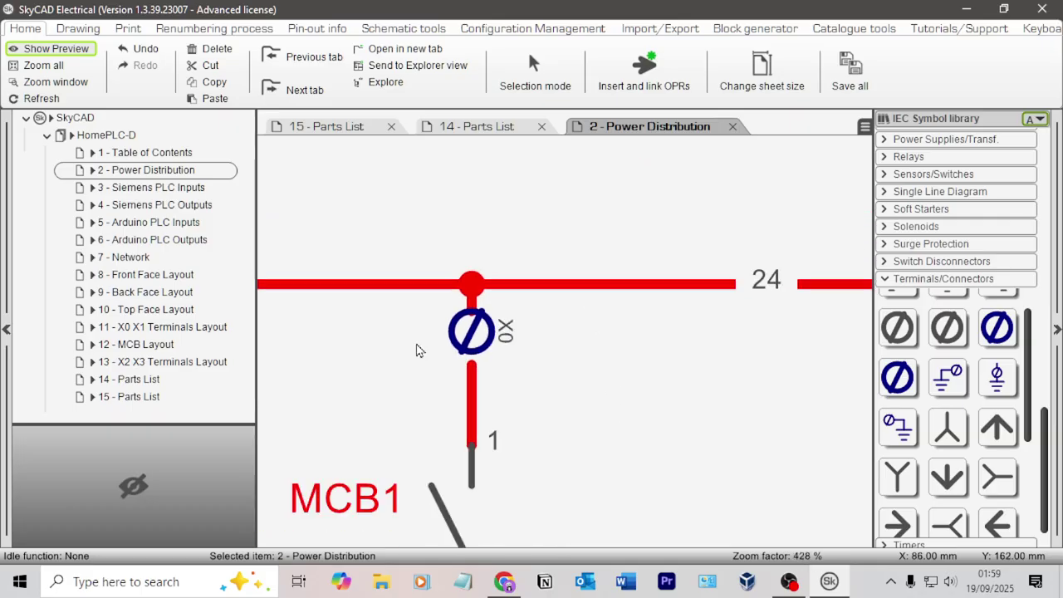
{"action": "scroll", "coordinate": [359, 358], "scroll_direction": "down", "scroll_amount": 1}
{"action": "middle_click_drag", "start_coordinate": [409, 359], "coordinate": [547, 276]}
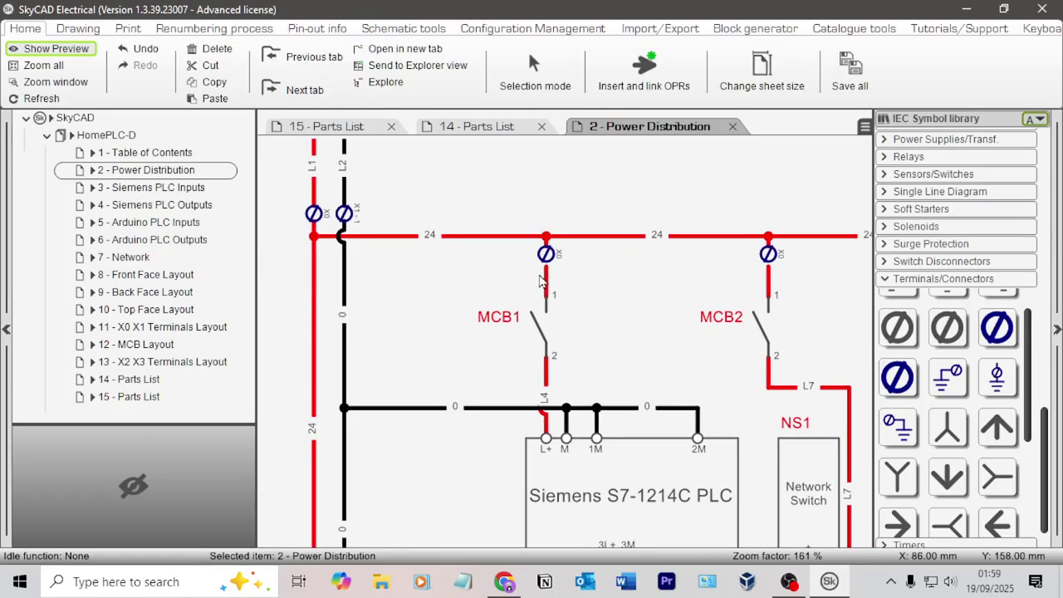
{"action": "scroll", "coordinate": [581, 295], "scroll_direction": "down", "scroll_amount": 2}
{"action": "scroll", "coordinate": [647, 299], "scroll_direction": "up", "scroll_amount": 1}
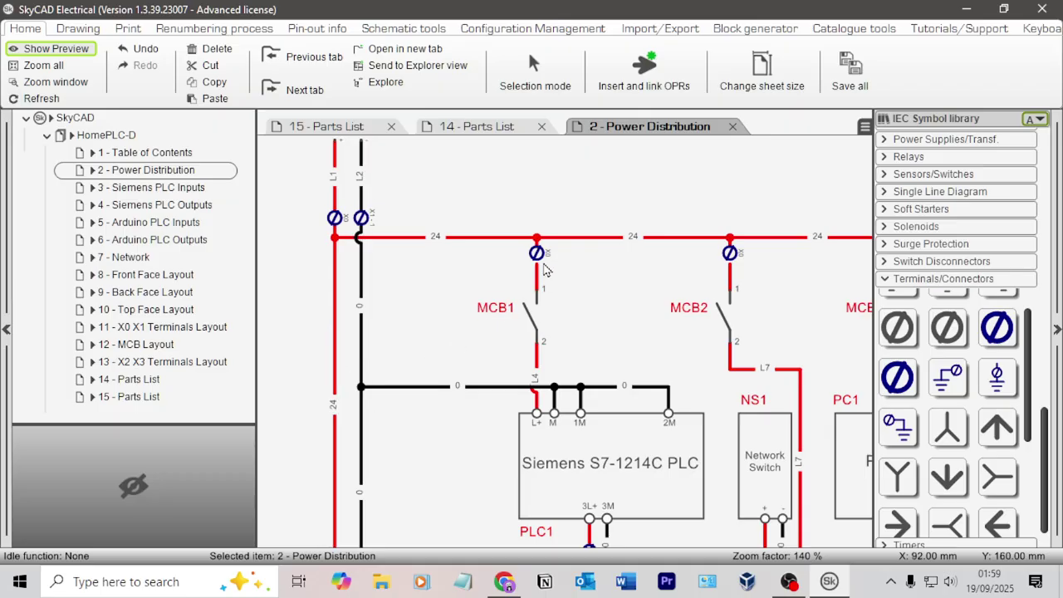
- Check the number properties of the wires joining the X0 terminals to MCB1 and MCB2, closing each without changes
{"action": "middle_click_drag", "start_coordinate": [715, 287], "coordinate": [613, 274]}
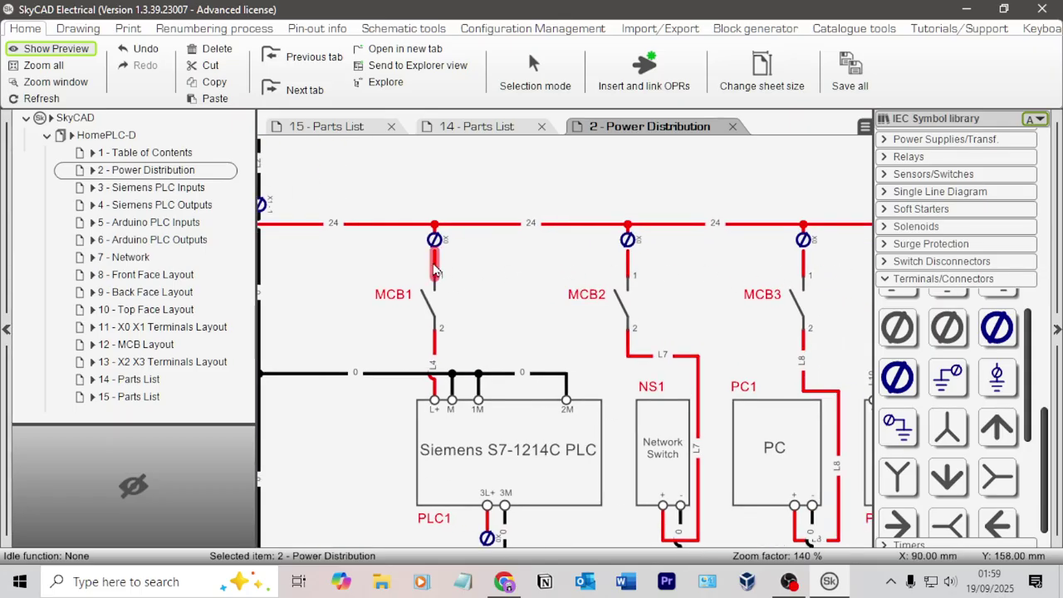
{"action": "middle_click_drag", "start_coordinate": [436, 267], "coordinate": [490, 276]}
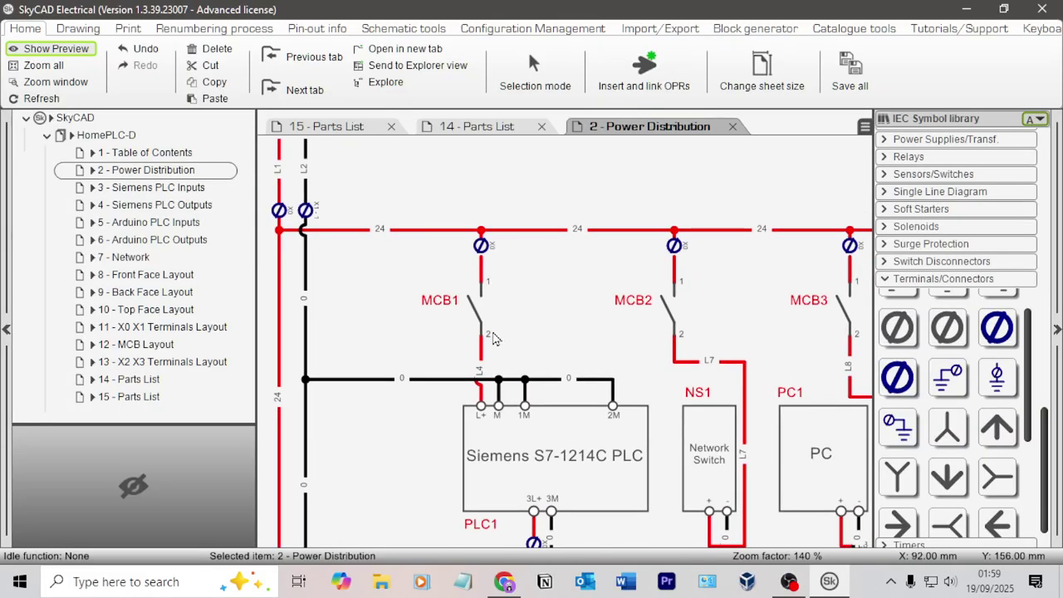
{"action": "double_click", "coordinate": [481, 267]}
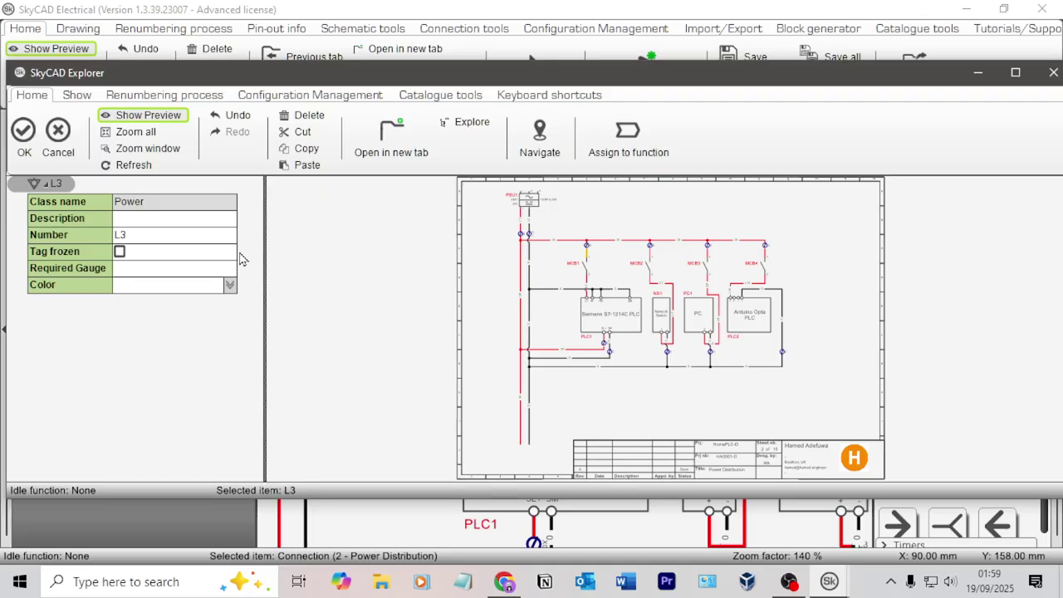
{"action": "left_click", "coordinate": [58, 137]}
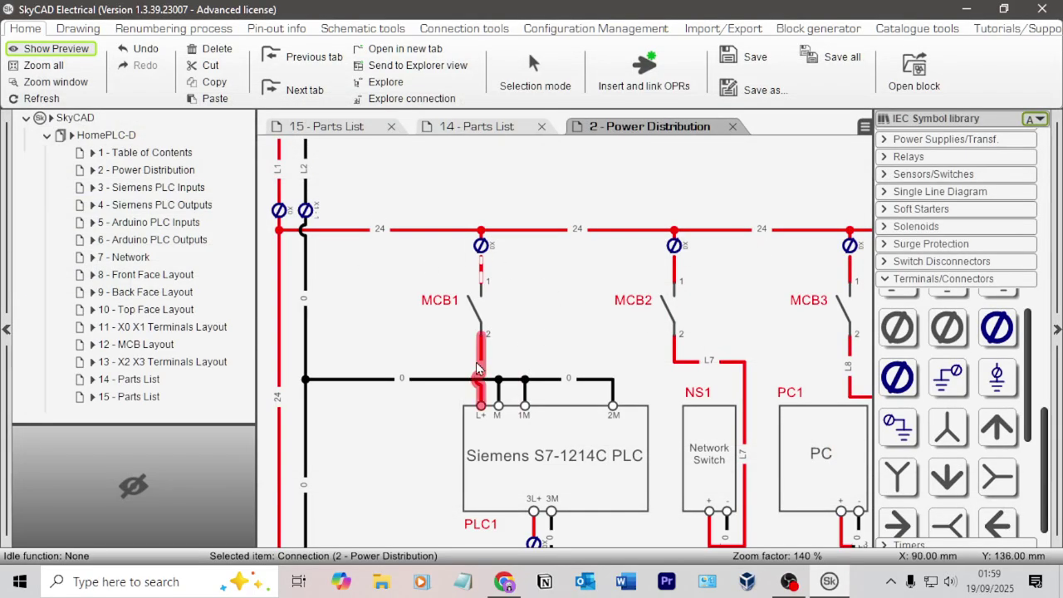
{"action": "double_click", "coordinate": [679, 268]}
{"action": "left_click", "coordinate": [59, 137]}
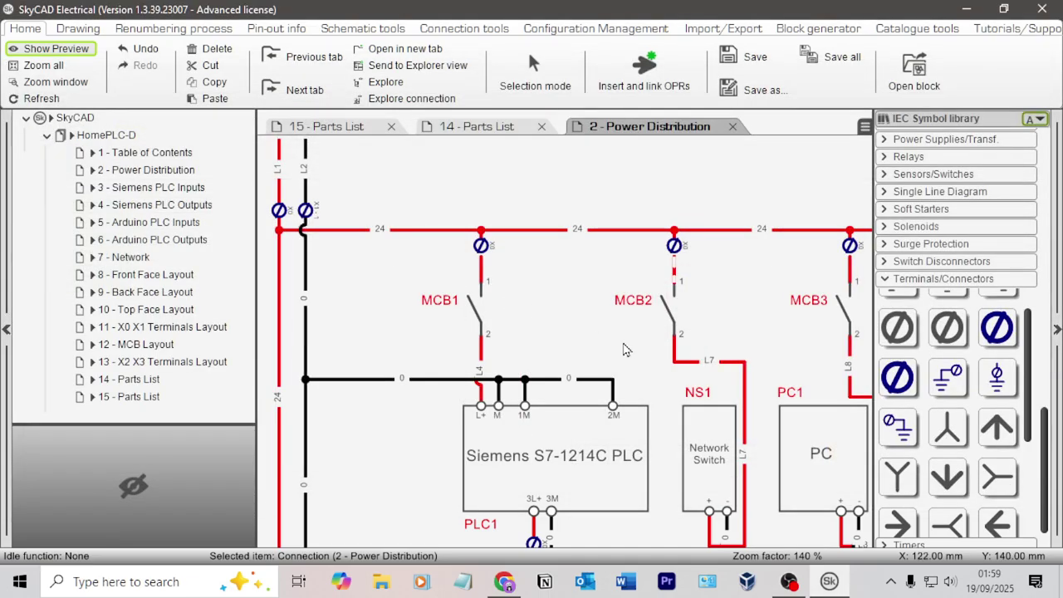
{"action": "scroll", "coordinate": [571, 268], "scroll_direction": "down", "scroll_amount": 2}
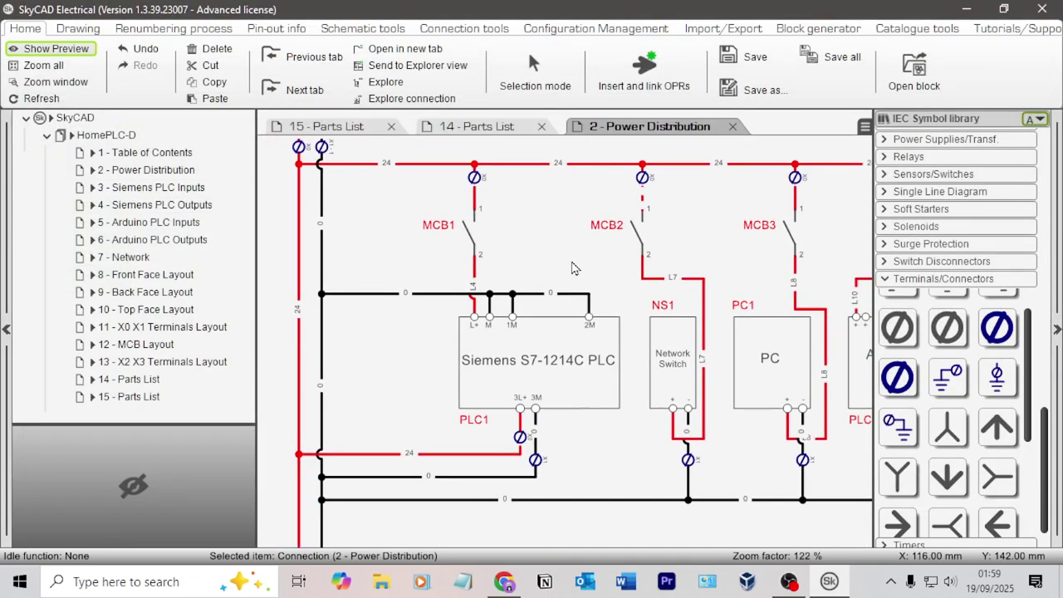
{"action": "middle_click_drag", "start_coordinate": [571, 267], "coordinate": [457, 274]}
{"action": "double_click", "coordinate": [548, 236]}
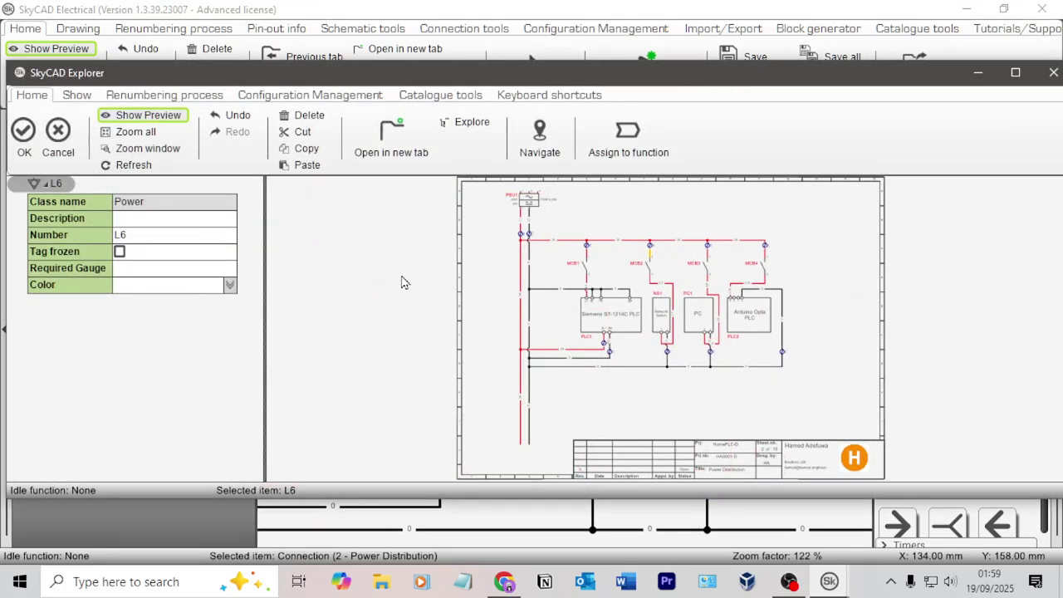
{"action": "left_click", "coordinate": [57, 132]}
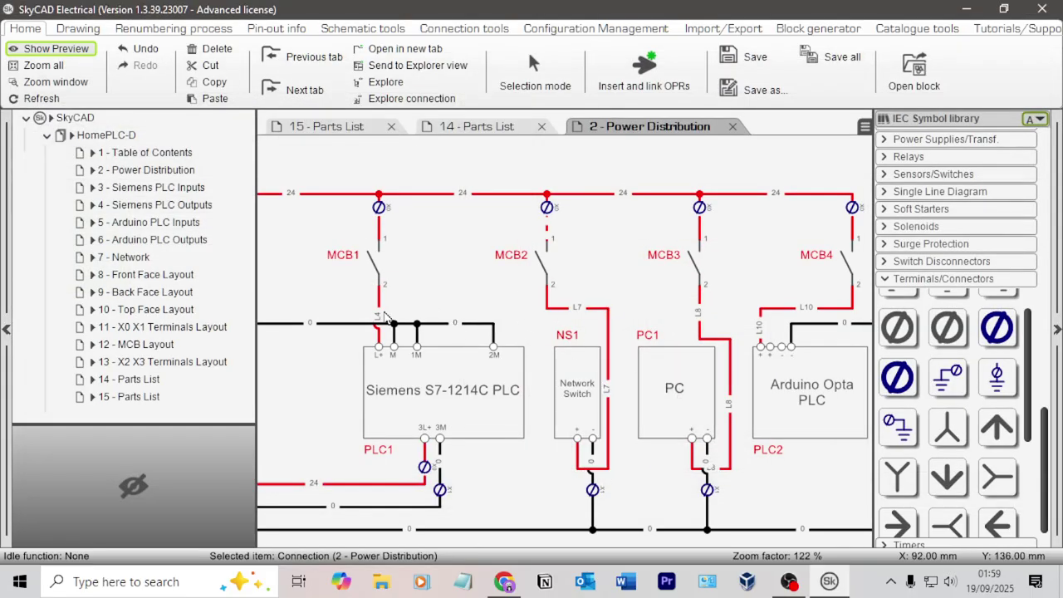
- Examine the short wires between the X0 terminals and breakers MCB1 to MCB4 for number labels
{"action": "middle_click_drag", "start_coordinate": [401, 246], "coordinate": [350, 237]}
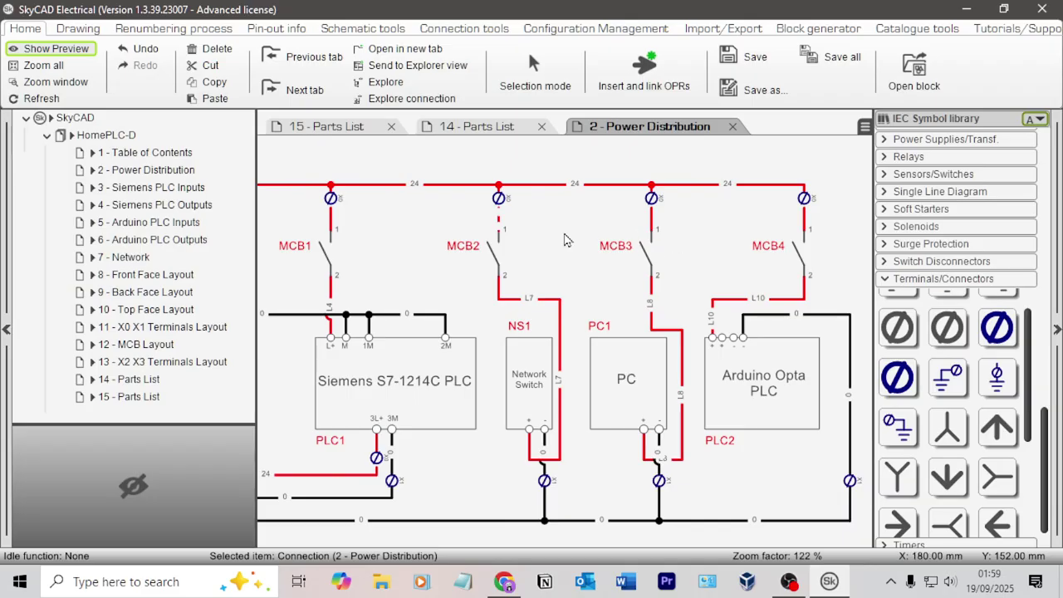
{"action": "middle_click_drag", "start_coordinate": [304, 264], "coordinate": [615, 274]}
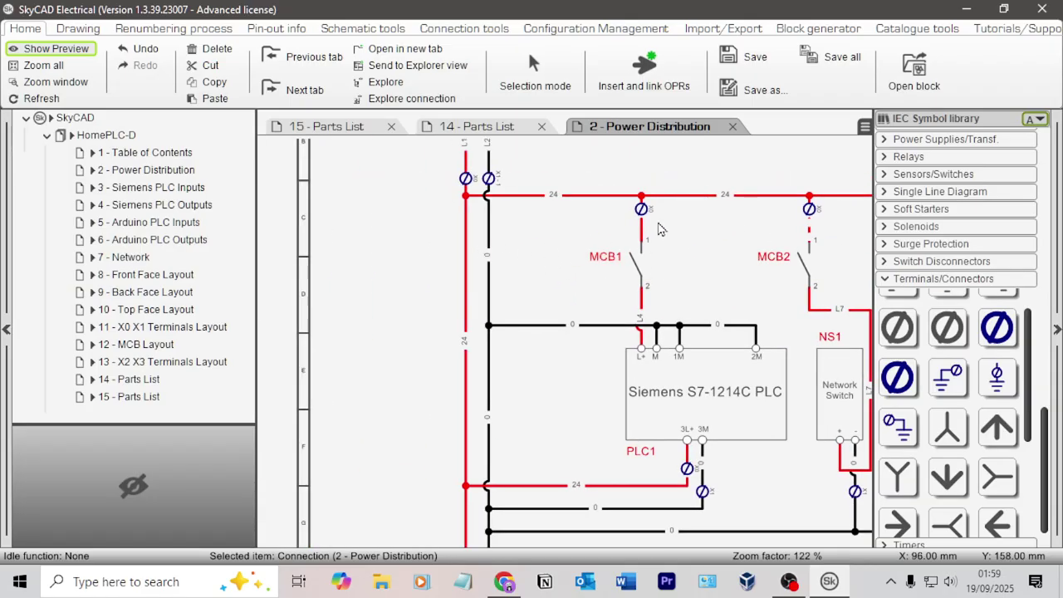
{"action": "scroll", "coordinate": [637, 220], "scroll_direction": "up", "scroll_amount": 4}
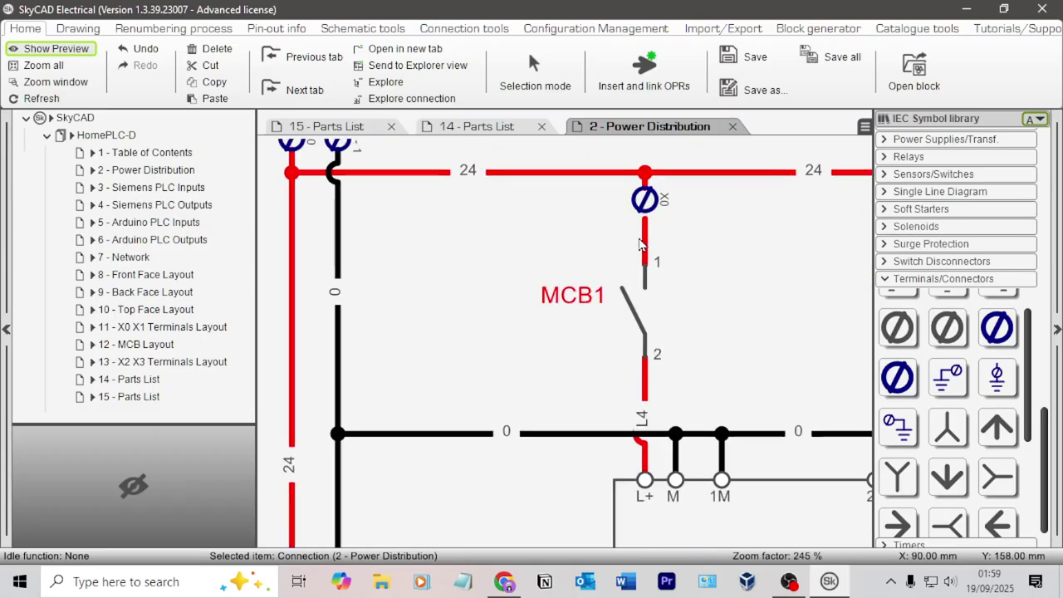
{"action": "scroll", "coordinate": [649, 243], "scroll_direction": "down", "scroll_amount": 4}
{"action": "scroll", "coordinate": [650, 214], "scroll_direction": "up", "scroll_amount": 1}
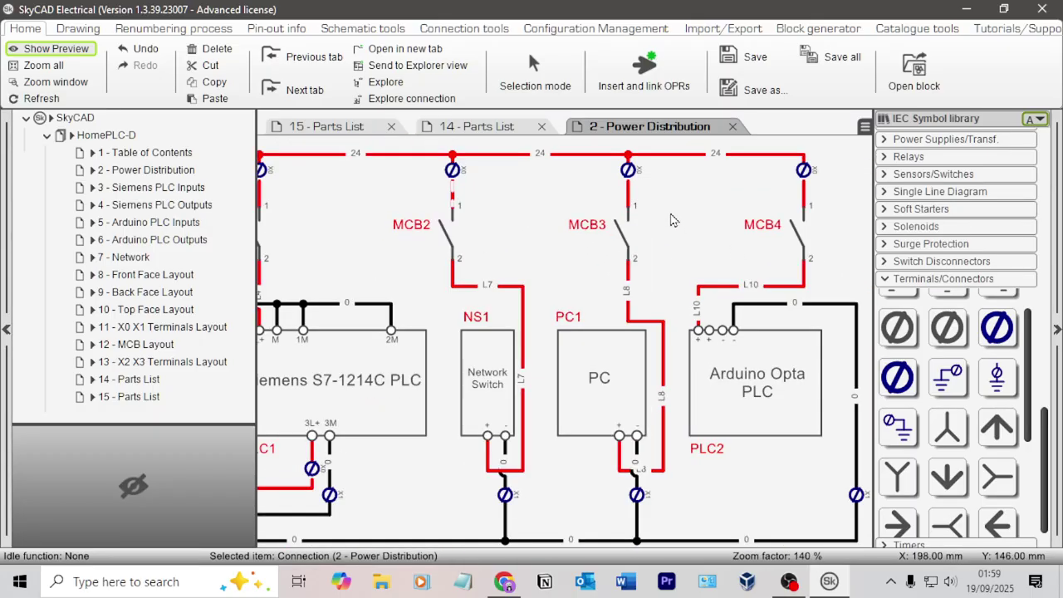
{"action": "middle_click_drag", "start_coordinate": [382, 228], "coordinate": [609, 233]}
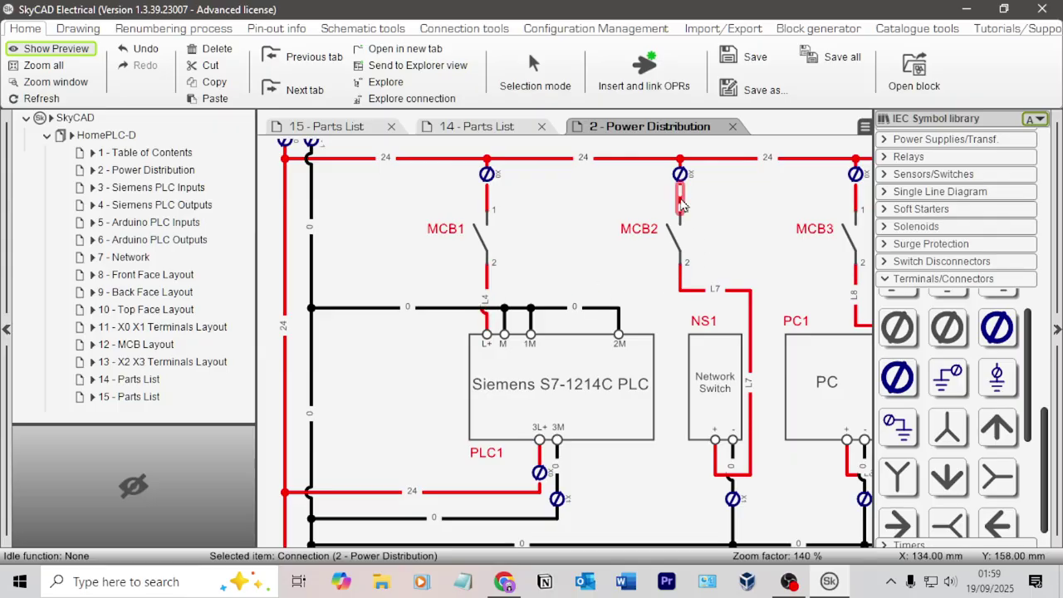
- Set the number of the wire between the X0 terminal and MCB2 to L5, overwriting the existing assignment
{"action": "double_click", "coordinate": [681, 203]}
{"action": "left_click", "coordinate": [169, 235]}
{"action": "left_click", "coordinate": [169, 237]}
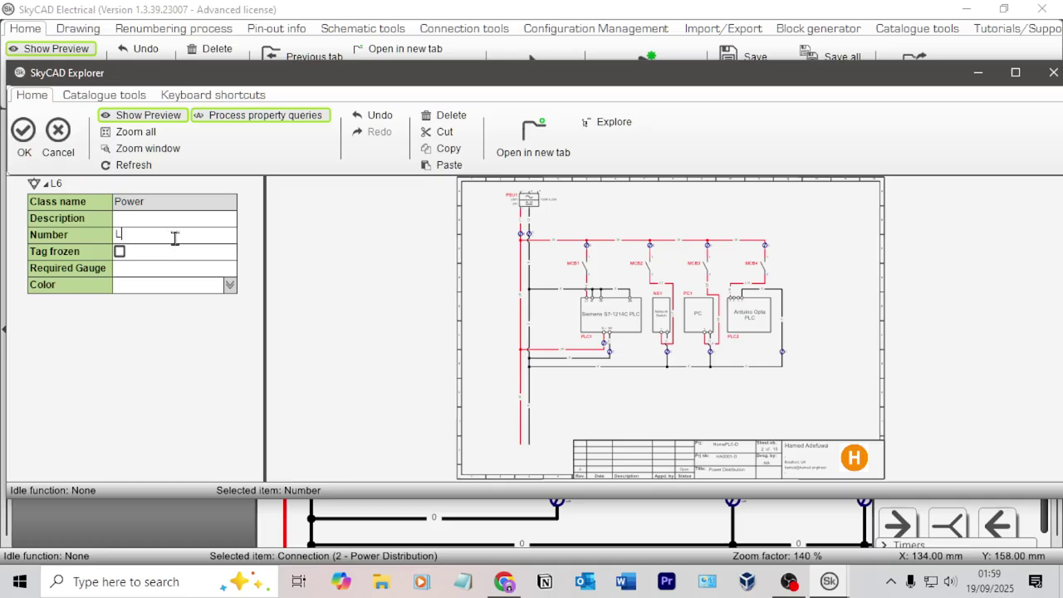
{"action": "key", "text": "Return"}
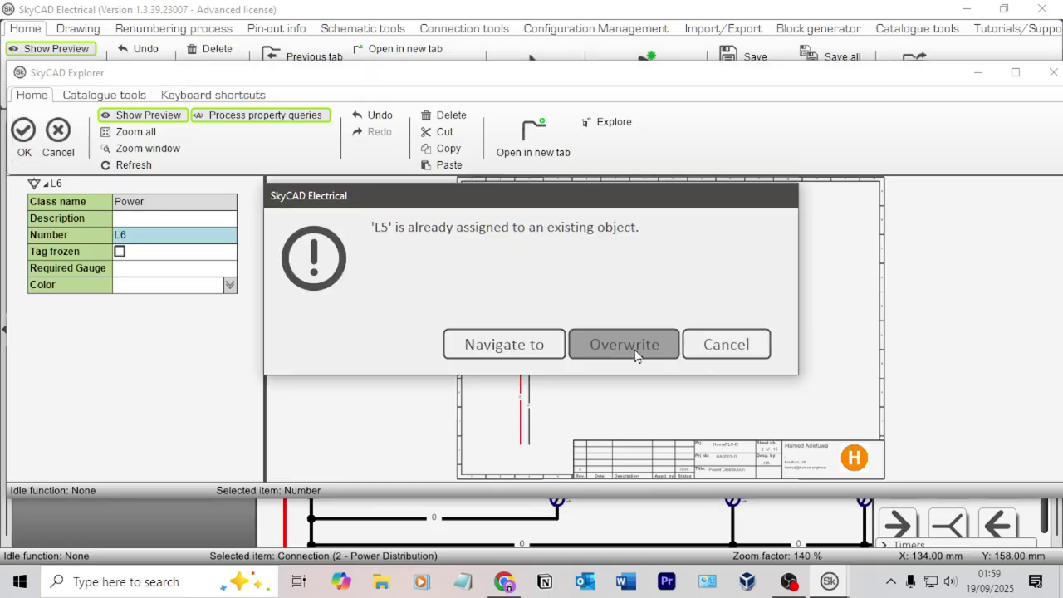
{"action": "left_click", "coordinate": [636, 345]}
{"action": "left_click", "coordinate": [736, 345]}
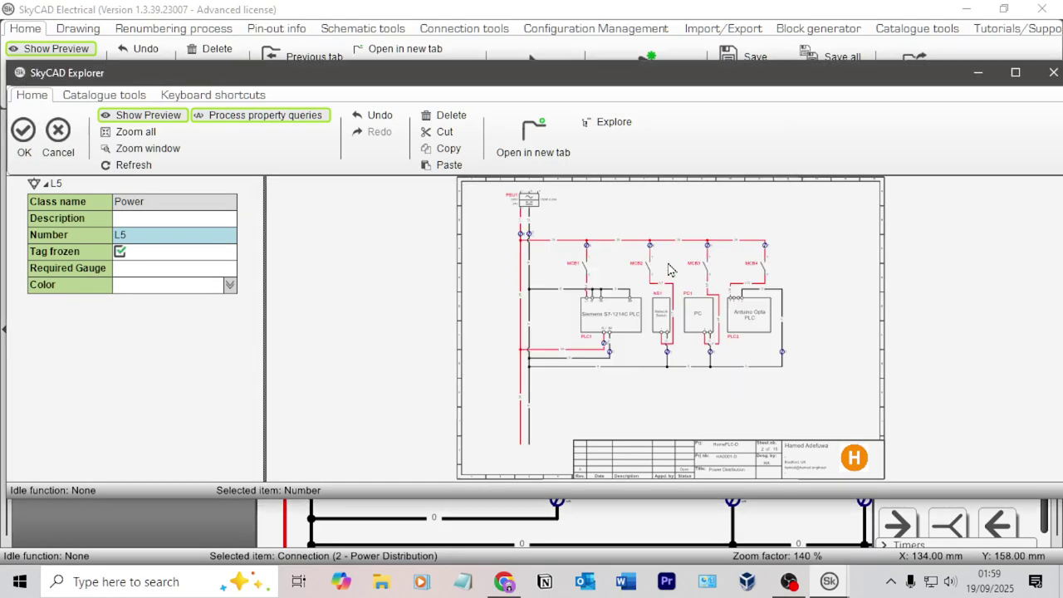
{"action": "left_click", "coordinate": [60, 133]}
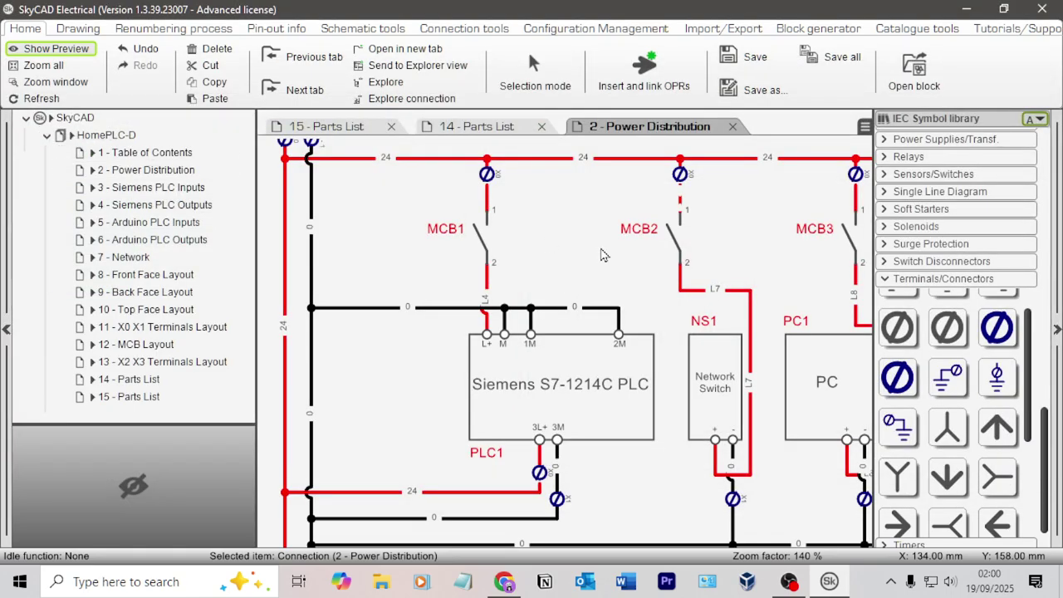
- Set the number of the wire from MCB2 to the NS1 network switch to L6, overwriting the existing assignment
{"action": "double_click", "coordinate": [757, 319]}
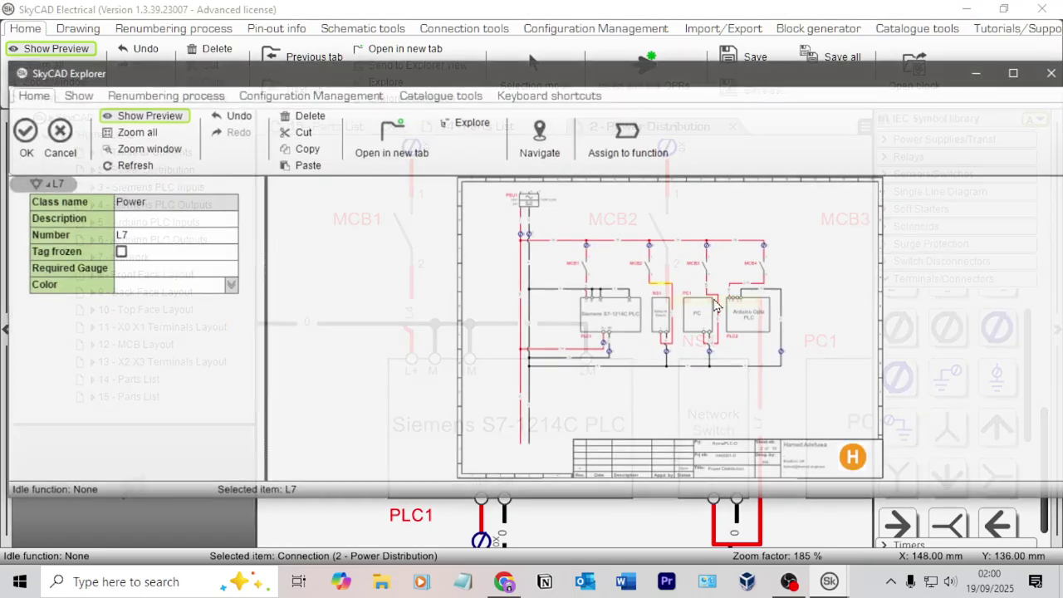
{"action": "left_click", "coordinate": [126, 236]}
{"action": "left_click", "coordinate": [130, 235]}
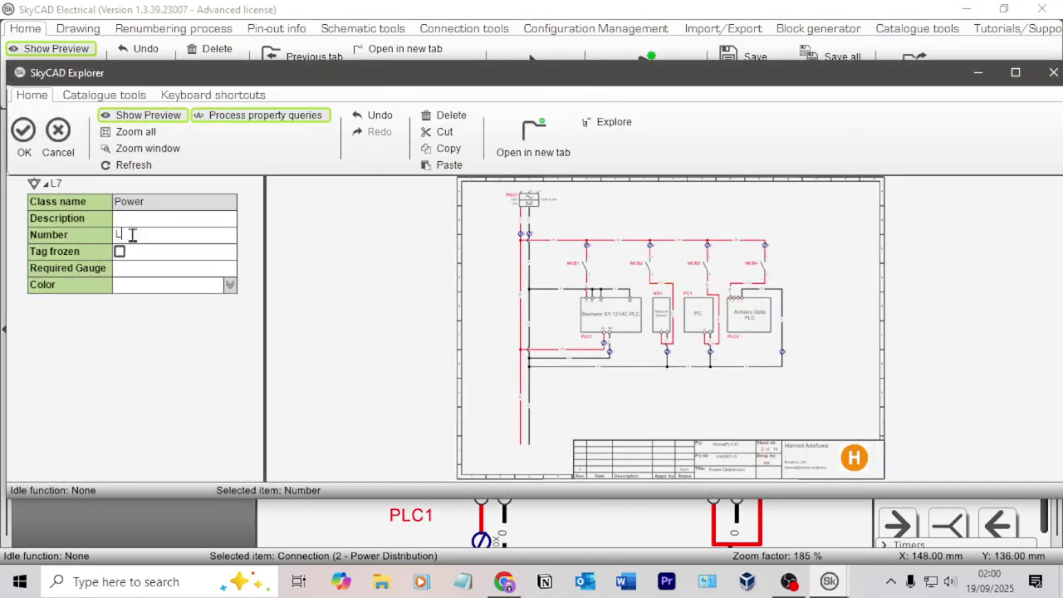
{"action": "type", "text": "6"}
{"action": "left_click", "coordinate": [23, 133]}
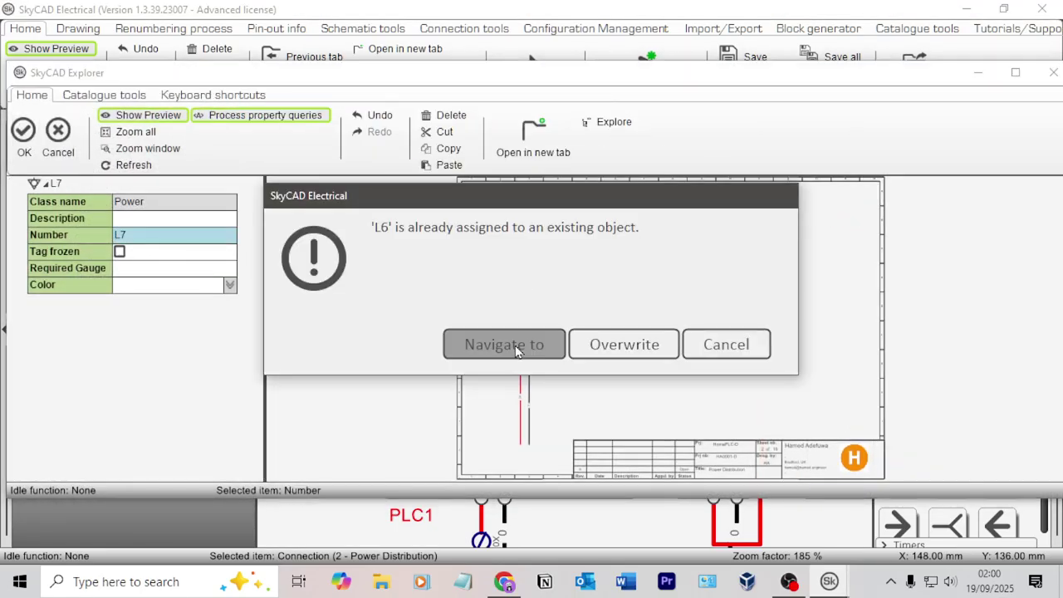
{"action": "left_click", "coordinate": [619, 347]}
{"action": "left_click", "coordinate": [722, 336]}
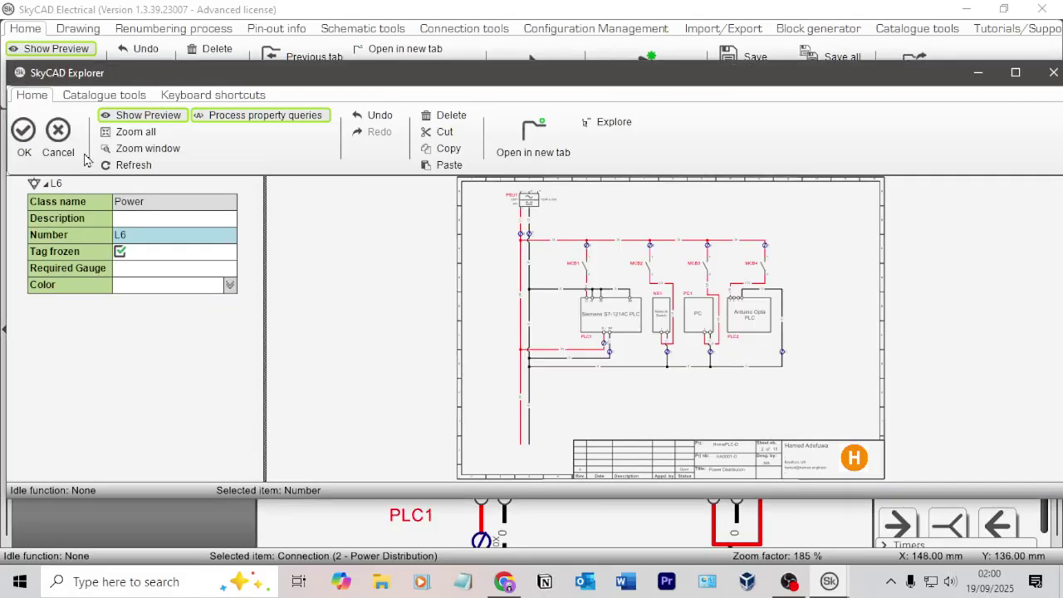
{"action": "left_click", "coordinate": [28, 134]}
{"action": "left_click", "coordinate": [703, 251]}
{"action": "scroll", "coordinate": [770, 254], "scroll_direction": "down", "scroll_amount": 2}
{"action": "middle_click_drag", "start_coordinate": [726, 247], "coordinate": [537, 287]}
{"action": "double_click", "coordinate": [629, 231]}
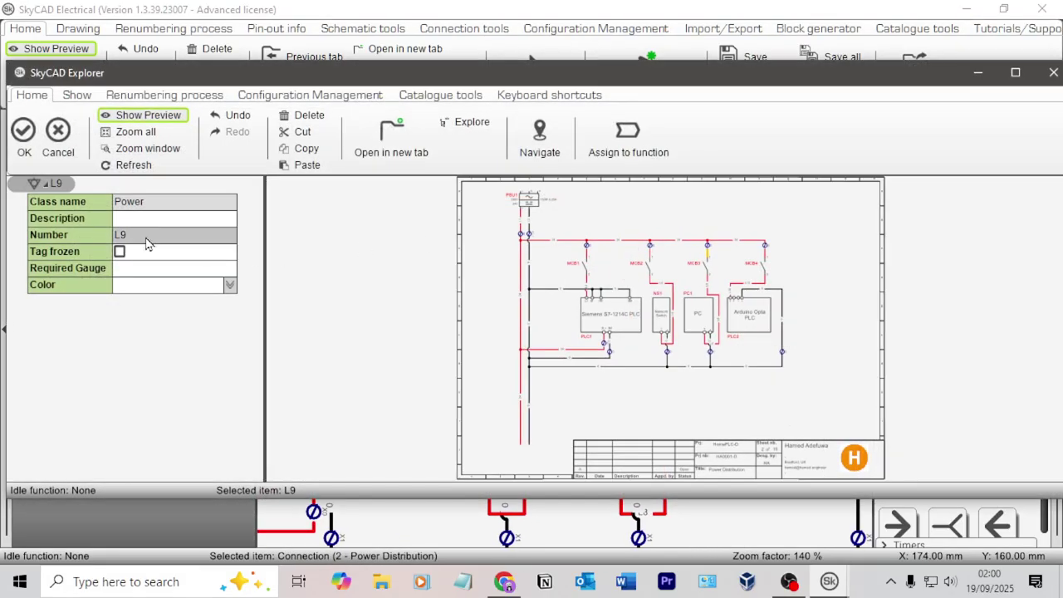
{"action": "left_click", "coordinate": [143, 236]}
{"action": "left_click", "coordinate": [143, 234]}
{"action": "left_click", "coordinate": [60, 139]}
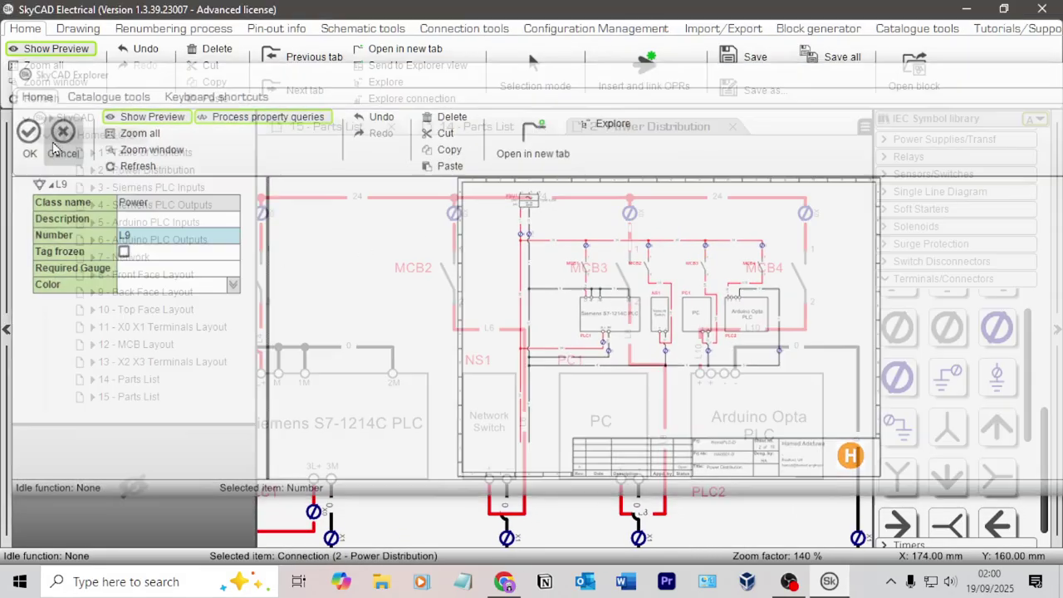
{"action": "scroll", "coordinate": [453, 253], "scroll_direction": "down", "scroll_amount": 2}
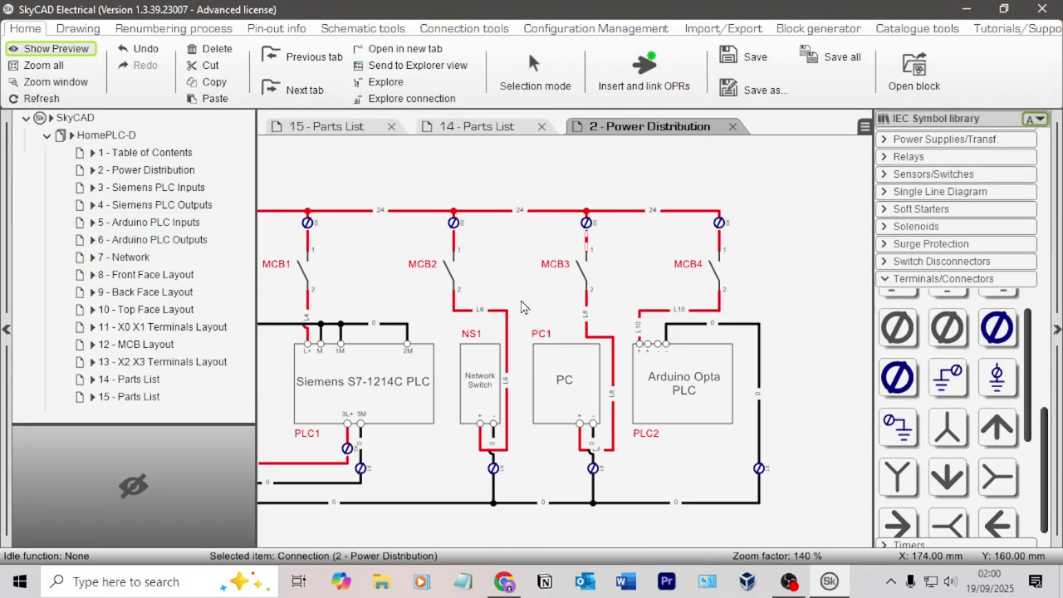
{"action": "double_click", "coordinate": [586, 243]}
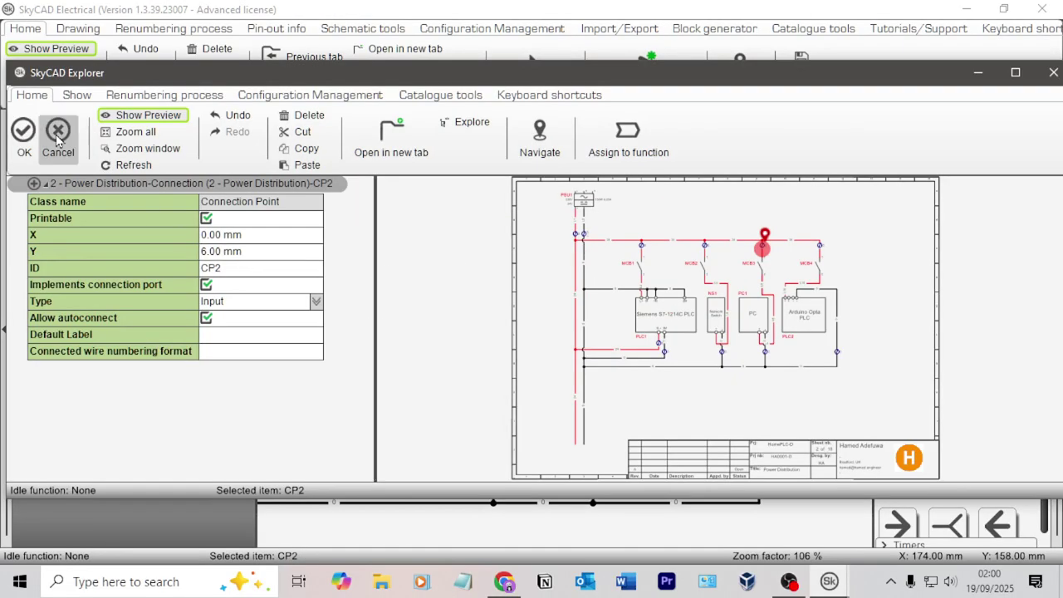
{"action": "left_click", "coordinate": [59, 133]}
- Set the number of the wire between the X0 terminal and MCB3 to L7, overwriting the existing assignment
{"action": "scroll", "coordinate": [541, 278], "scroll_direction": "up", "scroll_amount": 3}
{"action": "double_click", "coordinate": [541, 278]}
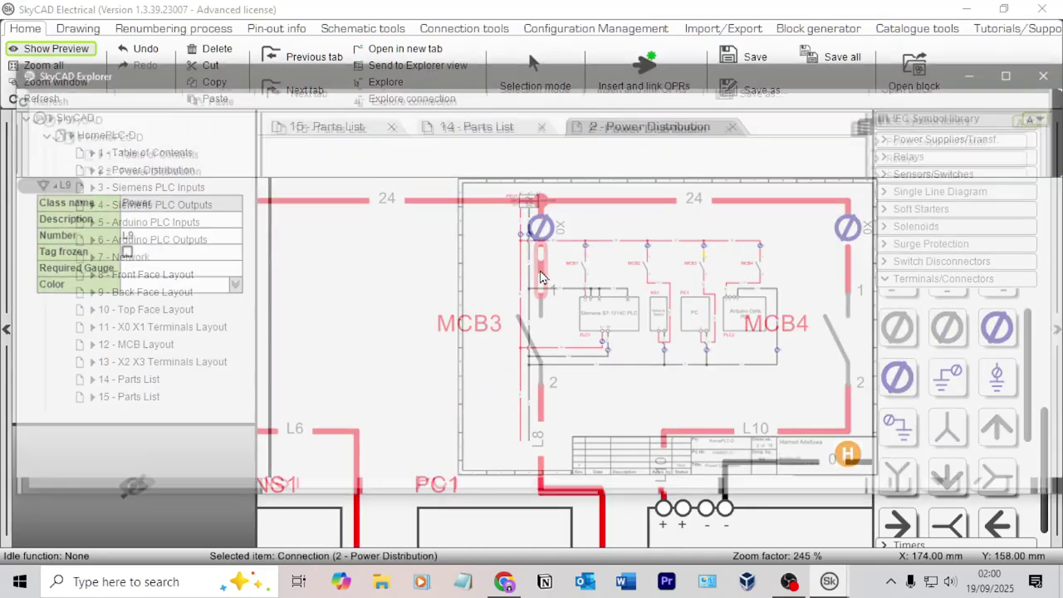
{"action": "left_click", "coordinate": [137, 234]}
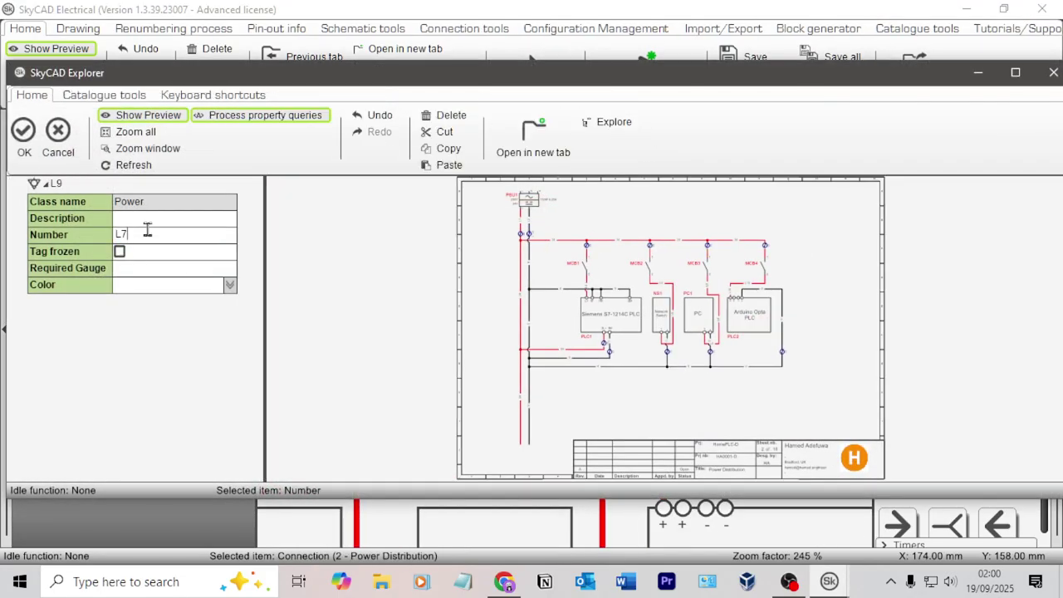
{"action": "type", "text": "L7"}
{"action": "left_click", "coordinate": [25, 133]}
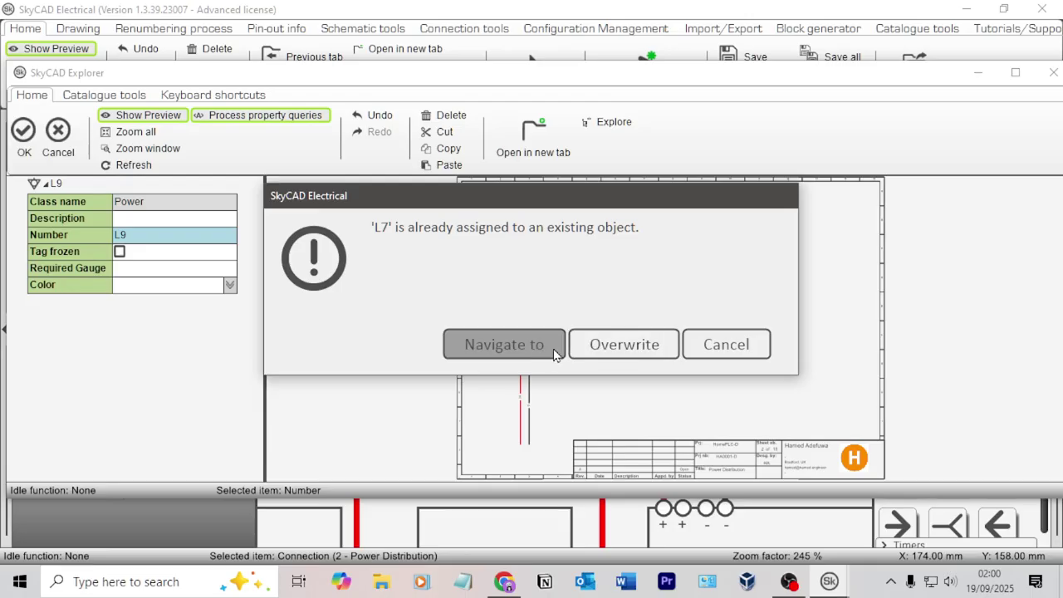
{"action": "left_click", "coordinate": [607, 350]}
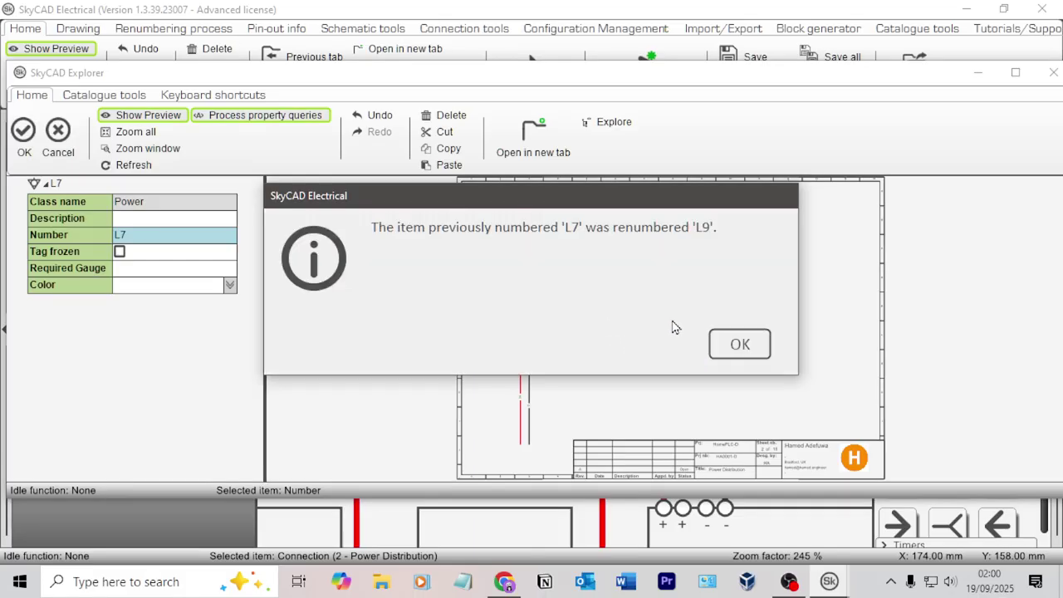
{"action": "left_click", "coordinate": [740, 349]}
{"action": "left_click", "coordinate": [24, 135]}
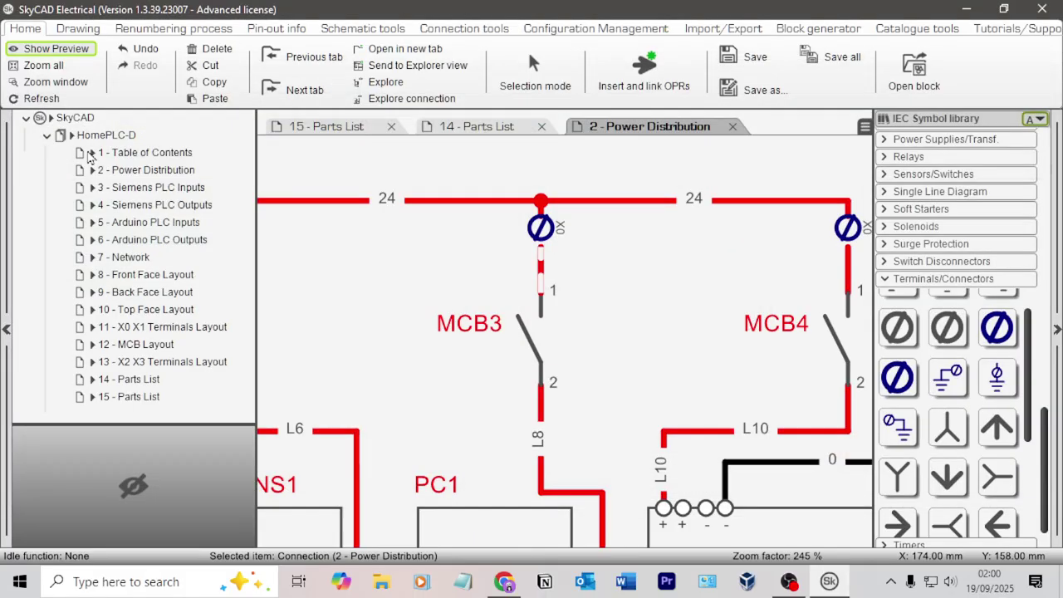
- Set the number of the wire between the X0 terminal and MCB4 to L9, overwriting the existing assignment
{"action": "scroll", "coordinate": [579, 336], "scroll_direction": "down", "scroll_amount": 2}
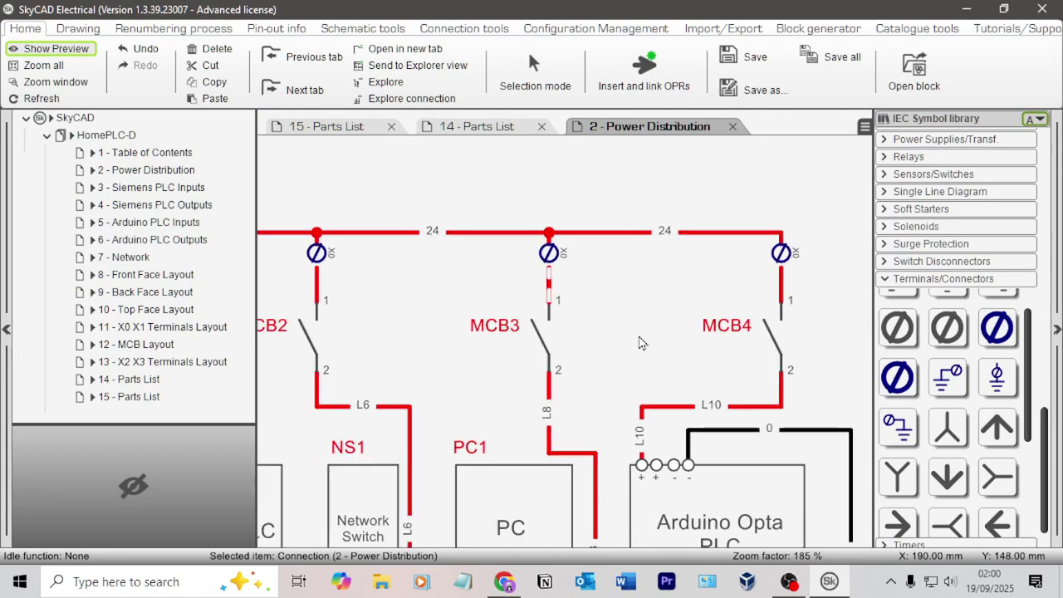
{"action": "double_click", "coordinate": [780, 278]}
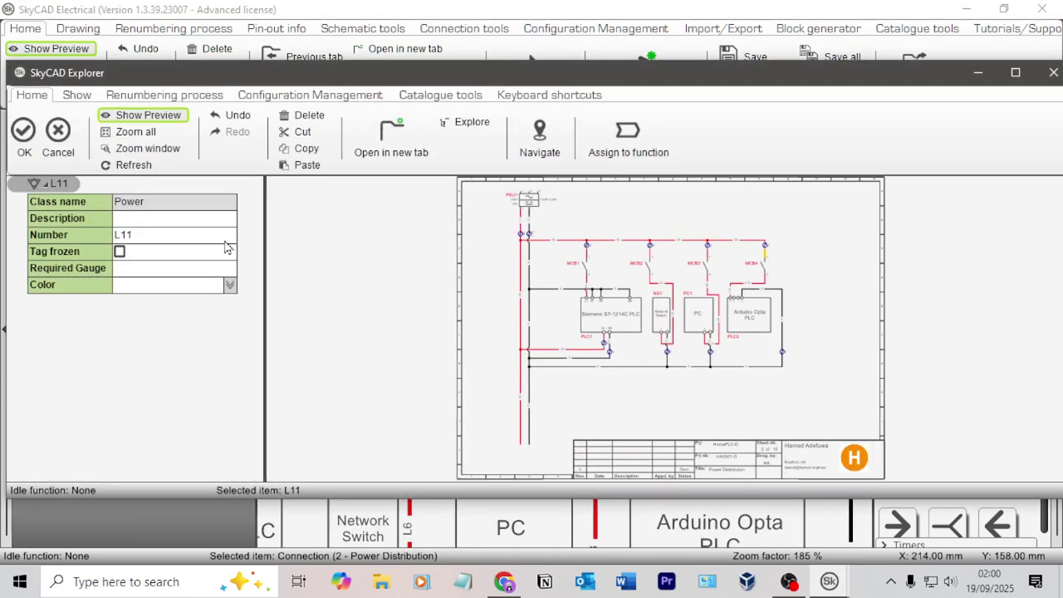
{"action": "left_click", "coordinate": [151, 236]}
{"action": "left_click", "coordinate": [156, 231]}
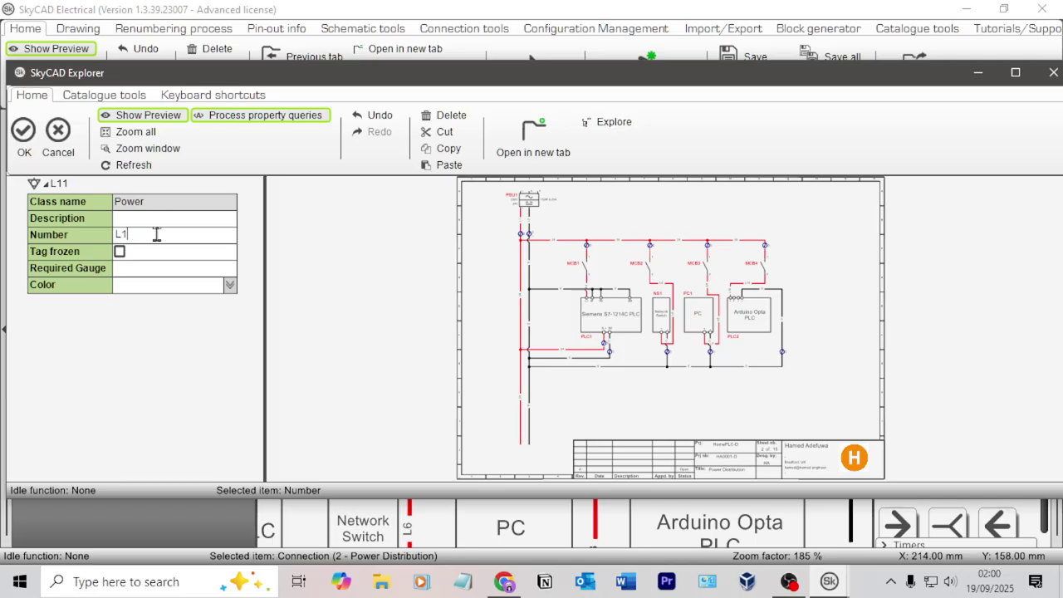
{"action": "type", "text": "9"}
{"action": "left_click", "coordinate": [23, 133]}
{"action": "left_click", "coordinate": [615, 344]}
{"action": "left_click", "coordinate": [736, 346]}
{"action": "left_click", "coordinate": [33, 152]}
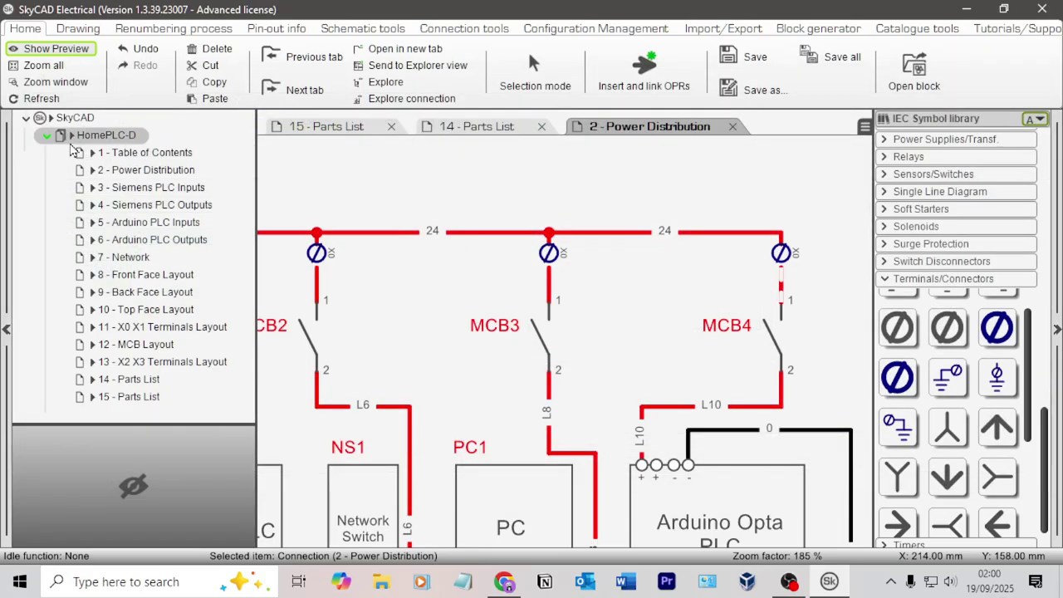
- Run the wire renumbering process from the 2 - Power Distribution sheet
{"action": "scroll", "coordinate": [689, 213], "scroll_direction": "down", "scroll_amount": 3}
{"action": "scroll", "coordinate": [689, 207], "scroll_direction": "down", "scroll_amount": 3}
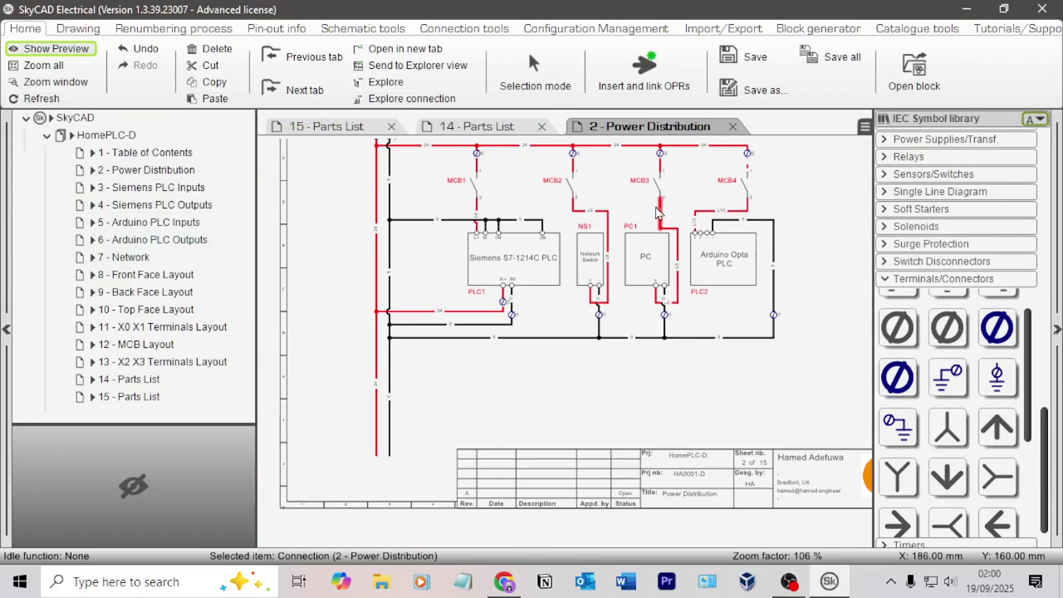
{"action": "left_click", "coordinate": [609, 186]}
{"action": "middle_click_drag", "start_coordinate": [610, 186], "coordinate": [621, 239]}
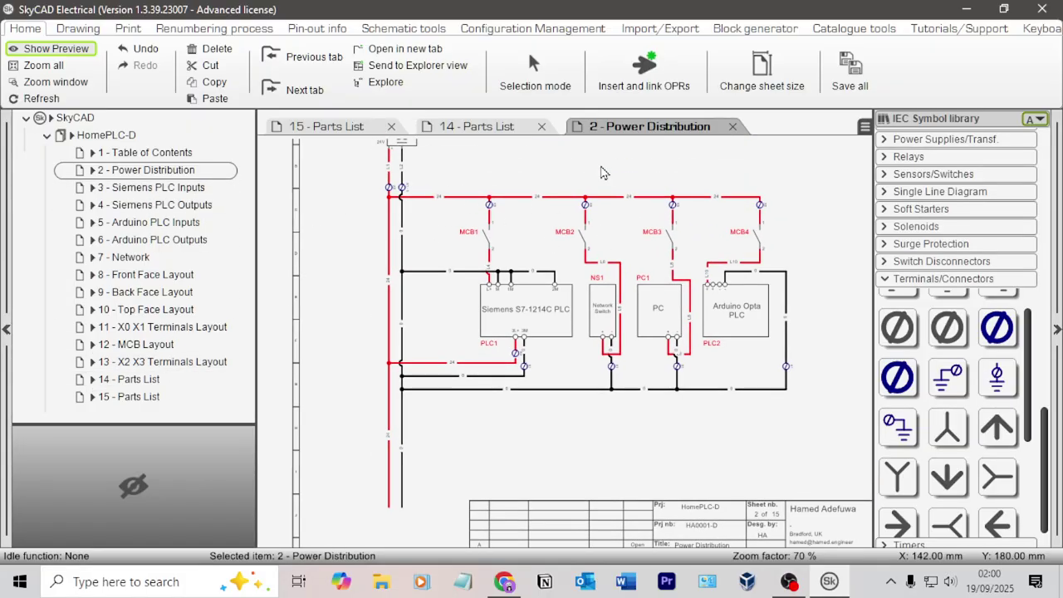
{"action": "scroll", "coordinate": [592, 183], "scroll_direction": "up", "scroll_amount": 2}
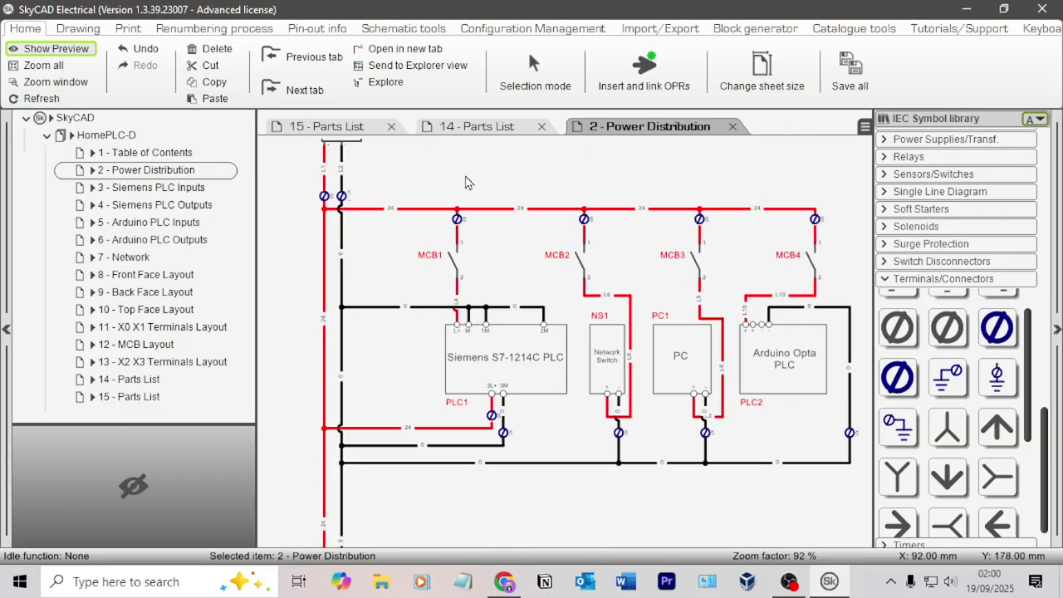
{"action": "left_click", "coordinate": [220, 29]}
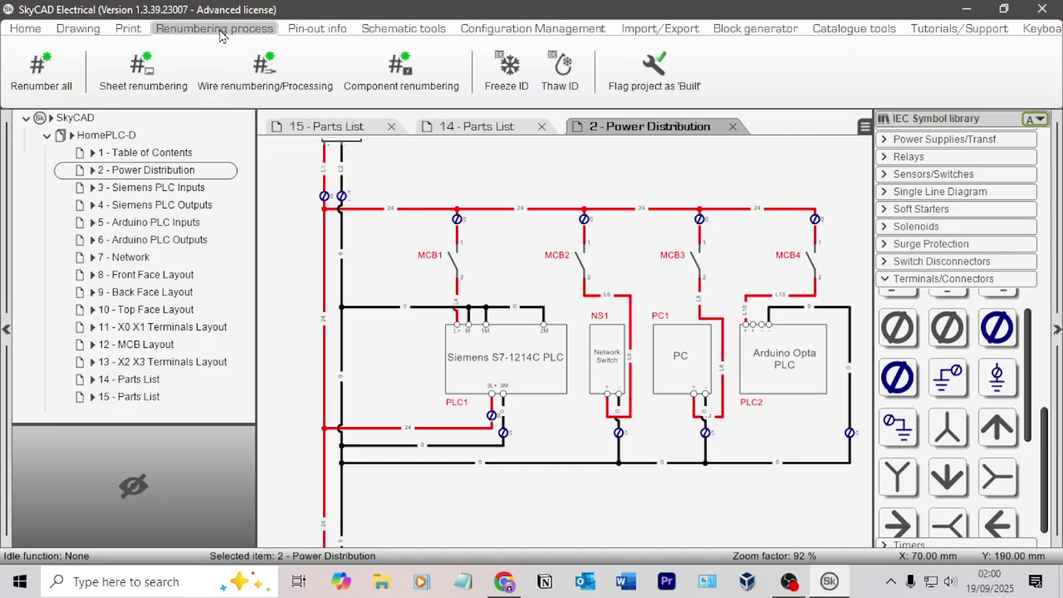
{"action": "left_click", "coordinate": [252, 90]}
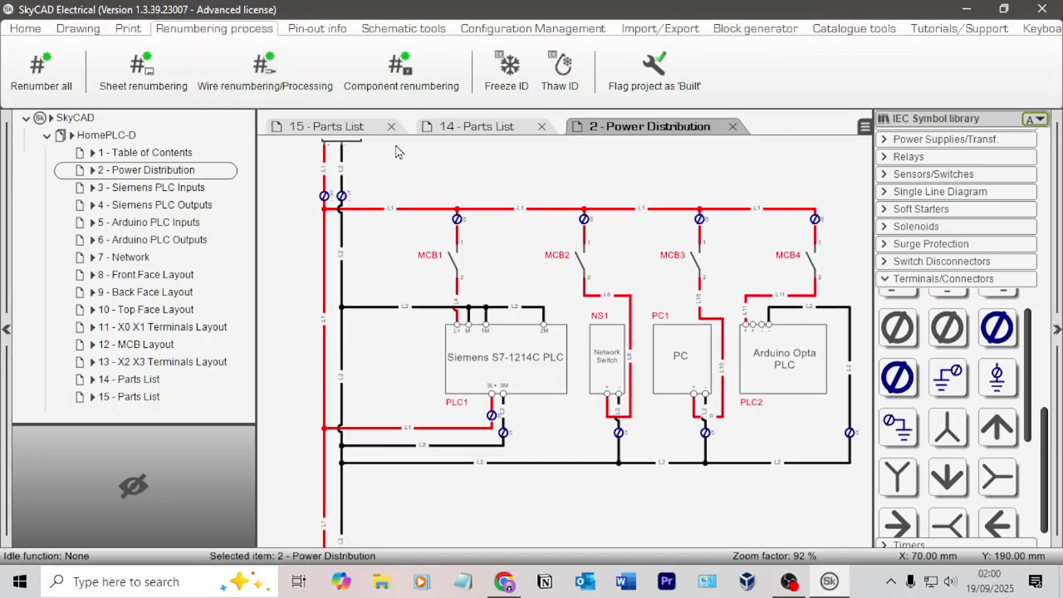
- Check the number properties of the short wires above MCB1, MCB2 and MCB3, closing each without changes
{"action": "scroll", "coordinate": [543, 217], "scroll_direction": "up", "scroll_amount": 2}
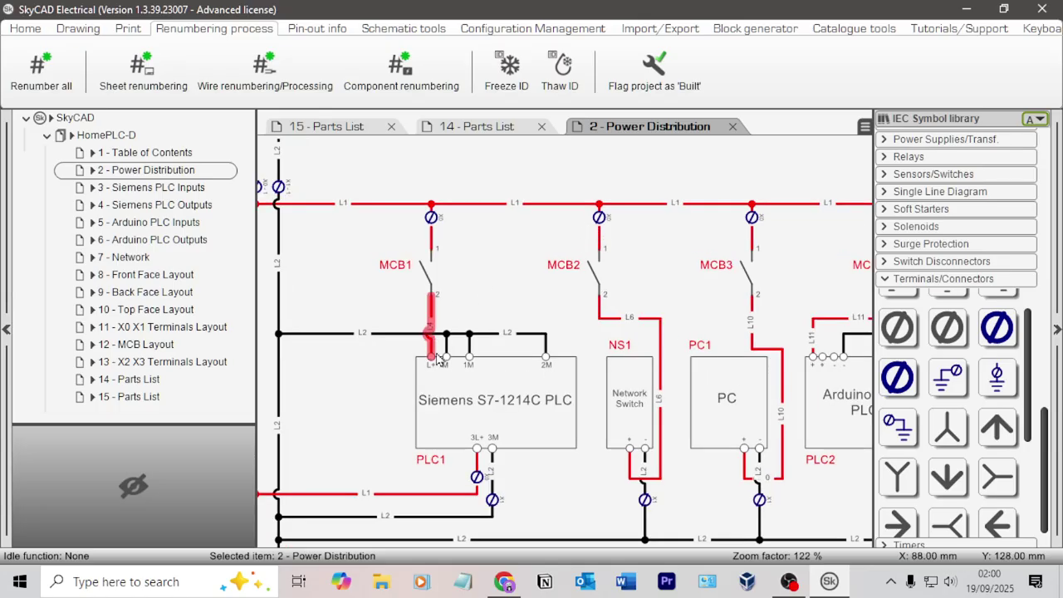
{"action": "scroll", "coordinate": [573, 443], "scroll_direction": "down", "scroll_amount": 3}
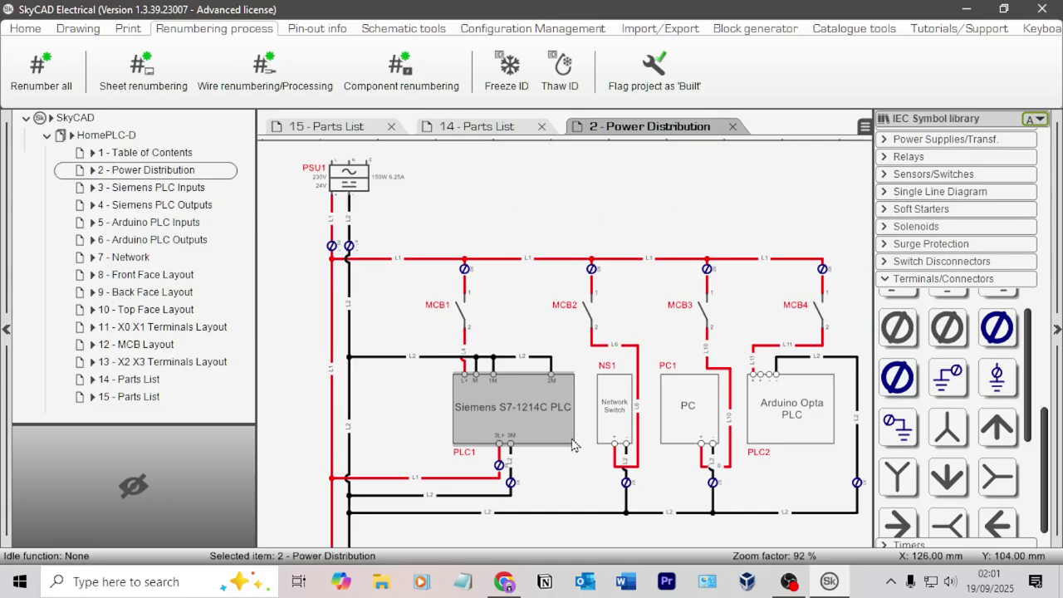
{"action": "scroll", "coordinate": [574, 443], "scroll_direction": "up", "scroll_amount": 3}
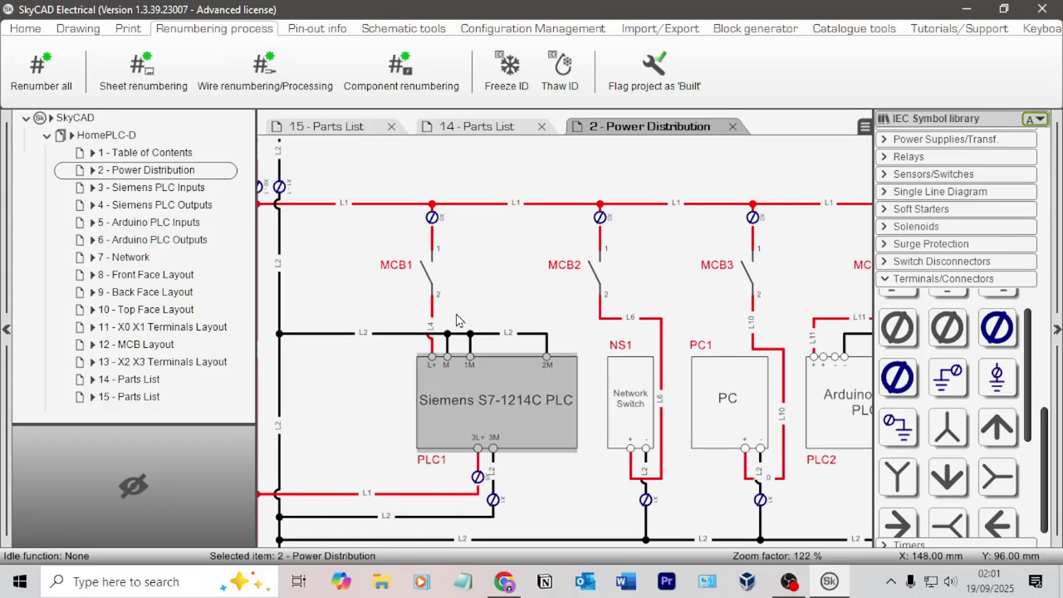
{"action": "double_click", "coordinate": [433, 240]}
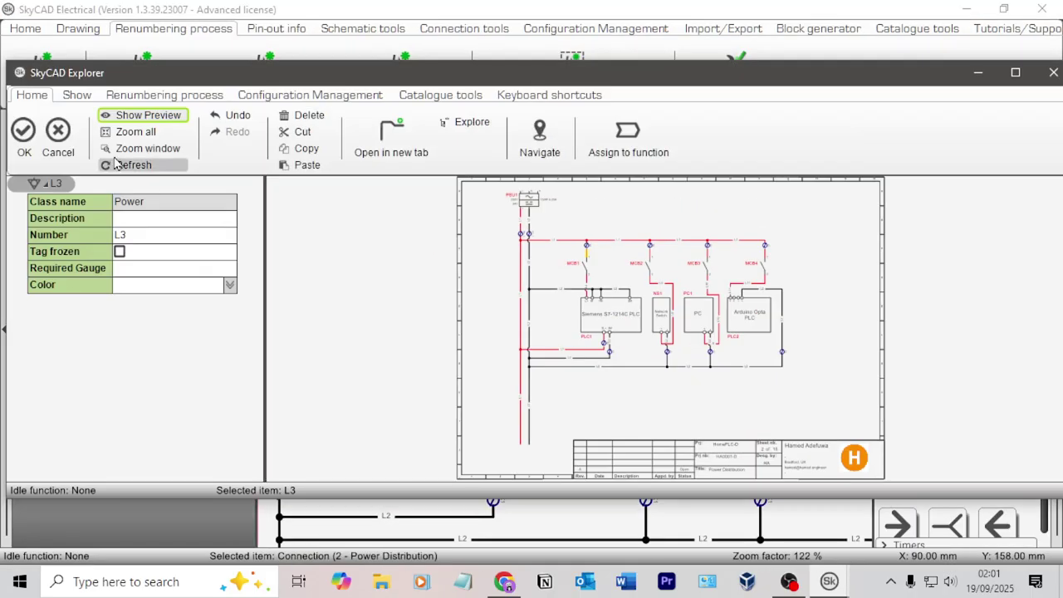
{"action": "left_click", "coordinate": [57, 134]}
{"action": "double_click", "coordinate": [597, 242]}
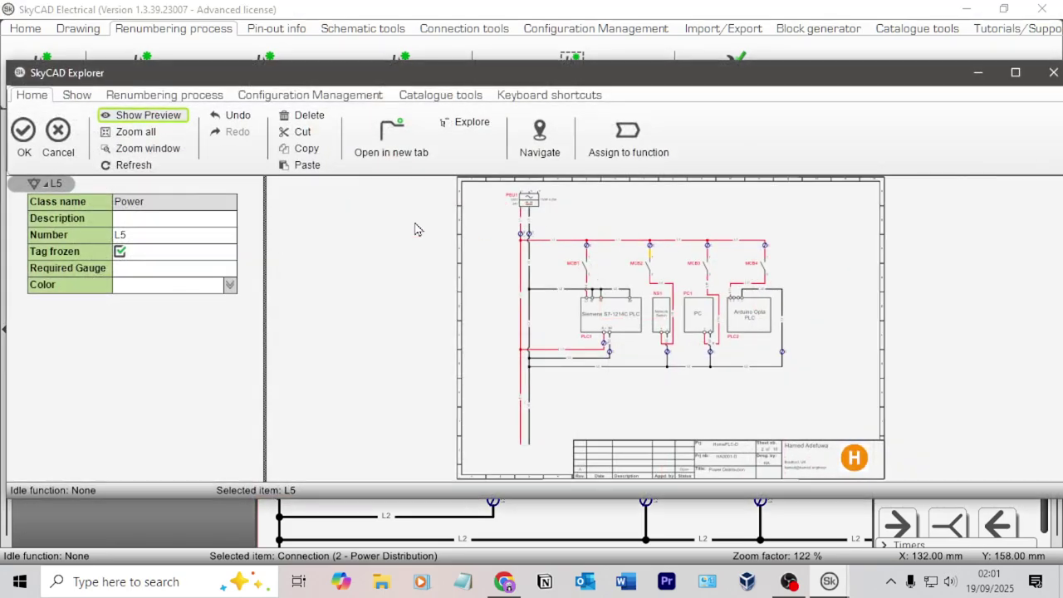
{"action": "left_click", "coordinate": [58, 138]}
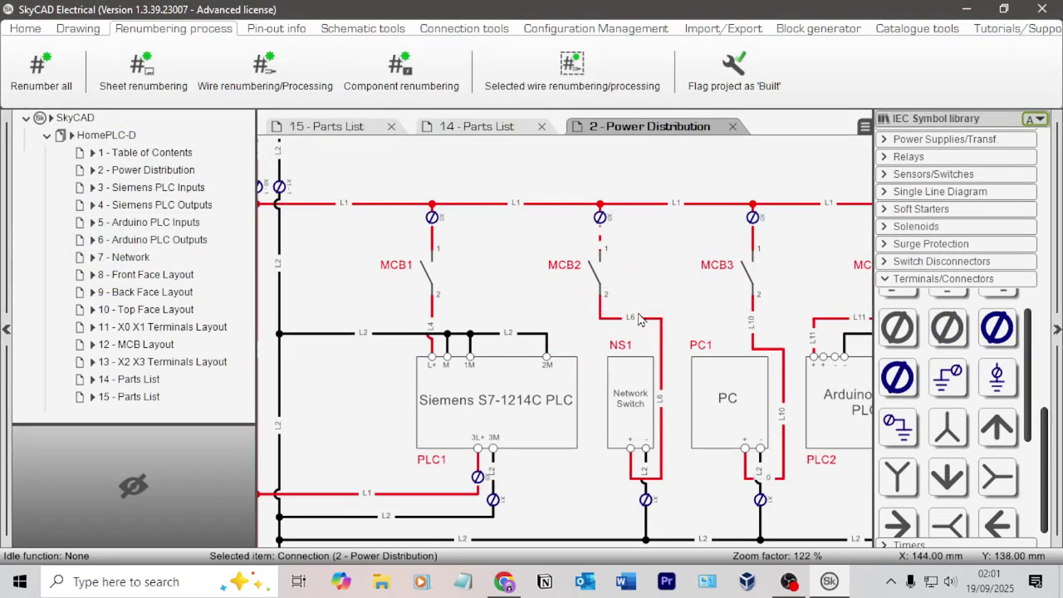
{"action": "middle_click_drag", "start_coordinate": [733, 299], "coordinate": [538, 299]}
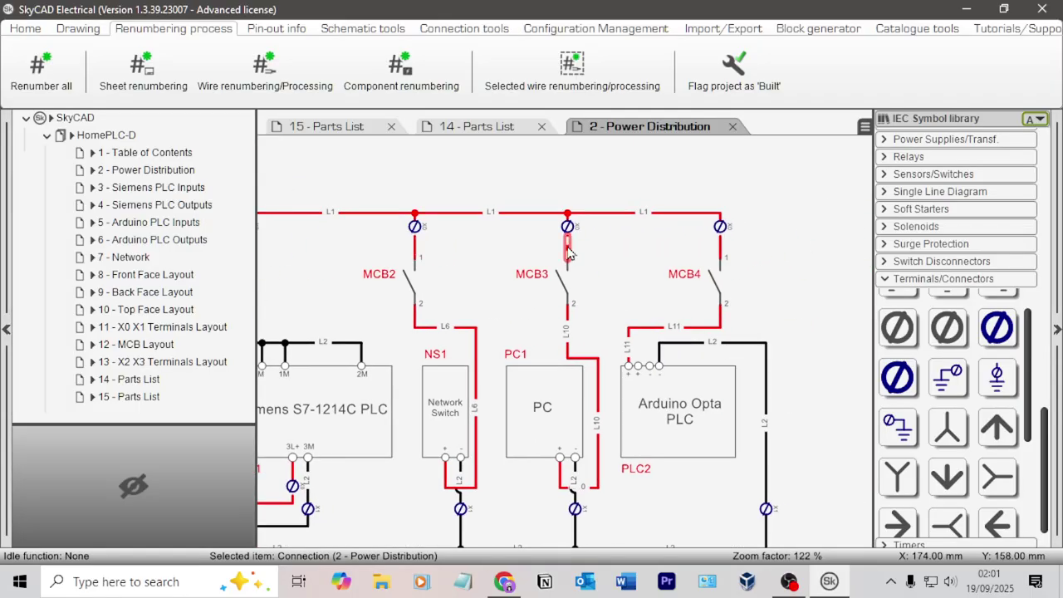
{"action": "double_click", "coordinate": [568, 241]}
{"action": "left_click", "coordinate": [58, 137]}
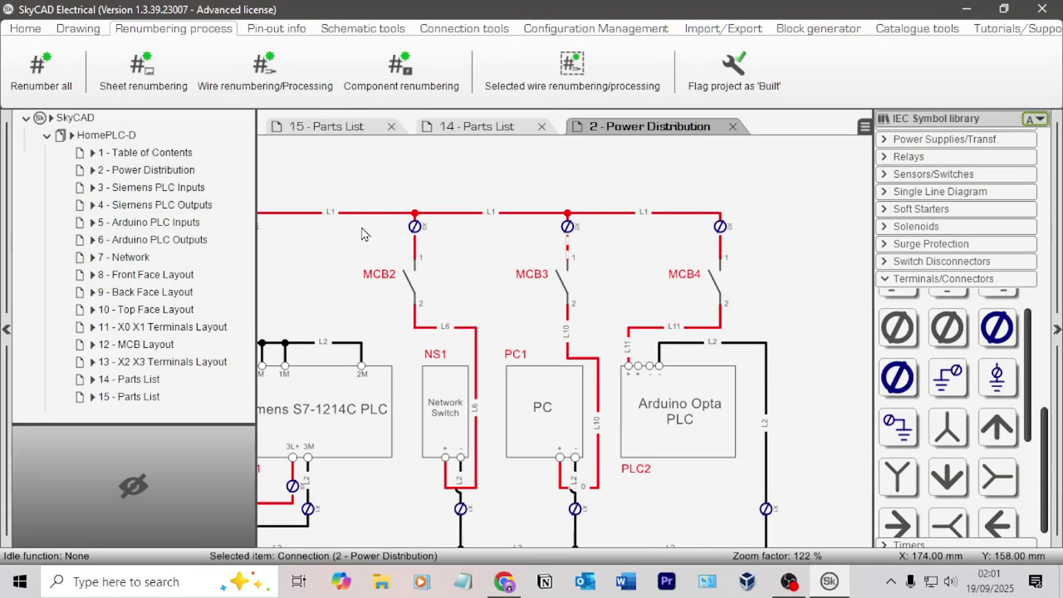
- Try to set the number of the wire below MCB3 to L8
{"action": "double_click", "coordinate": [570, 347]}
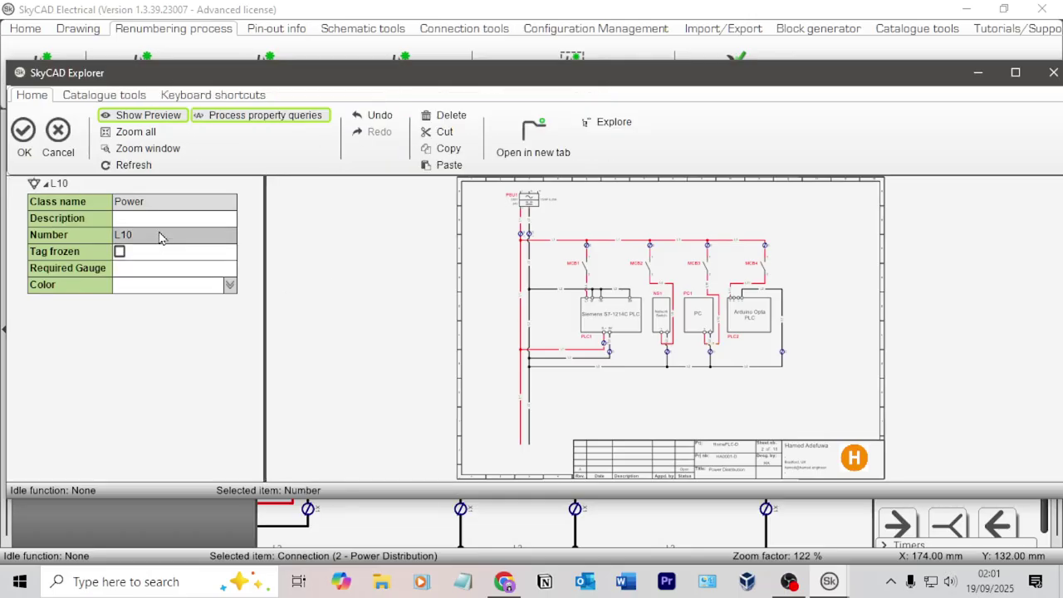
{"action": "left_click", "coordinate": [159, 235]}
{"action": "type", "text": "8"}
{"action": "left_click", "coordinate": [30, 132]}
{"action": "left_click", "coordinate": [521, 347]}
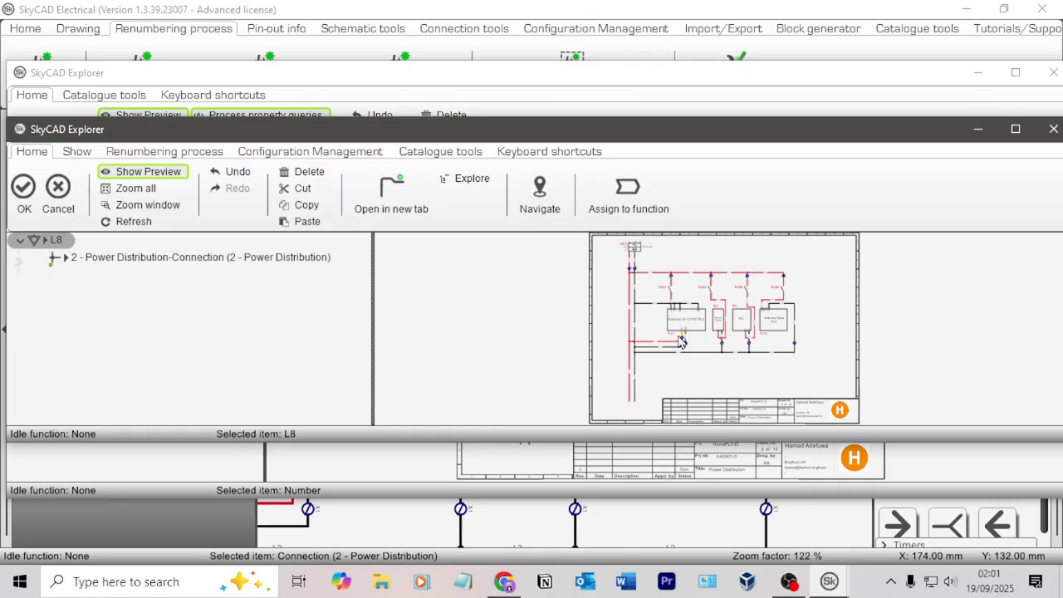
{"action": "left_click", "coordinate": [58, 191]}
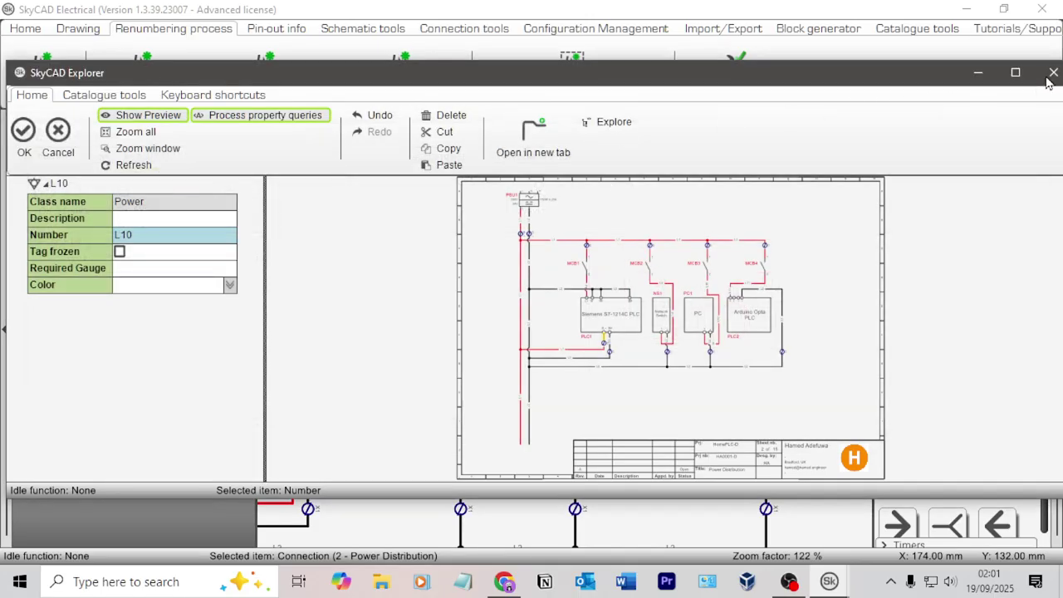
{"action": "left_click", "coordinate": [58, 133]}
- Examine the wires at PLC1's 3L+ pin and above the breakers, and check the number properties of the short wire above MCB1
{"action": "scroll", "coordinate": [678, 332], "scroll_direction": "up", "scroll_amount": 5}
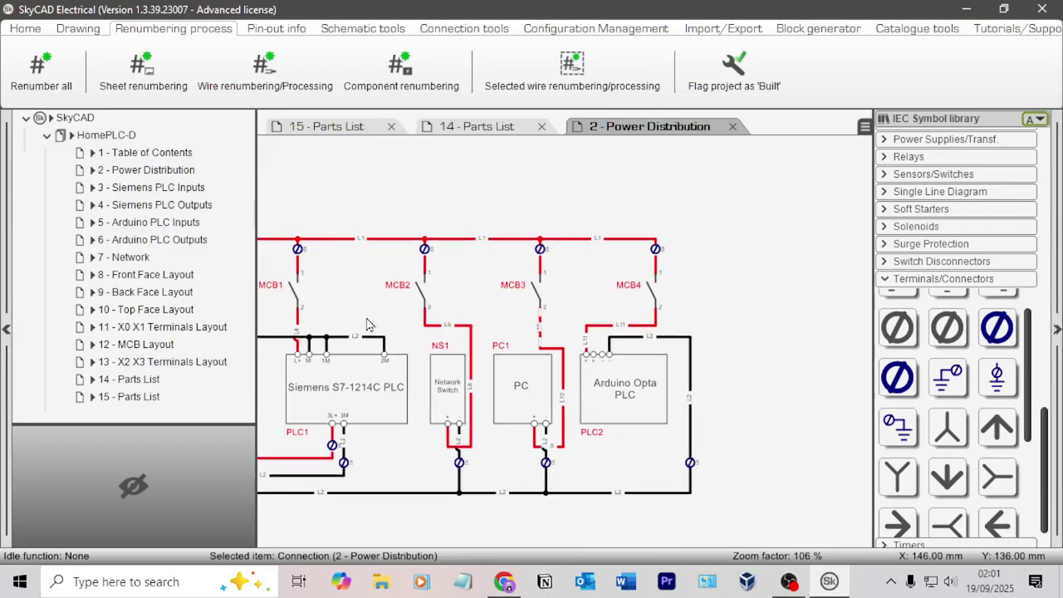
{"action": "scroll", "coordinate": [678, 332], "scroll_direction": "up", "scroll_amount": 3}
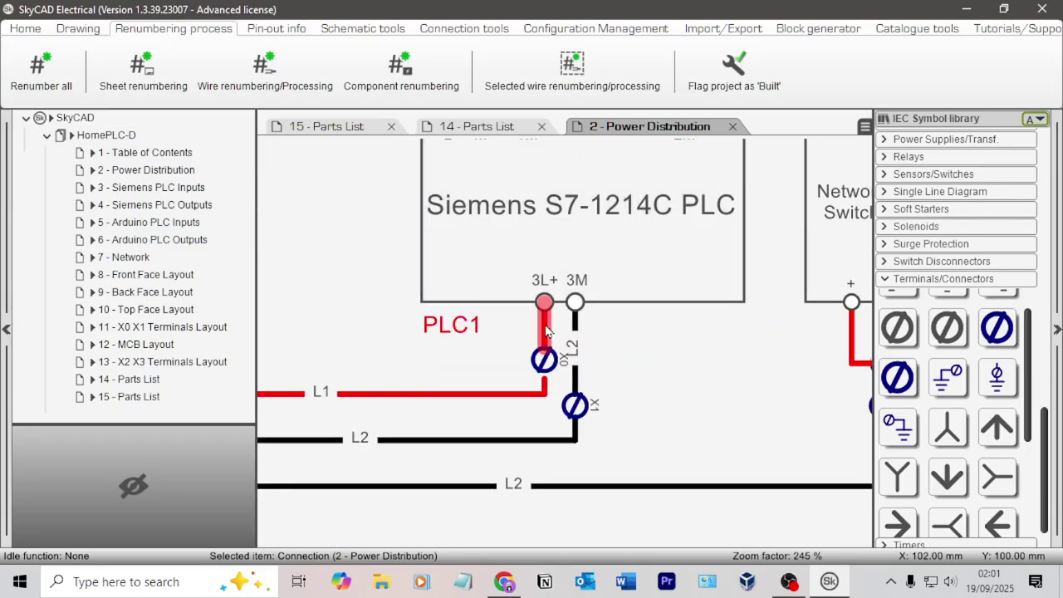
{"action": "scroll", "coordinate": [545, 331], "scroll_direction": "down", "scroll_amount": 8}
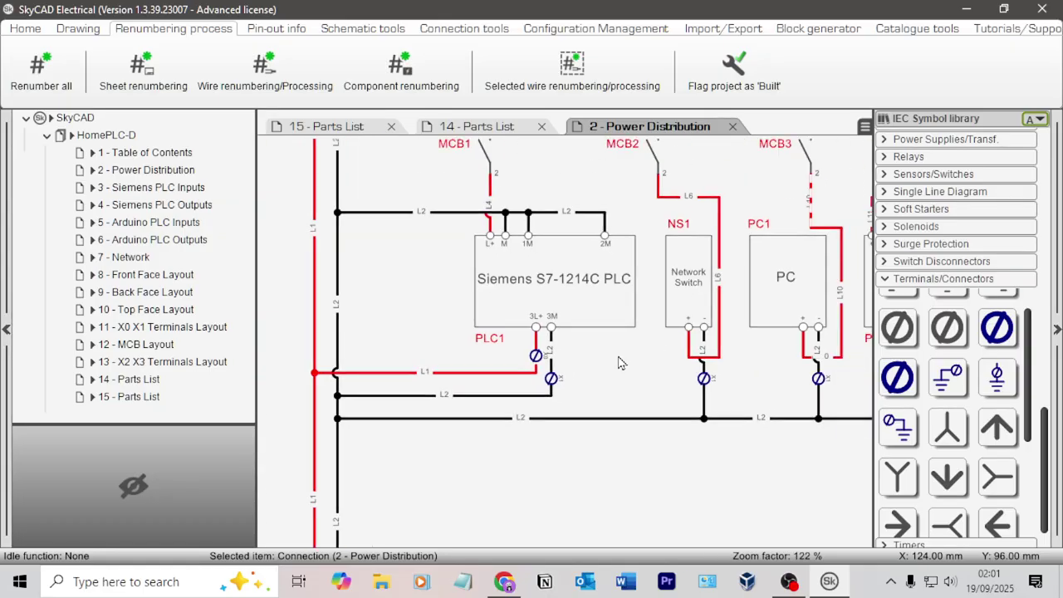
{"action": "middle_click_drag", "start_coordinate": [540, 400], "coordinate": [637, 371]}
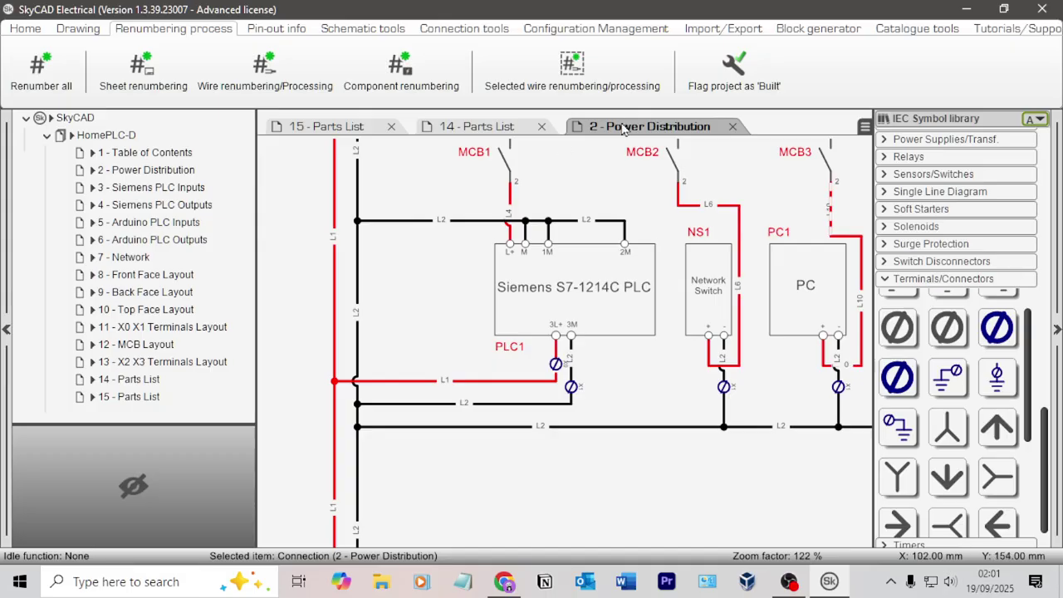
{"action": "middle_click_drag", "start_coordinate": [614, 198], "coordinate": [590, 289]}
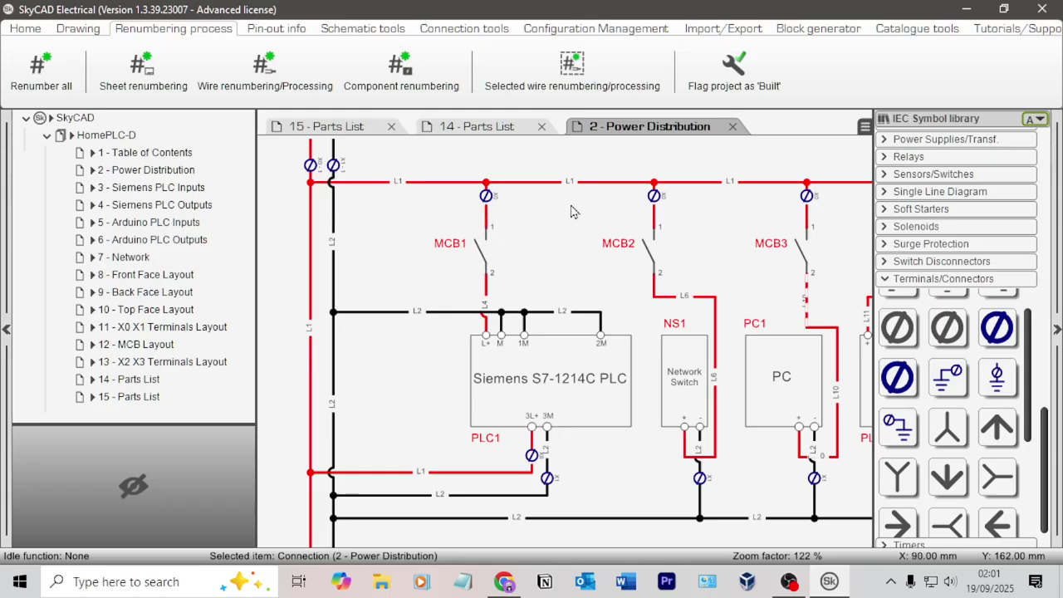
{"action": "scroll", "coordinate": [485, 203], "scroll_direction": "down", "scroll_amount": 2}
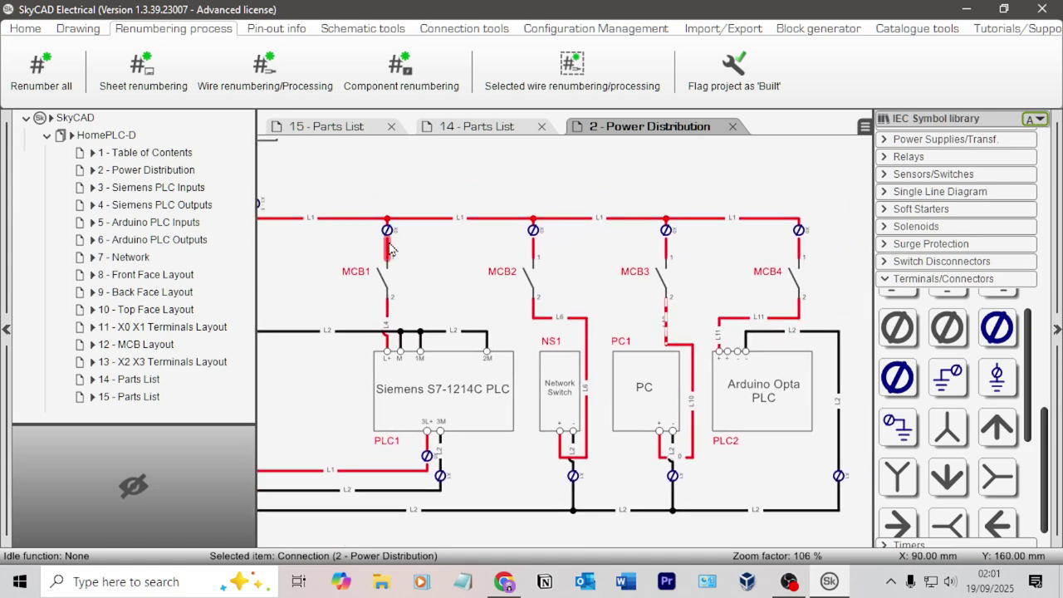
{"action": "middle_click_drag", "start_coordinate": [394, 251], "coordinate": [486, 224]}
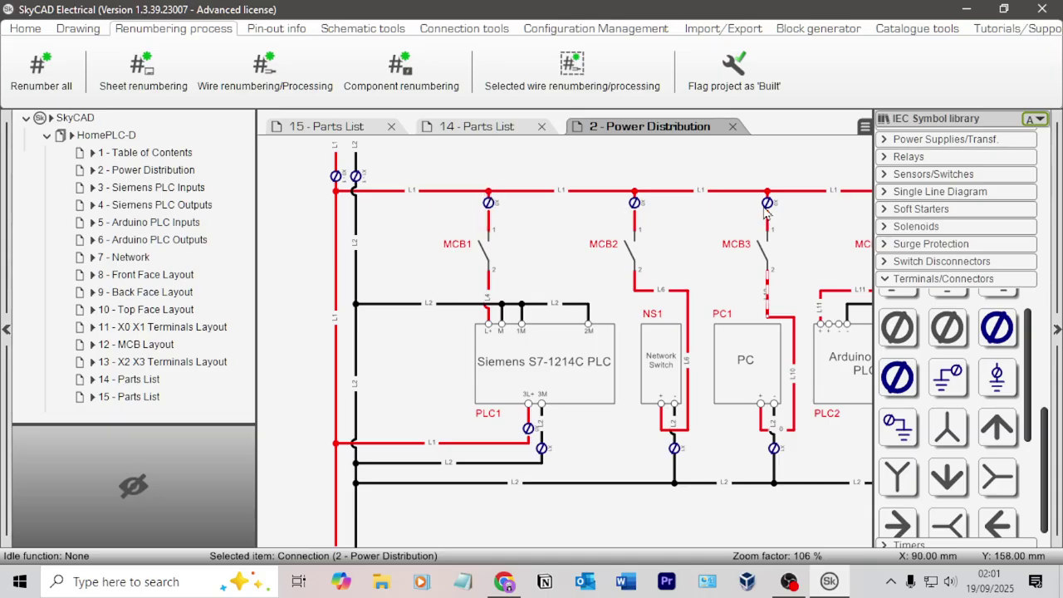
{"action": "scroll", "coordinate": [529, 415], "scroll_direction": "up", "scroll_amount": 8}
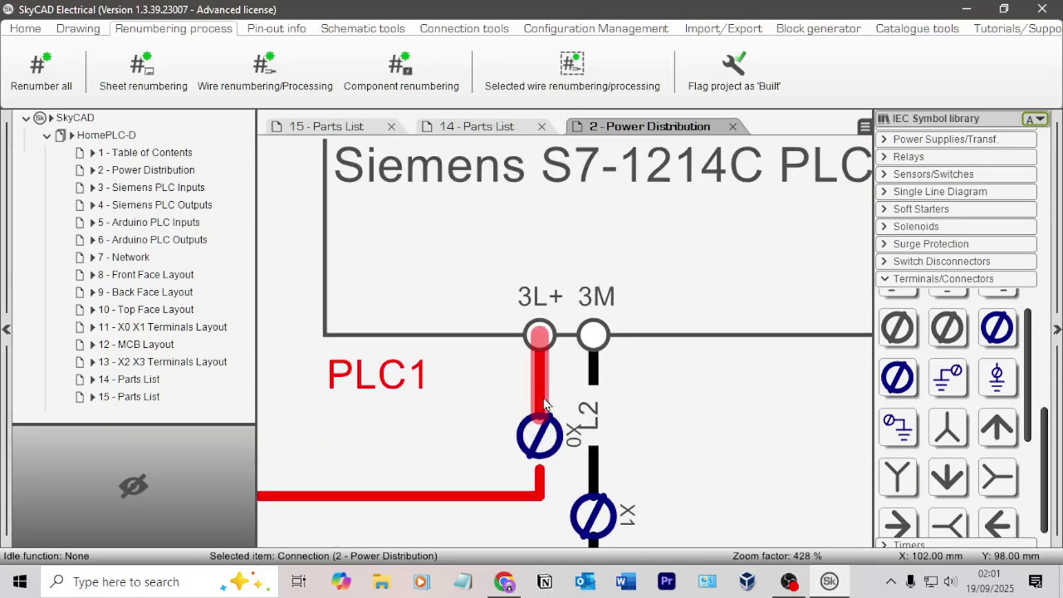
{"action": "scroll", "coordinate": [540, 380], "scroll_direction": "down", "scroll_amount": 5}
{"action": "middle_click_drag", "start_coordinate": [564, 235], "coordinate": [576, 329]}
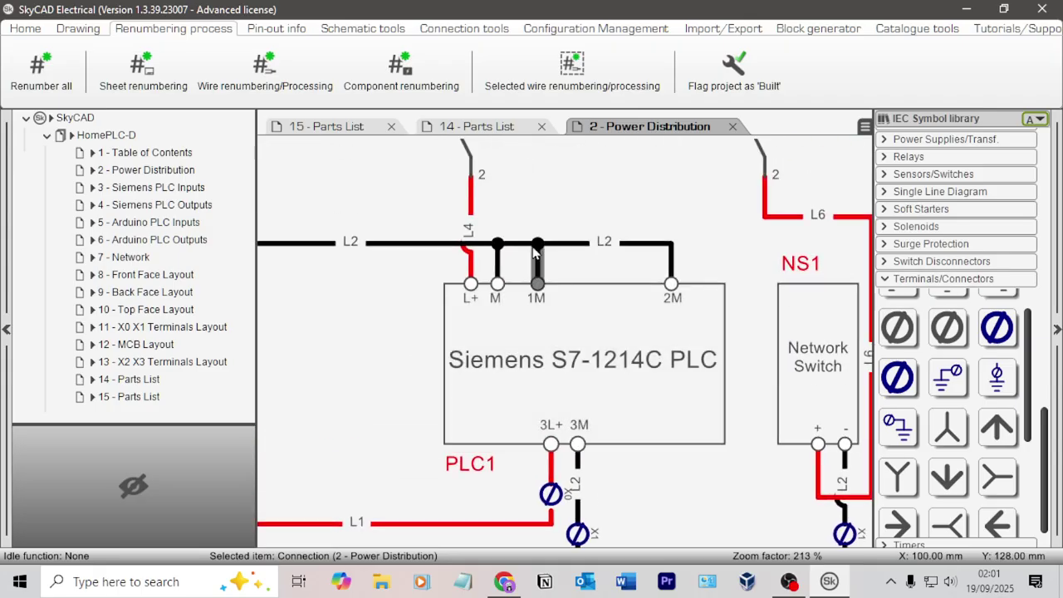
{"action": "middle_click_drag", "start_coordinate": [574, 202], "coordinate": [609, 304]}
{"action": "middle_click_drag", "start_coordinate": [541, 178], "coordinate": [558, 235]}
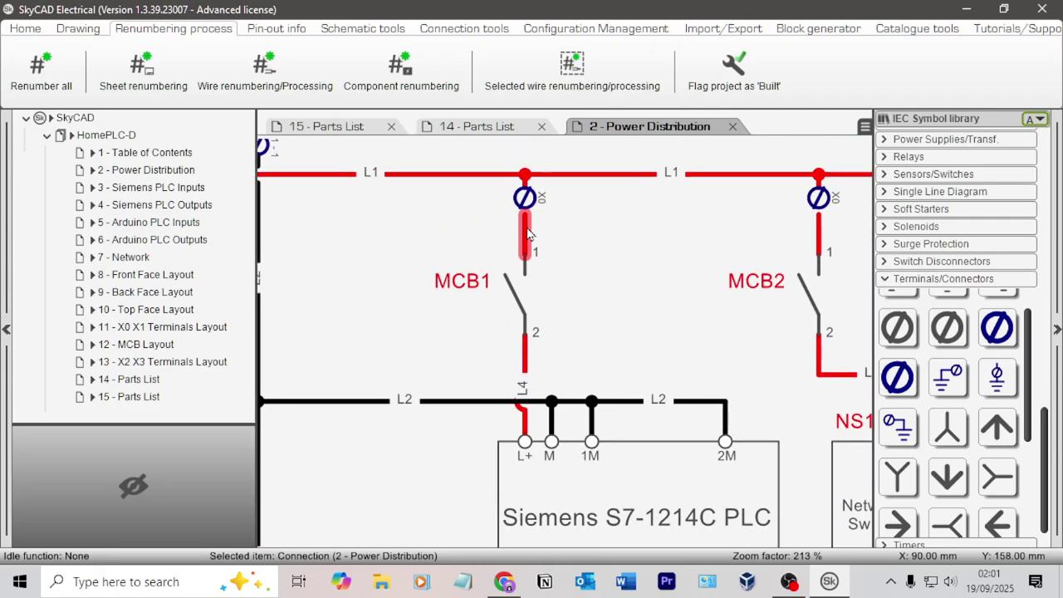
{"action": "double_click", "coordinate": [526, 233]}
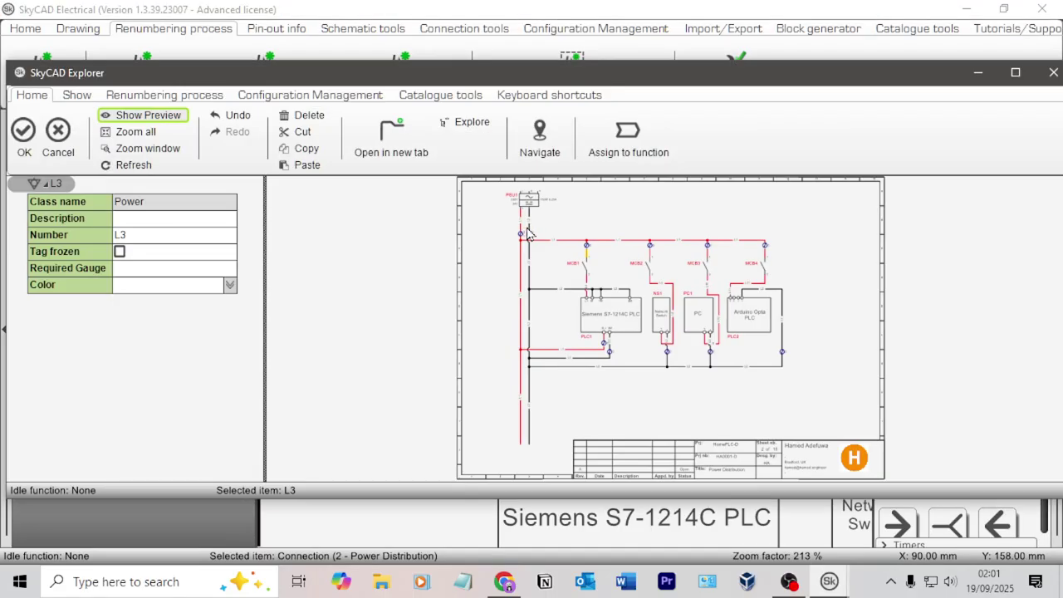
{"action": "left_click", "coordinate": [59, 131]}
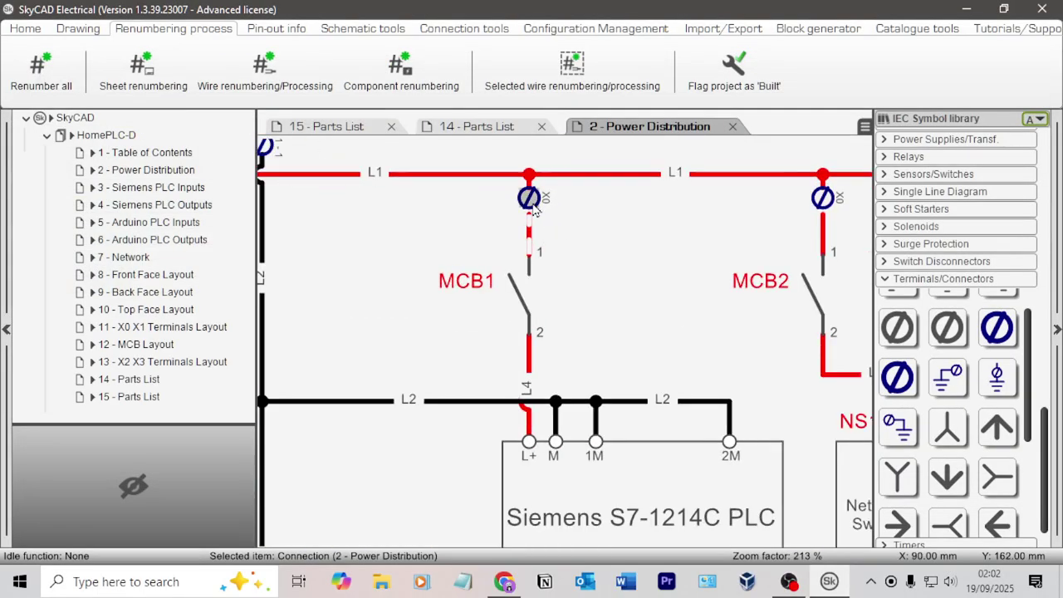
- Examine the X0 terminals above the breakers and at PLC1's 3L+ pin, comparing them with the terminals under the power supply
{"action": "scroll", "coordinate": [572, 227], "scroll_direction": "down", "scroll_amount": 3}
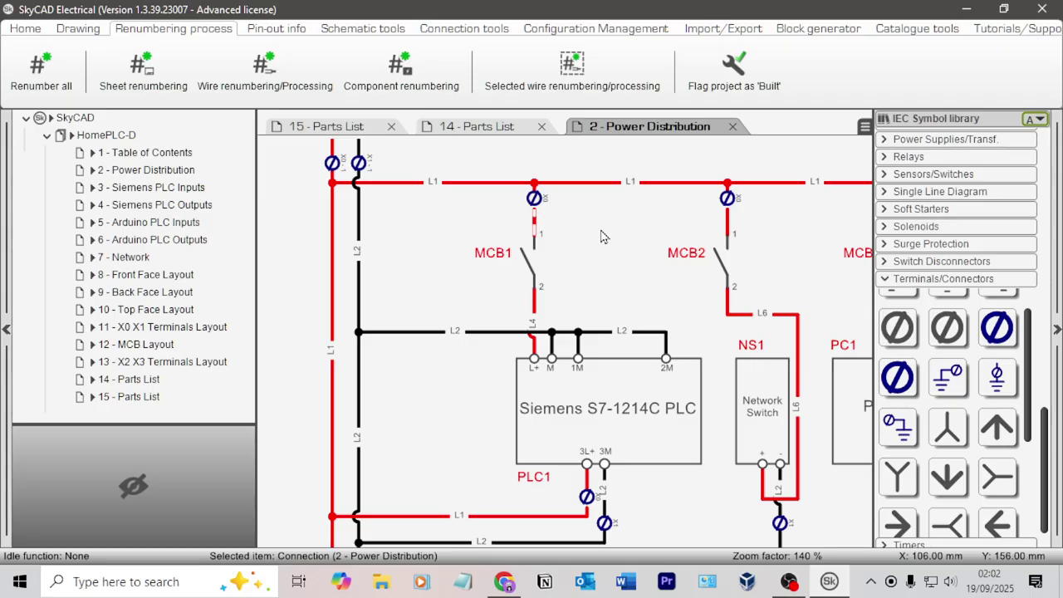
{"action": "scroll", "coordinate": [644, 251], "scroll_direction": "down", "scroll_amount": 2}
{"action": "middle_click_drag", "start_coordinate": [619, 236], "coordinate": [571, 265]}
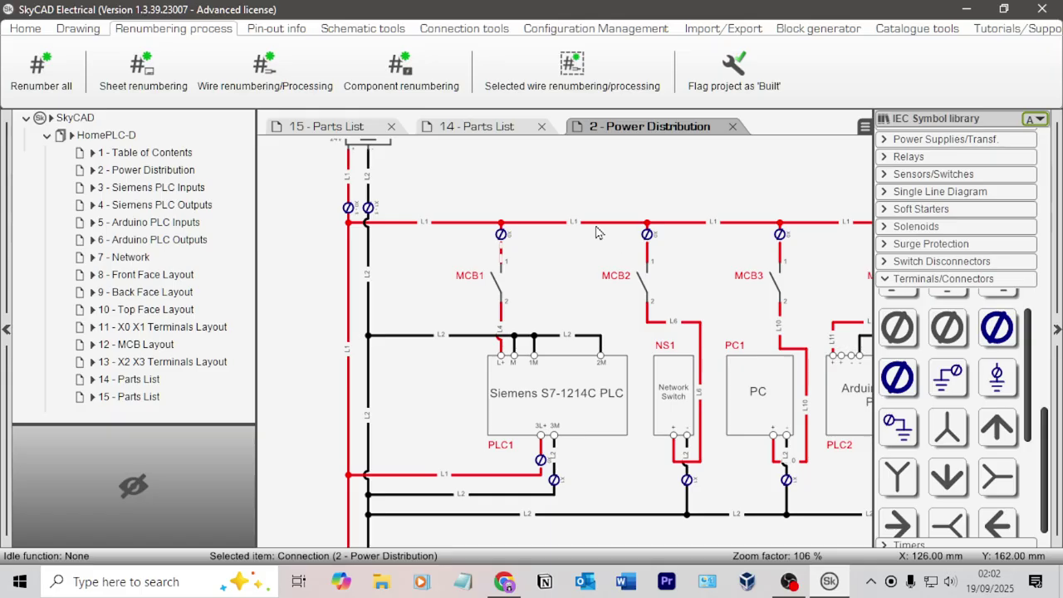
{"action": "scroll", "coordinate": [527, 235], "scroll_direction": "up", "scroll_amount": 3}
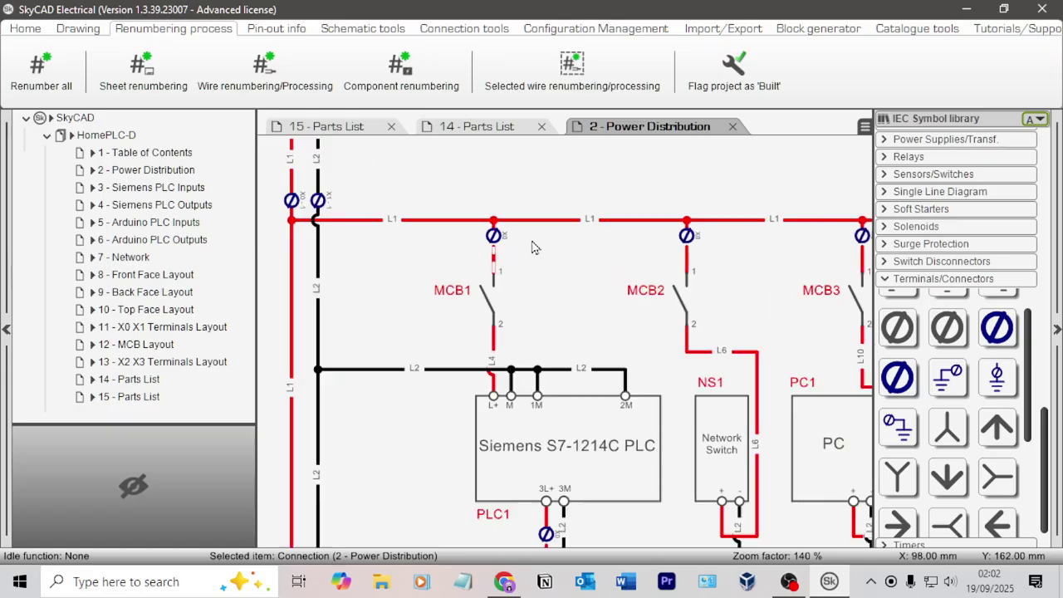
{"action": "left_click", "coordinate": [489, 237]}
{"action": "scroll", "coordinate": [419, 253], "scroll_direction": "down", "scroll_amount": 3}
{"action": "scroll", "coordinate": [419, 264], "scroll_direction": "up", "scroll_amount": 5}
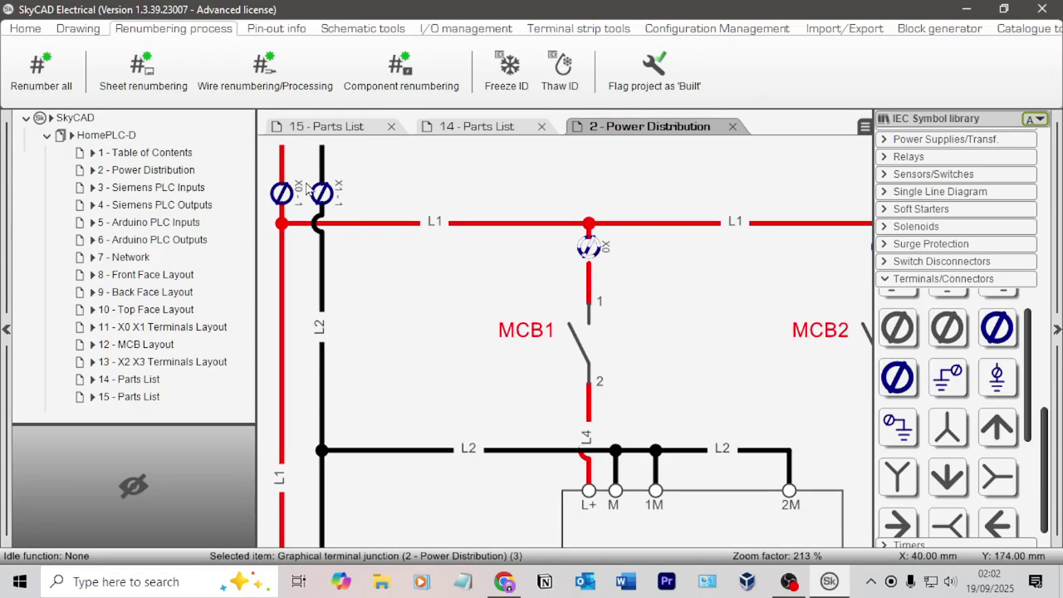
{"action": "scroll", "coordinate": [531, 245], "scroll_direction": "down", "scroll_amount": 2}
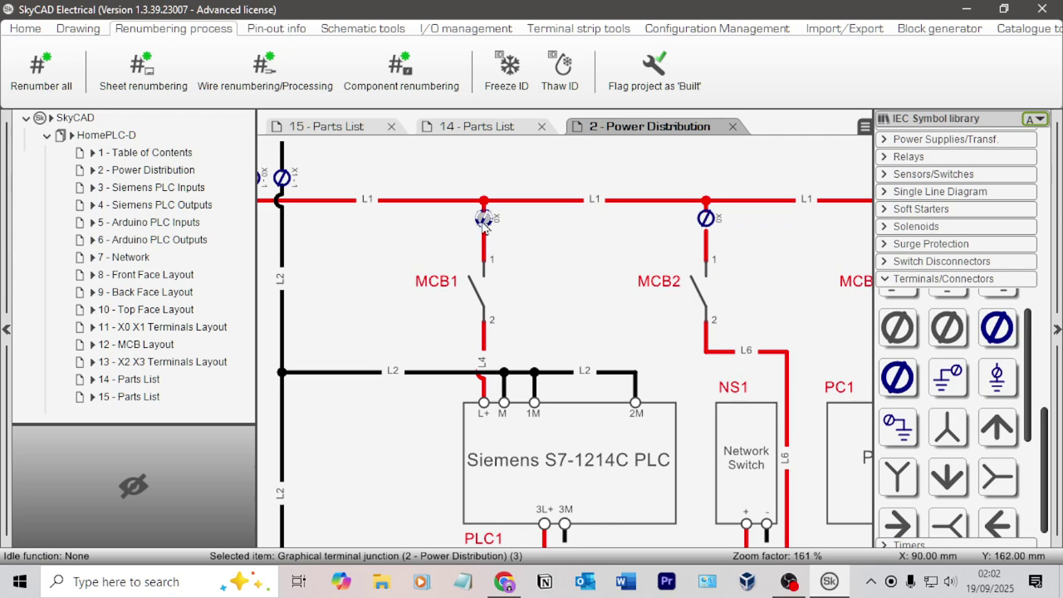
{"action": "scroll", "coordinate": [486, 228], "scroll_direction": "down", "scroll_amount": 2}
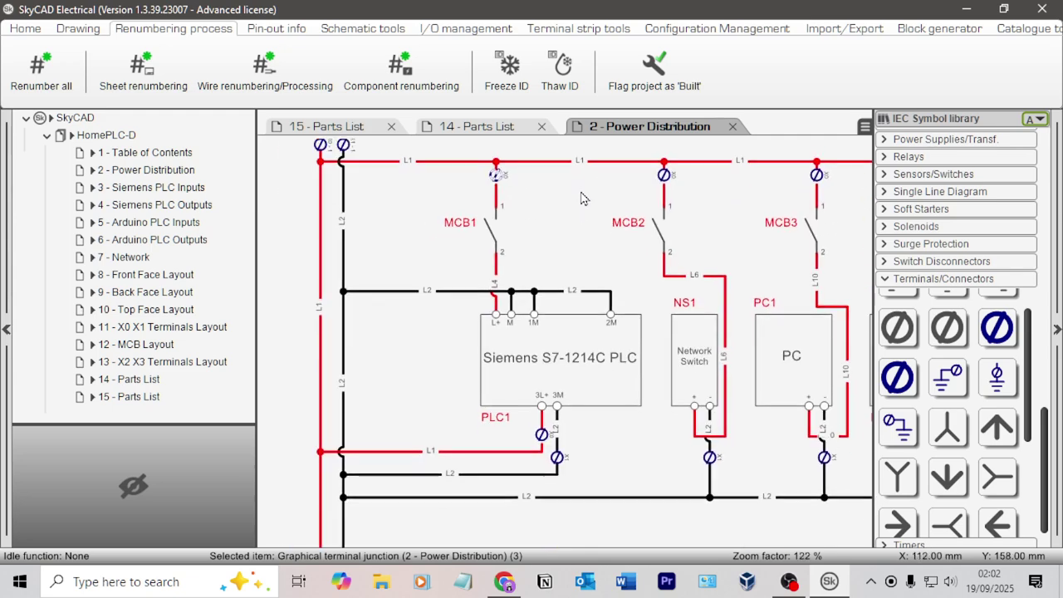
{"action": "scroll", "coordinate": [556, 427], "scroll_direction": "up", "scroll_amount": 4}
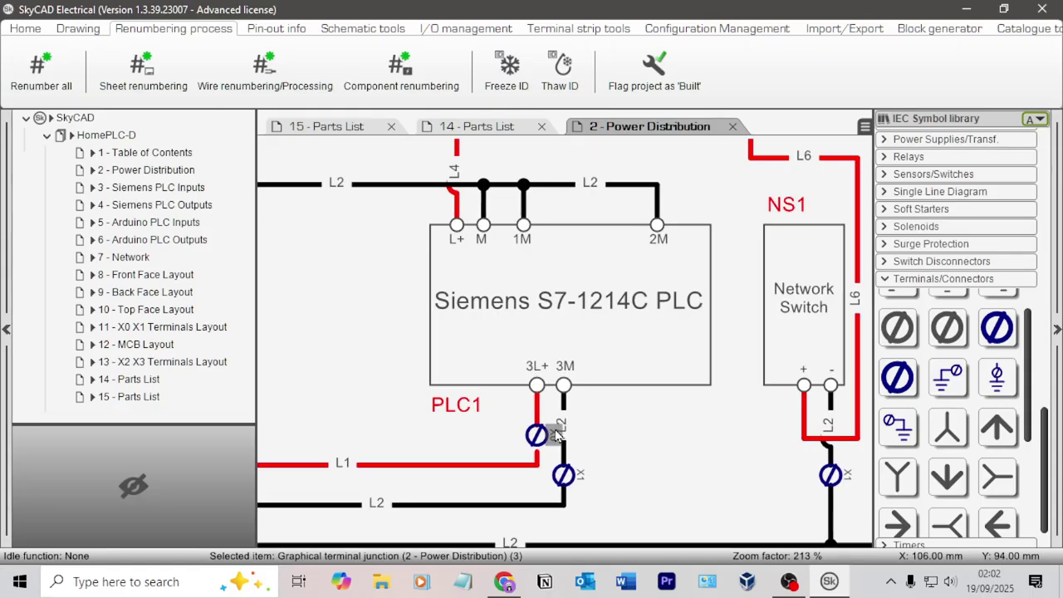
{"action": "scroll", "coordinate": [558, 428], "scroll_direction": "down", "scroll_amount": 4}
{"action": "scroll", "coordinate": [564, 357], "scroll_direction": "up", "scroll_amount": 1}
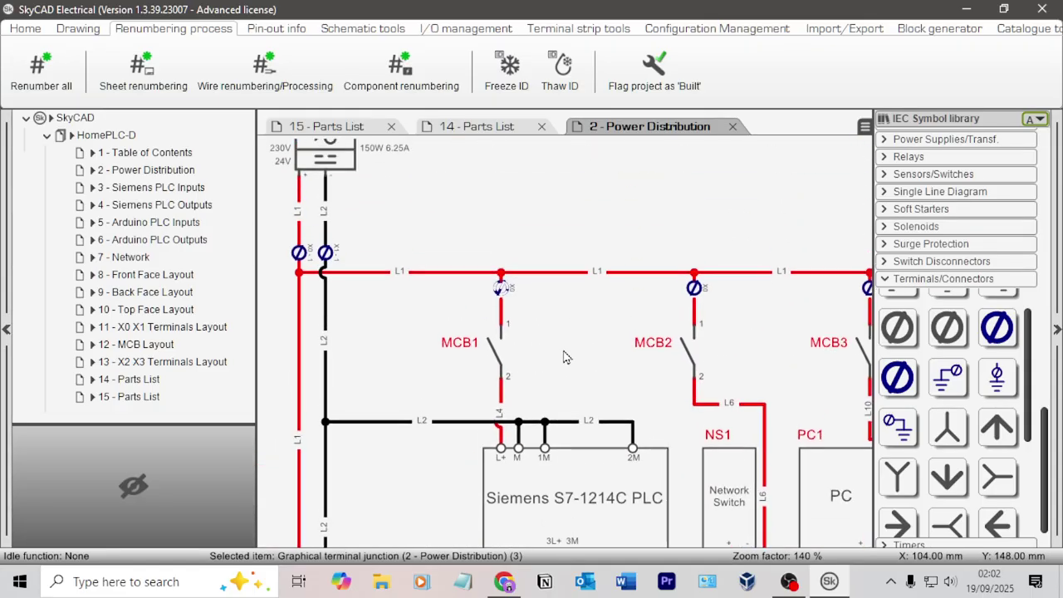
{"action": "scroll", "coordinate": [563, 357], "scroll_direction": "up", "scroll_amount": 2}
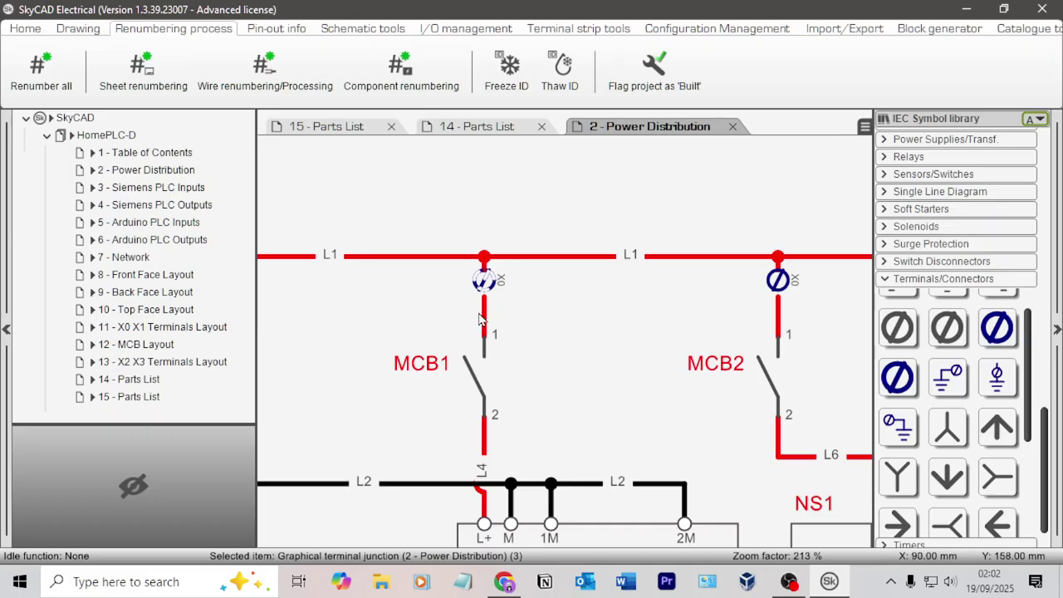
- Delete the X0 terminal above MCB1 and extend the breaker's upper wire to rejoin the L1 line
{"action": "left_click", "coordinate": [520, 289]}
{"action": "left_click", "coordinate": [486, 281]}
{"action": "key", "text": "Delete"}
{"action": "left_click", "coordinate": [486, 300]}
{"action": "left_click_drag", "start_coordinate": [484, 297], "coordinate": [484, 270]}
- Delete the X0 terminal above MCB2 and extend the breaker's upper wire to rejoin the L1 line
{"action": "left_click", "coordinate": [779, 283]}
{"action": "key", "text": "Delete"}
{"action": "left_click", "coordinate": [777, 292]}
{"action": "left_click_drag", "start_coordinate": [773, 277], "coordinate": [776, 268]}
{"action": "left_click", "coordinate": [835, 295]}
- Delete the X0 terminal above MCB3 and extend the breaker's upper wire to rejoin the L1 line
{"action": "middle_click_drag", "start_coordinate": [835, 294], "coordinate": [445, 295]}
{"action": "scroll", "coordinate": [407, 306], "scroll_direction": "left", "scroll_amount": 4}
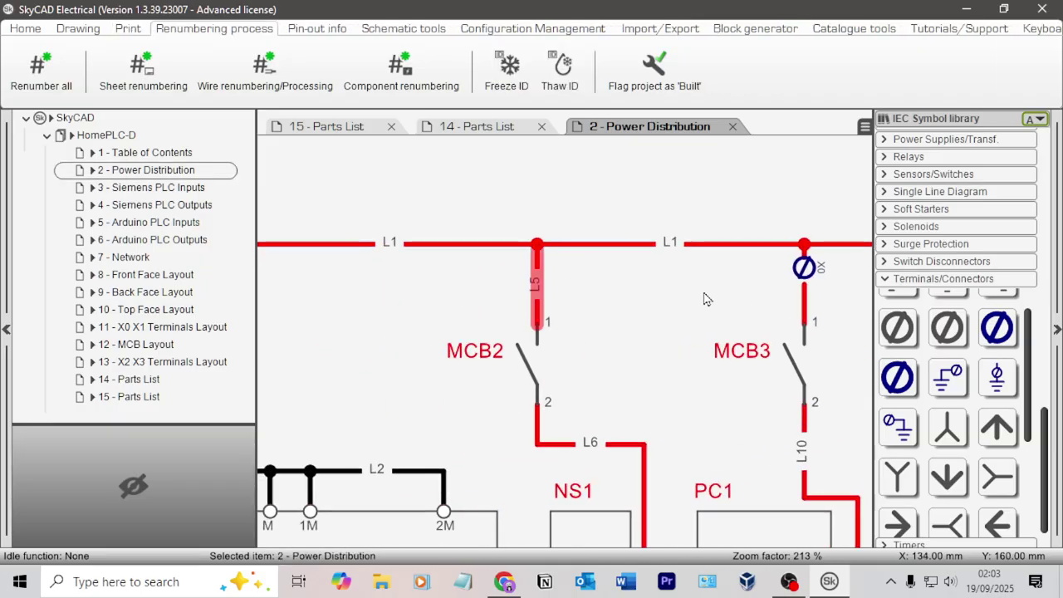
{"action": "left_click", "coordinate": [803, 269]}
{"action": "key", "text": "Delete"}
{"action": "left_click", "coordinate": [805, 306]}
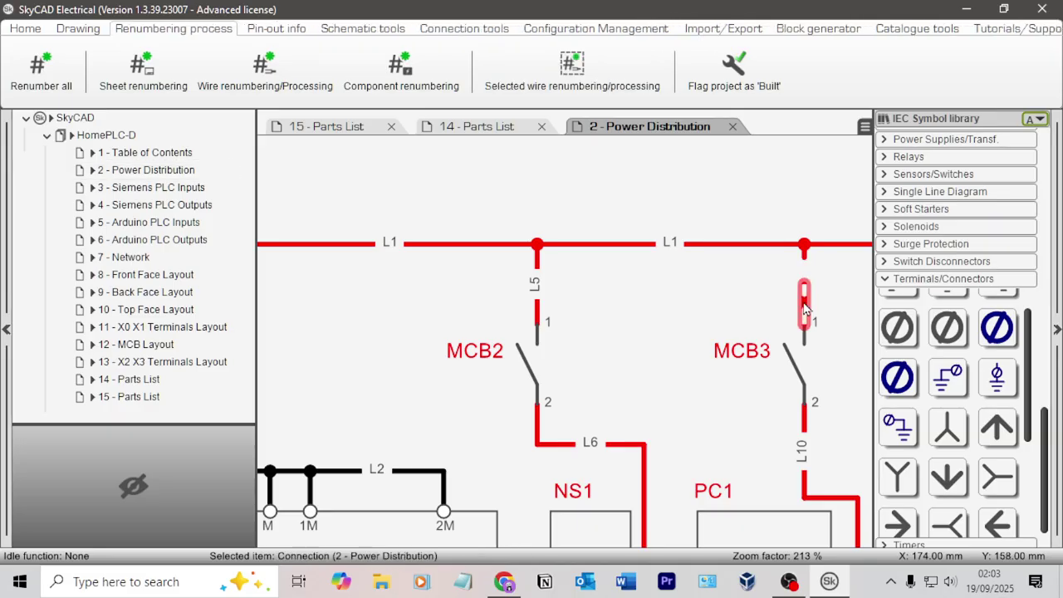
{"action": "left_click_drag", "start_coordinate": [803, 287], "coordinate": [803, 268]}
{"action": "left_click", "coordinate": [754, 296]}
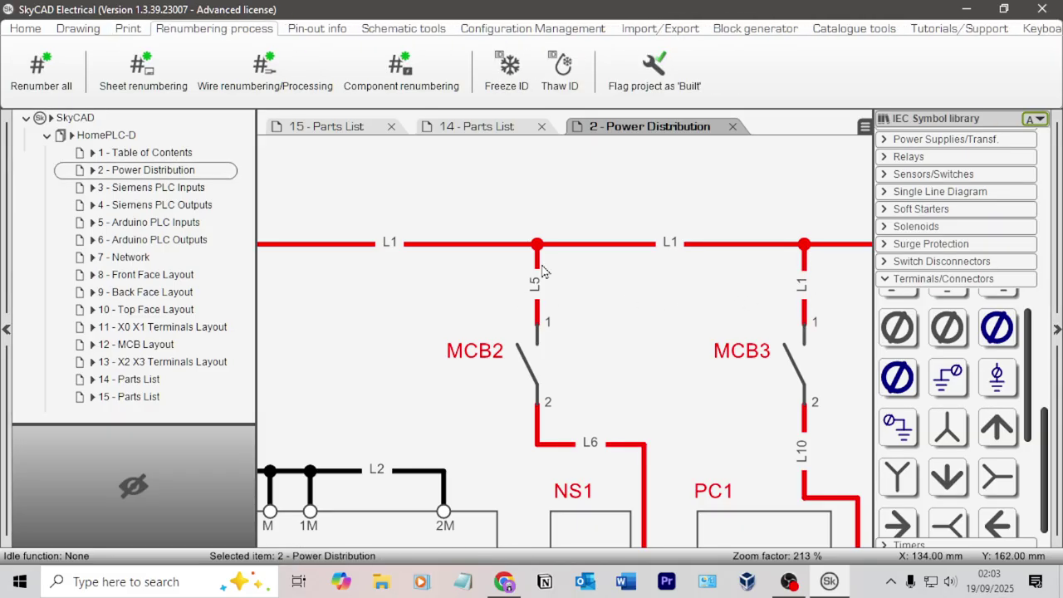
- Delete the X0 terminal above MCB4 and extend the breaker's upper wire to rejoin the L1 line
{"action": "scroll", "coordinate": [581, 292], "scroll_direction": "down", "scroll_amount": 2}
{"action": "scroll", "coordinate": [562, 297], "scroll_direction": "right", "scroll_amount": 3}
{"action": "left_click", "coordinate": [739, 270]}
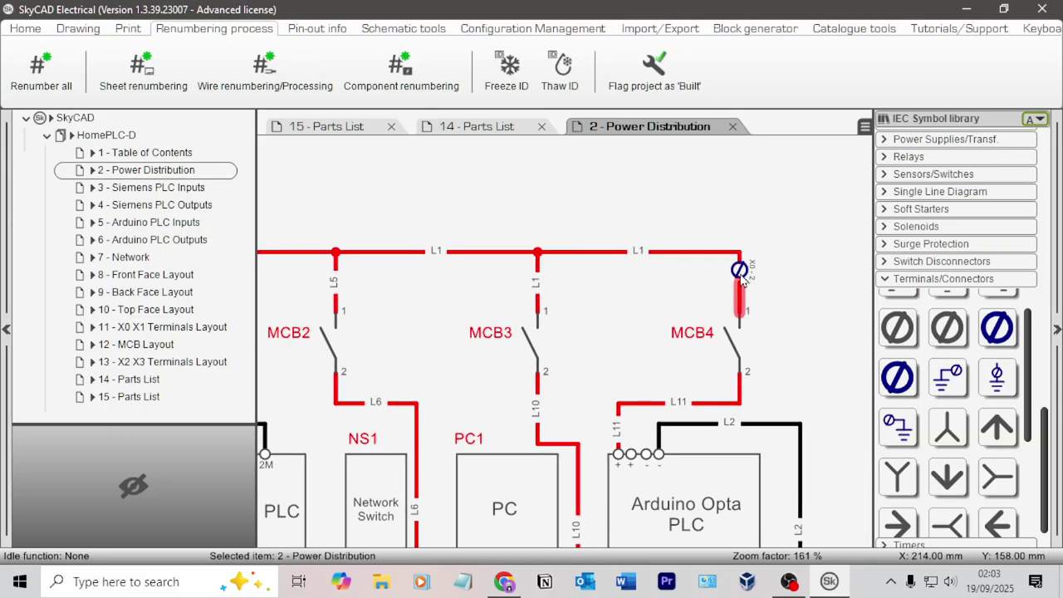
{"action": "key", "text": "Delete"}
{"action": "left_click", "coordinate": [740, 272]}
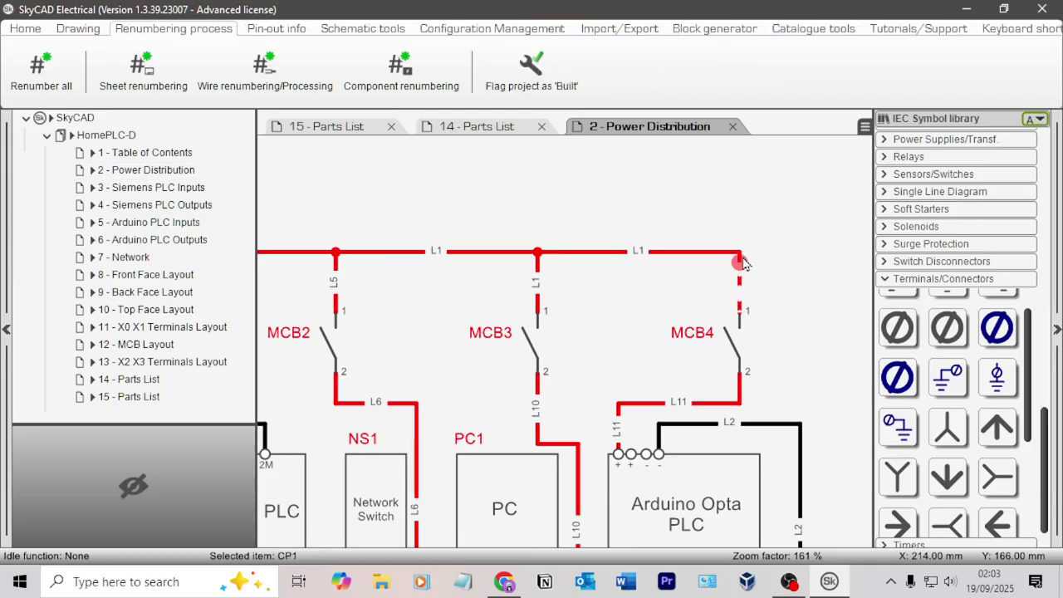
{"action": "left_click", "coordinate": [727, 227]}
- Delete the X0 terminal below PLC1's 3L+ pin and reconnect the pin's wire to the L1 line
{"action": "scroll", "coordinate": [727, 227], "scroll_direction": "down", "scroll_amount": 2}
{"action": "scroll", "coordinate": [725, 228], "scroll_direction": "down", "scroll_amount": 2}
{"action": "scroll", "coordinate": [379, 361], "scroll_direction": "up", "scroll_amount": 3, "text": "ctrl"}
{"action": "left_click", "coordinate": [468, 400]}
{"action": "key", "text": "Delete"}
{"action": "left_click", "coordinate": [471, 394]}
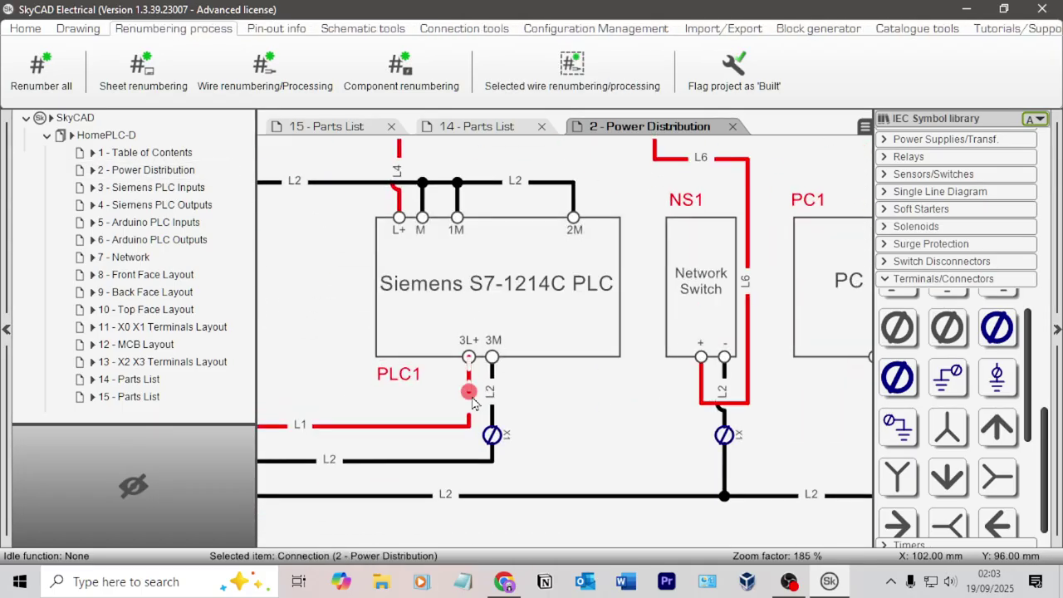
{"action": "left_click_drag", "start_coordinate": [470, 395], "coordinate": [471, 416]}
{"action": "left_click", "coordinate": [572, 414]}
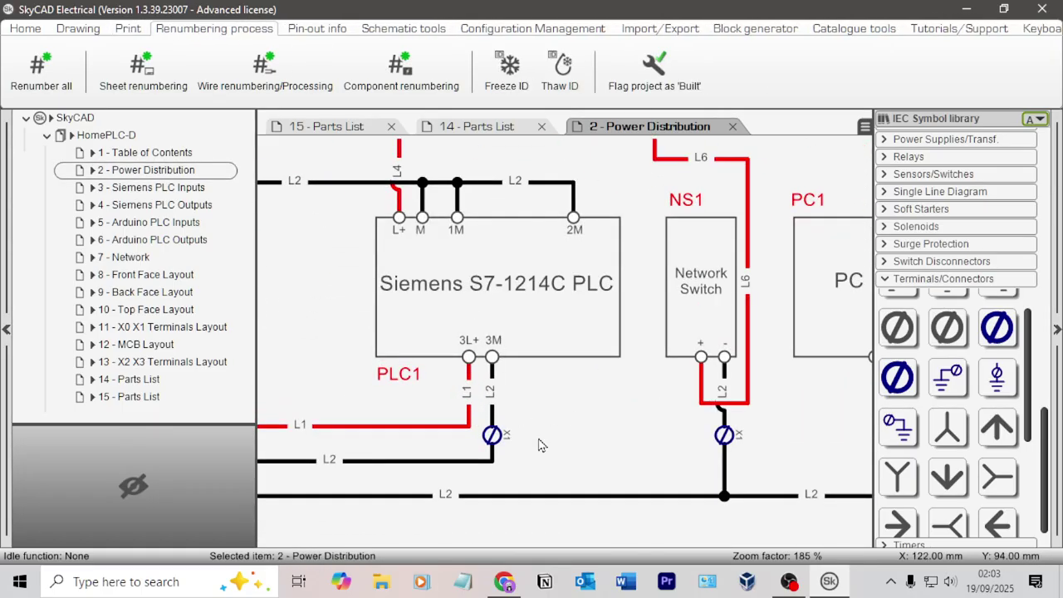
- Insert a distribution block terminal that displays its terminal index on the L1 wire below PLC1's 3L+ pin
{"action": "scroll", "coordinate": [536, 449], "scroll_direction": "up", "scroll_amount": 2}
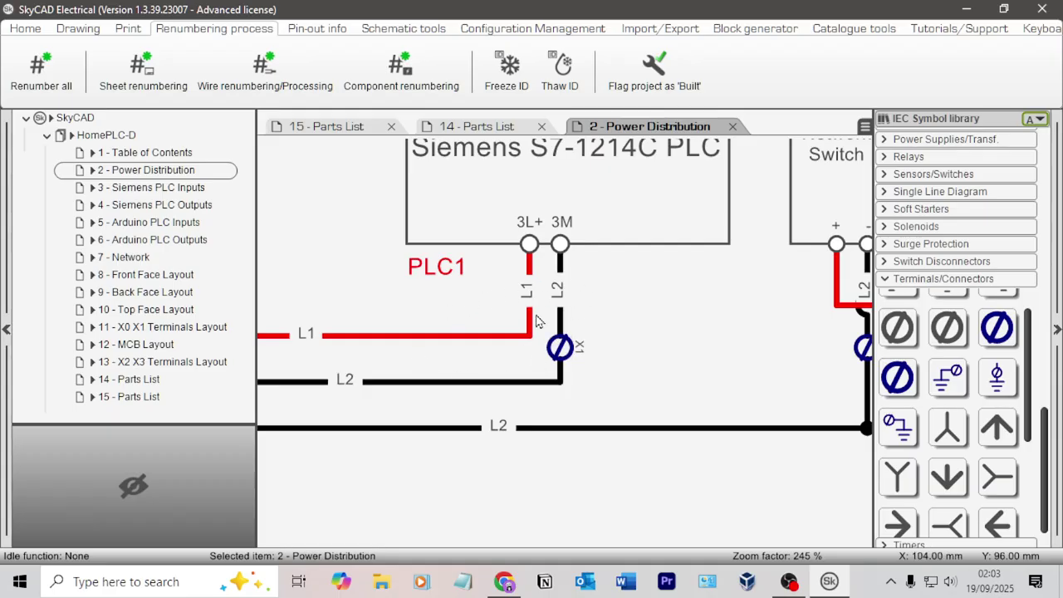
{"action": "scroll", "coordinate": [573, 297], "scroll_direction": "down", "scroll_amount": 3}
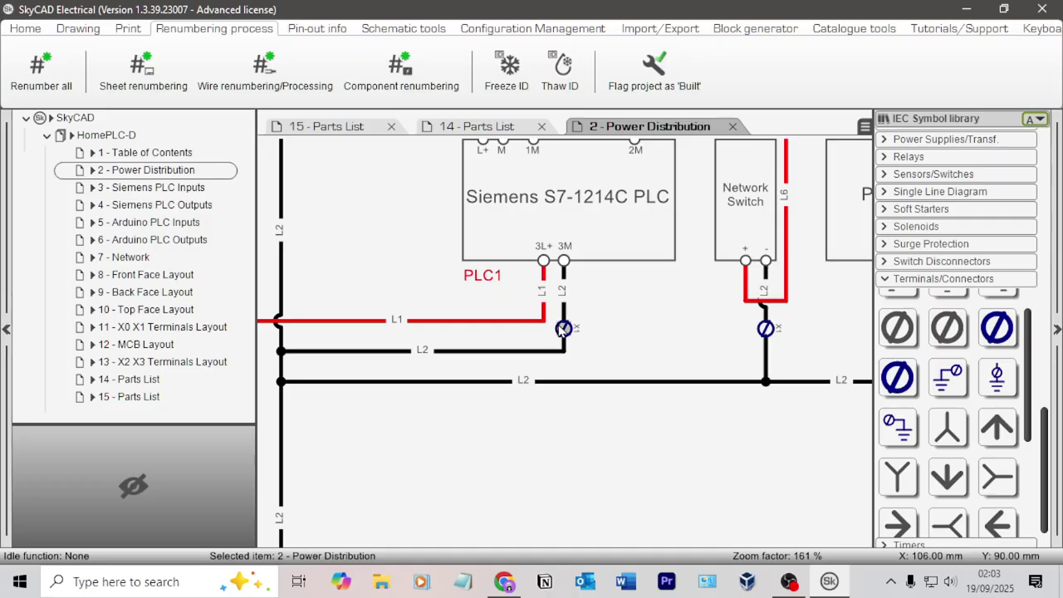
{"action": "scroll", "coordinate": [563, 329], "scroll_direction": "down", "scroll_amount": 2}
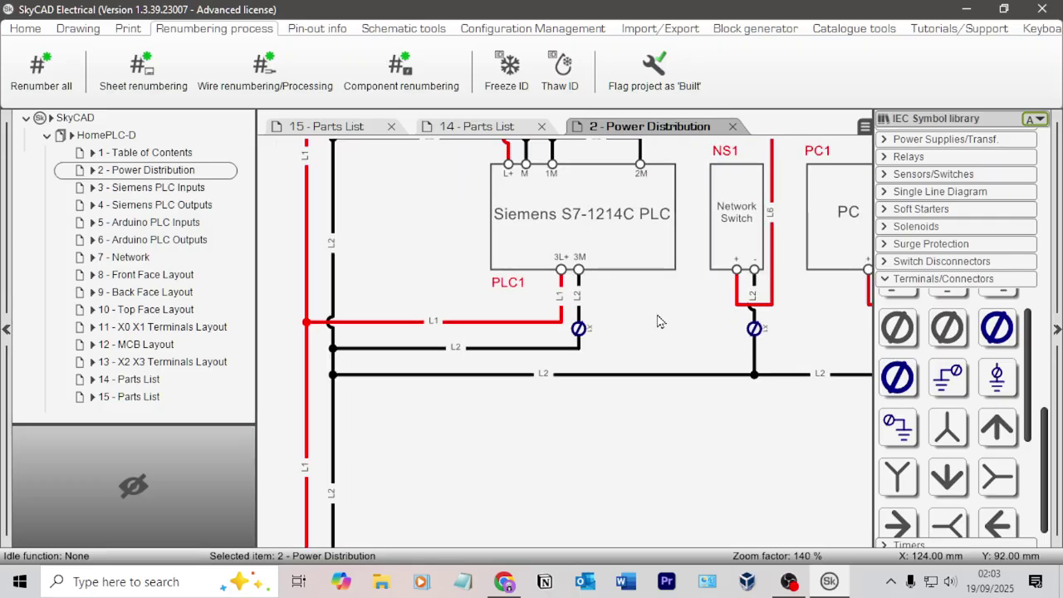
{"action": "scroll", "coordinate": [617, 295], "scroll_direction": "up", "scroll_amount": 1}
{"action": "left_click", "coordinate": [559, 303]}
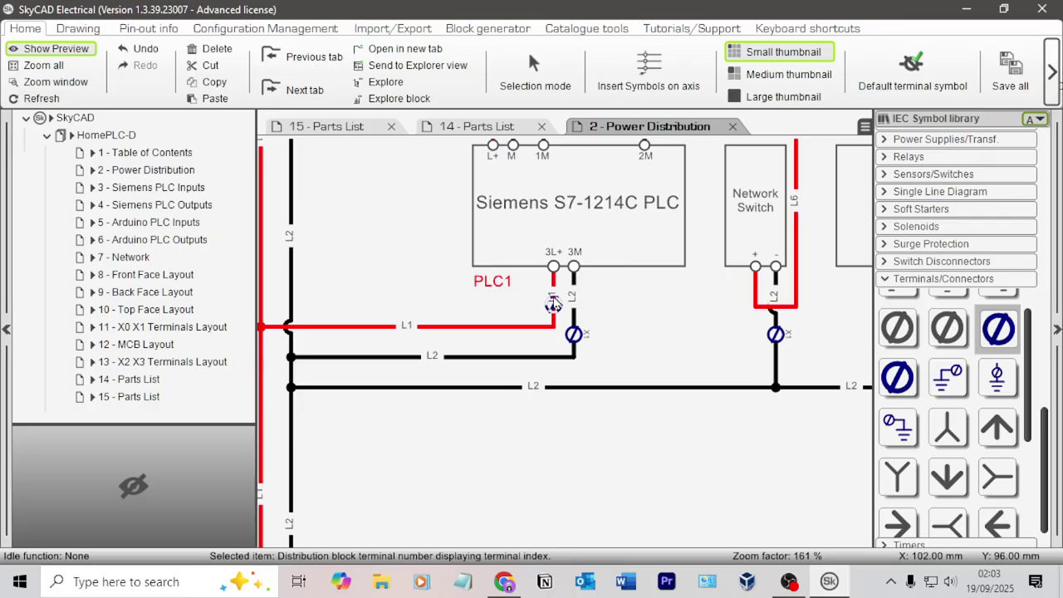
- Run the wire renumbering and check the properties of the L1 wire between PLC1's 3L+ pin and its new terminal
{"action": "left_click", "coordinate": [651, 301]}
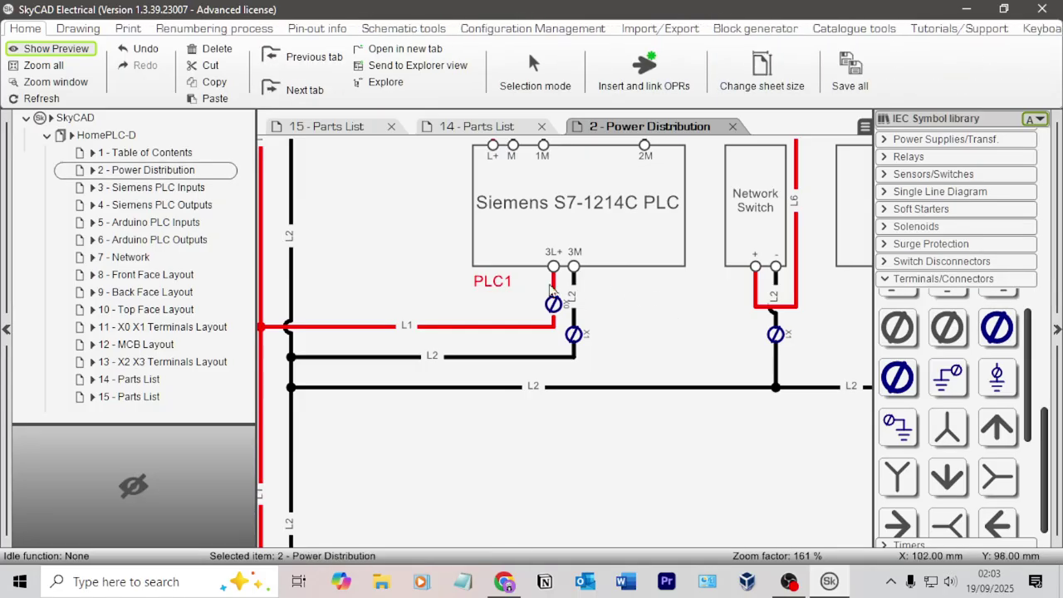
{"action": "double_click", "coordinate": [555, 288]}
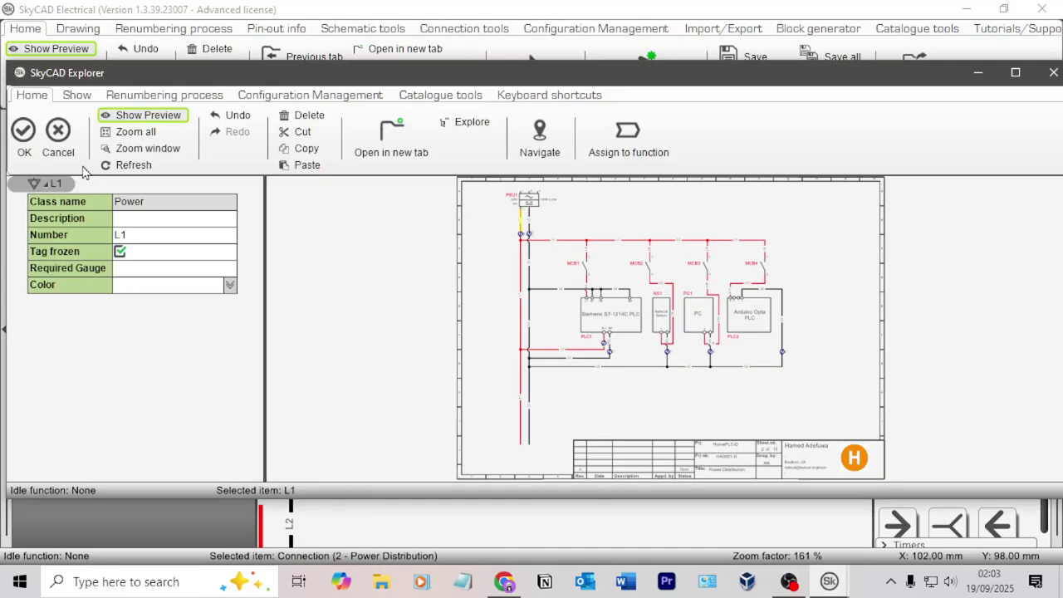
{"action": "left_click", "coordinate": [67, 140]}
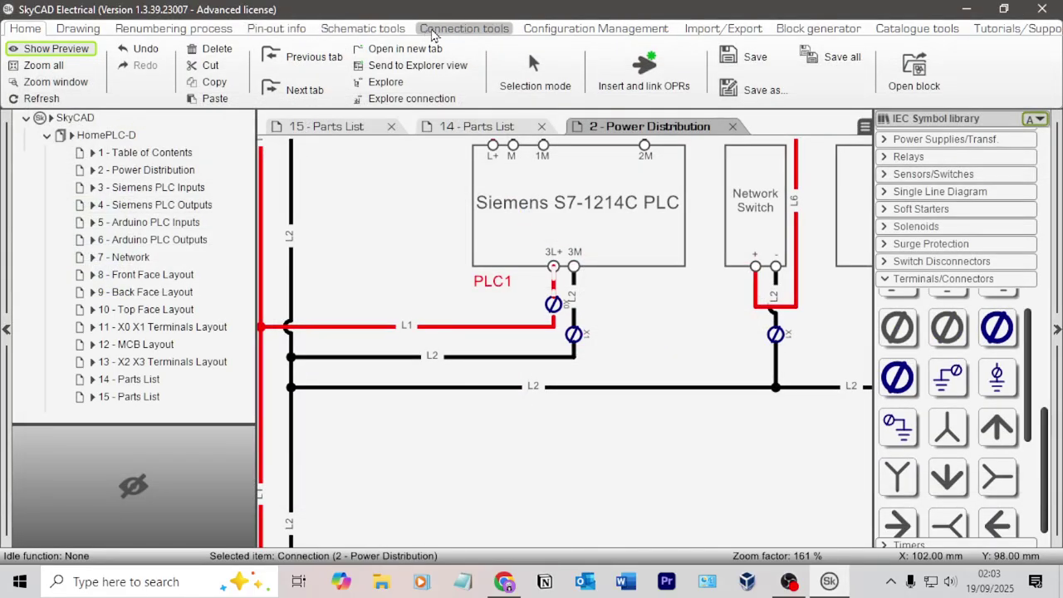
{"action": "left_click", "coordinate": [214, 31]}
{"action": "left_click", "coordinate": [277, 80]}
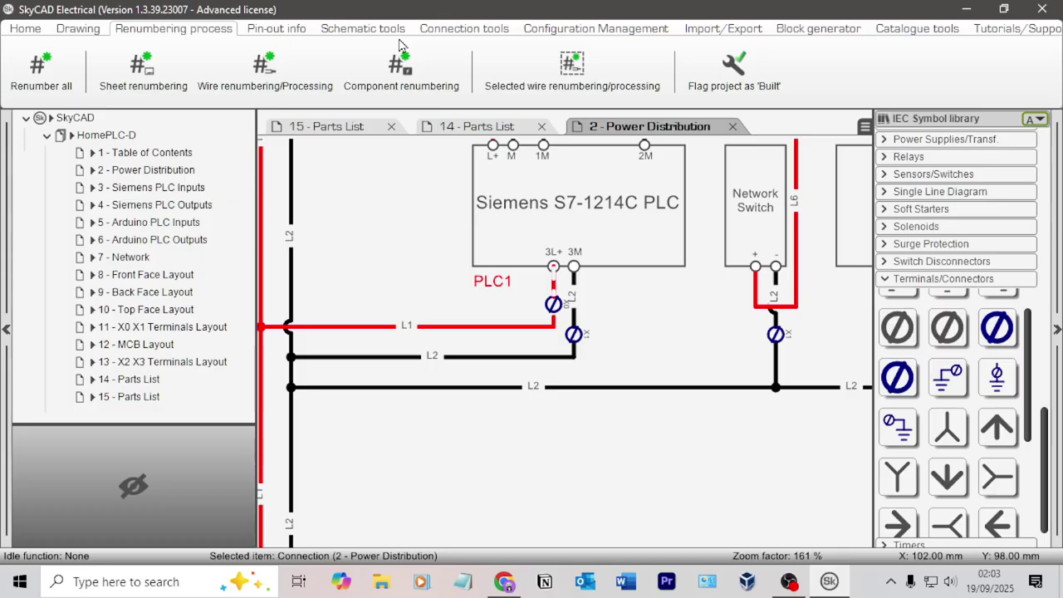
{"action": "double_click", "coordinate": [555, 290]}
{"action": "left_click", "coordinate": [54, 133]}
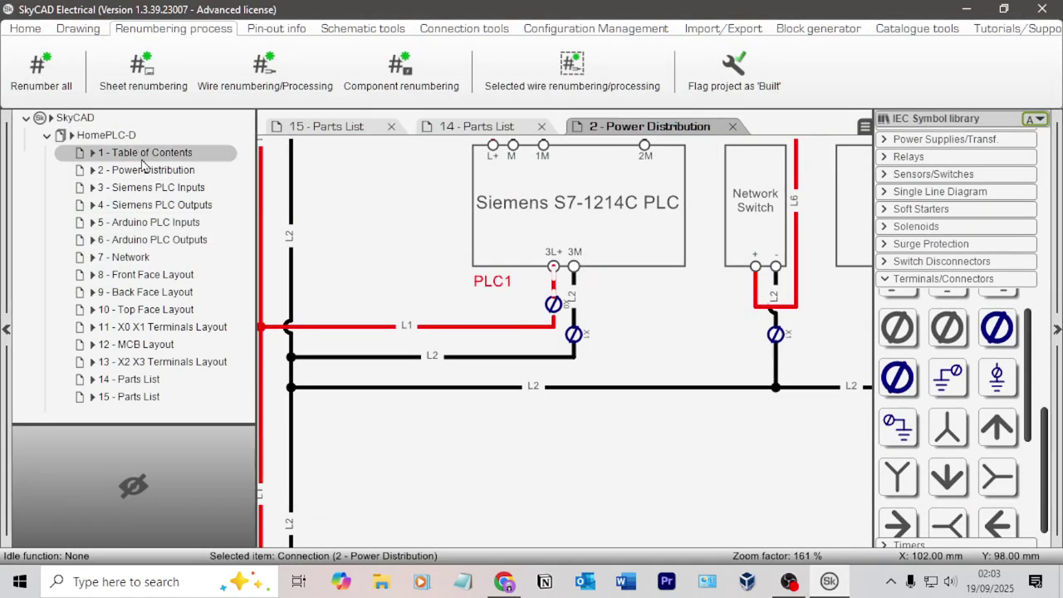
- Close the gap in the L1 wire beneath PLC1's 3L+ terminal and rerun the wire renumbering
{"action": "scroll", "coordinate": [652, 340], "scroll_direction": "up", "scroll_amount": 3}
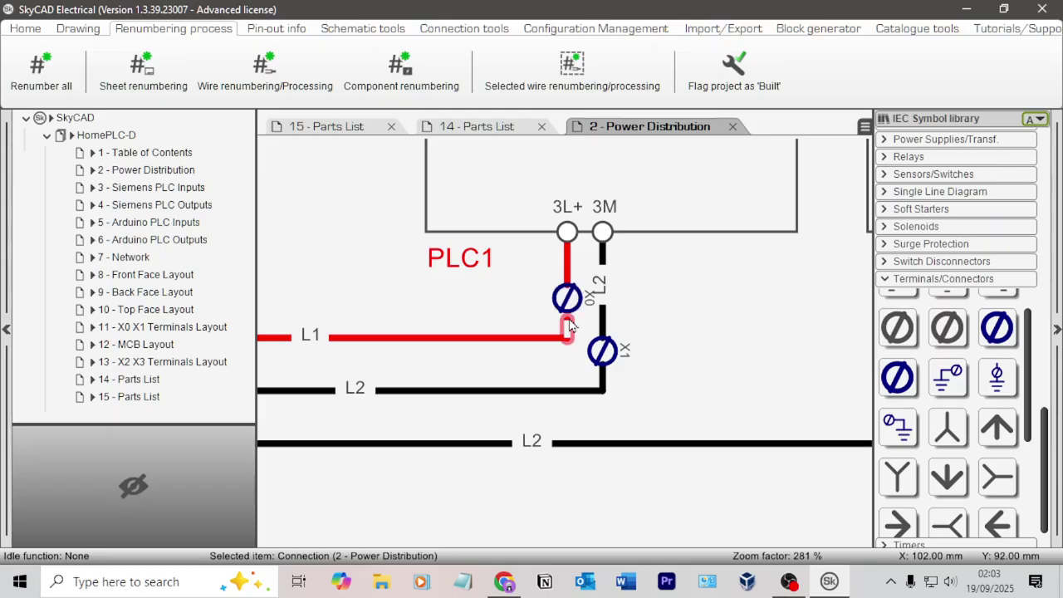
{"action": "scroll", "coordinate": [571, 335], "scroll_direction": "up", "scroll_amount": 6}
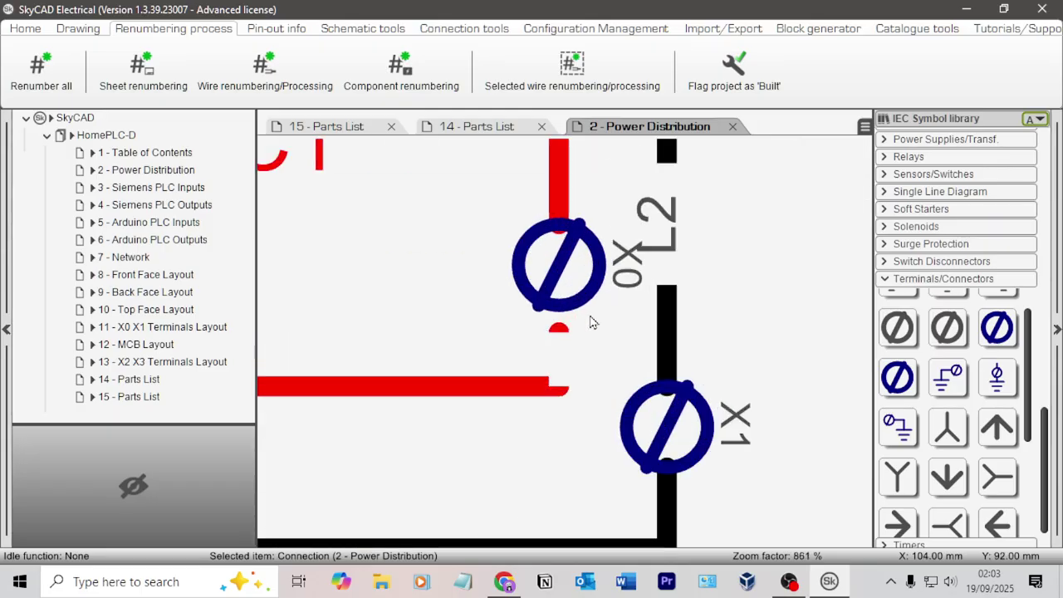
{"action": "left_click", "coordinate": [562, 330]}
{"action": "left_click_drag", "start_coordinate": [563, 322], "coordinate": [566, 242]}
{"action": "scroll", "coordinate": [603, 350], "scroll_direction": "down", "scroll_amount": 2}
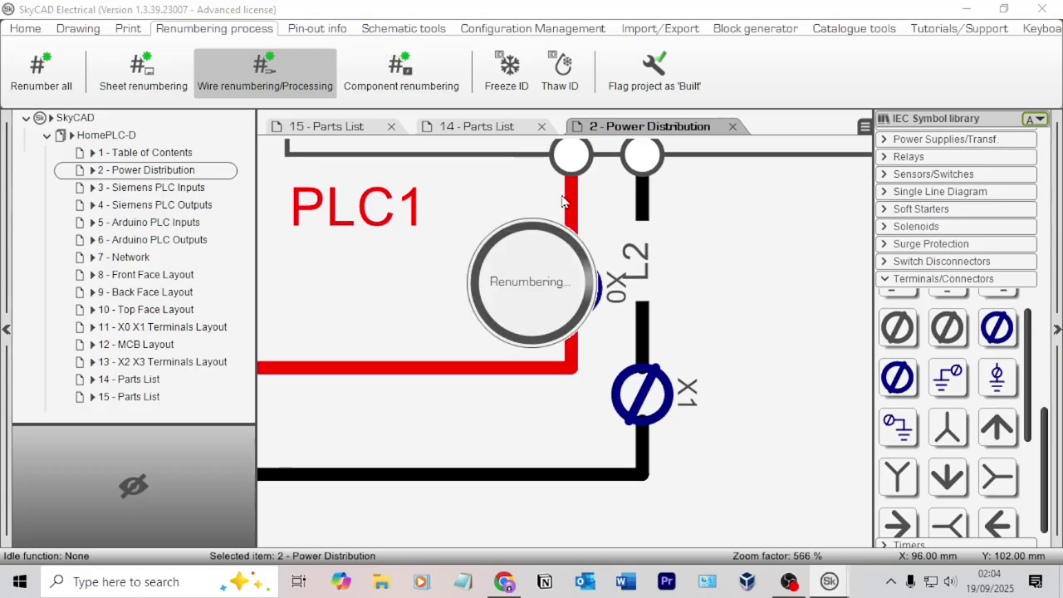
- Inspect the properties of the 3L+ wire, the Panel1 X0 terminal strip and the terminal's junction label
{"action": "double_click", "coordinate": [569, 210]}
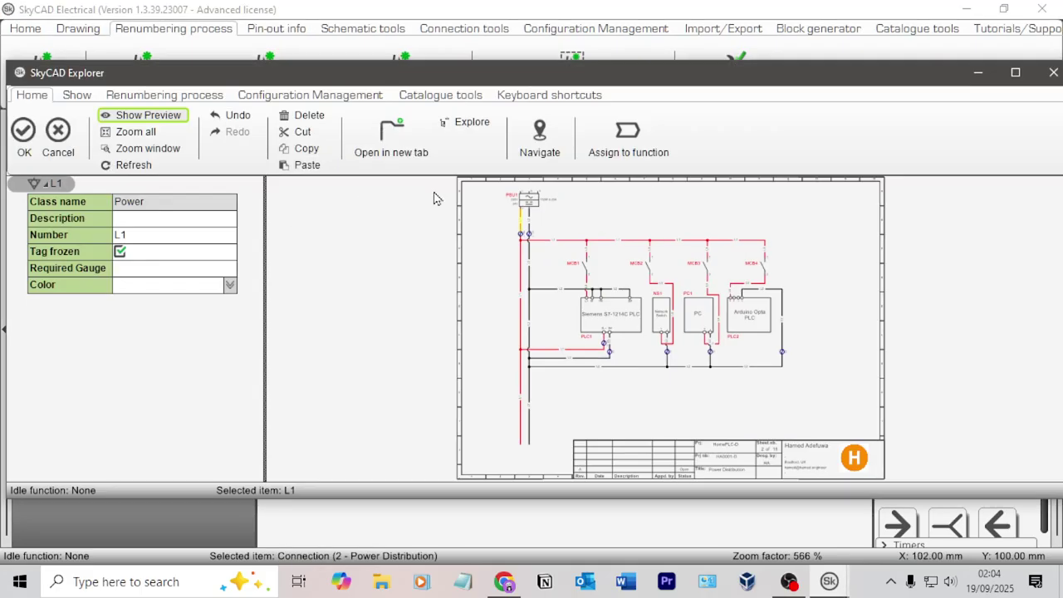
{"action": "left_click", "coordinate": [63, 141]}
{"action": "scroll", "coordinate": [664, 299], "scroll_direction": "down", "scroll_amount": 2}
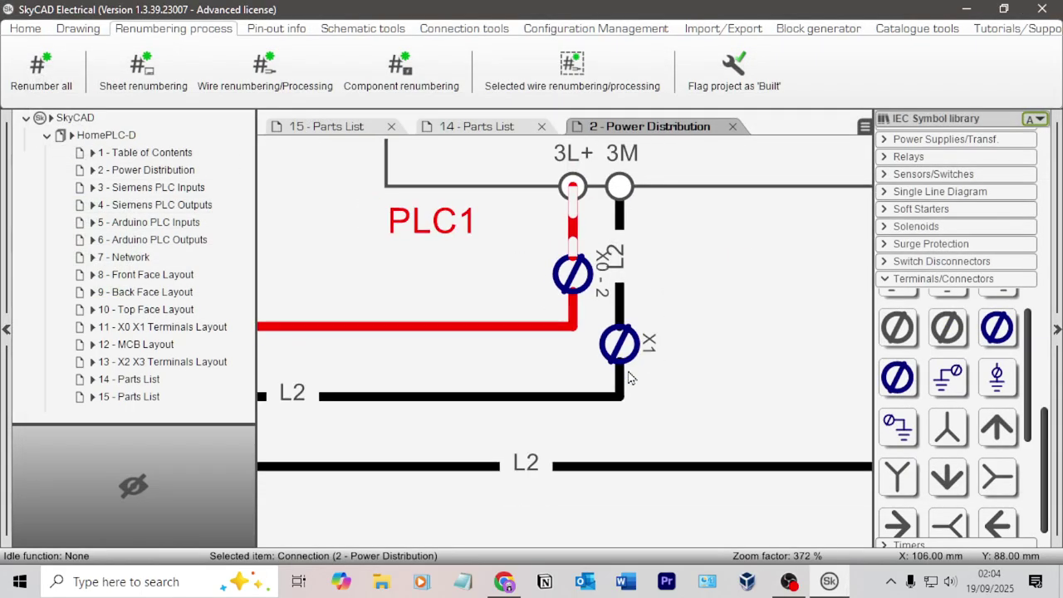
{"action": "scroll", "coordinate": [570, 312], "scroll_direction": "up", "scroll_amount": 4}
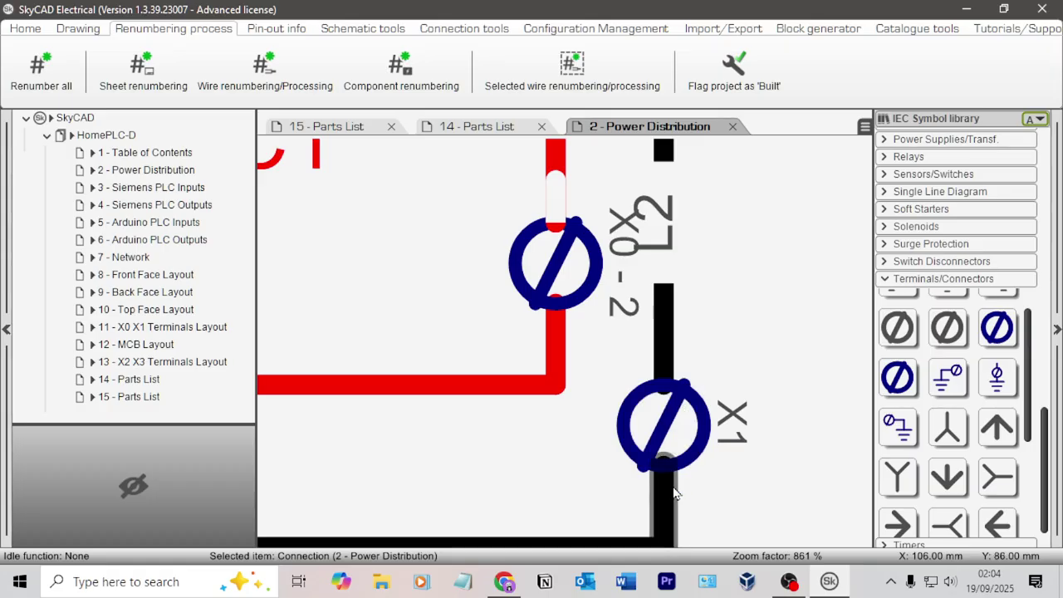
{"action": "scroll", "coordinate": [556, 267], "scroll_direction": "down", "scroll_amount": 2}
{"action": "scroll", "coordinate": [555, 267], "scroll_direction": "down", "scroll_amount": 2}
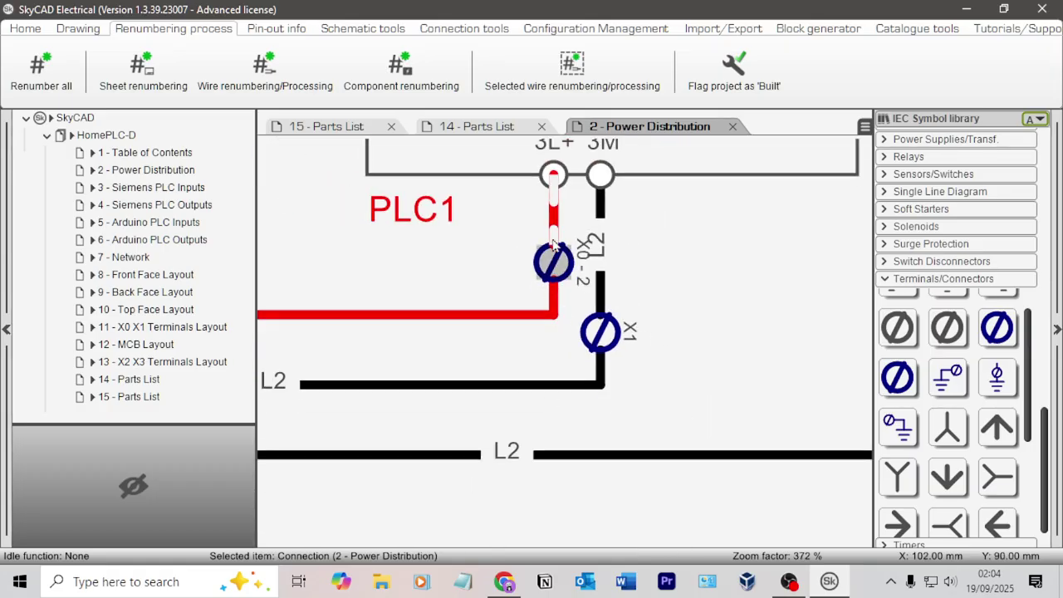
{"action": "scroll", "coordinate": [516, 222], "scroll_direction": "down", "scroll_amount": 2}
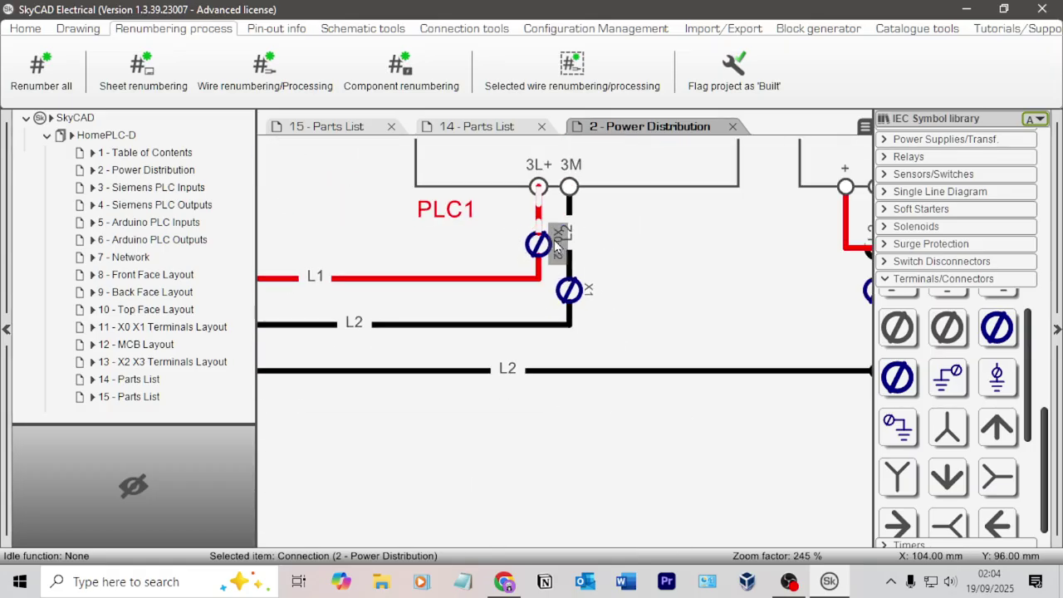
{"action": "double_click", "coordinate": [539, 249]}
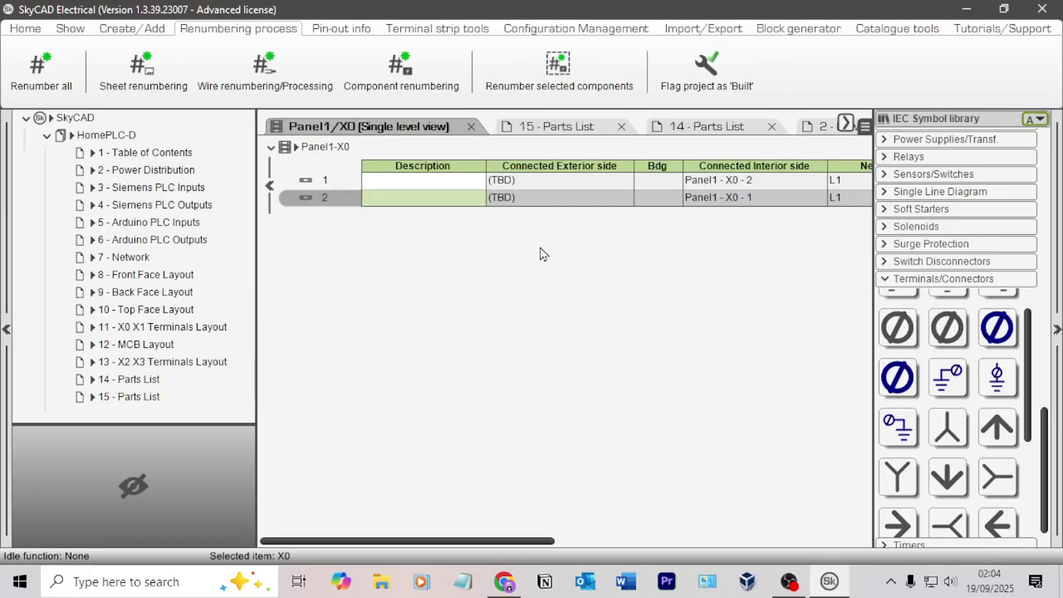
{"action": "left_click", "coordinate": [471, 127]}
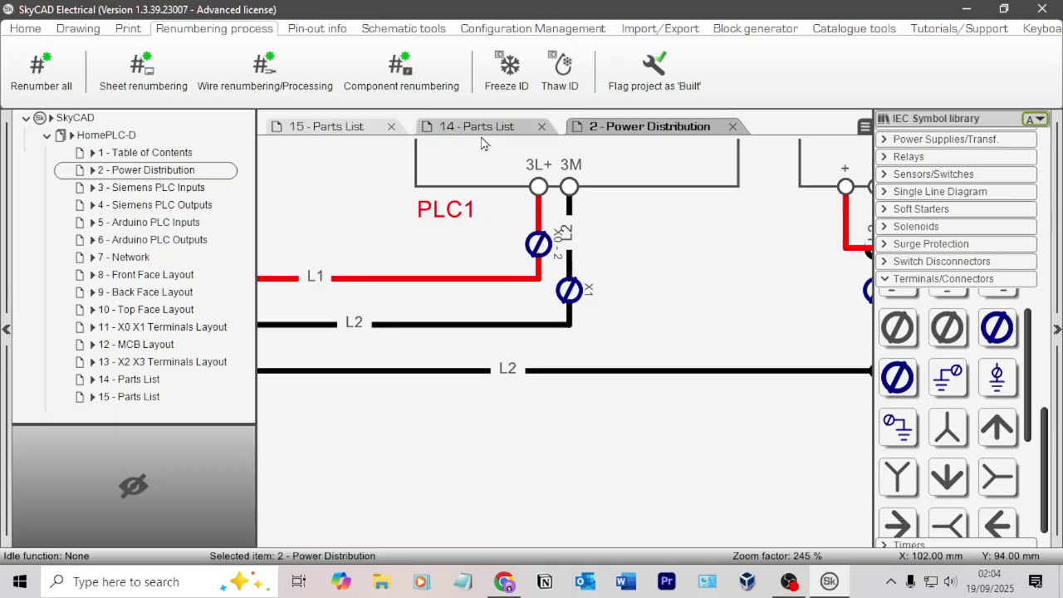
{"action": "double_click", "coordinate": [562, 260]}
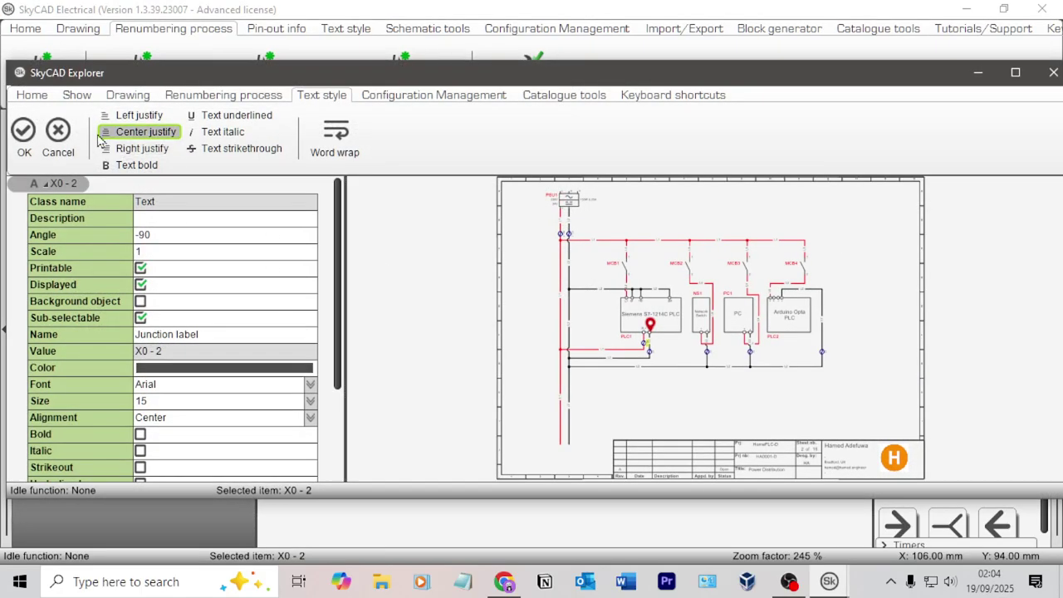
{"action": "left_click", "coordinate": [58, 137]}
- Delete the indexed distribution block terminal below PLC1's 3L+ pin
{"action": "scroll", "coordinate": [622, 254], "scroll_direction": "up", "scroll_amount": 3}
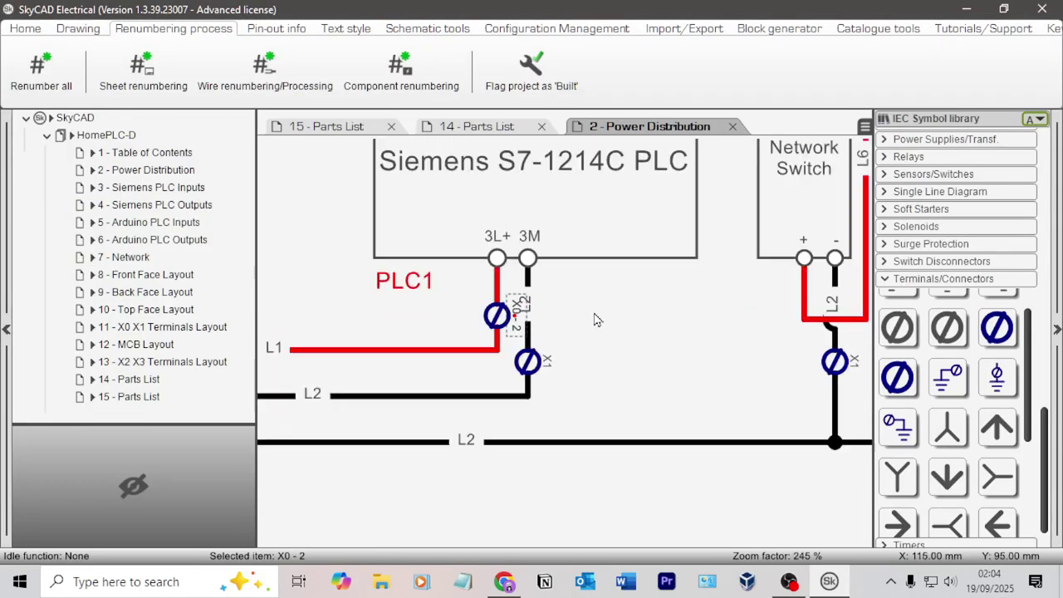
{"action": "left_click", "coordinate": [492, 323]}
{"action": "scroll", "coordinate": [564, 315], "scroll_direction": "down", "scroll_amount": 4}
{"action": "key", "text": "Delete"}
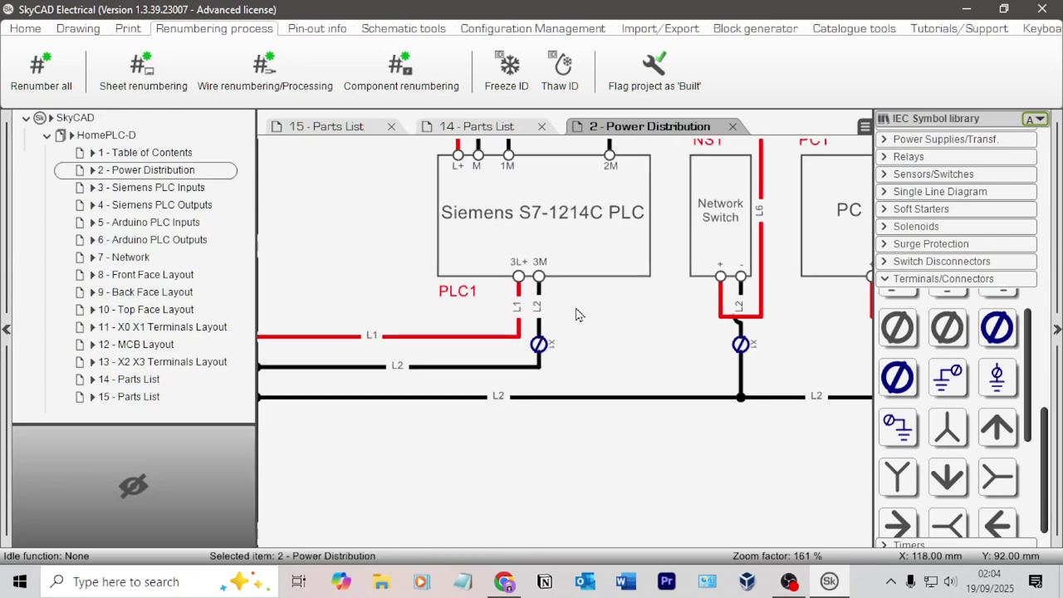
- Copy the X0 terminal from the main L1 line below the power supply onto the L1 wire under PLC1's 3L+ pin
{"action": "middle_click_drag", "start_coordinate": [586, 305], "coordinate": [648, 369]}
{"action": "scroll", "coordinate": [651, 375], "scroll_direction": "down", "scroll_amount": 5}
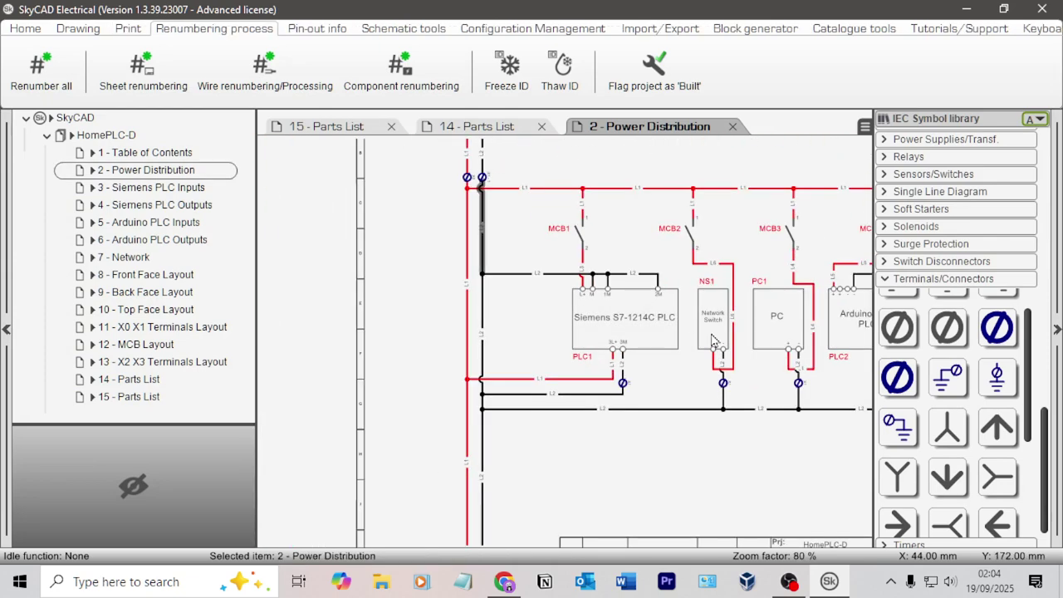
{"action": "scroll", "coordinate": [569, 247], "scroll_direction": "up", "scroll_amount": 3}
{"action": "scroll", "coordinate": [499, 220], "scroll_direction": "down", "scroll_amount": 1}
{"action": "middle_click_drag", "start_coordinate": [383, 143], "coordinate": [551, 344]}
{"action": "scroll", "coordinate": [550, 344], "scroll_direction": "up", "scroll_amount": 8}
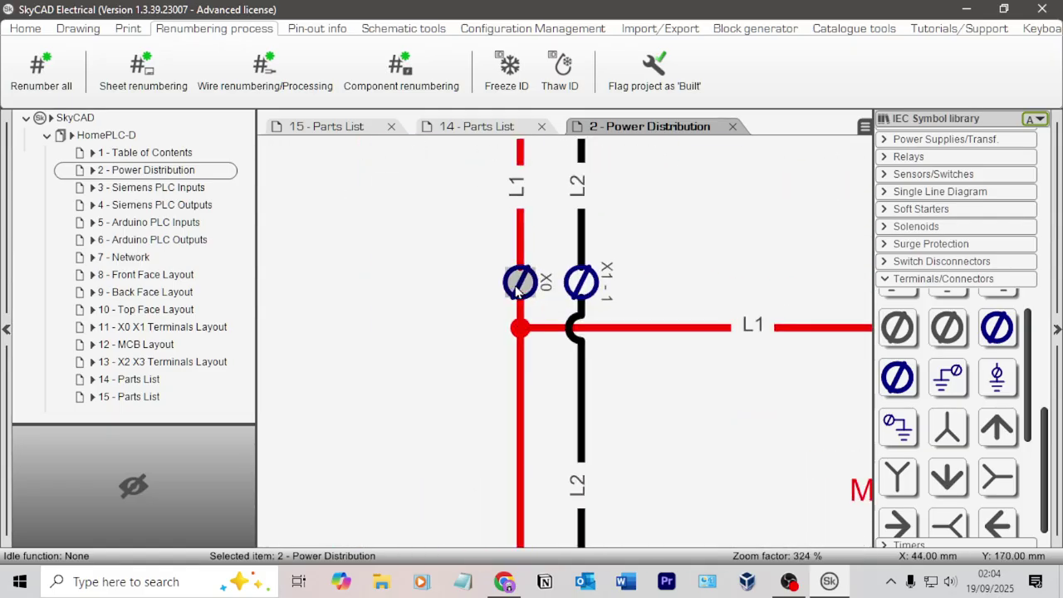
{"action": "left_click", "coordinate": [515, 289]}
{"action": "scroll", "coordinate": [747, 403], "scroll_direction": "down", "scroll_amount": 3}
{"action": "middle_click_drag", "start_coordinate": [754, 413], "coordinate": [420, 139]}
{"action": "middle_click_drag", "start_coordinate": [706, 452], "coordinate": [607, 235]}
{"action": "scroll", "coordinate": [546, 336], "scroll_direction": "up", "scroll_amount": 4}
{"action": "left_click", "coordinate": [671, 337]}
{"action": "key", "text": "ctrl+v"}
{"action": "left_click", "coordinate": [544, 319]}
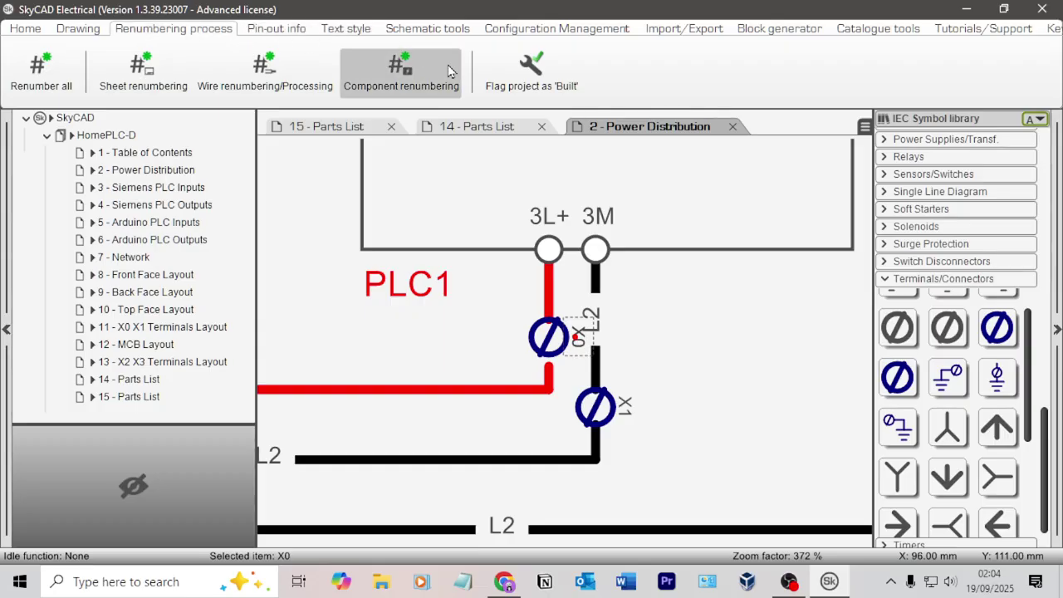
- Freeze the ID of the X0 terminal below PLC1's 3L+ pin and rejoin the L1 wire to its lower side
{"action": "left_click", "coordinate": [547, 348]}
{"action": "left_click", "coordinate": [508, 66]}
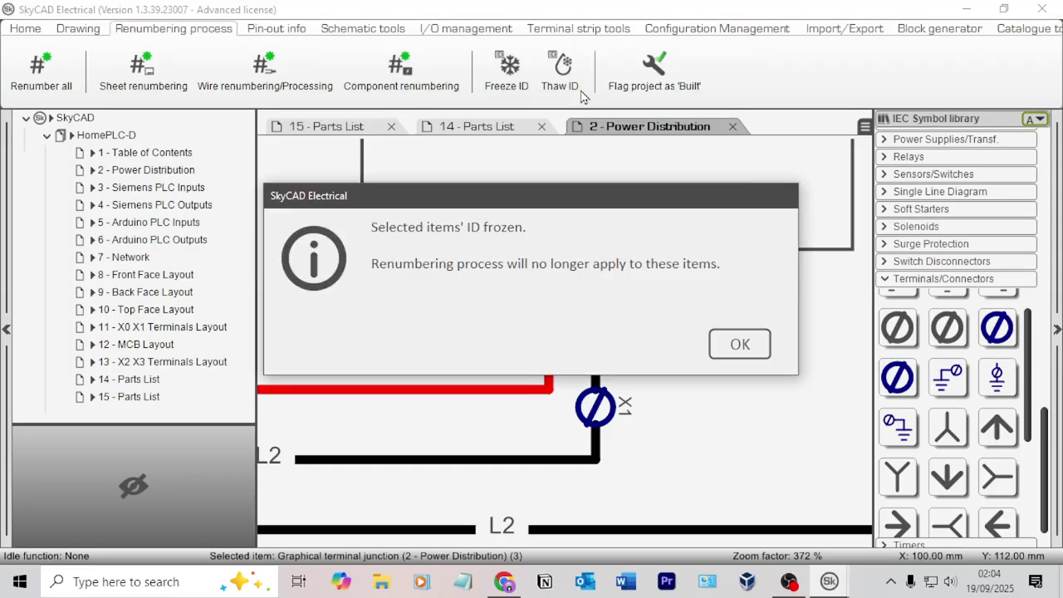
{"action": "left_click", "coordinate": [737, 344]}
{"action": "left_click", "coordinate": [551, 373]}
{"action": "left_click", "coordinate": [548, 367]}
{"action": "left_click", "coordinate": [638, 323]}
- Check the properties of the wire between PLC1's 3L+ pin and its X0 terminal, and review the breaker feed wiring
{"action": "double_click", "coordinate": [550, 282]}
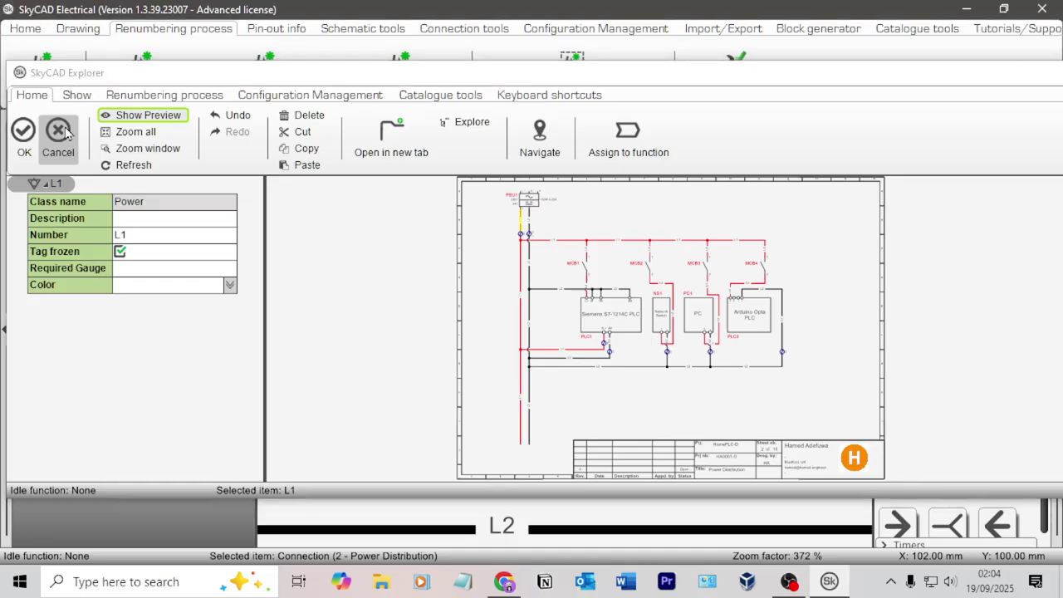
{"action": "left_click", "coordinate": [58, 133]}
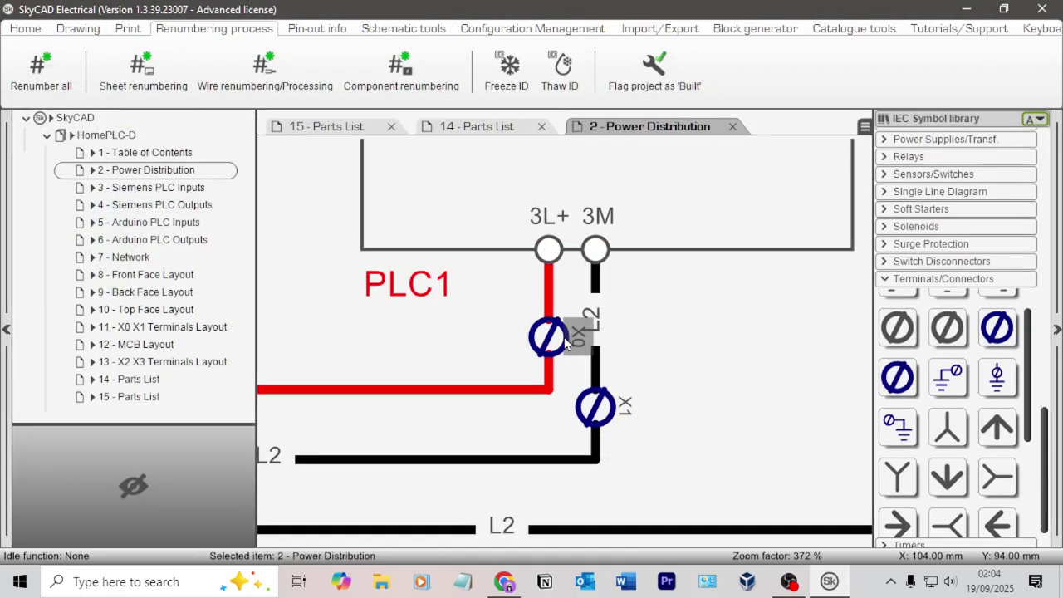
{"action": "left_click", "coordinate": [685, 332]}
{"action": "scroll", "coordinate": [679, 315], "scroll_direction": "down", "scroll_amount": 2}
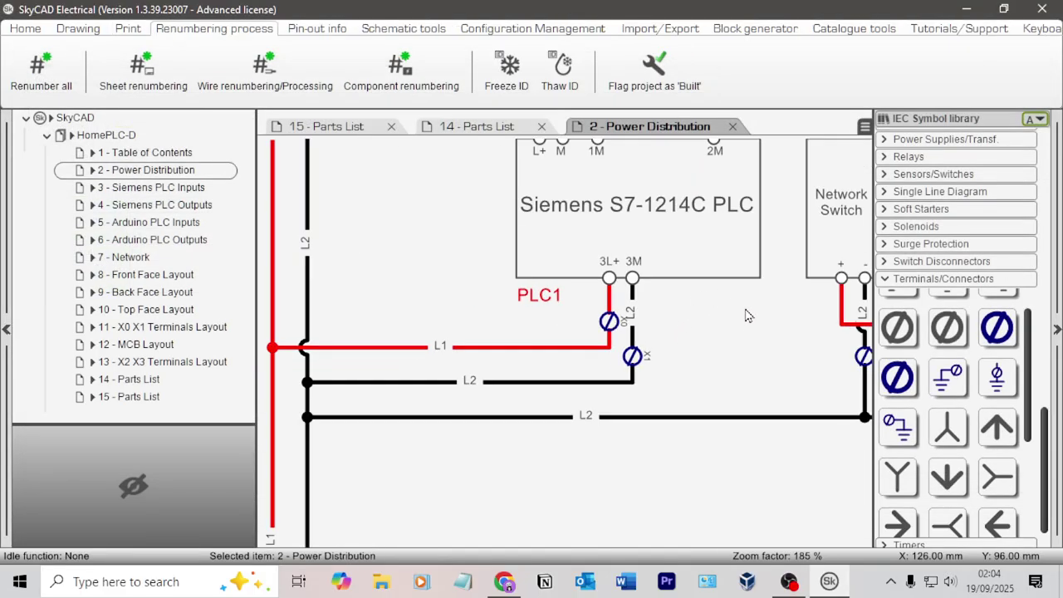
{"action": "middle_click_drag", "start_coordinate": [721, 319], "coordinate": [685, 519]}
{"action": "middle_click_drag", "start_coordinate": [631, 294], "coordinate": [617, 455]}
{"action": "scroll", "coordinate": [797, 315], "scroll_direction": "down", "scroll_amount": 4}
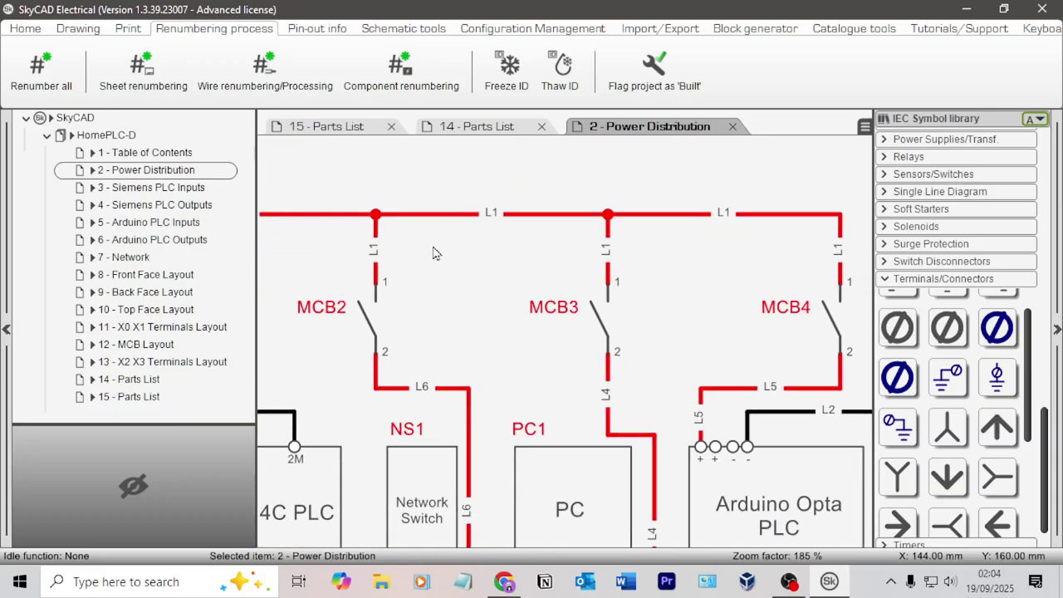
{"action": "scroll", "coordinate": [531, 229], "scroll_direction": "up", "scroll_amount": 2}
{"action": "scroll", "coordinate": [455, 264], "scroll_direction": "up", "scroll_amount": 2}
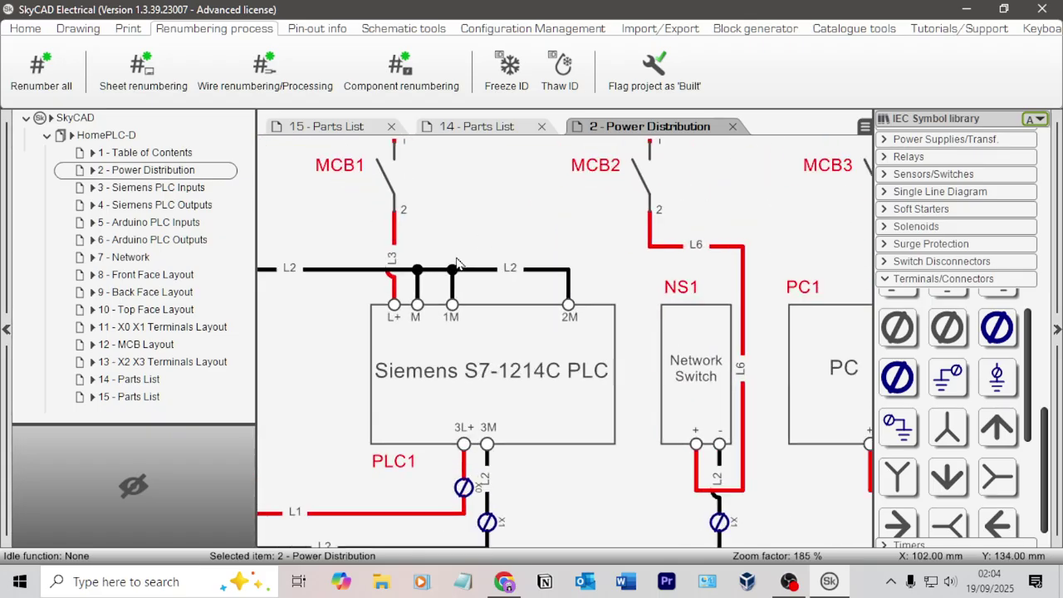
{"action": "scroll", "coordinate": [468, 241], "scroll_direction": "down", "scroll_amount": 2}
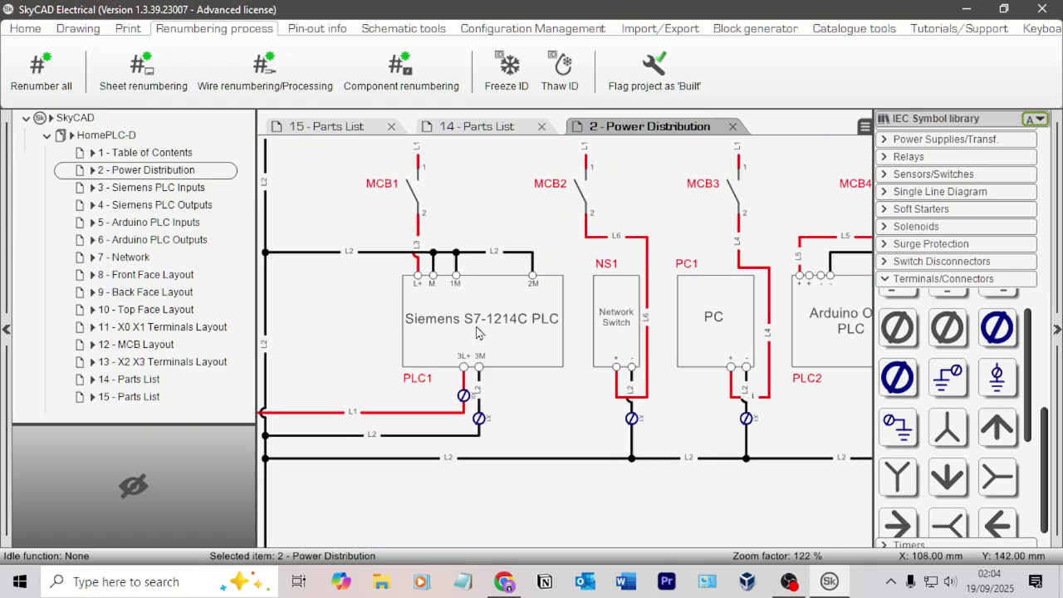
- Copy PLC1's X0 terminal onto the L1 wires above MCB1, MCB2, MCB3 and MCB4
{"action": "left_click", "coordinate": [464, 396]}
{"action": "middle_click_drag", "start_coordinate": [471, 167], "coordinate": [504, 273]}
{"action": "scroll", "coordinate": [484, 291], "scroll_direction": "up", "scroll_amount": 2}
{"action": "left_click", "coordinate": [447, 270]}
{"action": "left_click", "coordinate": [705, 269]}
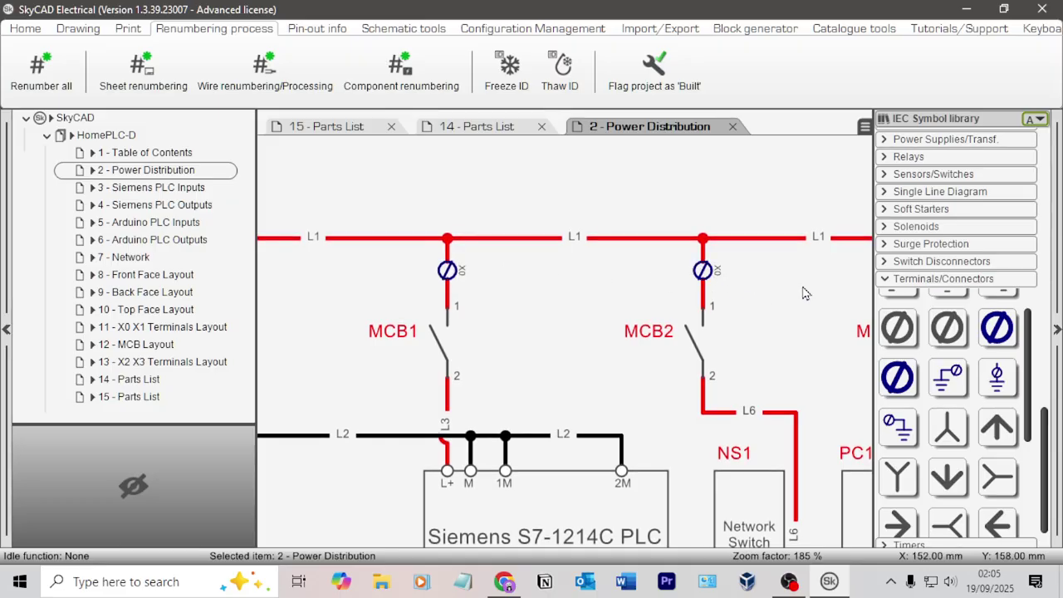
{"action": "middle_click_drag", "start_coordinate": [802, 293], "coordinate": [510, 285]}
{"action": "left_click", "coordinate": [639, 259]}
{"action": "scroll", "coordinate": [779, 273], "scroll_direction": "down", "scroll_amount": 3}
{"action": "middle_click_drag", "start_coordinate": [739, 271], "coordinate": [592, 277]}
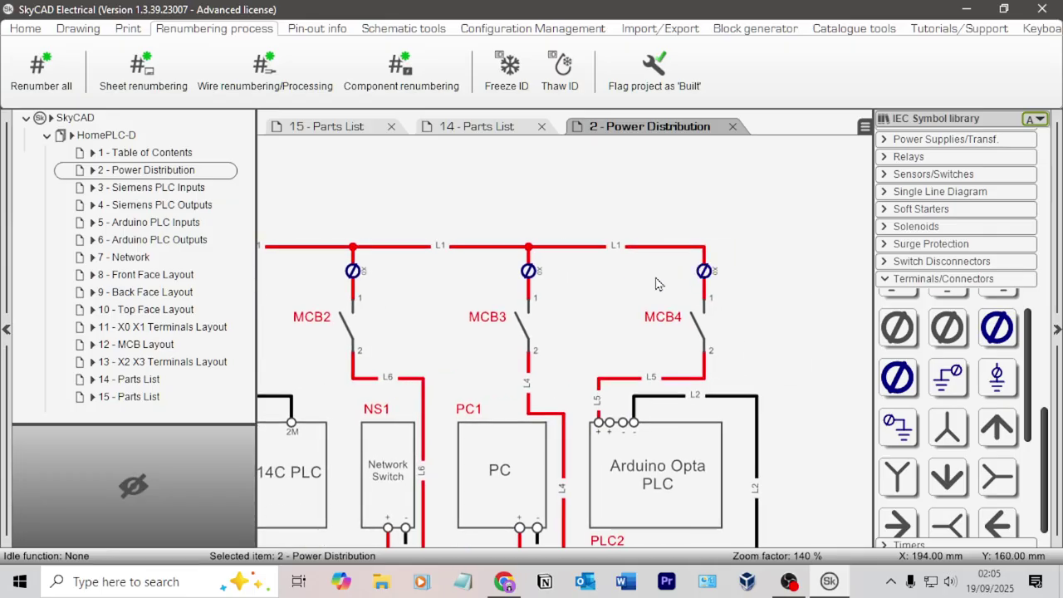
- Freeze the IDs of the four X0 terminals above MCB1 to MCB4
{"action": "left_click", "coordinate": [704, 271]}
{"action": "left_click", "coordinate": [529, 273]}
{"action": "left_click", "coordinate": [591, 283]}
{"action": "left_click", "coordinate": [701, 273]}
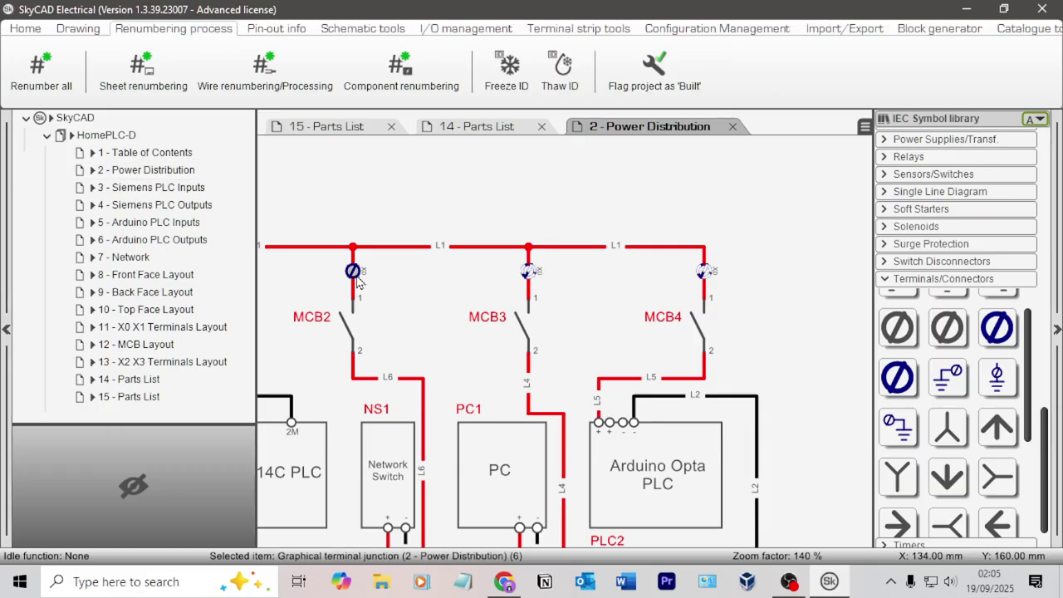
{"action": "scroll", "coordinate": [430, 274], "scroll_direction": "left", "scroll_amount": 3}
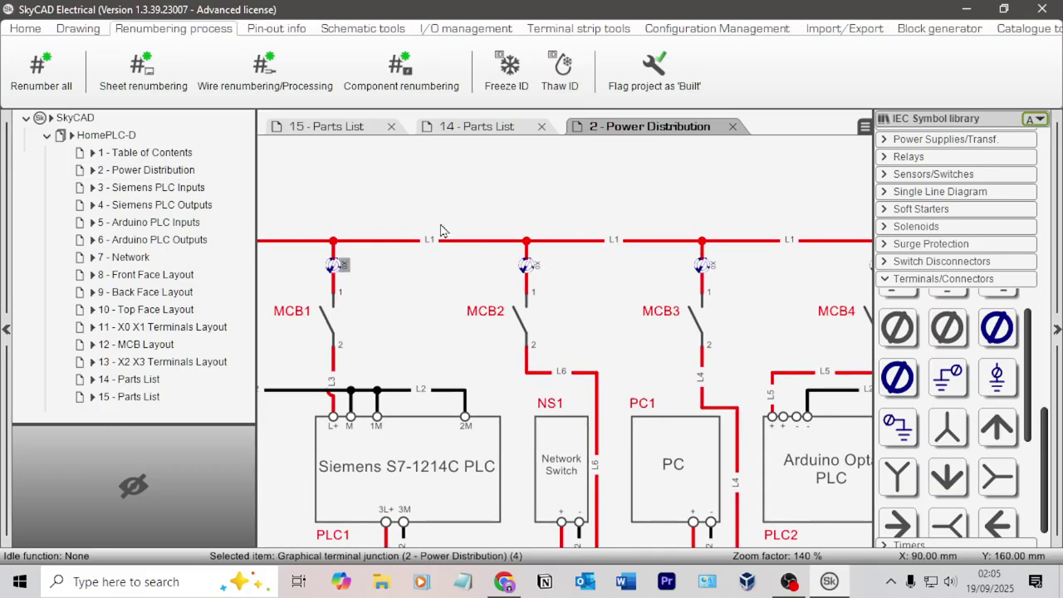
{"action": "left_click", "coordinate": [508, 70]}
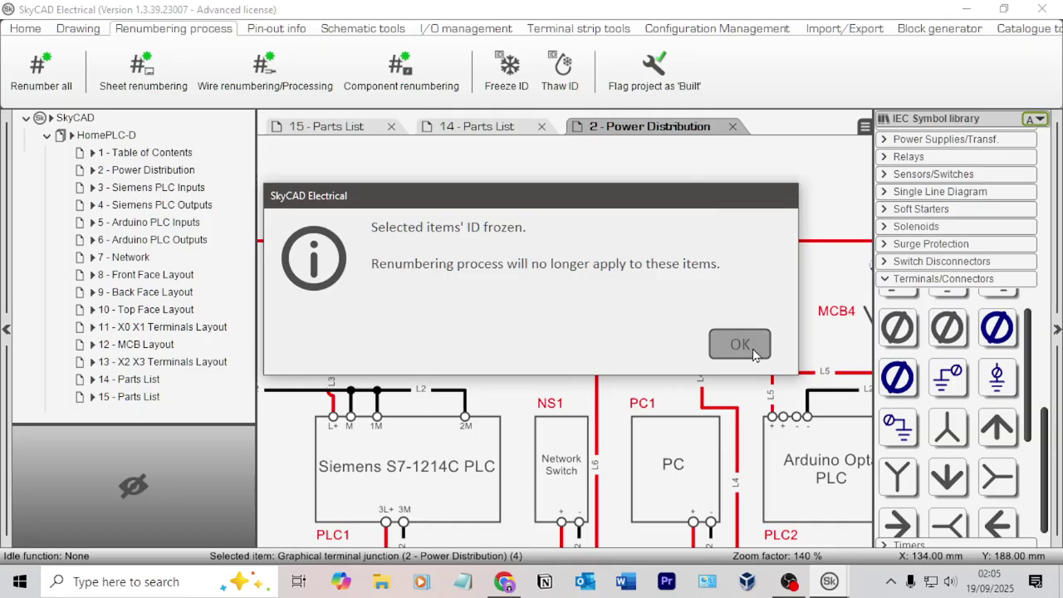
{"action": "left_click", "coordinate": [739, 344]}
- Renumber and process the wires with the X0 terminals in place, and review the power distribution circuit
{"action": "scroll", "coordinate": [745, 264], "scroll_direction": "down", "scroll_amount": 4}
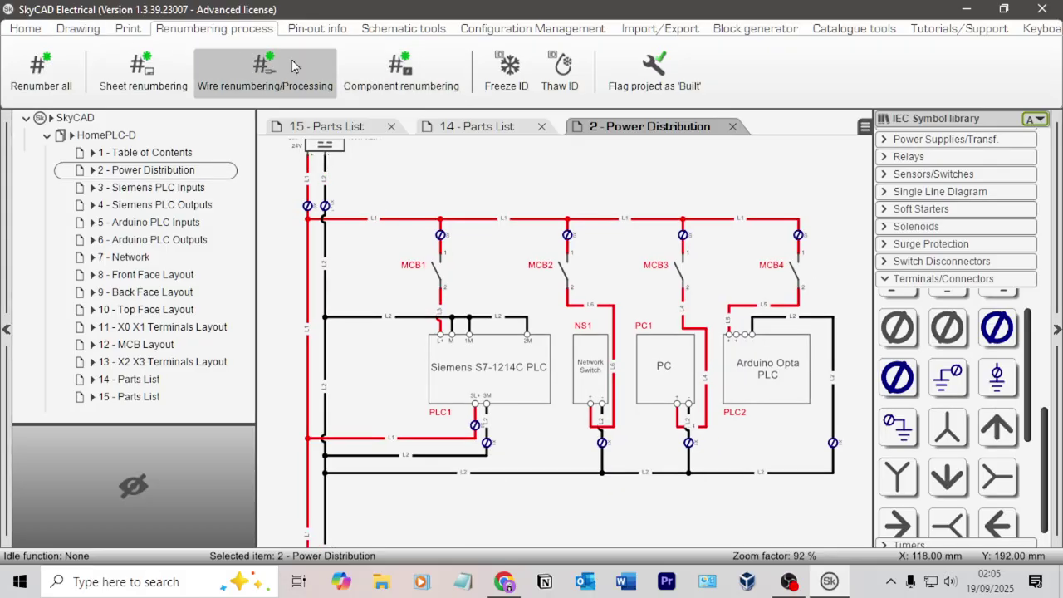
{"action": "left_click", "coordinate": [255, 65]}
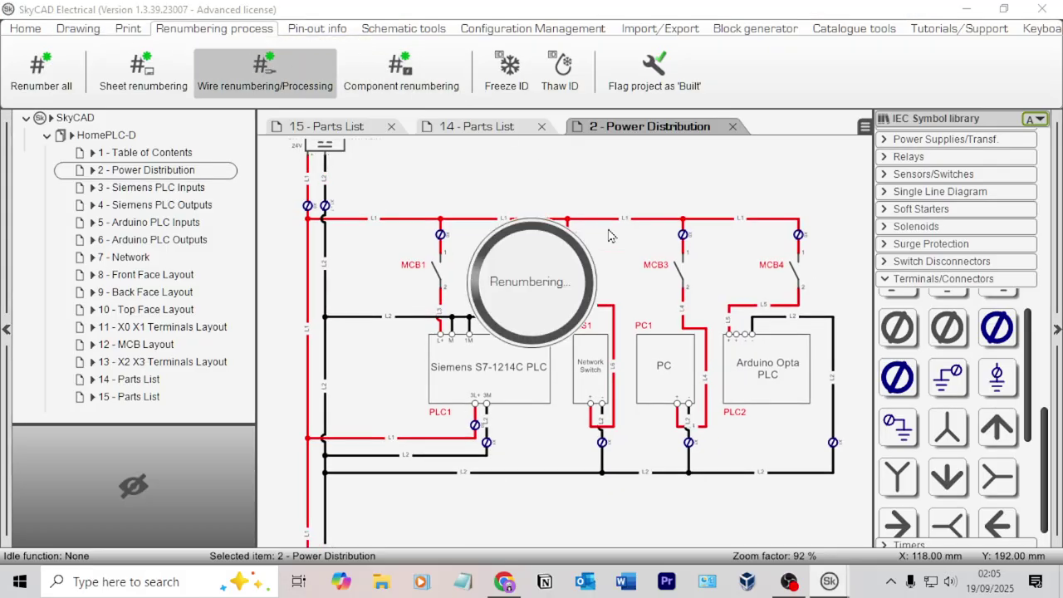
{"action": "scroll", "coordinate": [518, 239], "scroll_direction": "up", "scroll_amount": 3}
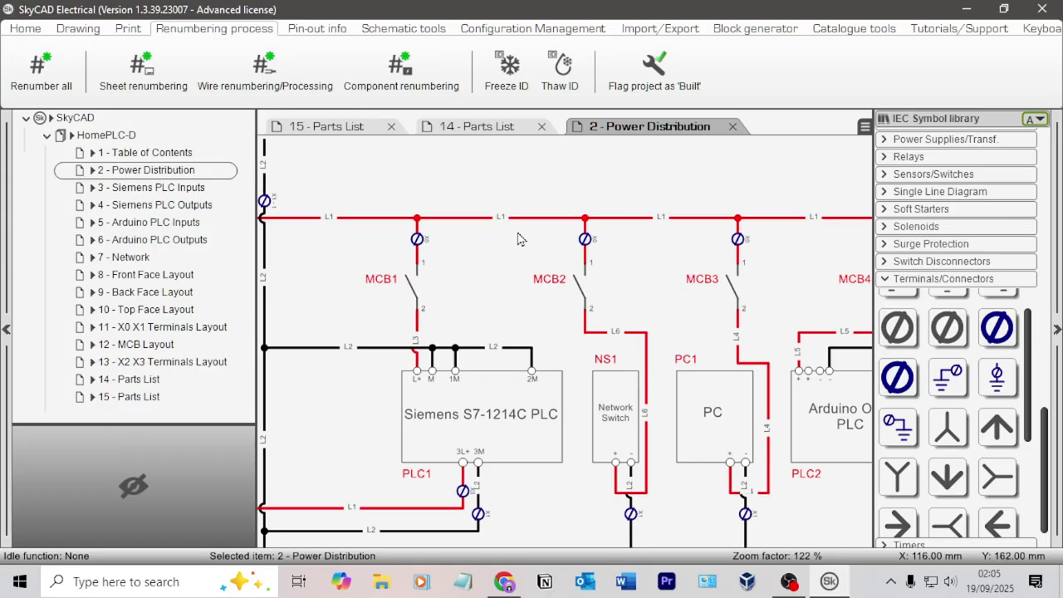
{"action": "scroll", "coordinate": [655, 272], "scroll_direction": "down", "scroll_amount": 3}
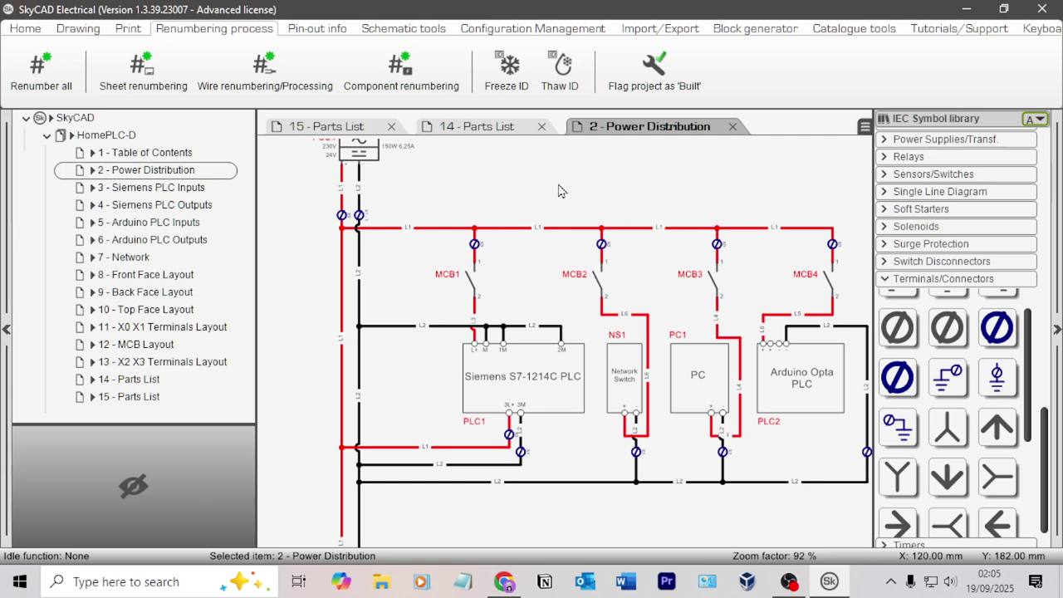
- Add a new blank sheet to the HomePLC-D project
{"action": "left_click", "coordinate": [152, 397]}
{"action": "right_click", "coordinate": [152, 397]}
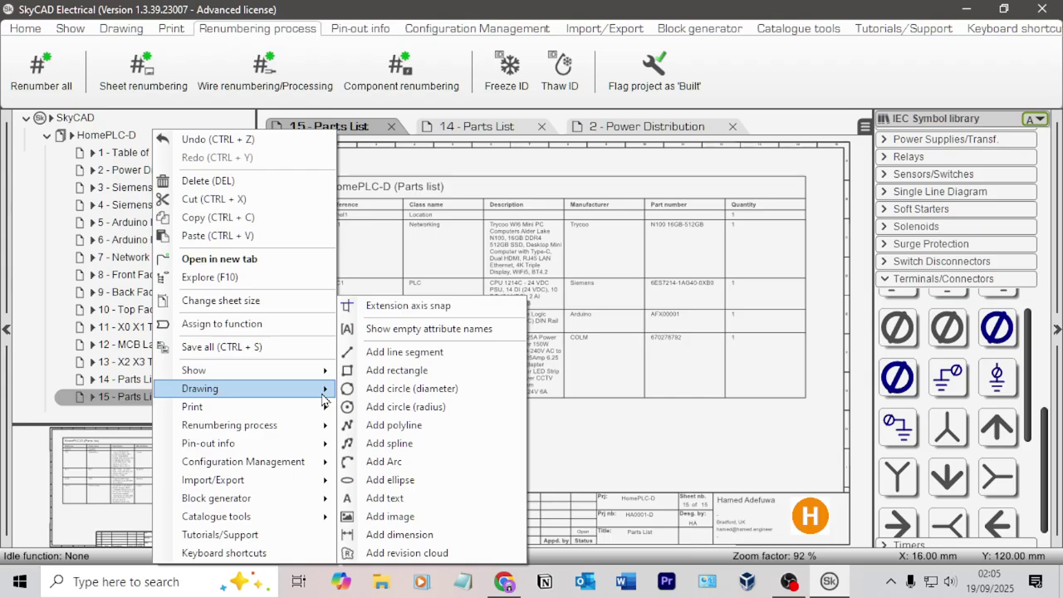
{"action": "left_click", "coordinate": [102, 136]}
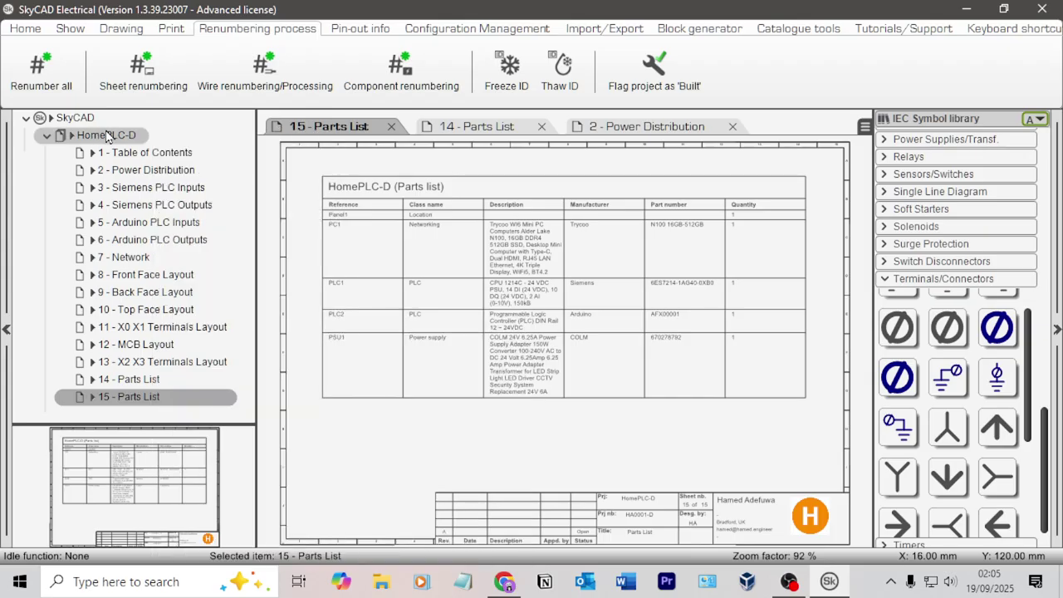
{"action": "right_click", "coordinate": [114, 139]}
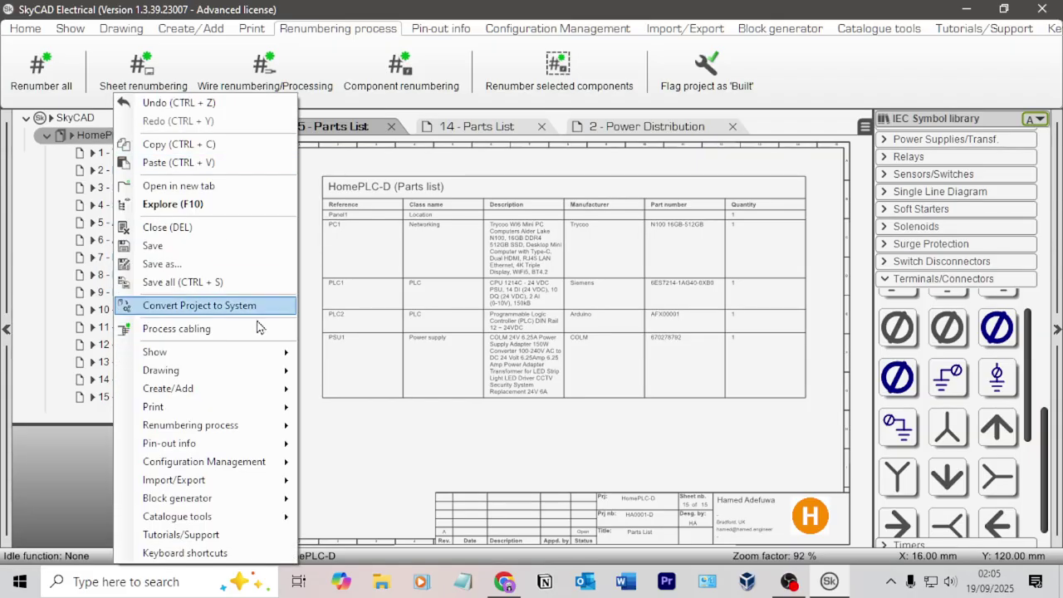
{"action": "mouse_move", "coordinate": [272, 392]}
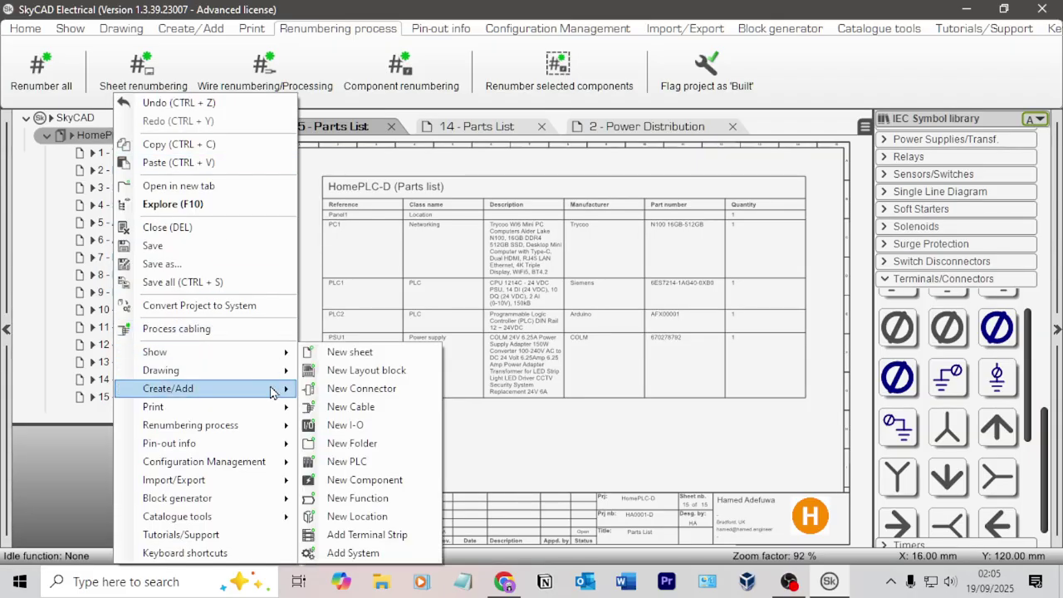
{"action": "left_click", "coordinate": [353, 354]}
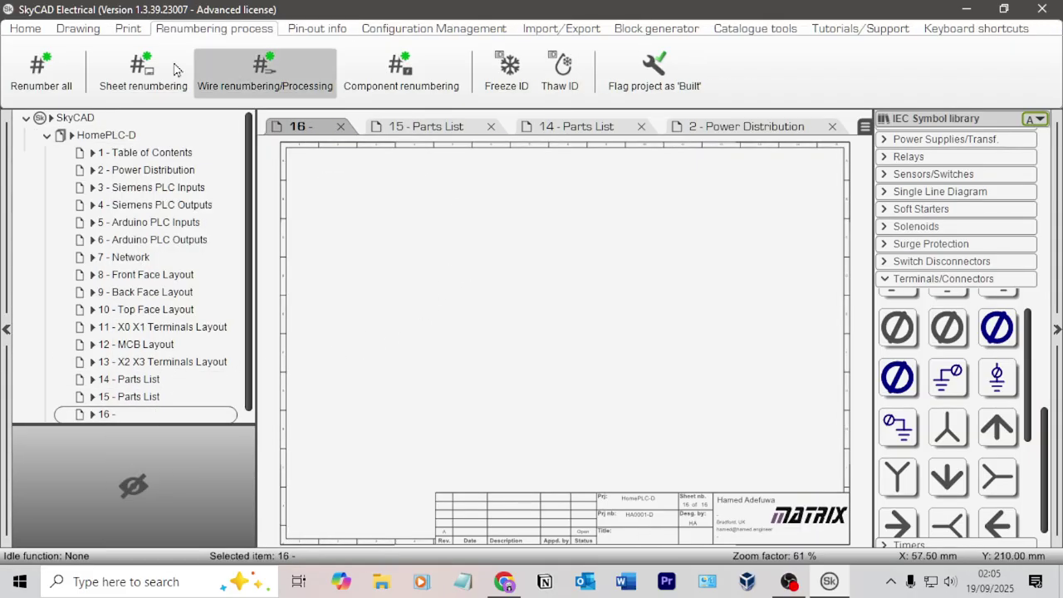
{"action": "left_click", "coordinate": [92, 33]}
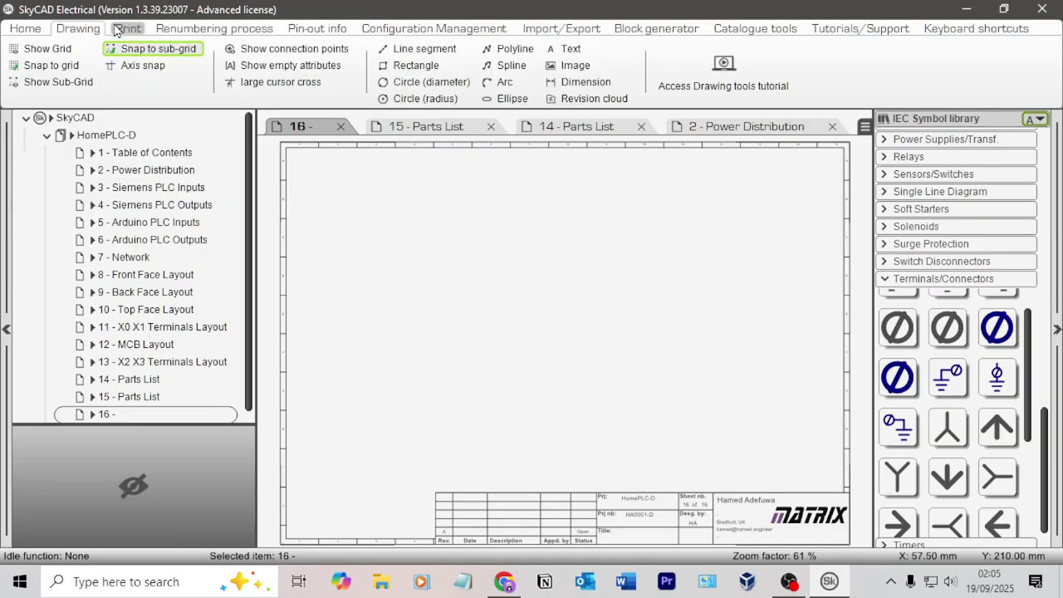
{"action": "left_click", "coordinate": [25, 28]}
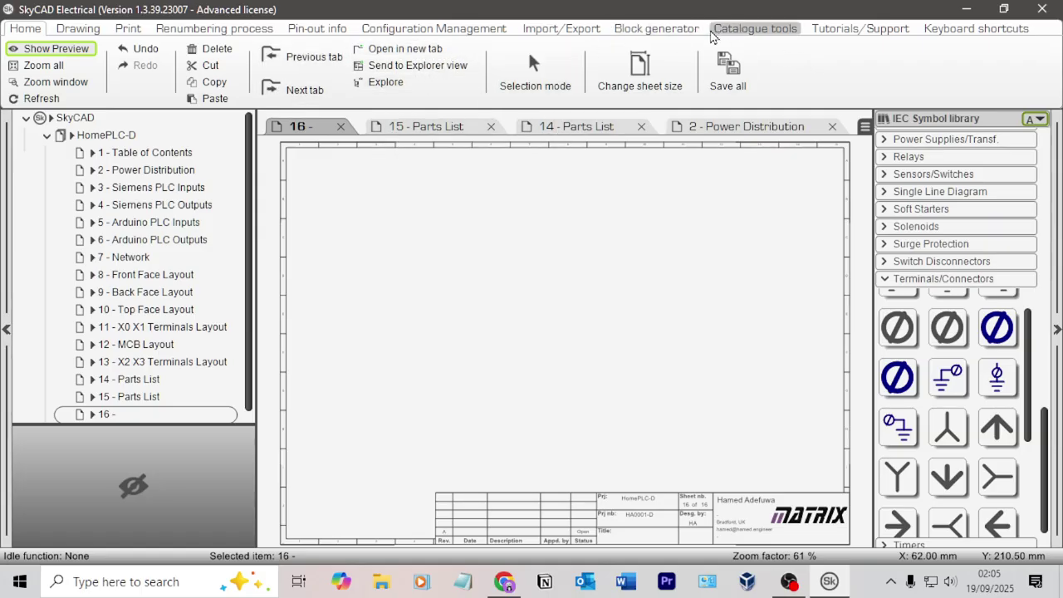
{"action": "left_click", "coordinate": [569, 30]}
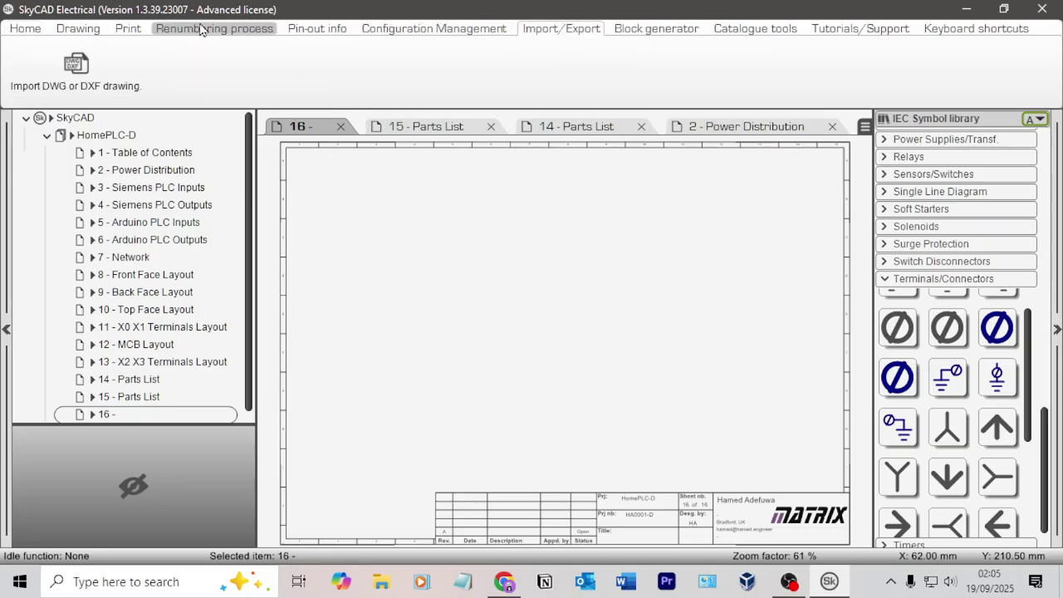
{"action": "left_click", "coordinate": [78, 30]}
{"action": "left_click", "coordinate": [38, 30]}
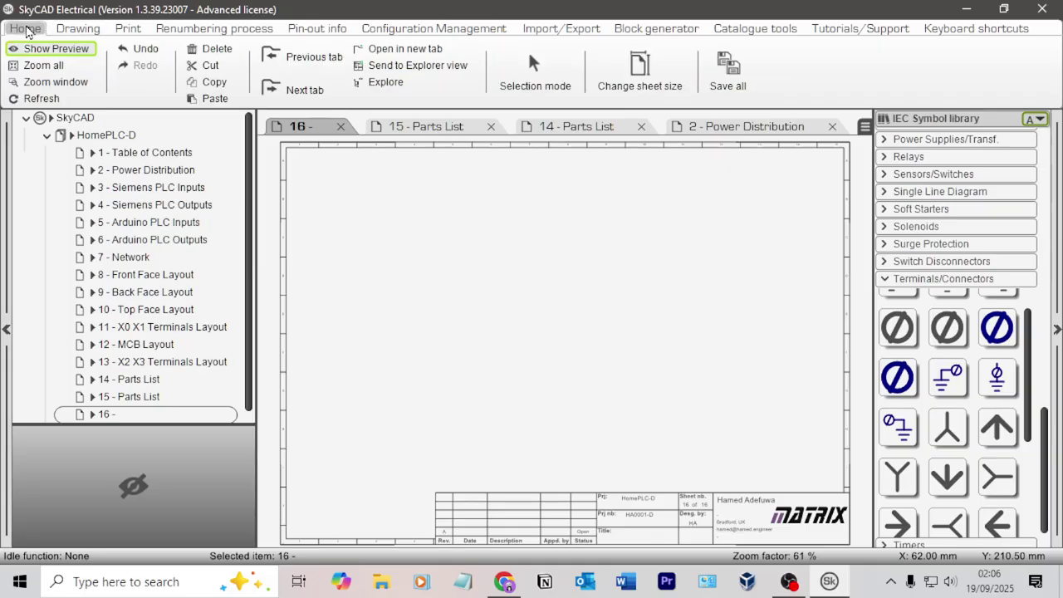
- List the HomePLC-D terminal strips and open Panel1-X0 in single level view to review its columns
{"action": "left_click", "coordinate": [82, 29]}
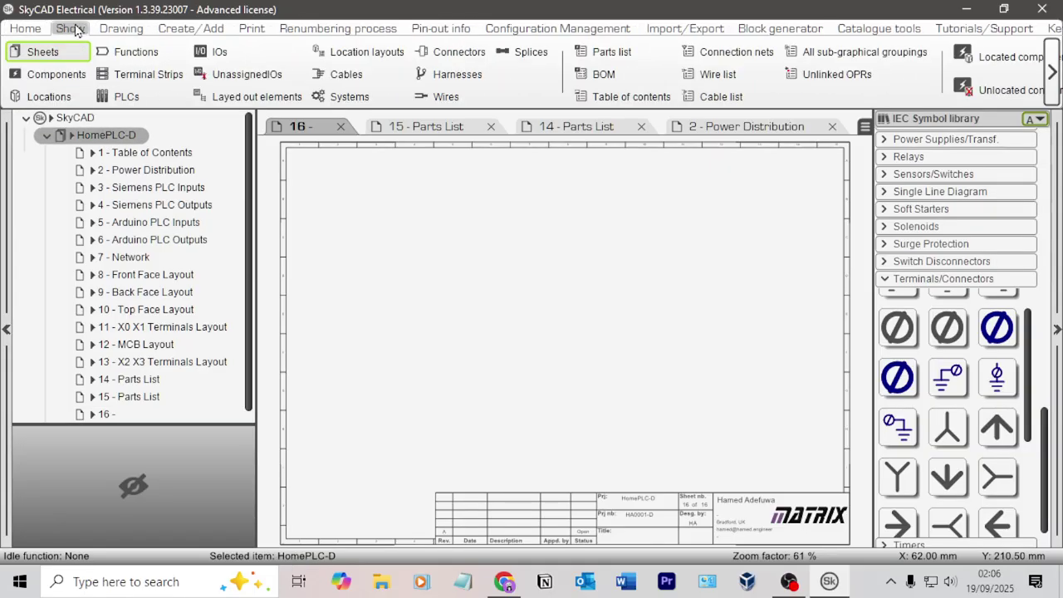
{"action": "left_click", "coordinate": [170, 78]}
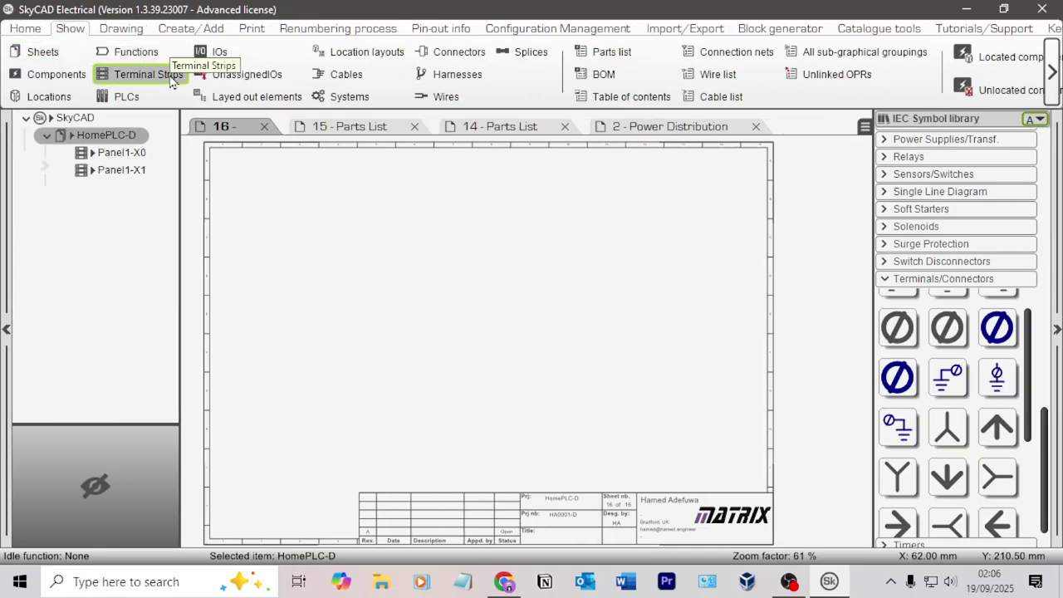
{"action": "left_click", "coordinate": [121, 153]}
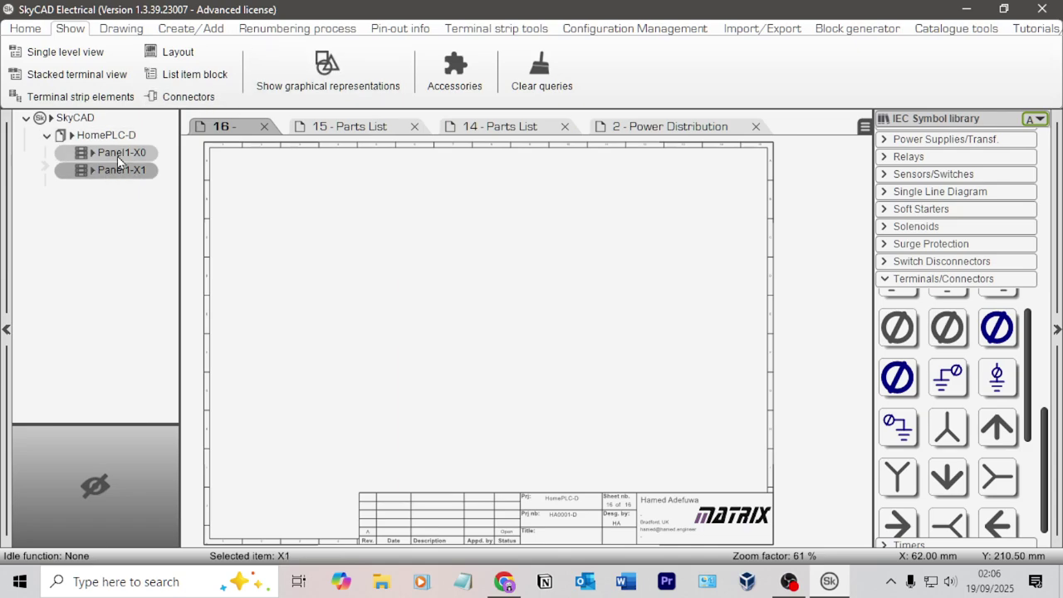
{"action": "left_click", "coordinate": [127, 169]}
{"action": "left_click", "coordinate": [126, 159]}
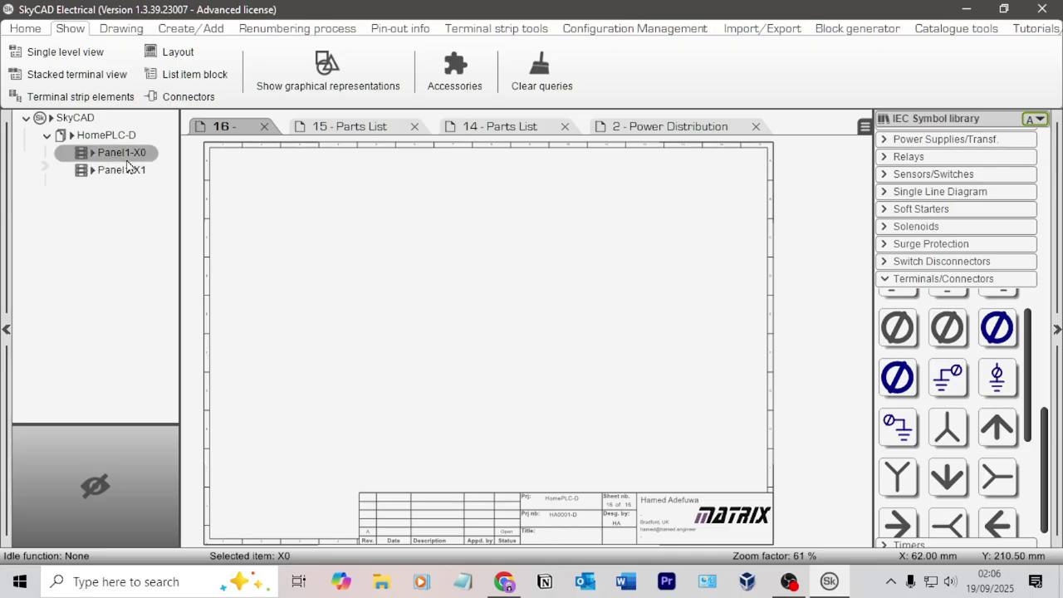
{"action": "left_click", "coordinate": [81, 56]}
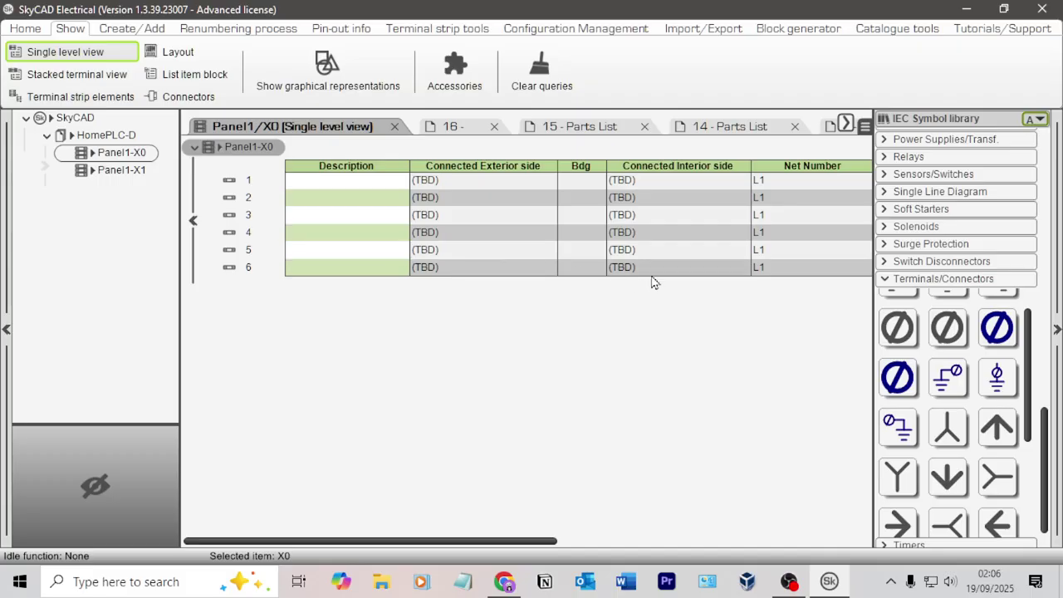
{"action": "scroll", "coordinate": [602, 290], "scroll_direction": "right", "scroll_amount": 5}
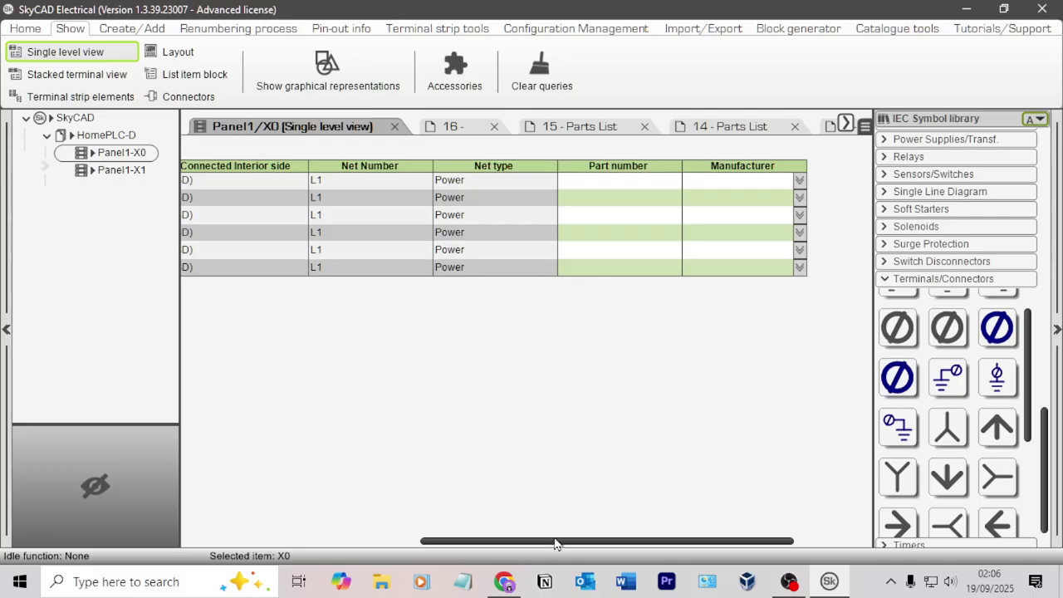
{"action": "left_click_drag", "start_coordinate": [556, 545], "coordinate": [320, 507]}
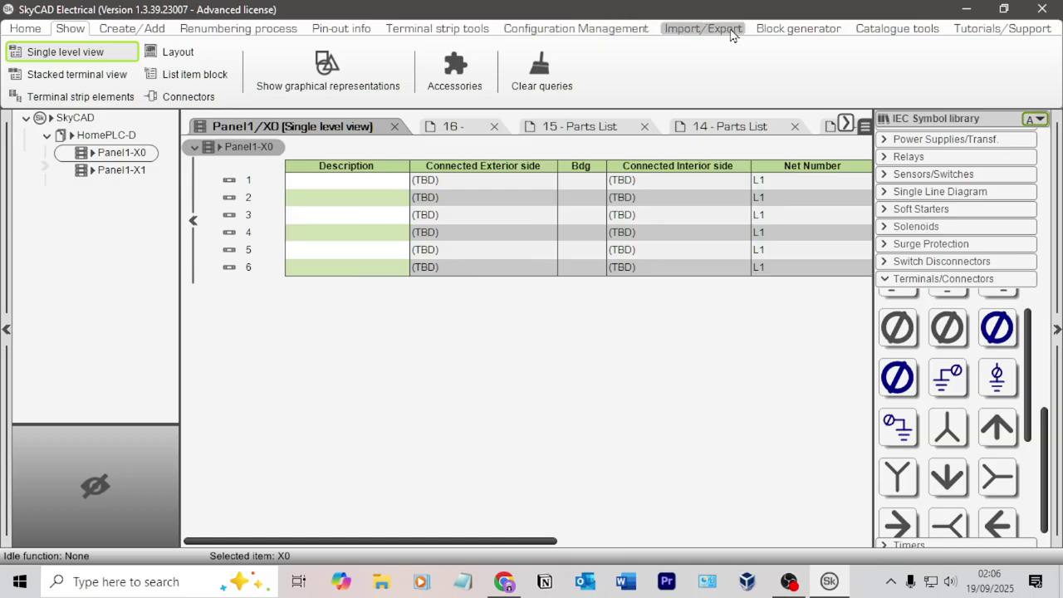
- Insert the Panel1-X0 single level view as a list block in the upper part of blank sheet 16
{"action": "left_click", "coordinate": [703, 29]}
{"action": "left_click", "coordinate": [795, 32]}
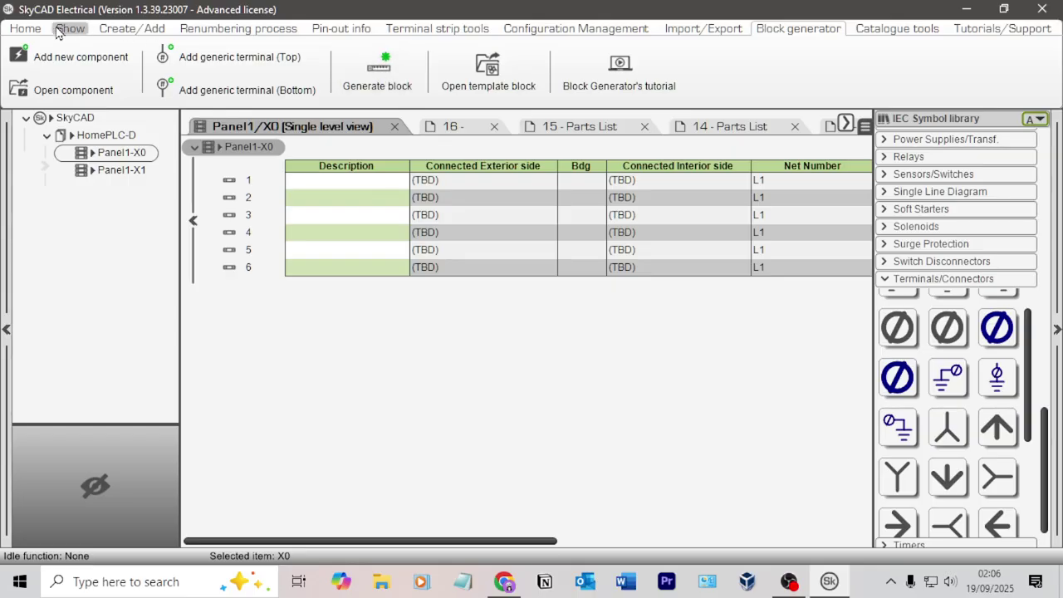
{"action": "left_click", "coordinate": [44, 29]}
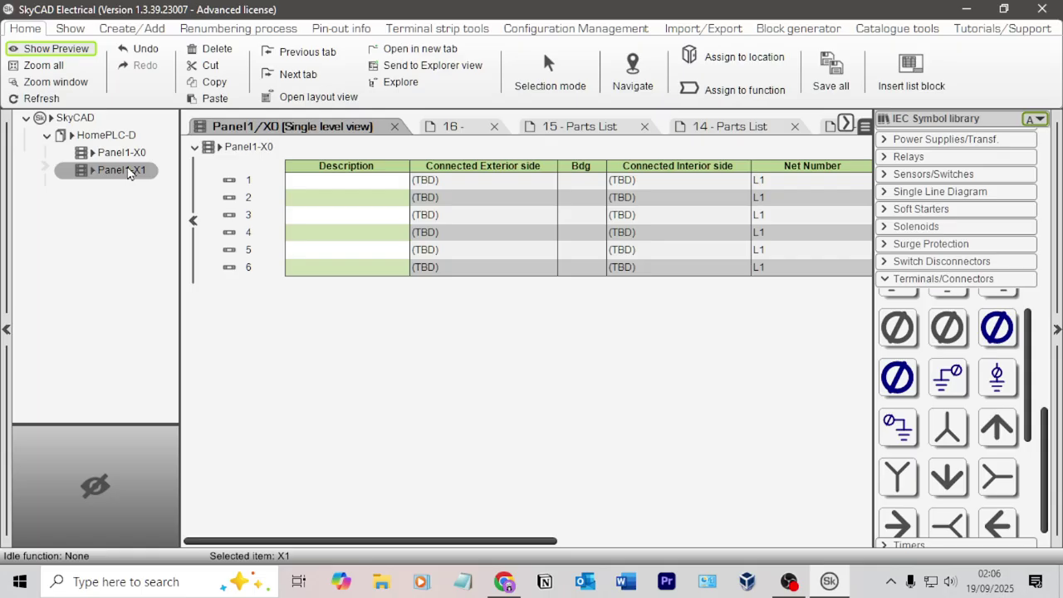
{"action": "left_click", "coordinate": [911, 73]}
{"action": "scroll", "coordinate": [161, 363], "scroll_direction": "down", "scroll_amount": 3}
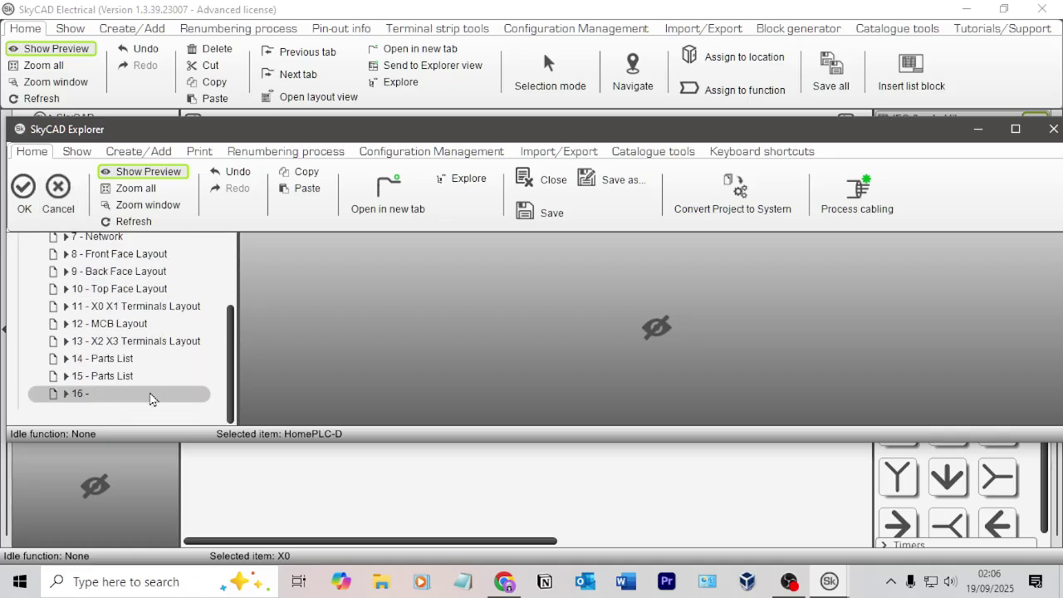
{"action": "left_click", "coordinate": [141, 399]}
{"action": "left_click", "coordinate": [24, 189]}
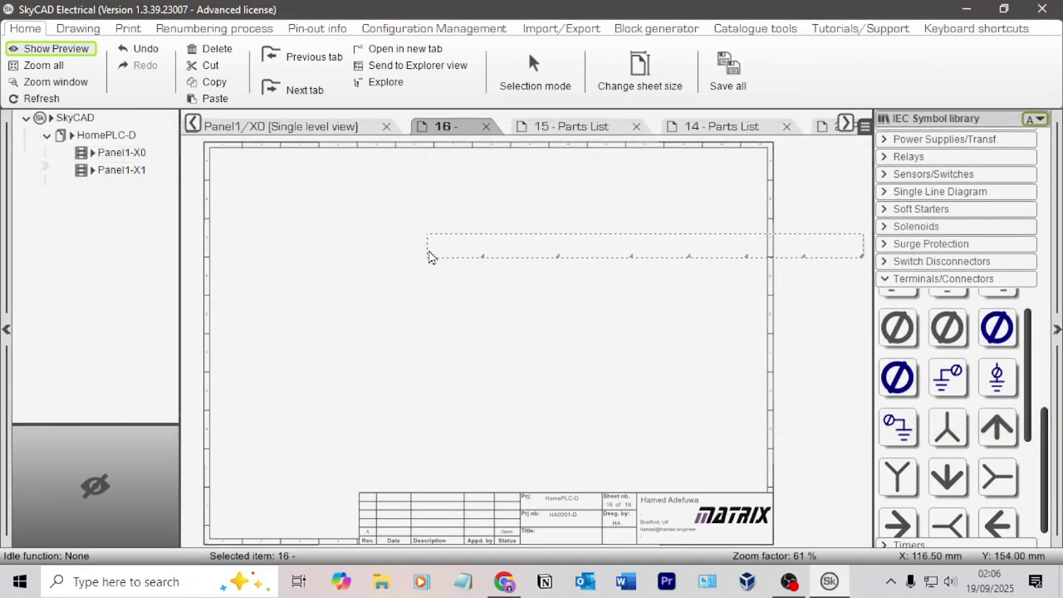
{"action": "left_click", "coordinate": [271, 244]}
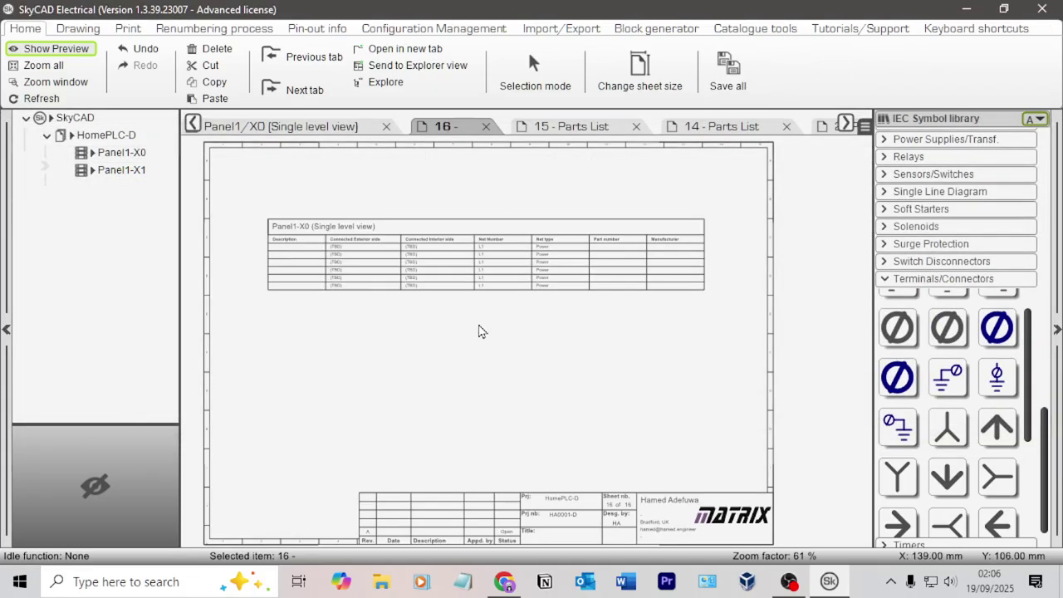
{"action": "scroll", "coordinate": [438, 307], "scroll_direction": "up", "scroll_amount": 2}
{"action": "scroll", "coordinate": [438, 307], "scroll_direction": "down", "scroll_amount": 1}
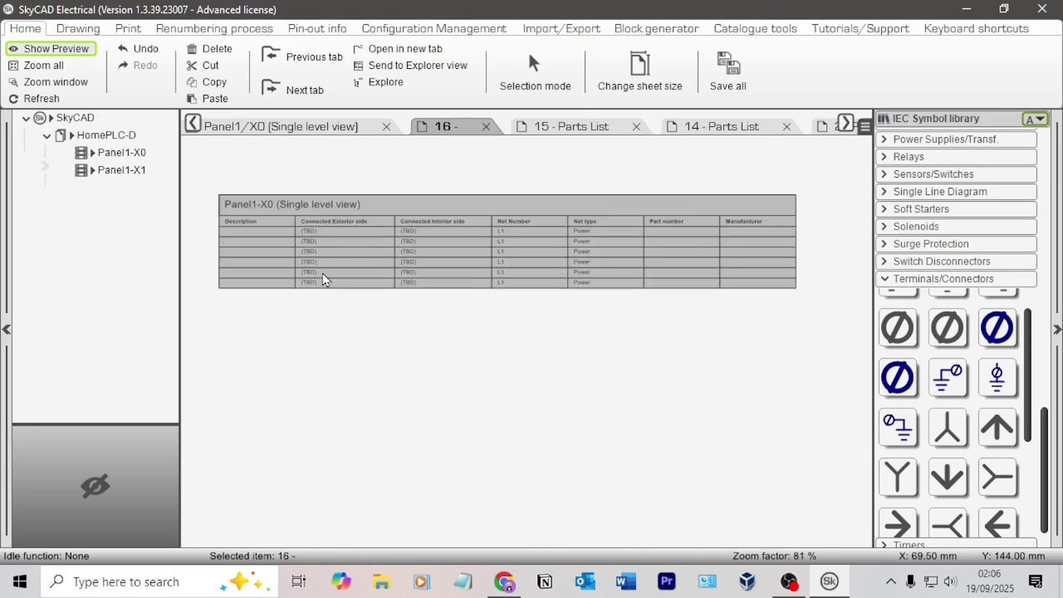
{"action": "scroll", "coordinate": [463, 277], "scroll_direction": "down", "scroll_amount": 2}
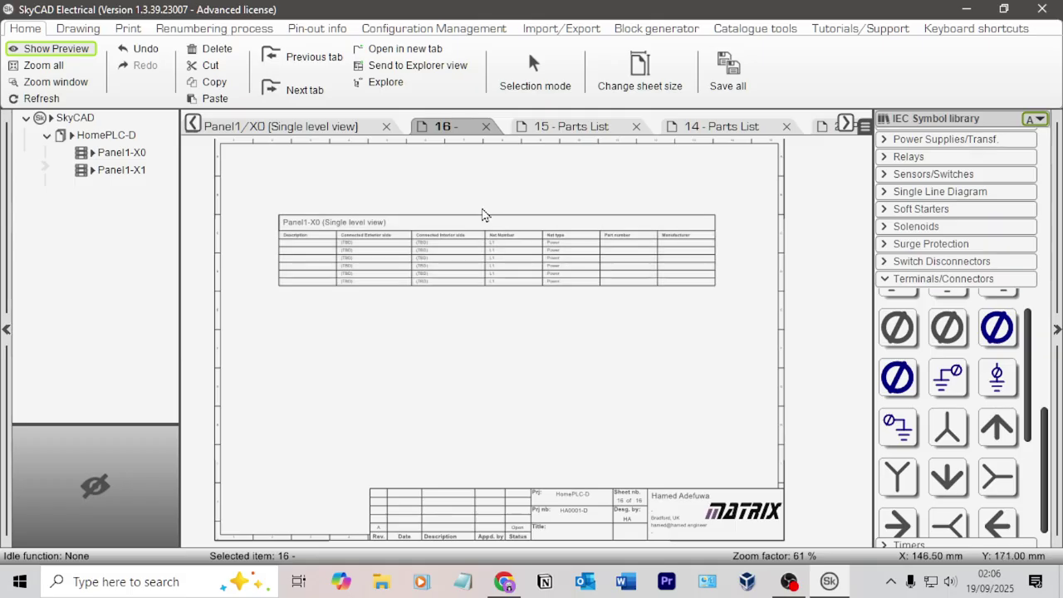
- Open the single level view from the X0 table on sheet 16 and examine the terminals' exterior connections and their locations in the preview
{"action": "left_click", "coordinate": [120, 153]}
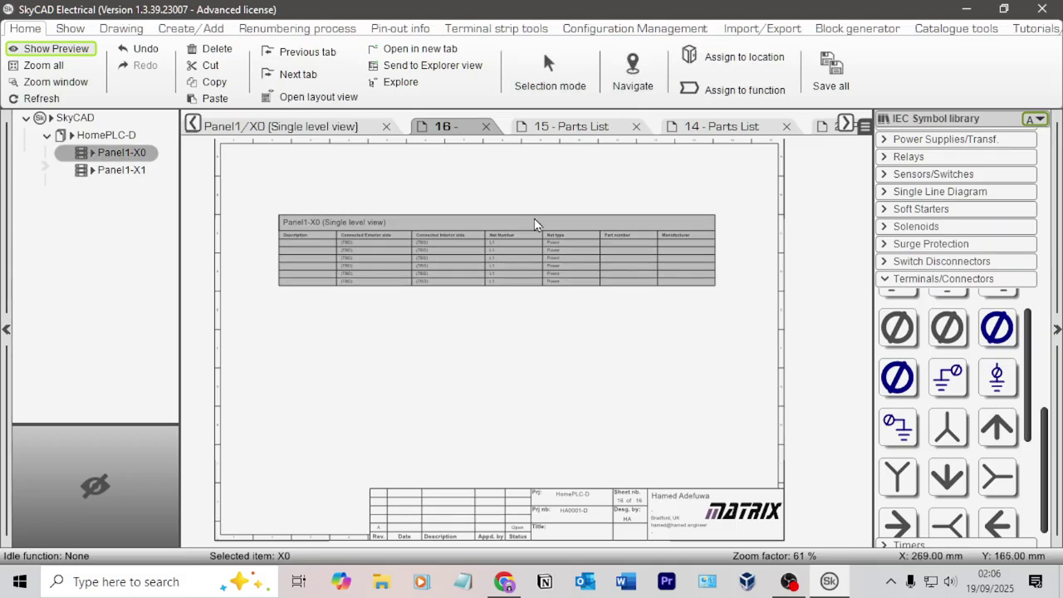
{"action": "scroll", "coordinate": [474, 174], "scroll_direction": "up", "scroll_amount": 2}
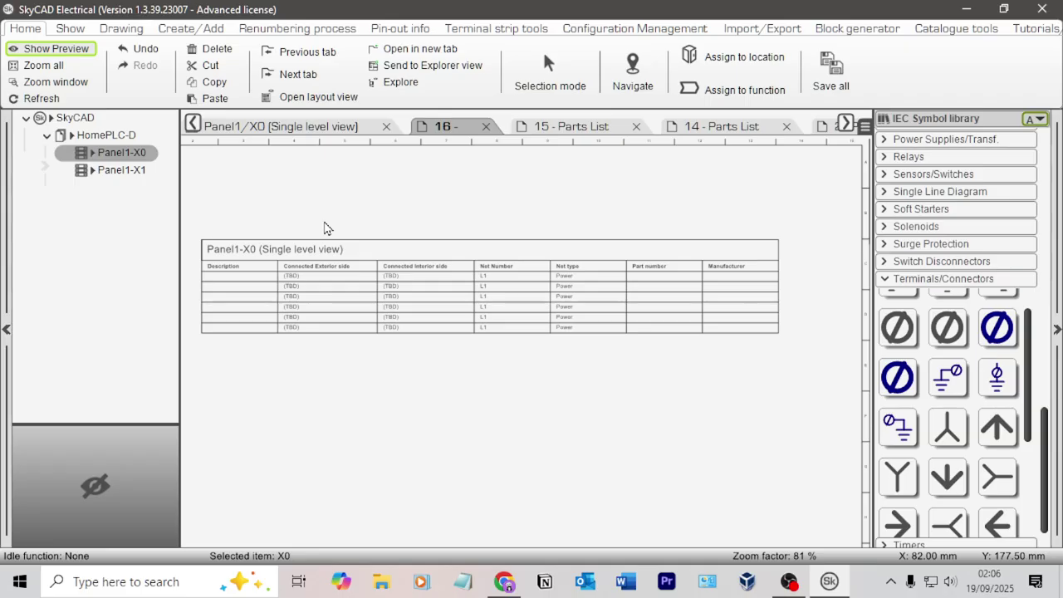
{"action": "double_click", "coordinate": [332, 299]}
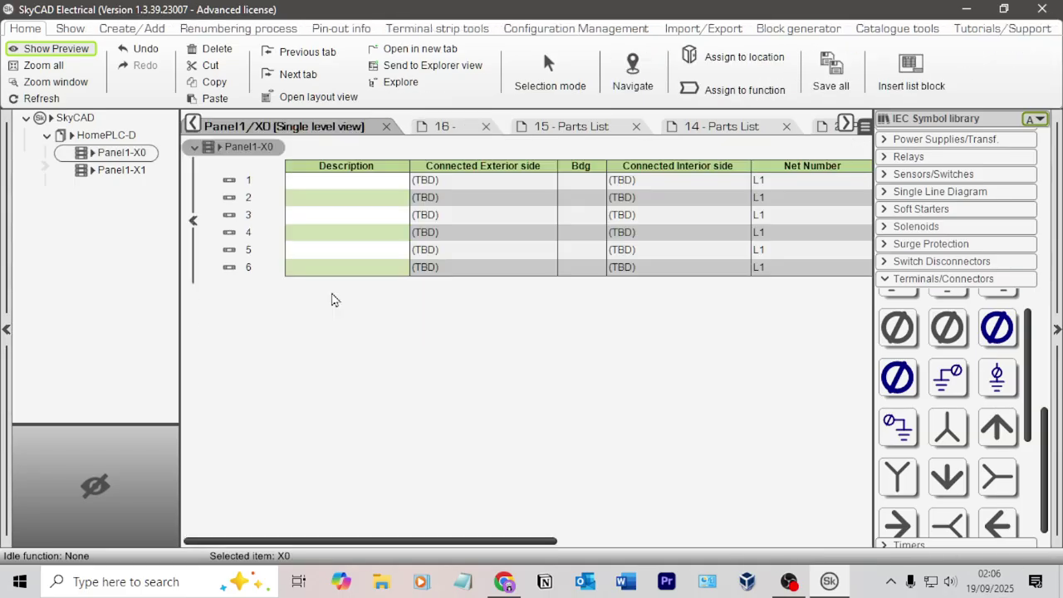
{"action": "left_click", "coordinate": [427, 183]}
{"action": "left_click", "coordinate": [362, 182]}
{"action": "left_click", "coordinate": [444, 184]}
{"action": "left_click", "coordinate": [458, 199]}
{"action": "left_click", "coordinate": [467, 186]}
{"action": "left_click", "coordinate": [469, 195]}
{"action": "key", "text": "Down"}
{"action": "key", "text": "Down"}
{"action": "key", "text": "Down"}
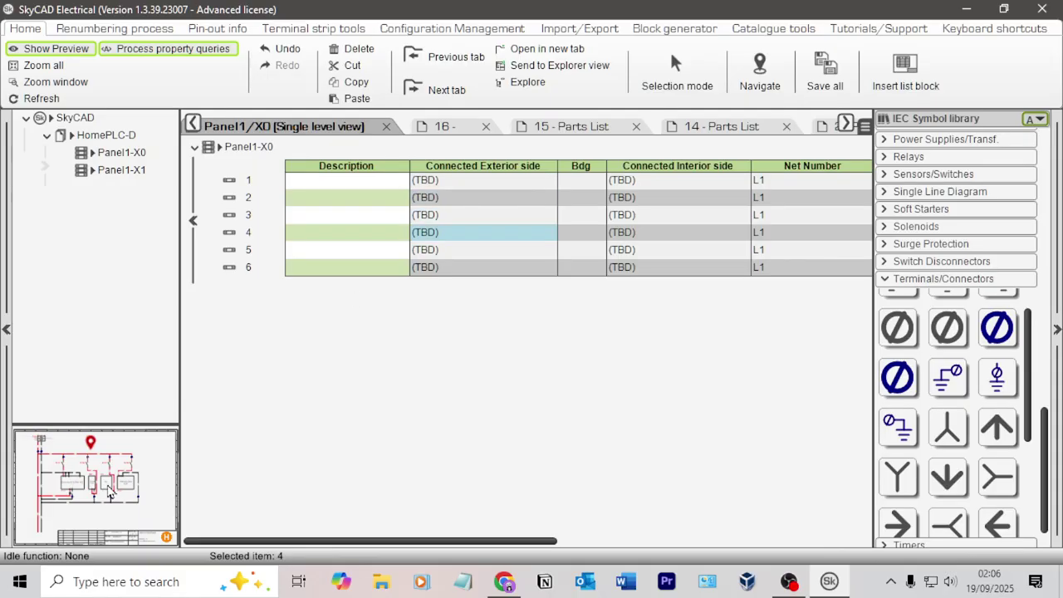
{"action": "key", "text": "Up"}
{"action": "left_click_drag", "start_coordinate": [534, 545], "coordinate": [417, 489]}
{"action": "left_click", "coordinate": [191, 124]}
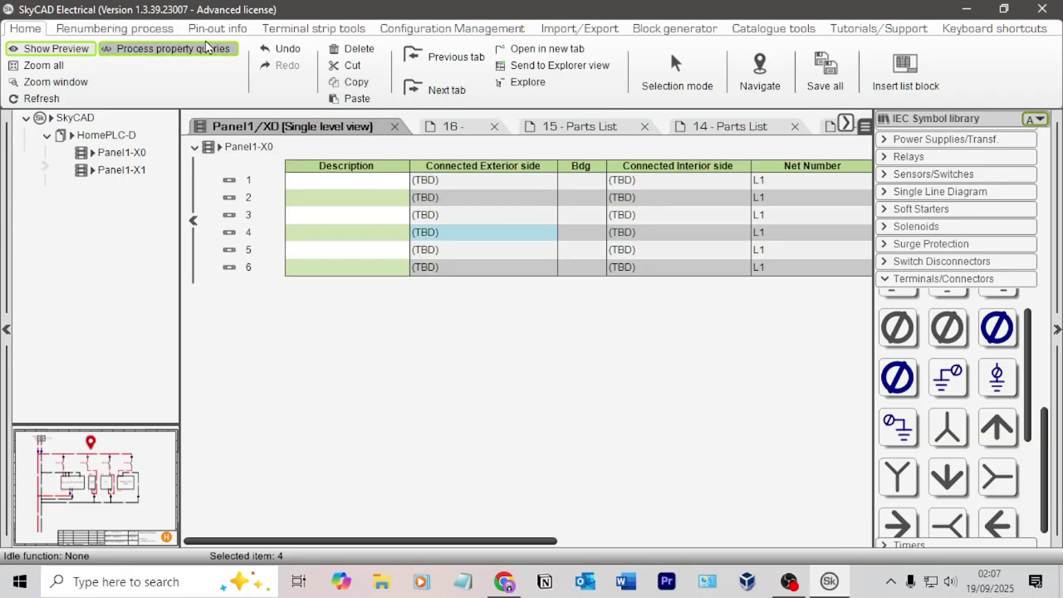
- Lay out the Panel1-X0 terminal strip on sheet 16 below its list table and inspect the strip diagram
{"action": "left_click", "coordinate": [220, 29]}
{"action": "left_click", "coordinate": [286, 30]}
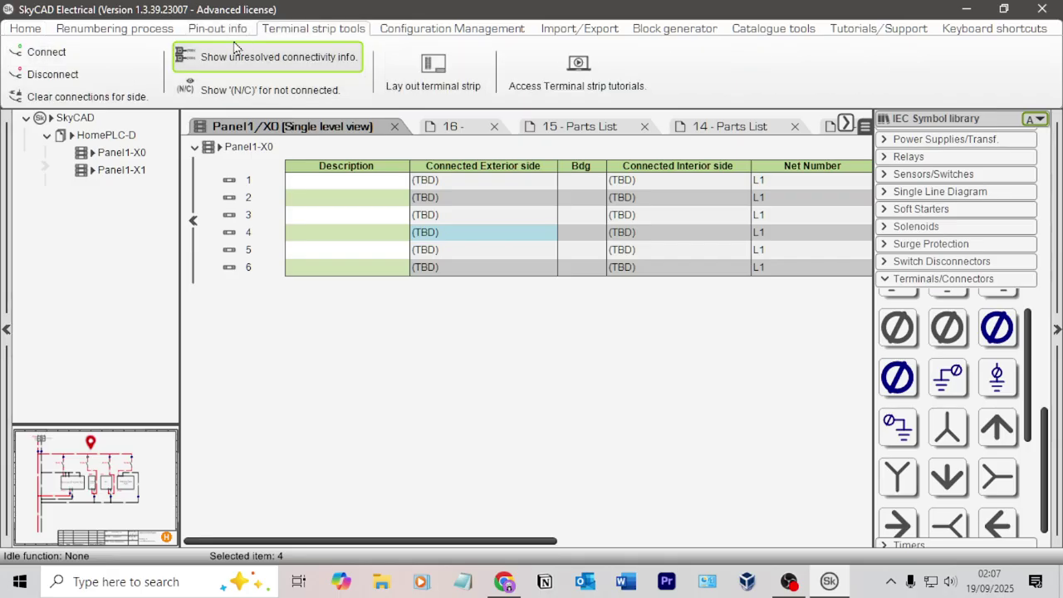
{"action": "left_click", "coordinate": [121, 152]}
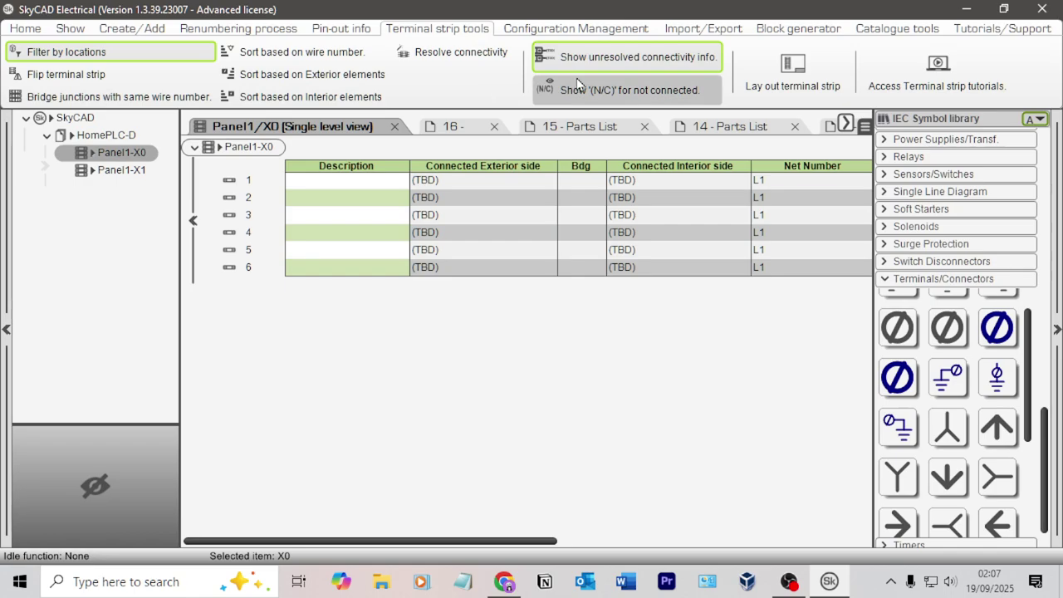
{"action": "left_click", "coordinate": [793, 78]}
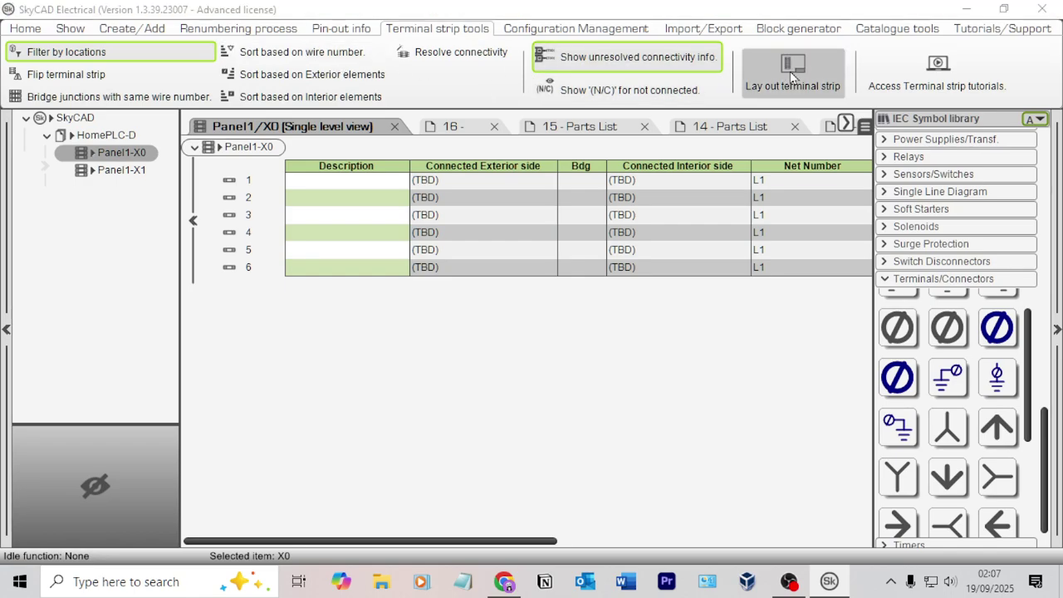
{"action": "scroll", "coordinate": [142, 398], "scroll_direction": "down", "scroll_amount": 4}
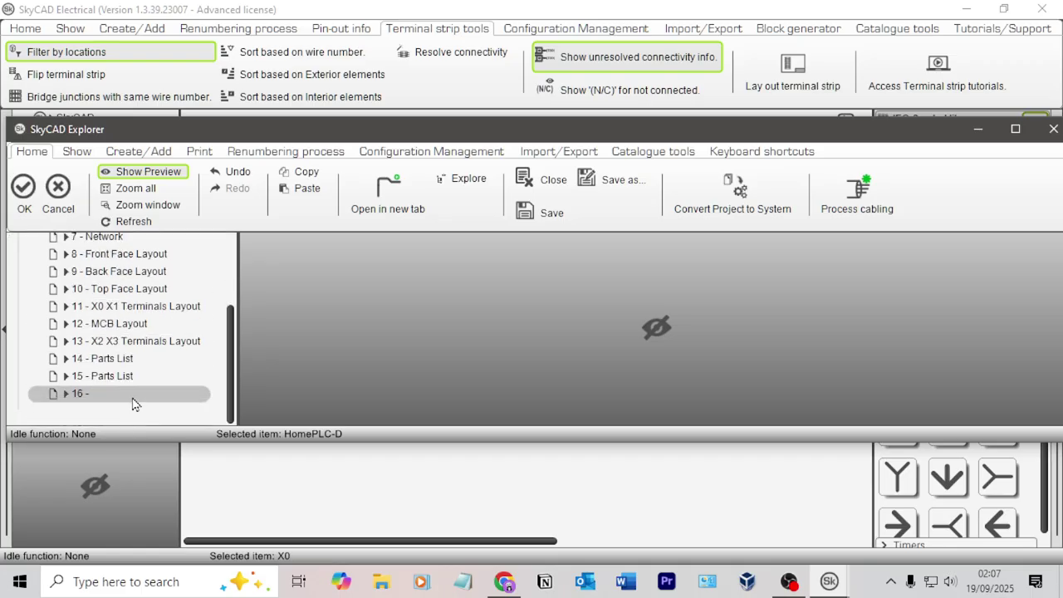
{"action": "left_click", "coordinate": [131, 394]}
{"action": "left_click", "coordinate": [24, 186]}
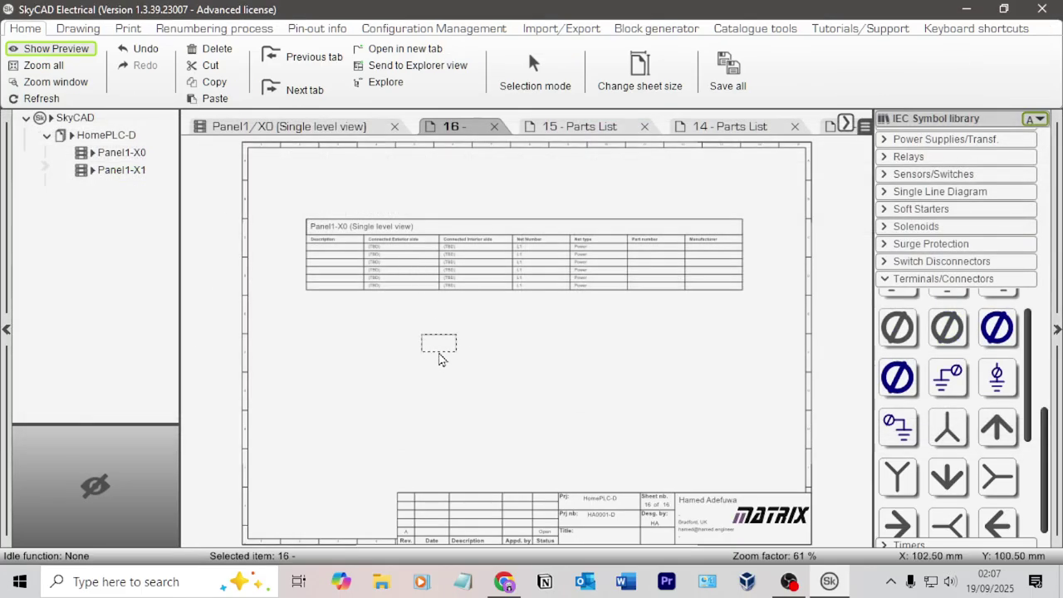
{"action": "left_click", "coordinate": [439, 356]}
{"action": "scroll", "coordinate": [435, 387], "scroll_direction": "up", "scroll_amount": 5}
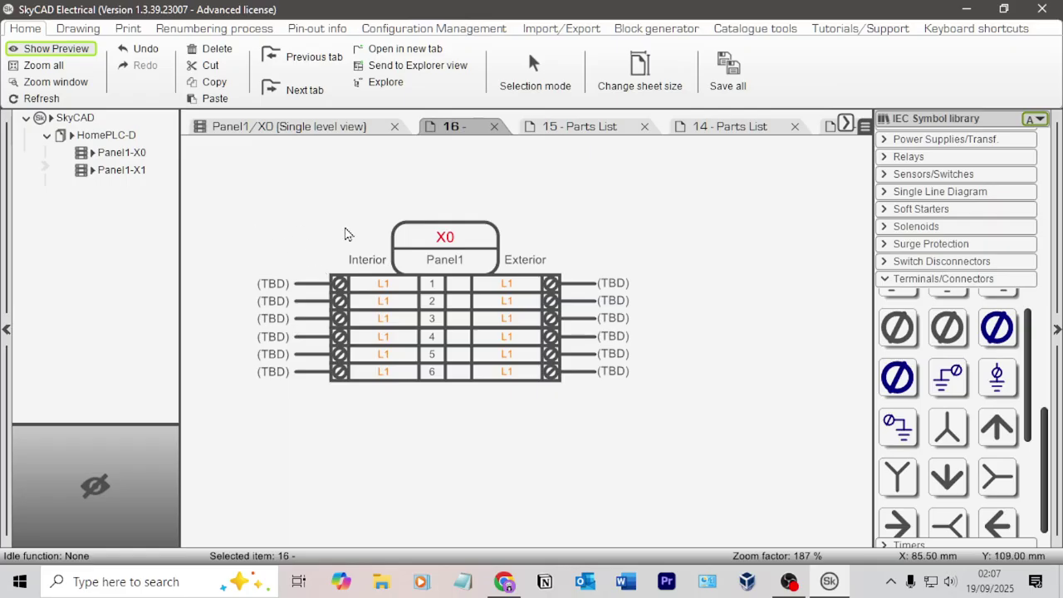
{"action": "scroll", "coordinate": [344, 240], "scroll_direction": "down", "scroll_amount": 1}
{"action": "scroll", "coordinate": [291, 274], "scroll_direction": "up", "scroll_amount": 1}
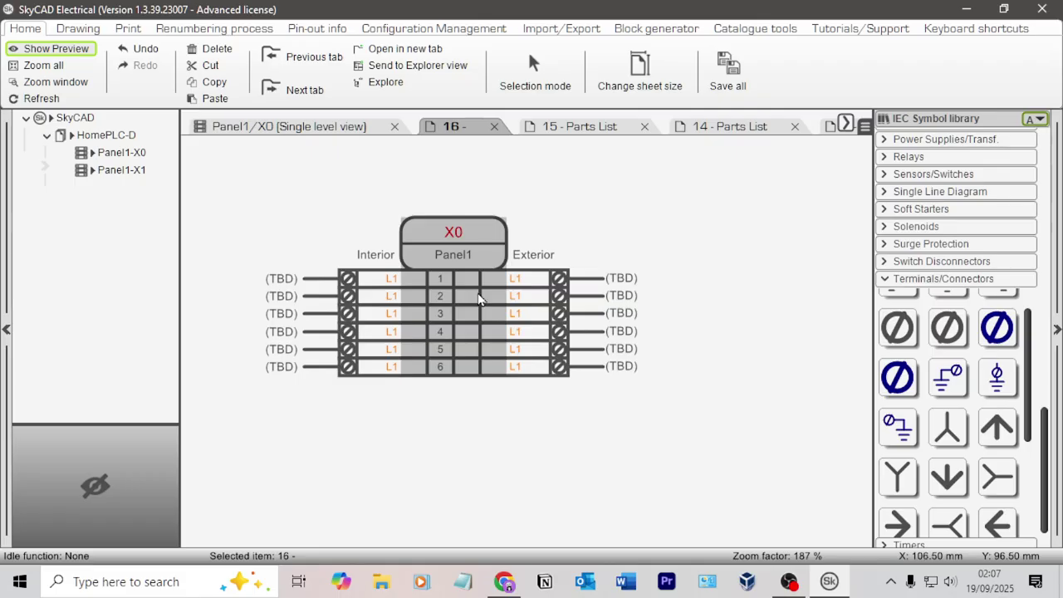
- List all sheets of the HomePLC-D project in the project tree
{"action": "scroll", "coordinate": [600, 266], "scroll_direction": "down", "scroll_amount": 3}
{"action": "middle_click_drag", "start_coordinate": [678, 242], "coordinate": [619, 350]}
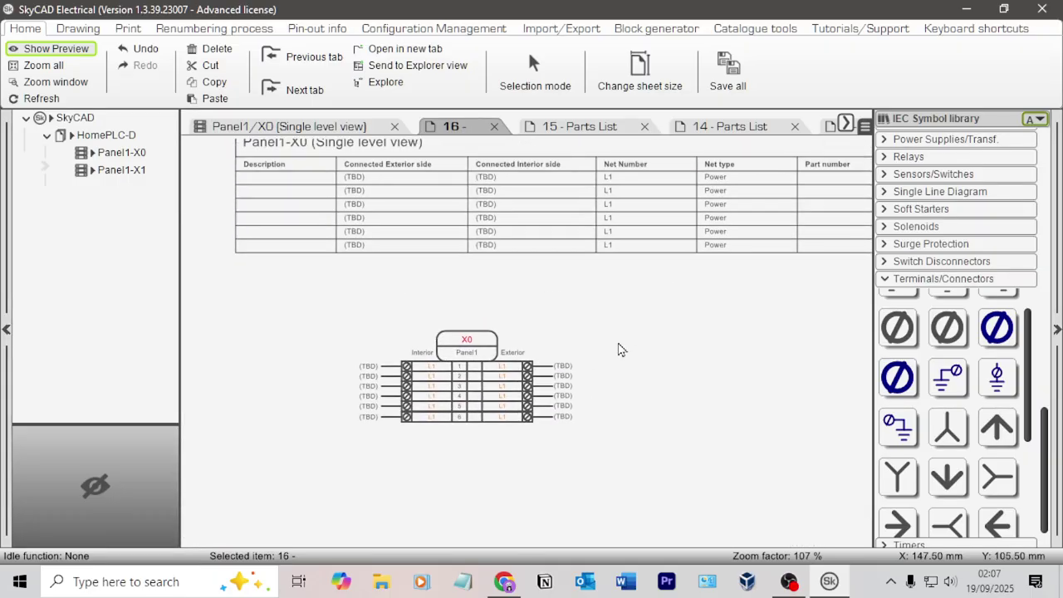
{"action": "scroll", "coordinate": [620, 347], "scroll_direction": "down", "scroll_amount": 2}
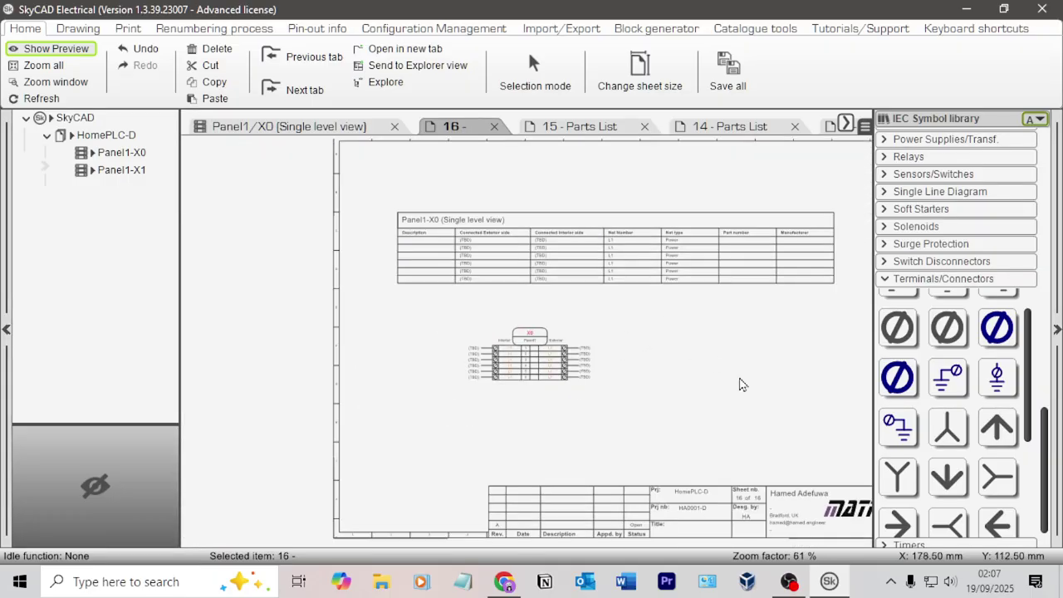
{"action": "left_click", "coordinate": [106, 135]}
{"action": "left_click", "coordinate": [72, 28]}
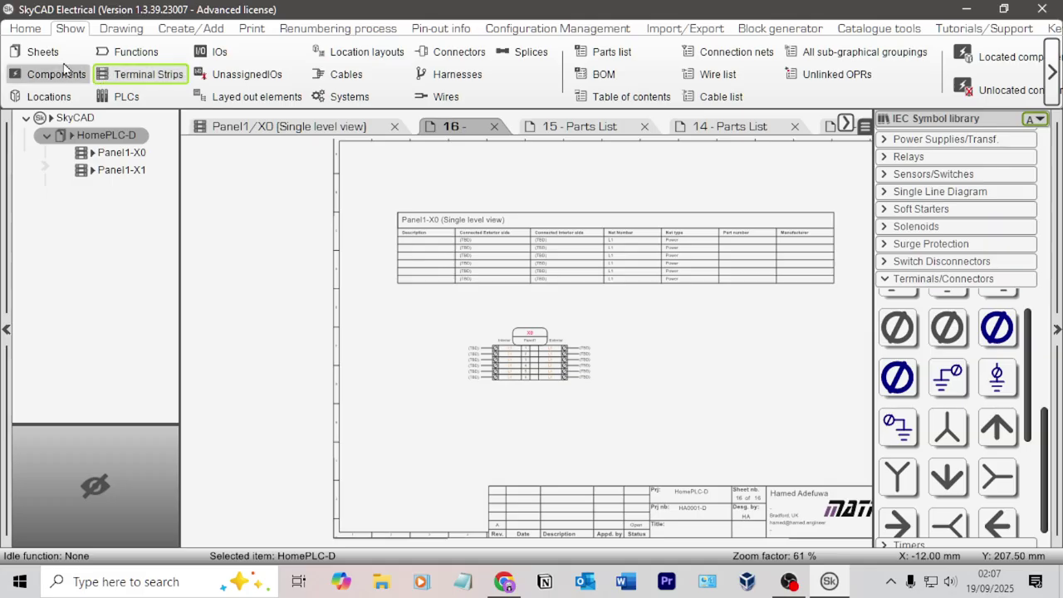
{"action": "left_click", "coordinate": [58, 56]}
{"action": "left_click", "coordinate": [626, 367]}
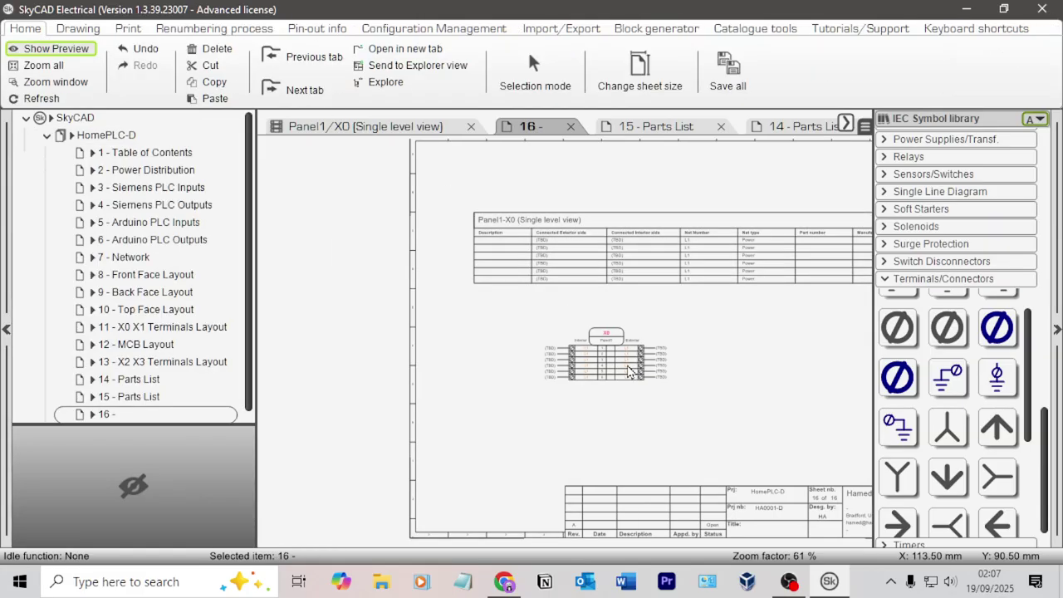
- Delete sheet 16 with the Panel1-X0 list and strip layout from the project
{"action": "scroll", "coordinate": [224, 365], "scroll_direction": "down", "scroll_amount": 1}
{"action": "right_click", "coordinate": [124, 391]}
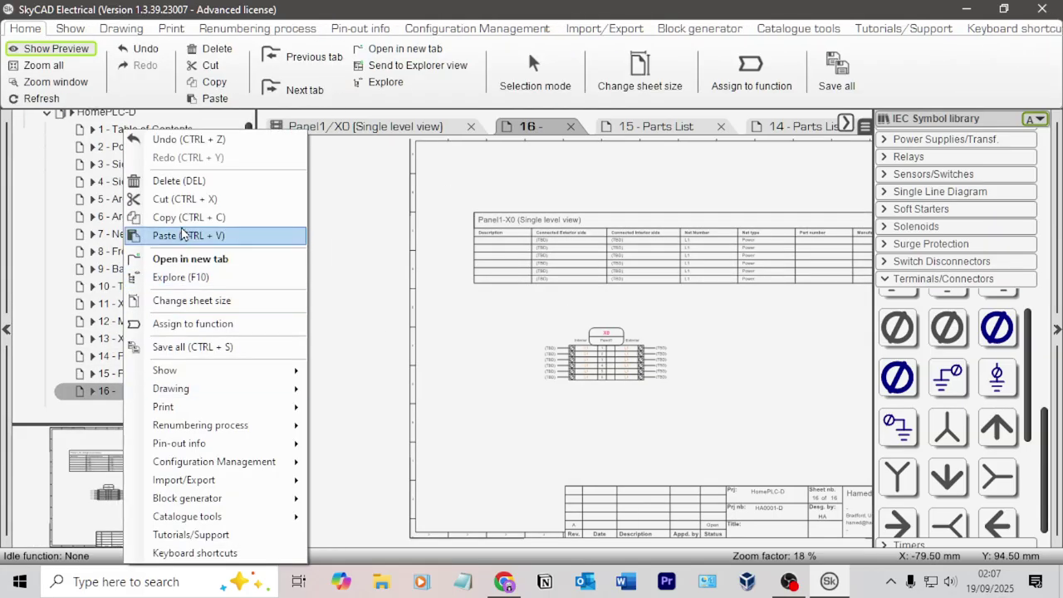
{"action": "left_click", "coordinate": [180, 181]}
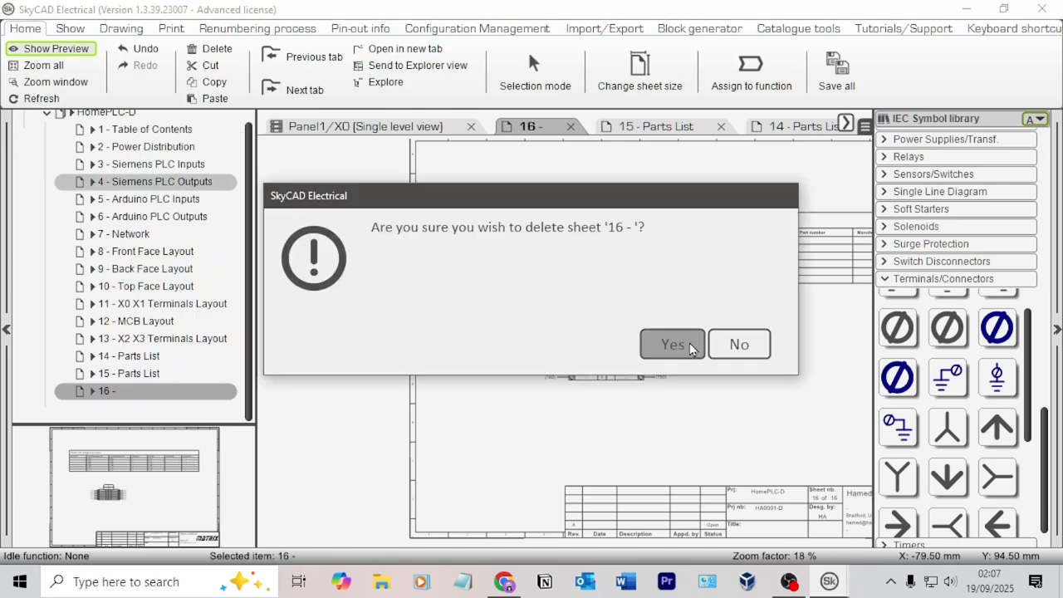
{"action": "left_click", "coordinate": [690, 349]}
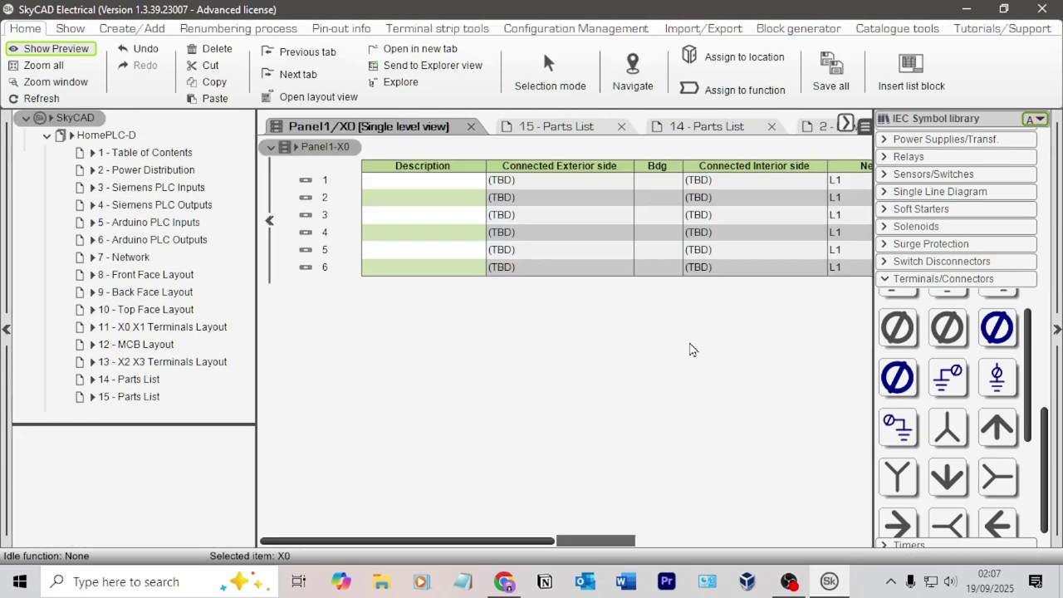
- Open sheet 2 - Power Distribution to review its schematic, and select sheet 3 - Siemens PLC Inputs for preview
{"action": "double_click", "coordinate": [170, 176]}
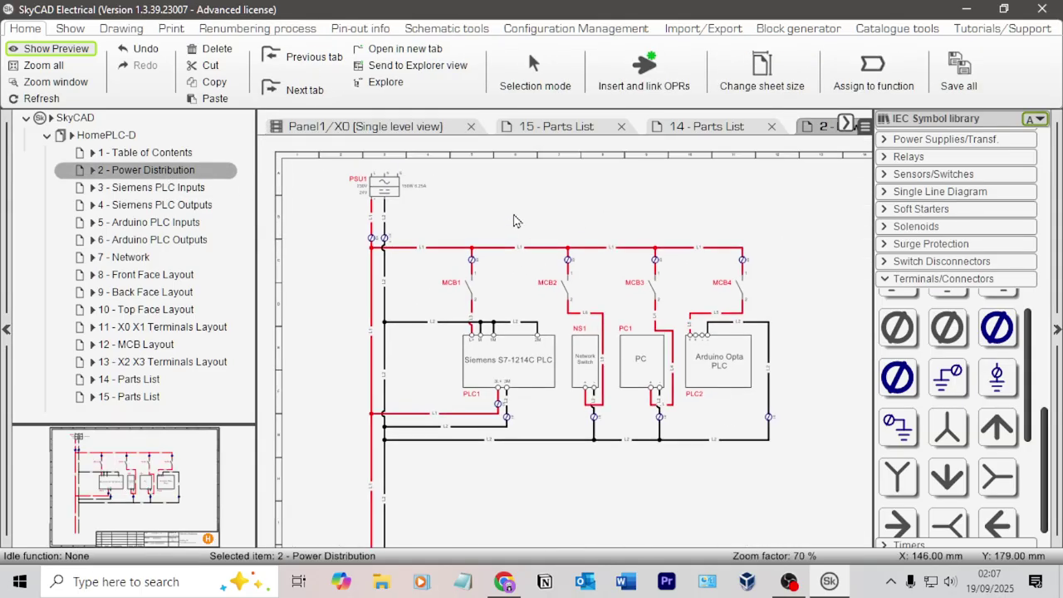
{"action": "left_click", "coordinate": [186, 190]}
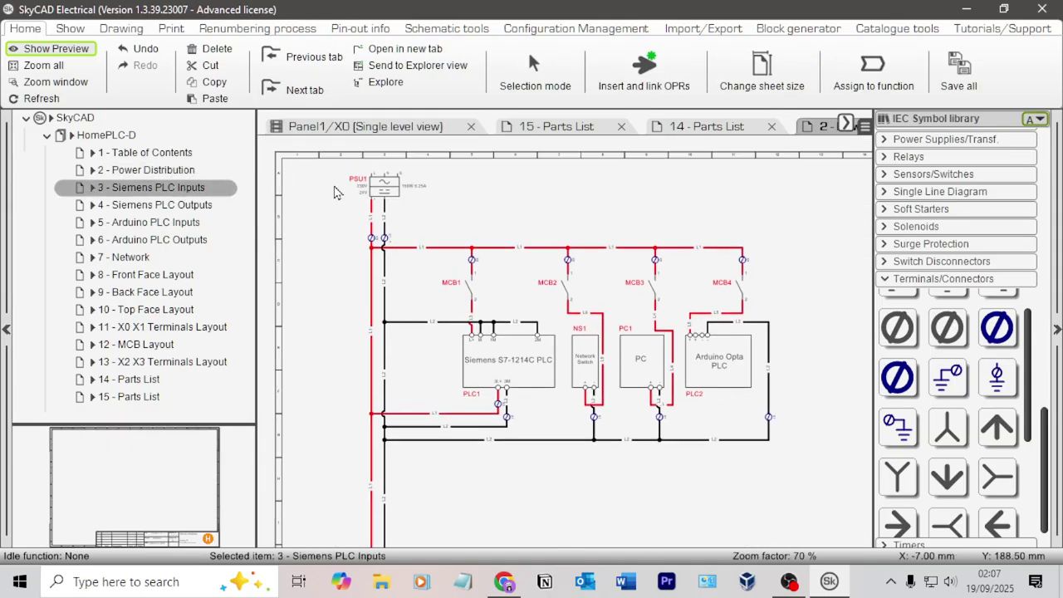